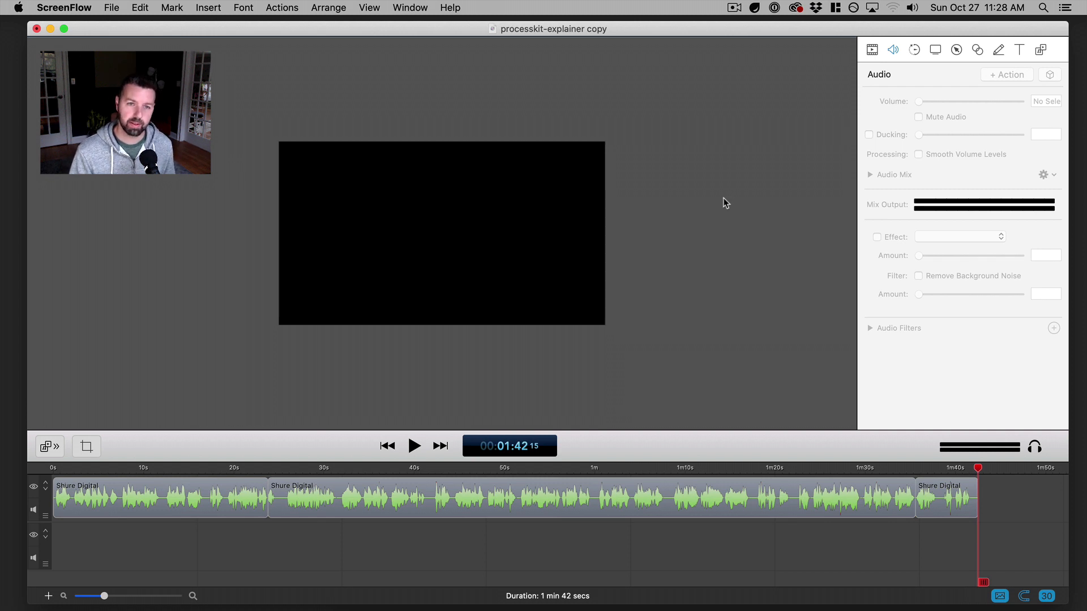
- Add an annotation clip after the audio and draw a filled rectangle over most of the canvas
{"action": "left_click", "coordinate": [998, 52]}
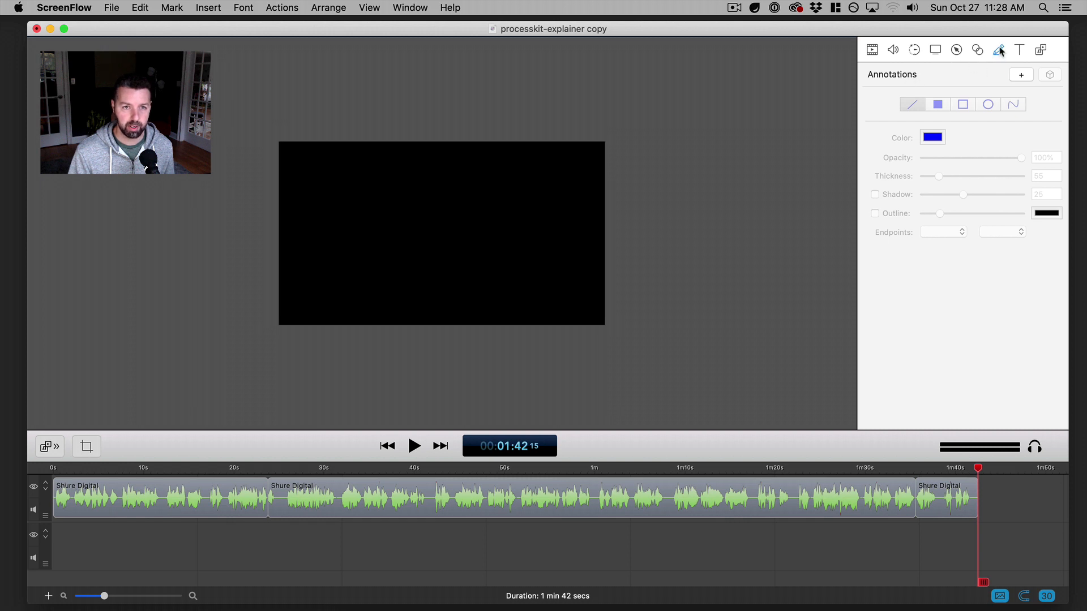
{"action": "left_click", "coordinate": [1020, 74]}
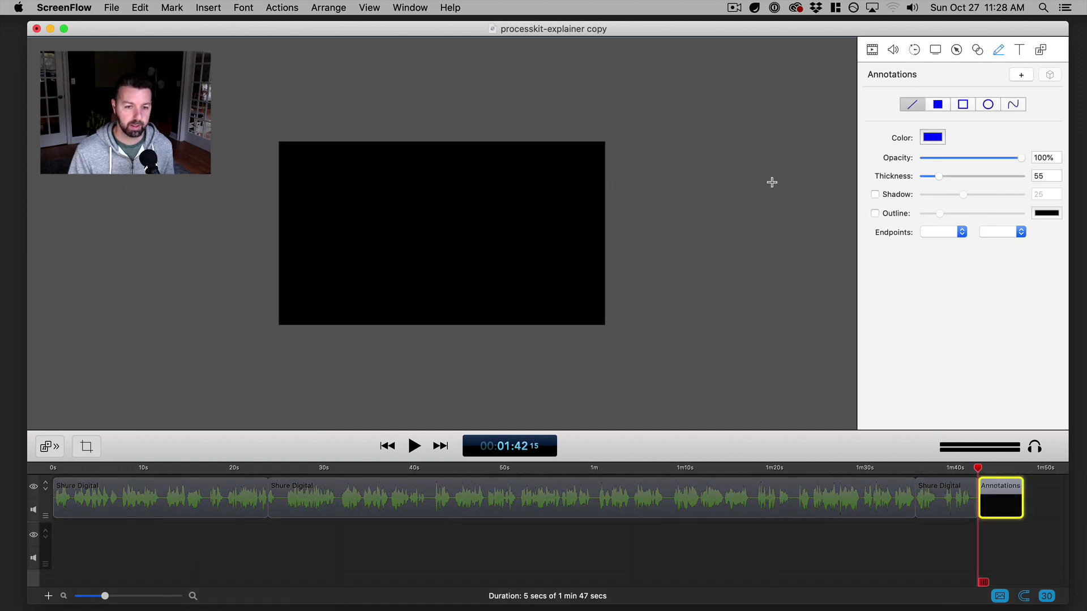
{"action": "left_click", "coordinate": [1011, 491]}
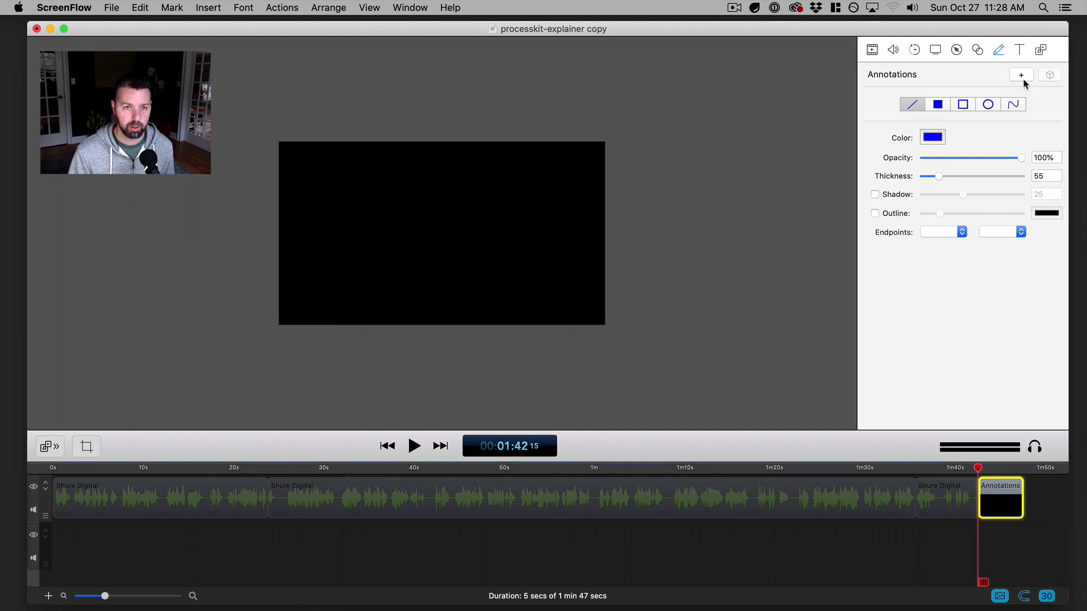
{"action": "left_click", "coordinate": [938, 105]}
{"action": "mouse_move", "coordinate": [590, 156]}
{"action": "left_mouse_down"}
{"action": "mouse_move", "coordinate": [282, 315]}
{"action": "mouse_move", "coordinate": [292, 315]}
{"action": "left_mouse_up"}
{"action": "left_click", "coordinate": [778, 356]}
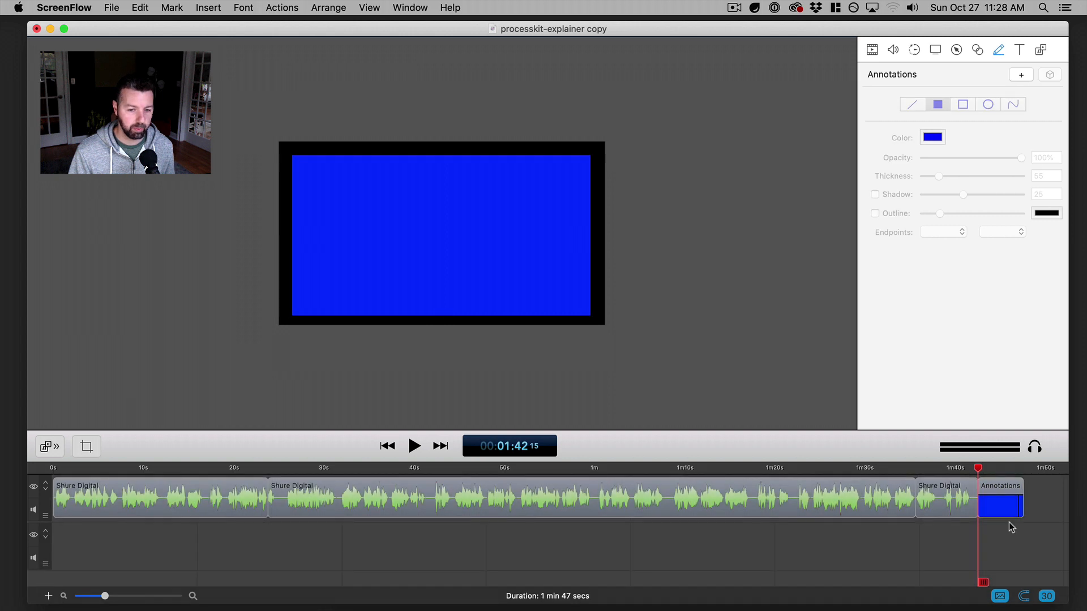
- Move the annotation clip to the start of the second track, spanning the length of the first audio clip
{"action": "left_click", "coordinate": [1005, 489]}
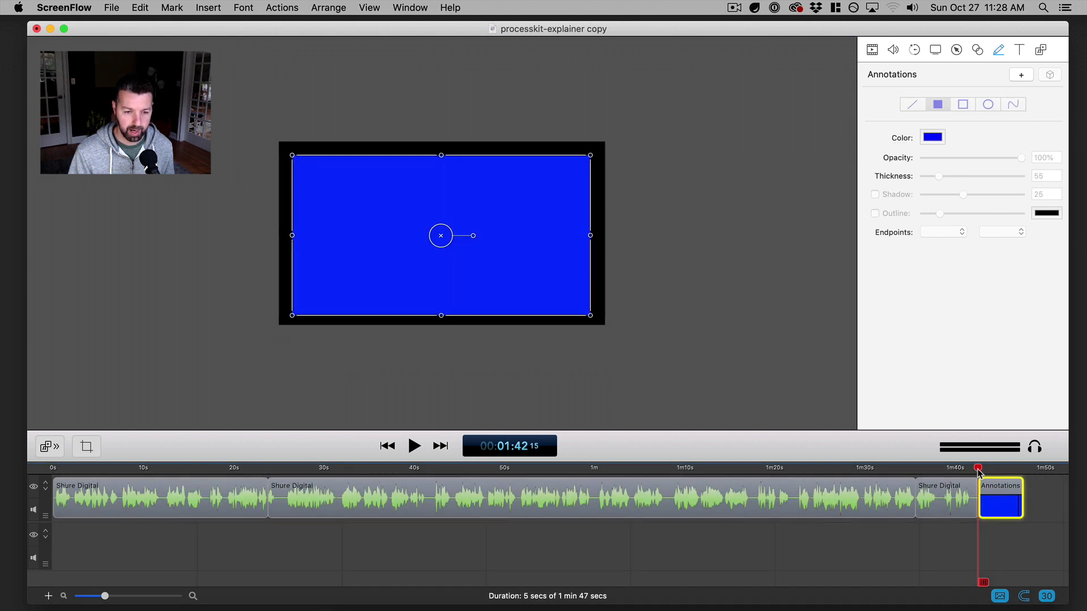
{"action": "left_click_drag", "start_coordinate": [978, 469], "coordinate": [999, 469]}
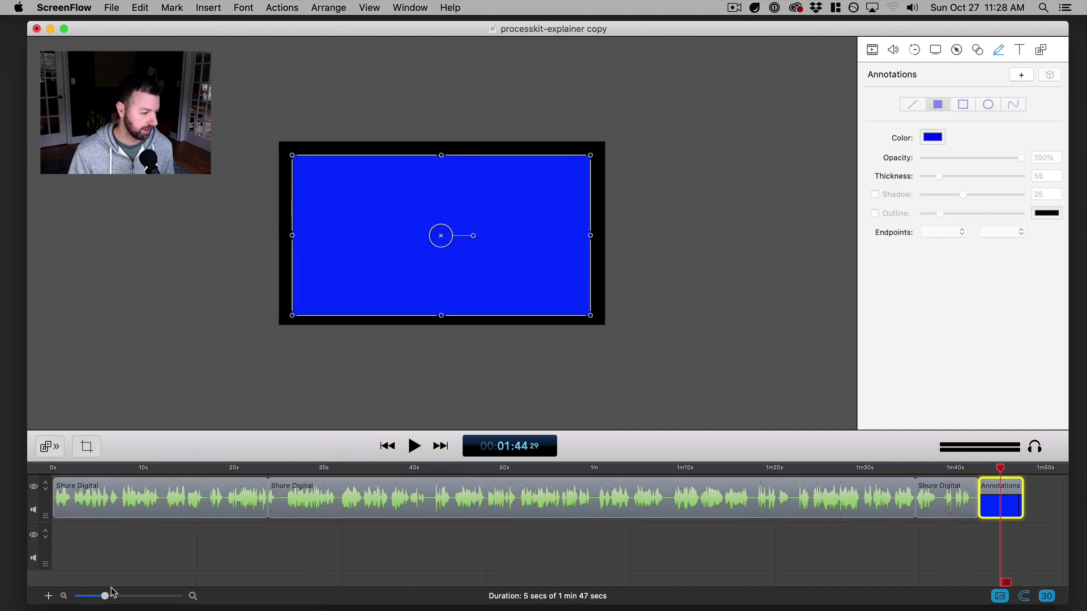
{"action": "left_click_drag", "start_coordinate": [106, 597], "coordinate": [93, 597]}
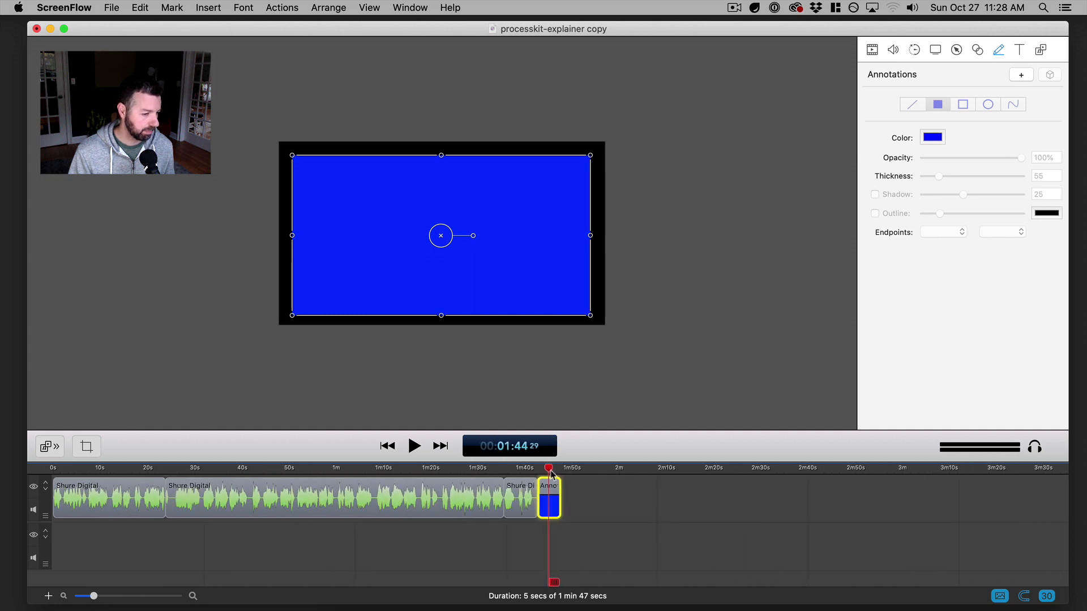
{"action": "mouse_move", "coordinate": [555, 492]}
{"action": "left_mouse_down"}
{"action": "mouse_move", "coordinate": [540, 539]}
{"action": "mouse_move", "coordinate": [52, 535]}
{"action": "mouse_move", "coordinate": [199, 544]}
{"action": "mouse_move", "coordinate": [166, 543]}
{"action": "mouse_move", "coordinate": [175, 543]}
{"action": "left_mouse_up"}
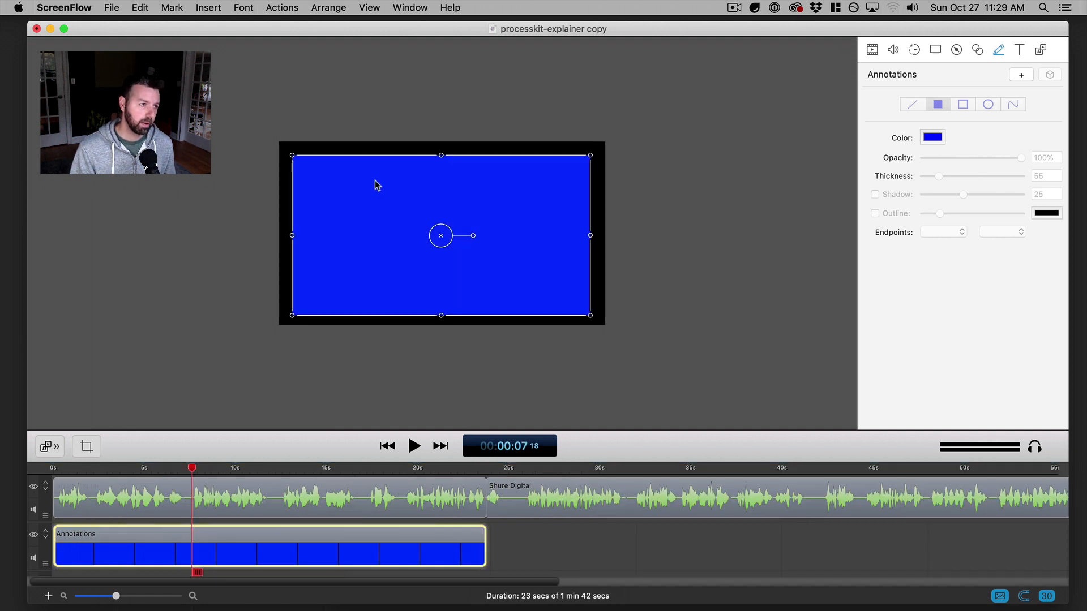
- Reposition and enlarge the blue rectangle so it covers the entire canvas
{"action": "left_click_drag", "start_coordinate": [376, 181], "coordinate": [374, 179]}
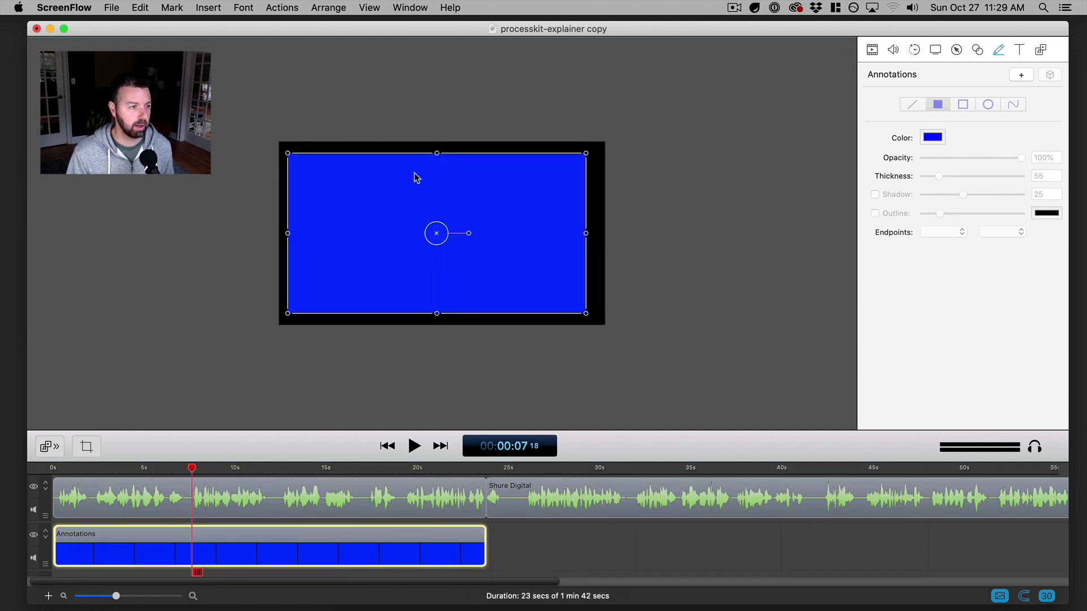
{"action": "left_click_drag", "start_coordinate": [436, 153], "coordinate": [437, 139]}
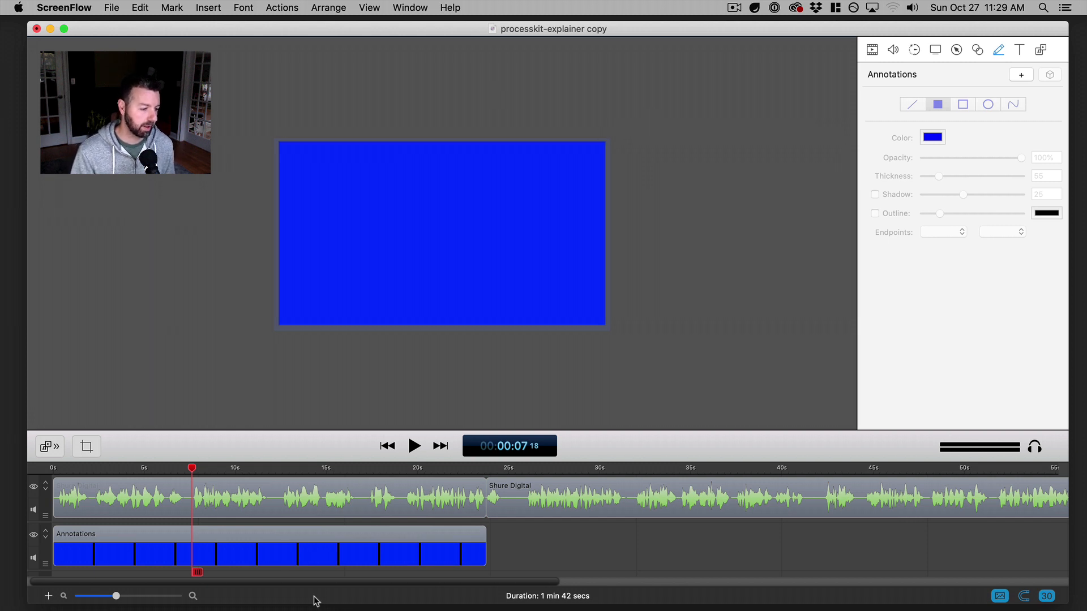
{"action": "left_click", "coordinate": [330, 546]}
{"action": "left_click", "coordinate": [734, 202]}
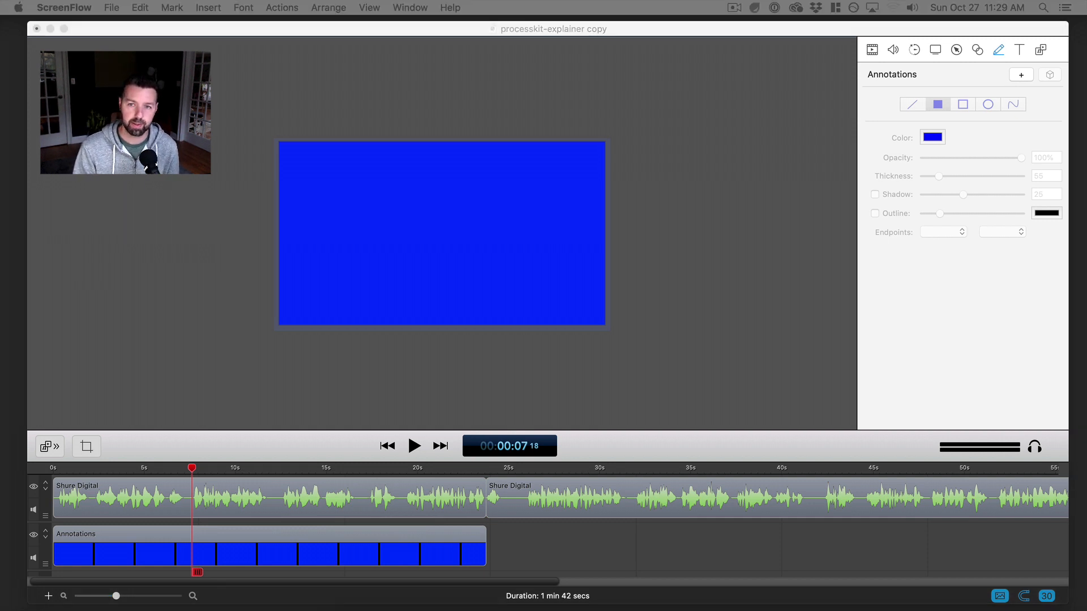
- Switch to Chrome, show the ProcessKit page's video section without developer tools, and place it beside a narrowed ScreenFlow window
{"action": "left_click_drag", "start_coordinate": [1086, 131], "coordinate": [478, 91]}
{"action": "key", "text": "alt+super+i"}
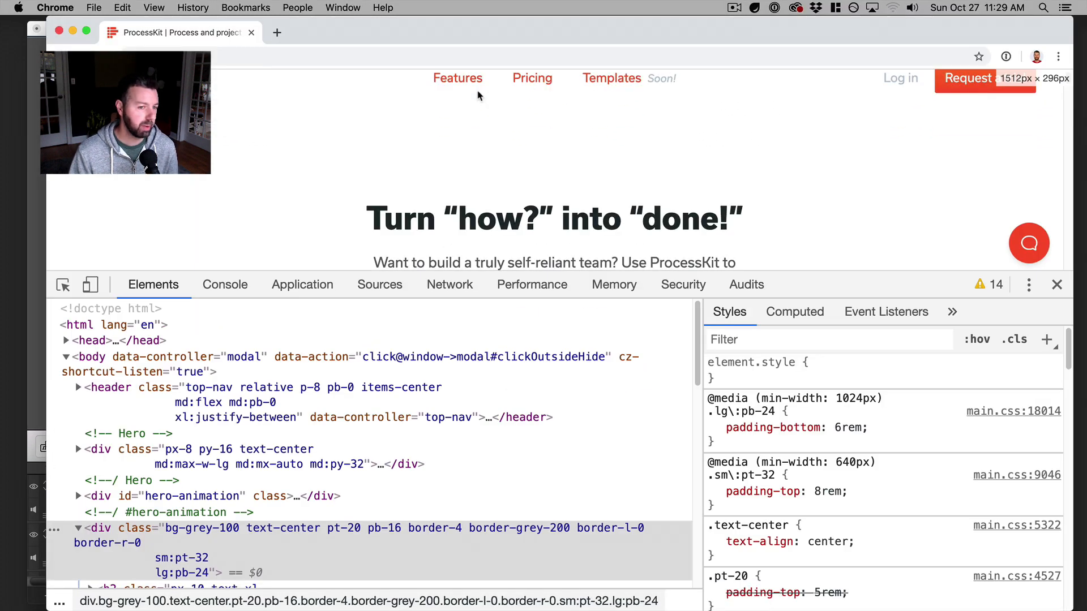
{"action": "key", "text": "alt+super+i"}
{"action": "scroll", "coordinate": [888, 194], "scroll_direction": "down", "scroll_amount": 7}
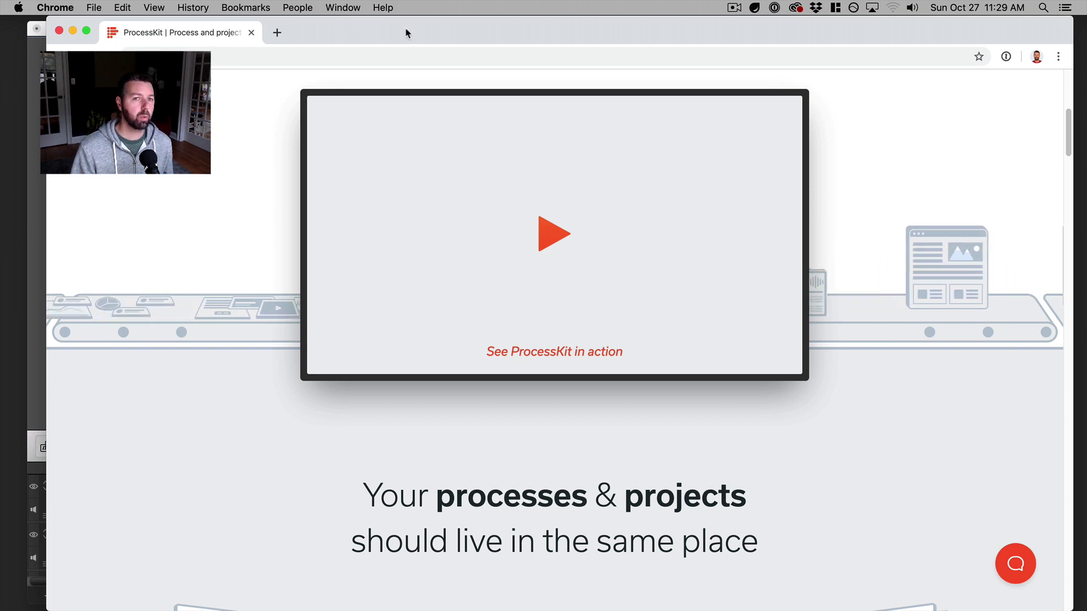
{"action": "left_click_drag", "start_coordinate": [439, 32], "coordinate": [904, 41]}
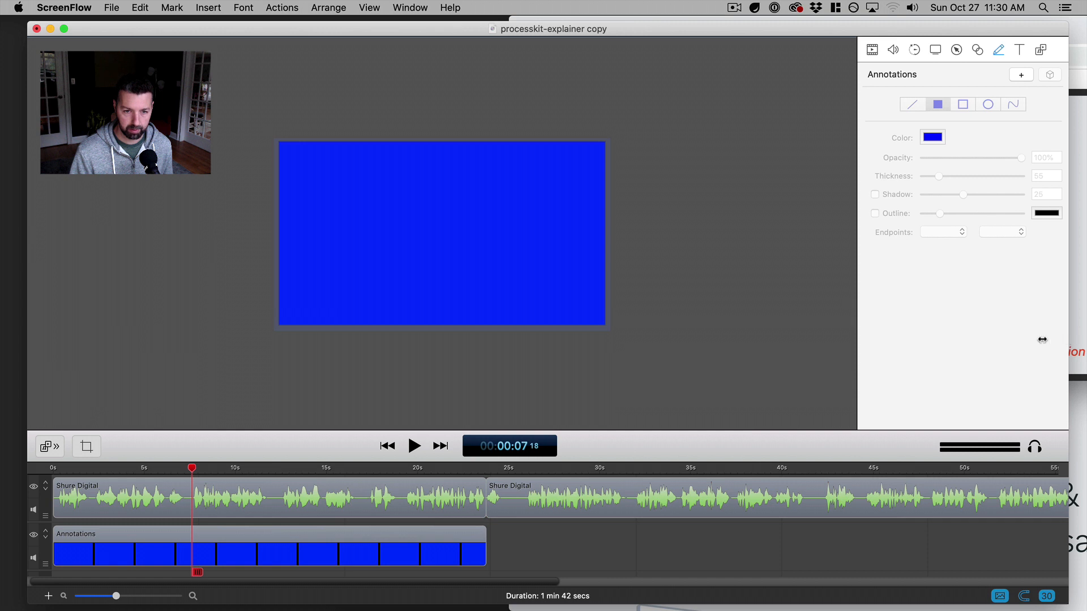
{"action": "left_click_drag", "start_coordinate": [1042, 340], "coordinate": [881, 339]}
- Recolor the background rectangle with the light grey sampled from the ProcessKit web page
{"action": "left_click", "coordinate": [319, 548]}
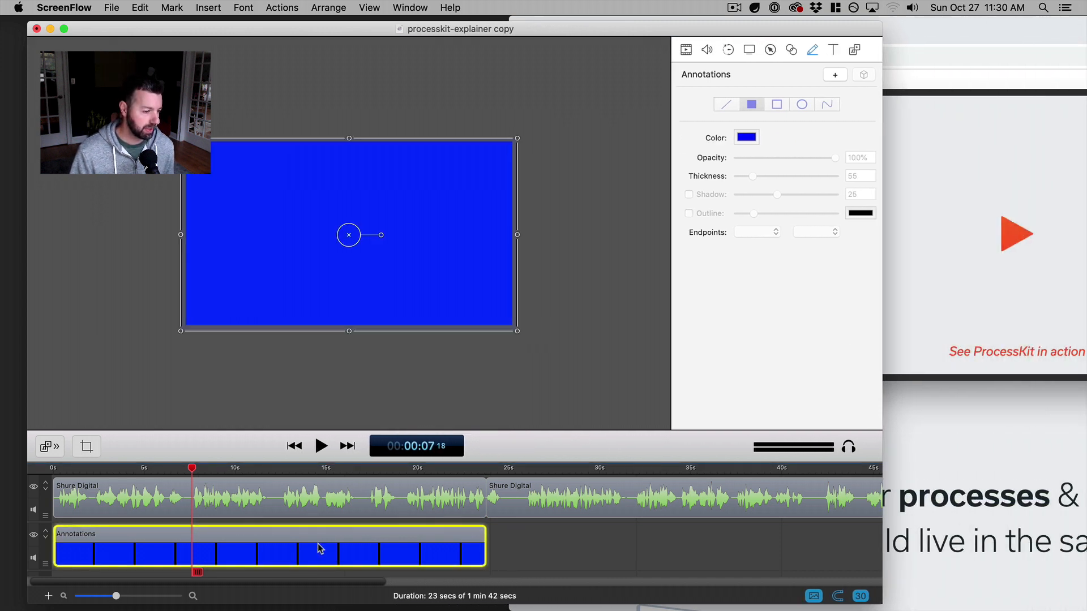
{"action": "left_click", "coordinate": [471, 273]}
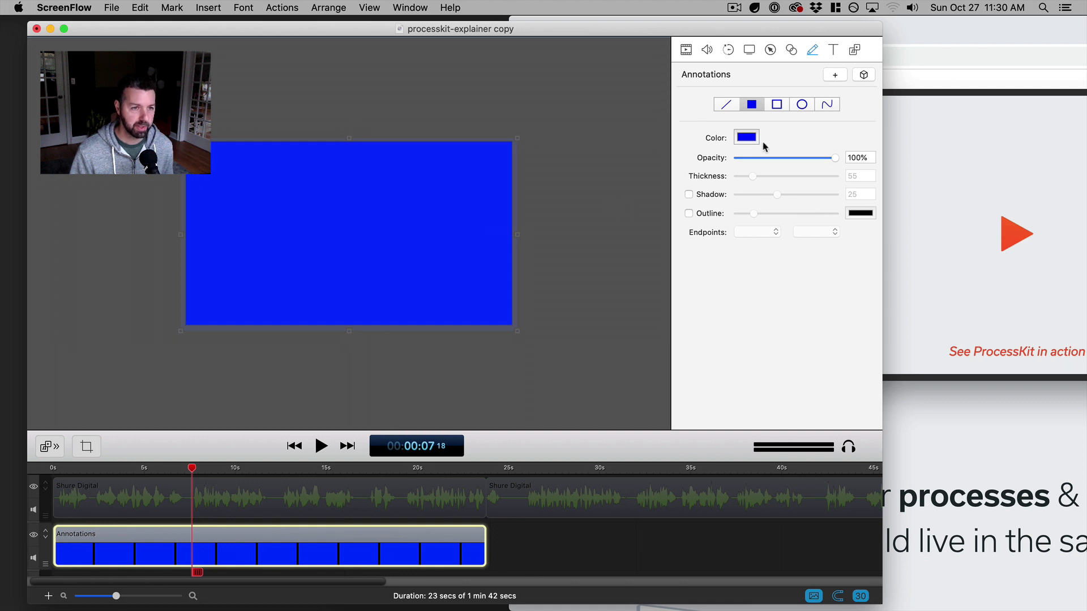
{"action": "left_click", "coordinate": [746, 138]}
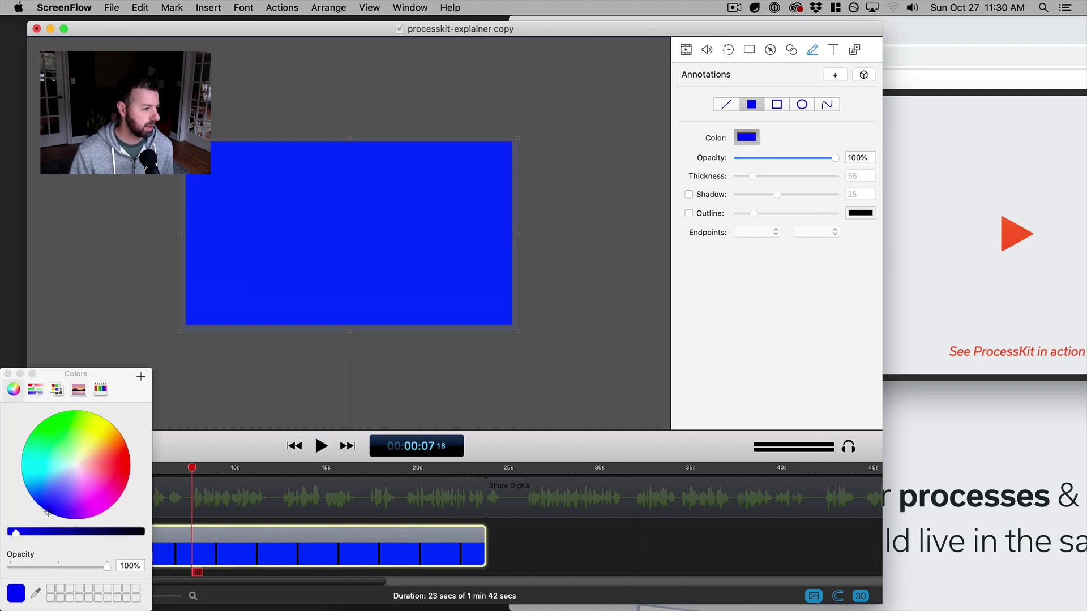
{"action": "left_click", "coordinate": [34, 595]}
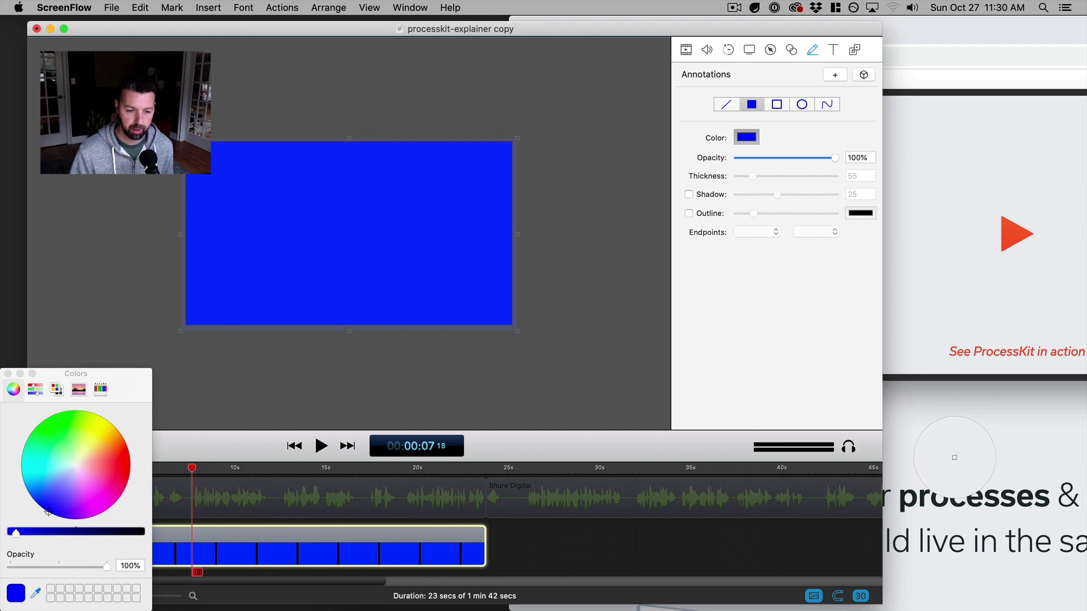
{"action": "left_click", "coordinate": [961, 589]}
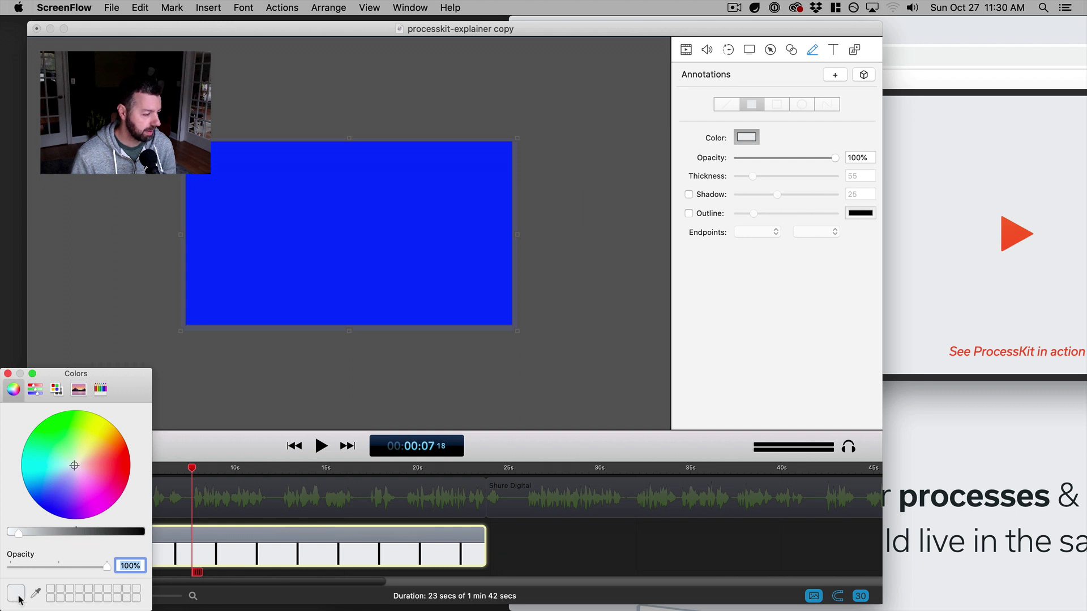
{"action": "left_click", "coordinate": [294, 257]}
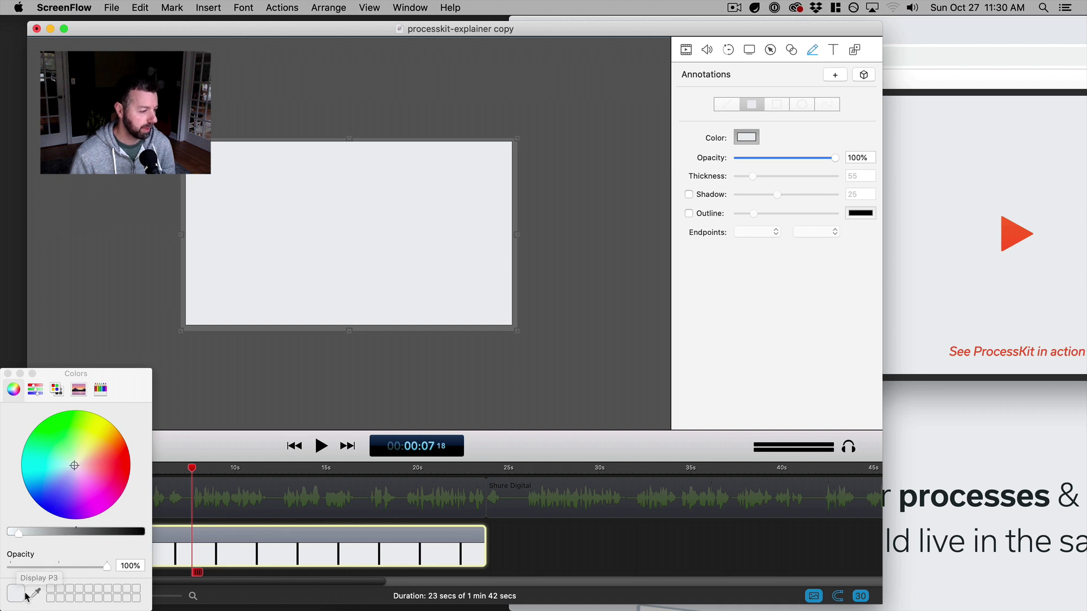
{"action": "left_click", "coordinate": [115, 297]}
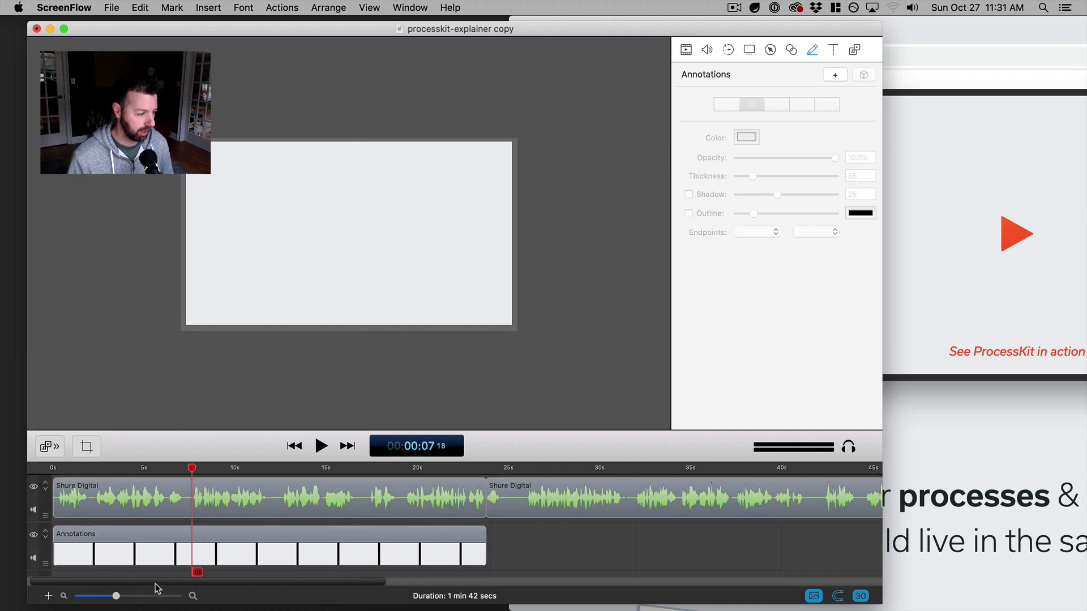
- Add a starting transition to the annotation clip at the beginning of the timeline
{"action": "left_click", "coordinate": [294, 446]}
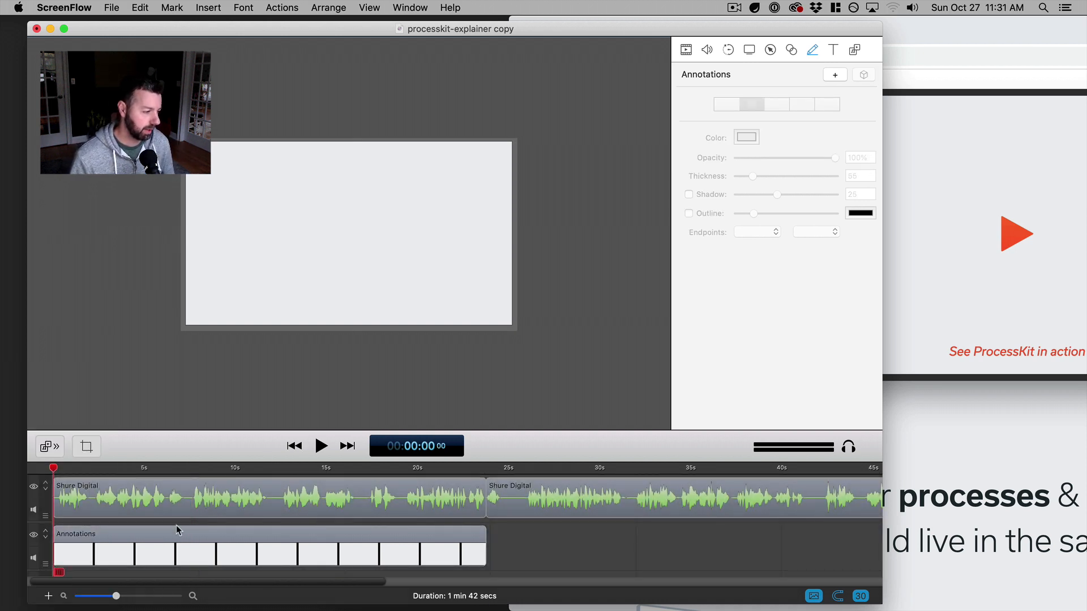
{"action": "left_click", "coordinate": [68, 533]}
{"action": "right_click", "coordinate": [68, 557]}
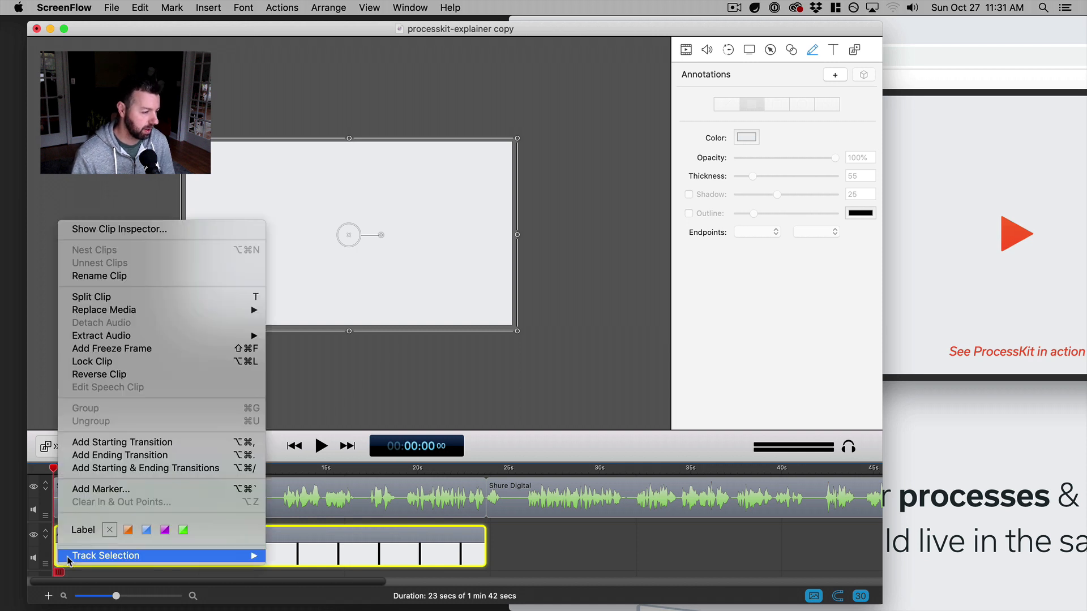
{"action": "left_click", "coordinate": [106, 443]}
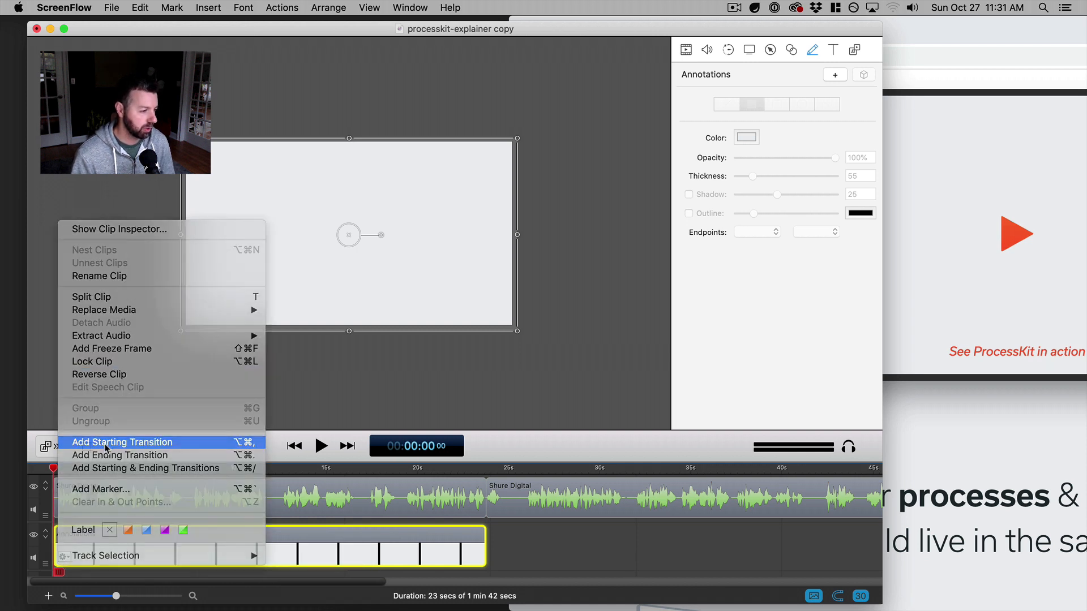
{"action": "left_click", "coordinate": [268, 357]}
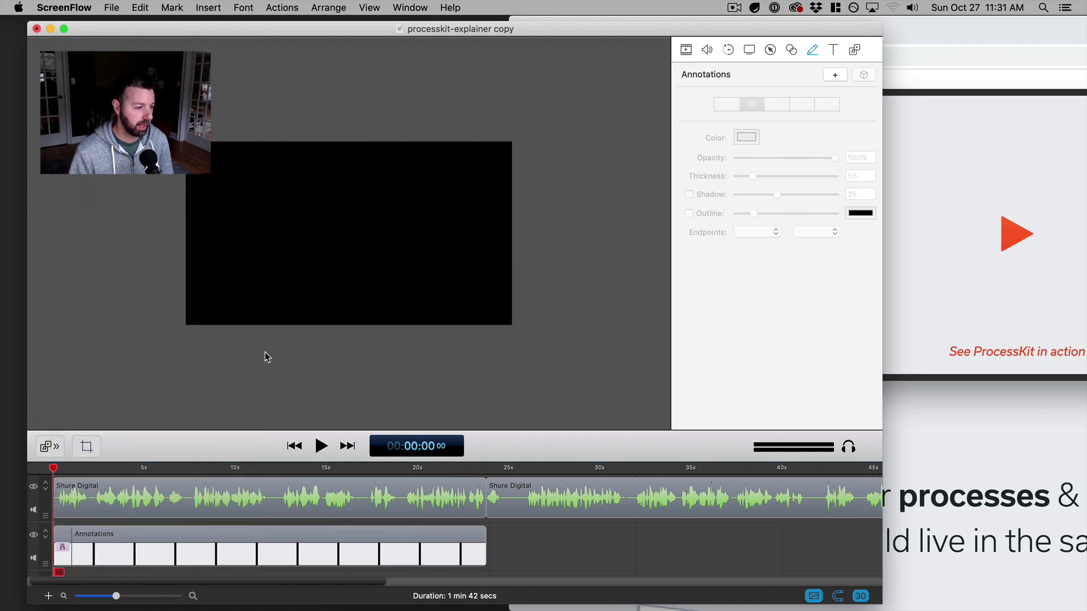
- Play the first two seconds to preview the background's fade-in, and return the playhead to the start
{"action": "key", "text": "space"}
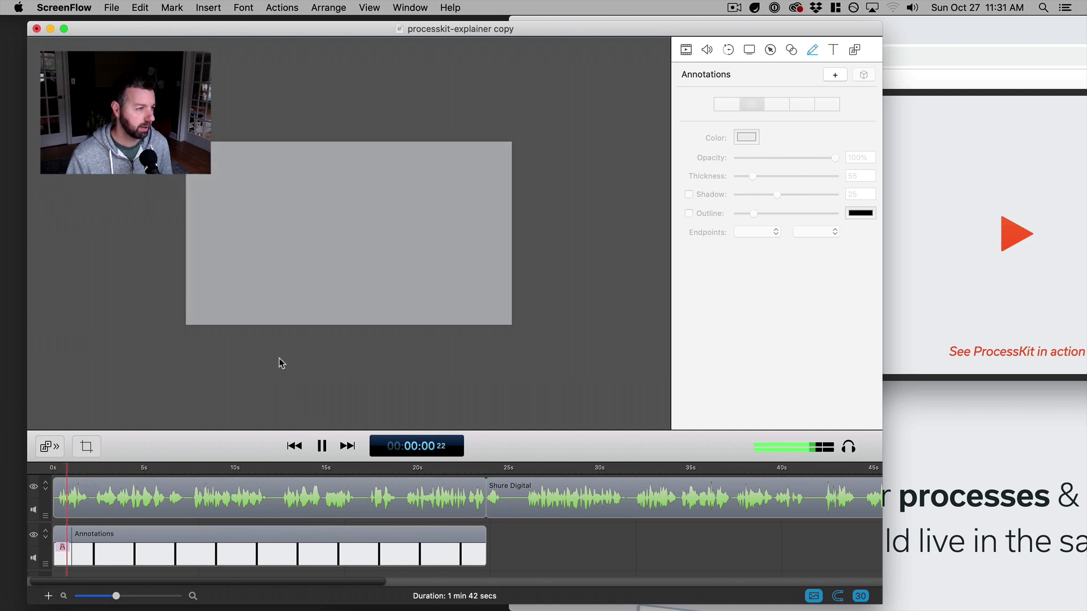
{"action": "key", "text": "space"}
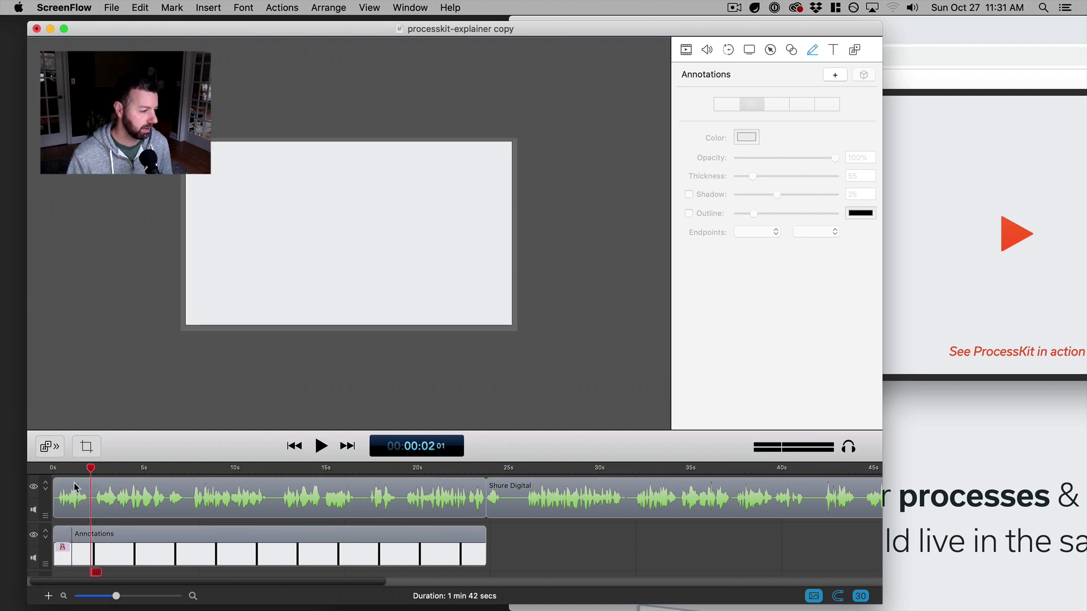
{"action": "left_click_drag", "start_coordinate": [90, 470], "coordinate": [52, 472]}
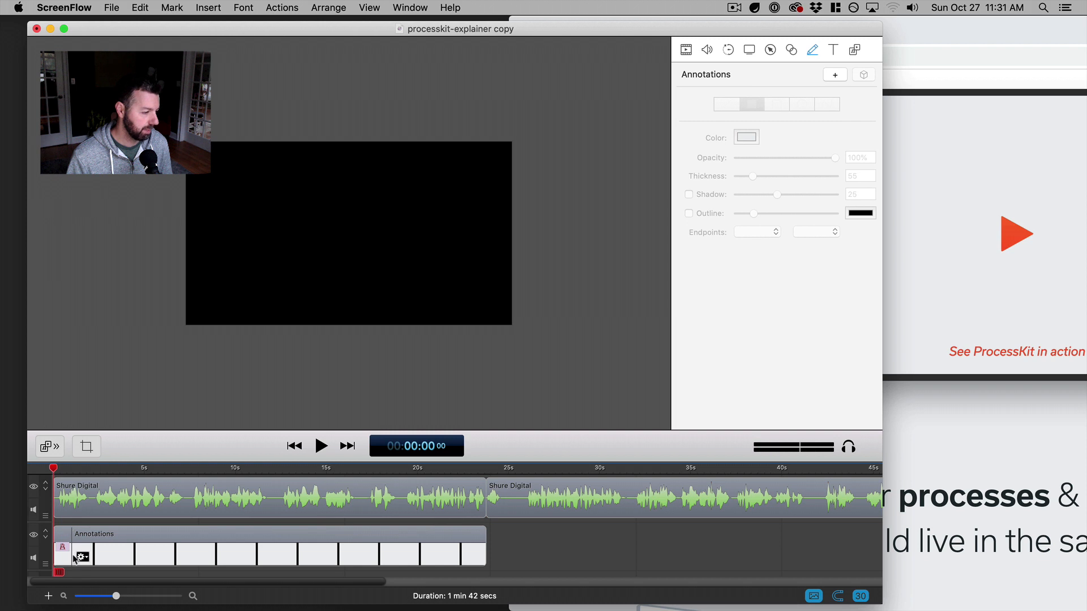
- Shorten the annotation clip's starting transition to about 0.2 seconds and preview the faster fade-in
{"action": "left_click_drag", "start_coordinate": [116, 596], "coordinate": [132, 596]}
{"action": "left_click", "coordinate": [95, 538]}
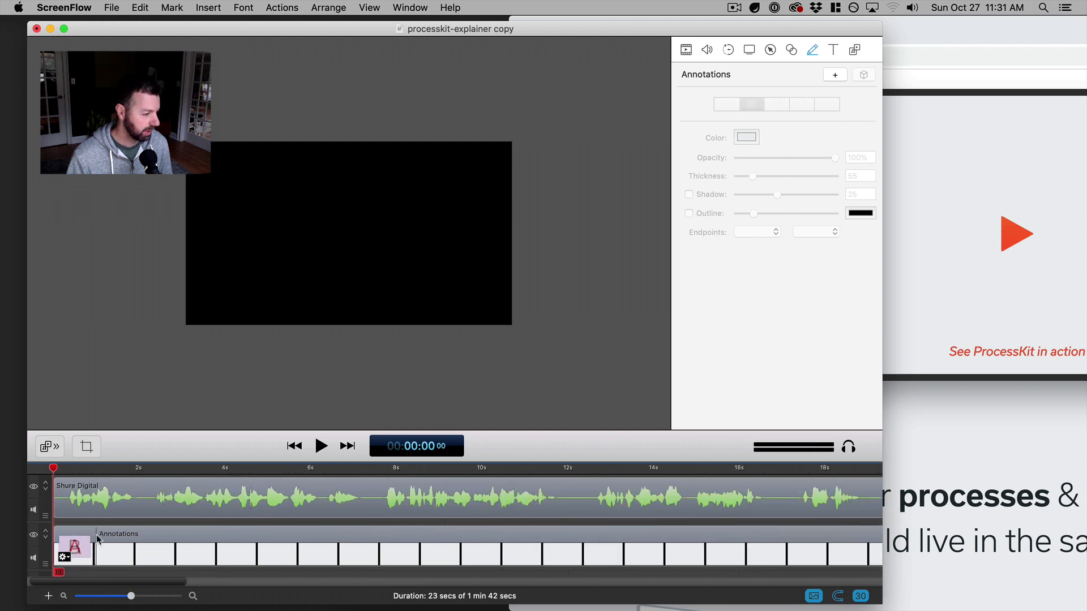
{"action": "left_click_drag", "start_coordinate": [72, 539], "coordinate": [63, 540]}
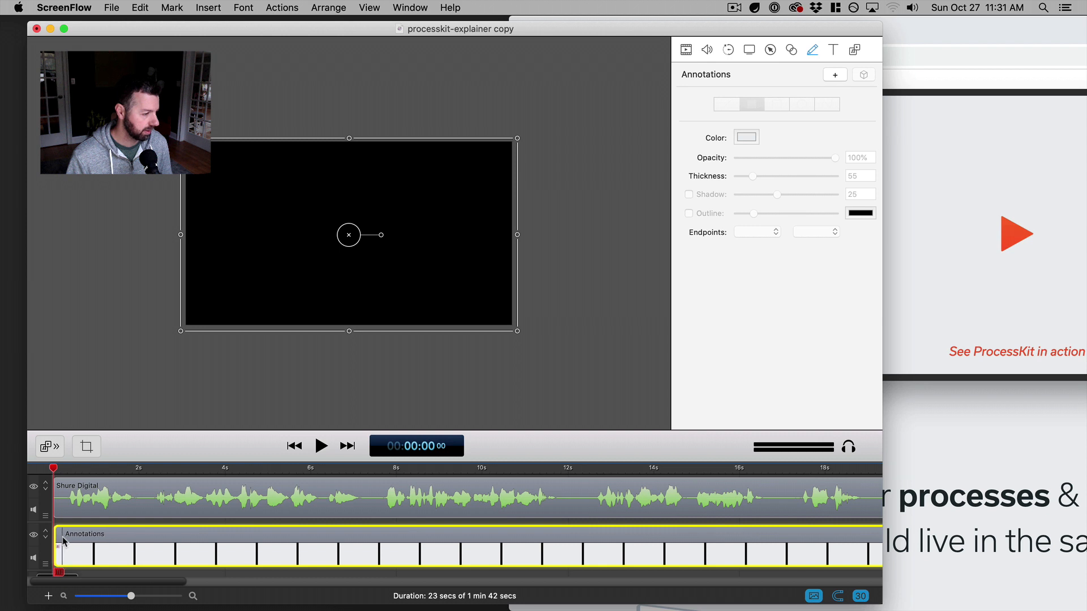
{"action": "left_click", "coordinate": [79, 331]}
{"action": "key", "text": "space"}
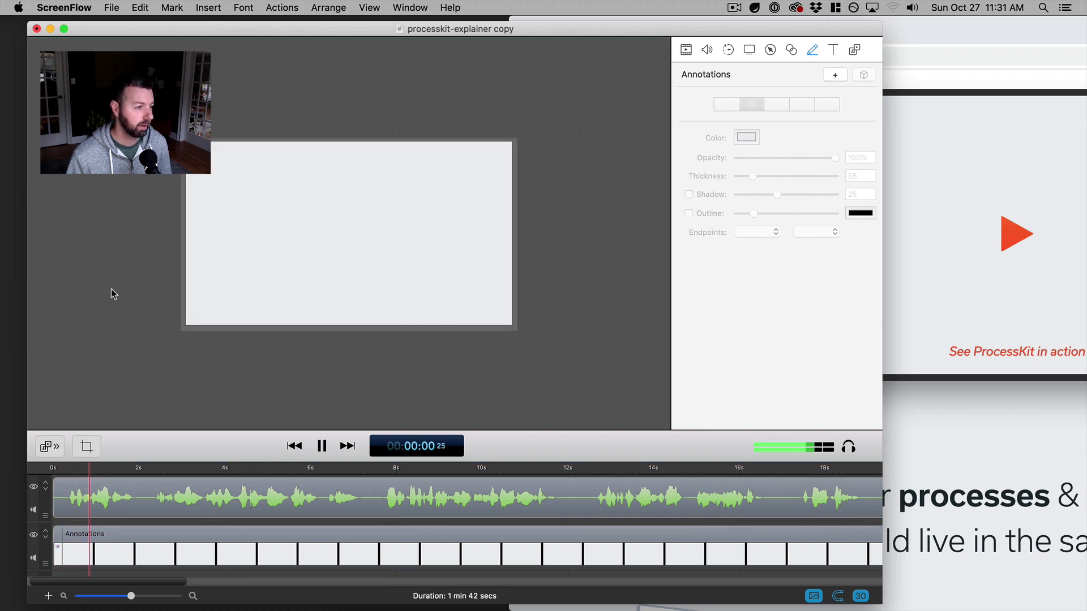
{"action": "key", "text": "space"}
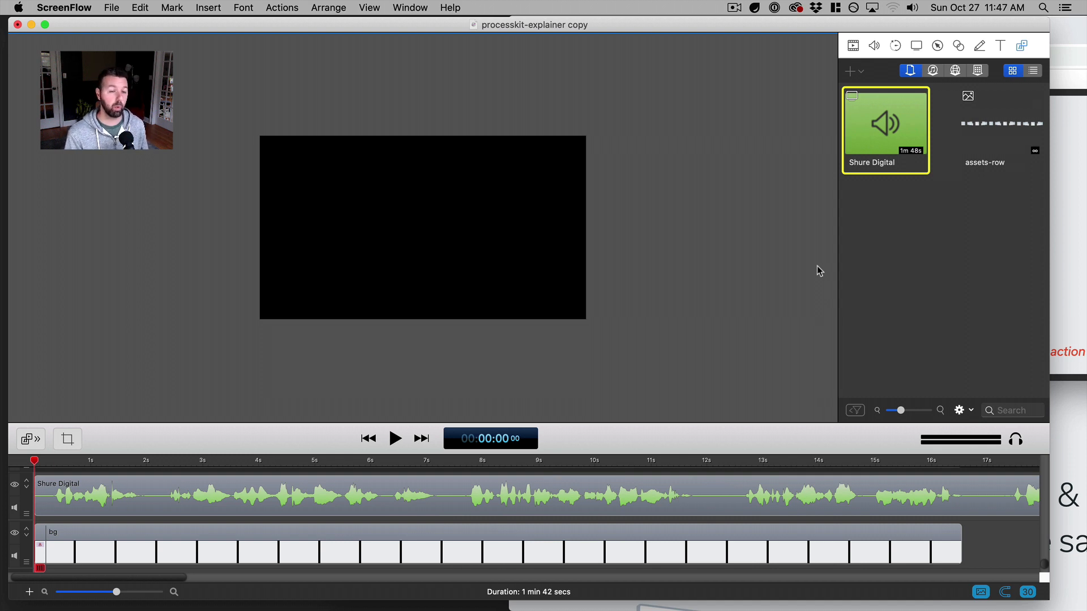
- Play the narration from the start to about 17 seconds, just past the end of the bg clip
{"action": "key", "text": "space"}
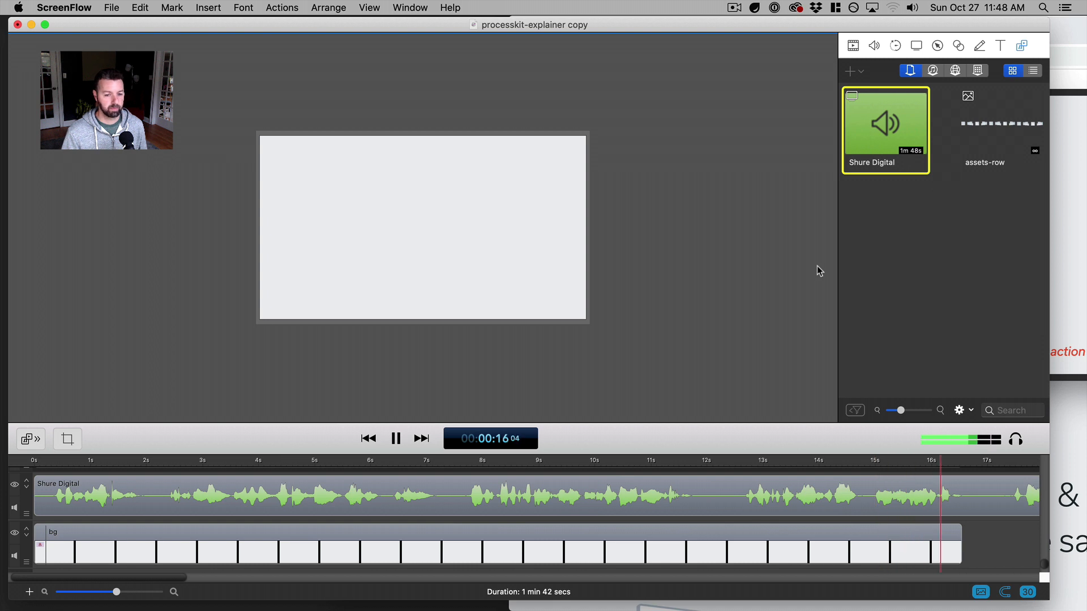
{"action": "key", "text": "space"}
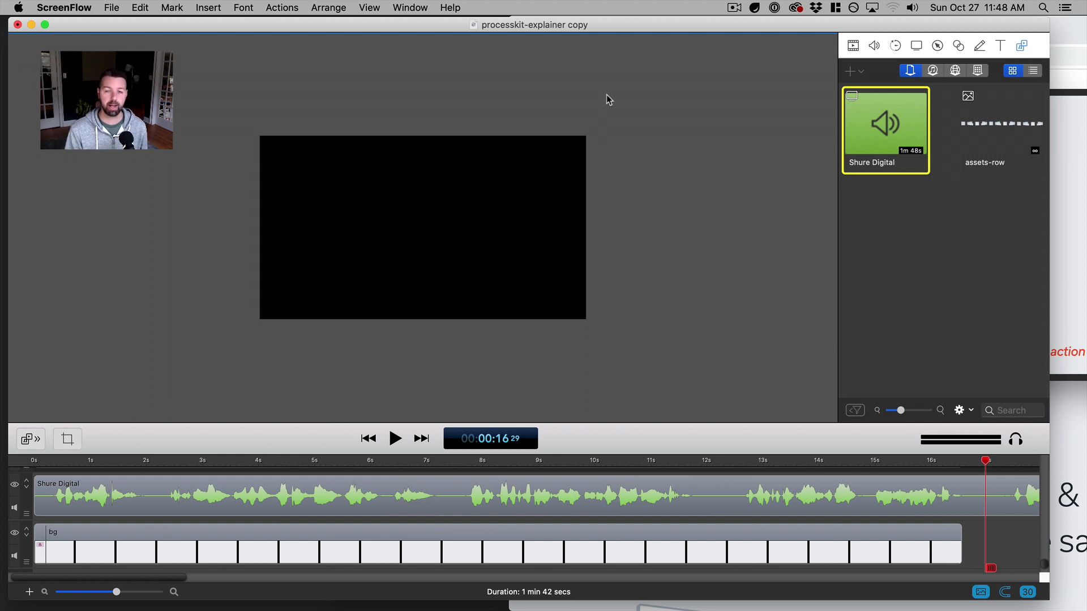
- Switch to Chrome and bring the conveyor-belt illustration around the ProcessKit page's video player into view
{"action": "key", "text": "super+Tab"}
{"action": "left_click_drag", "start_coordinate": [806, 26], "coordinate": [360, 34]}
{"action": "scroll", "coordinate": [842, 347], "scroll_direction": "up", "scroll_amount": 7}
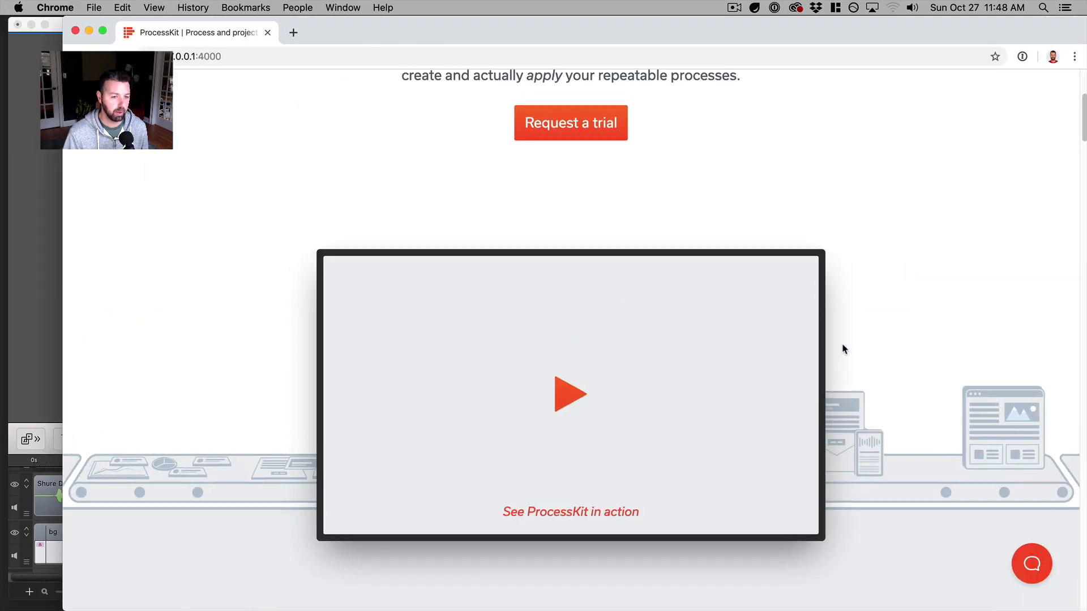
- Examine the assets moving along the conveyor belt around the ProcessKit page's video player
{"action": "scroll", "coordinate": [797, 180], "scroll_direction": "down", "scroll_amount": 4}
{"action": "scroll", "coordinate": [796, 180], "scroll_direction": "down", "scroll_amount": 3}
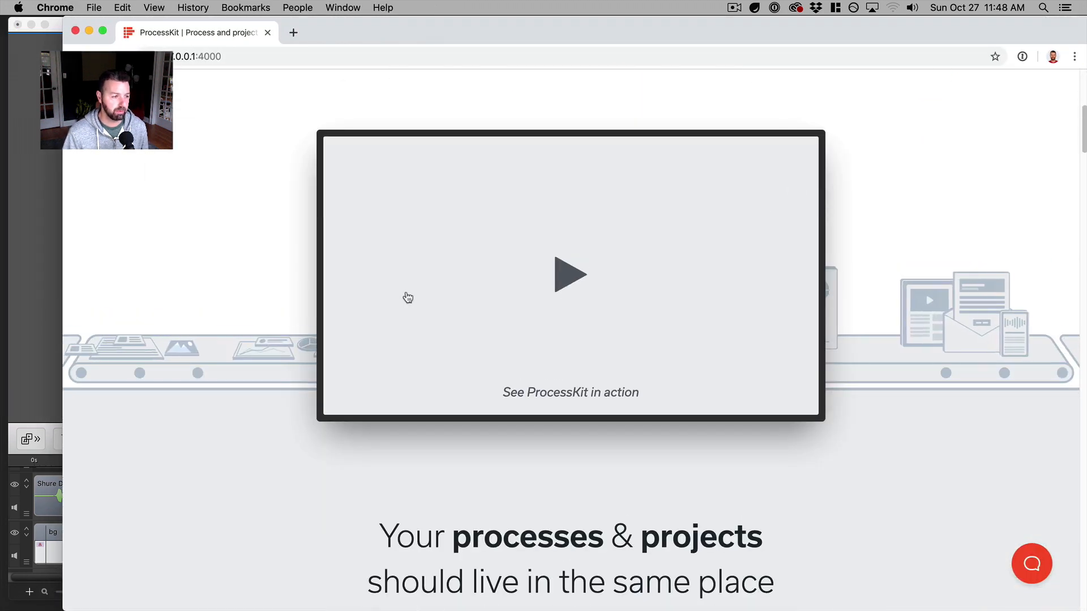
{"action": "scroll", "coordinate": [489, 348], "scroll_direction": "up", "scroll_amount": 2}
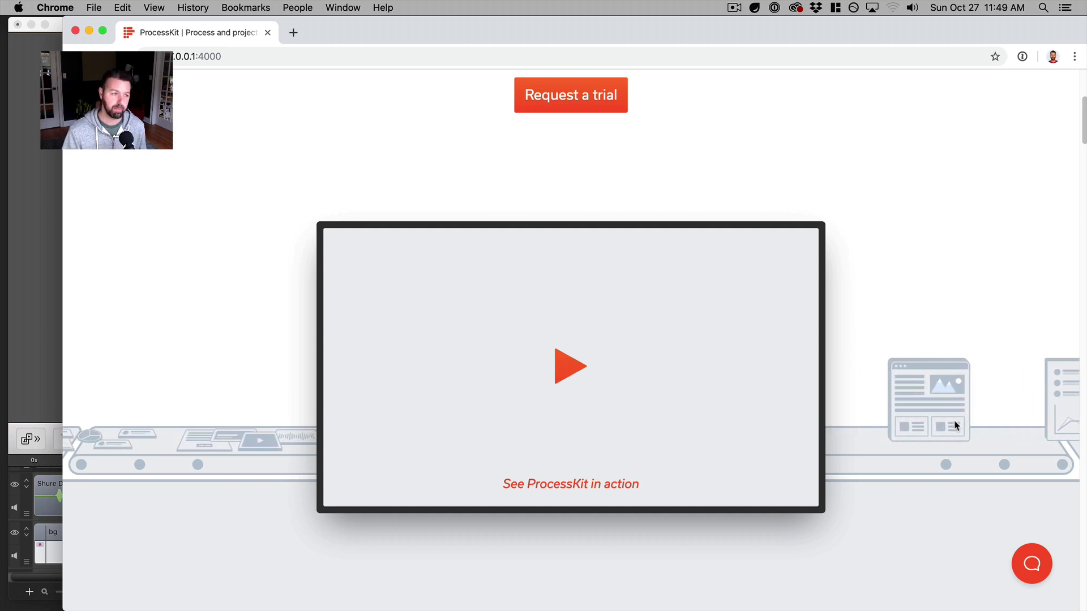
- Switch back to ScreenFlow, turn on the hidden assets-row tracks, and enlarge the canvas preview at about 2 seconds
{"action": "scroll", "coordinate": [92, 422], "scroll_direction": "up", "scroll_amount": 2}
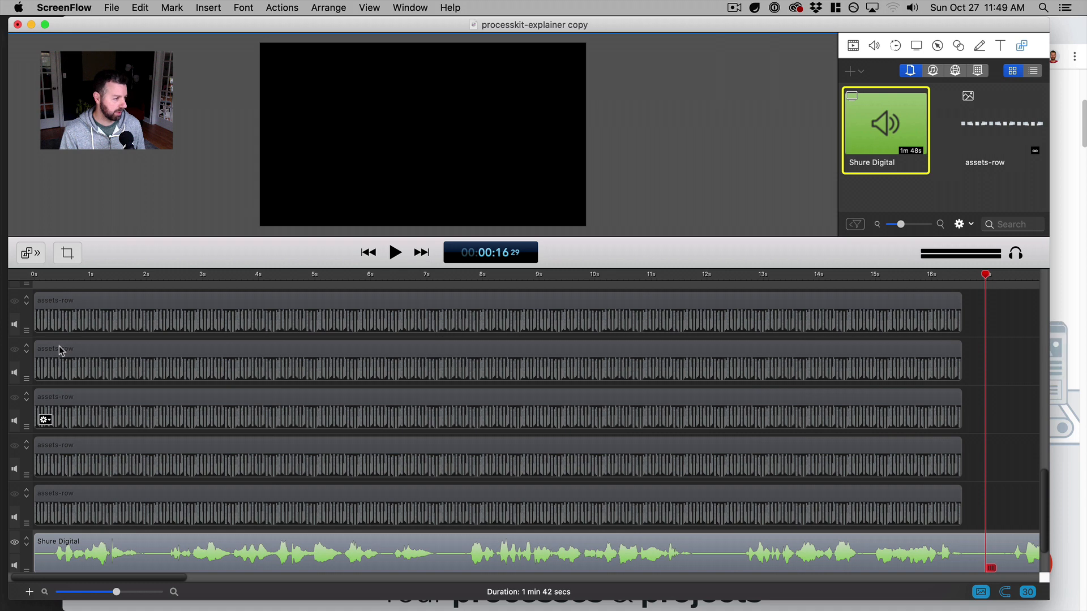
{"action": "scroll", "coordinate": [59, 348], "scroll_direction": "up", "scroll_amount": 2}
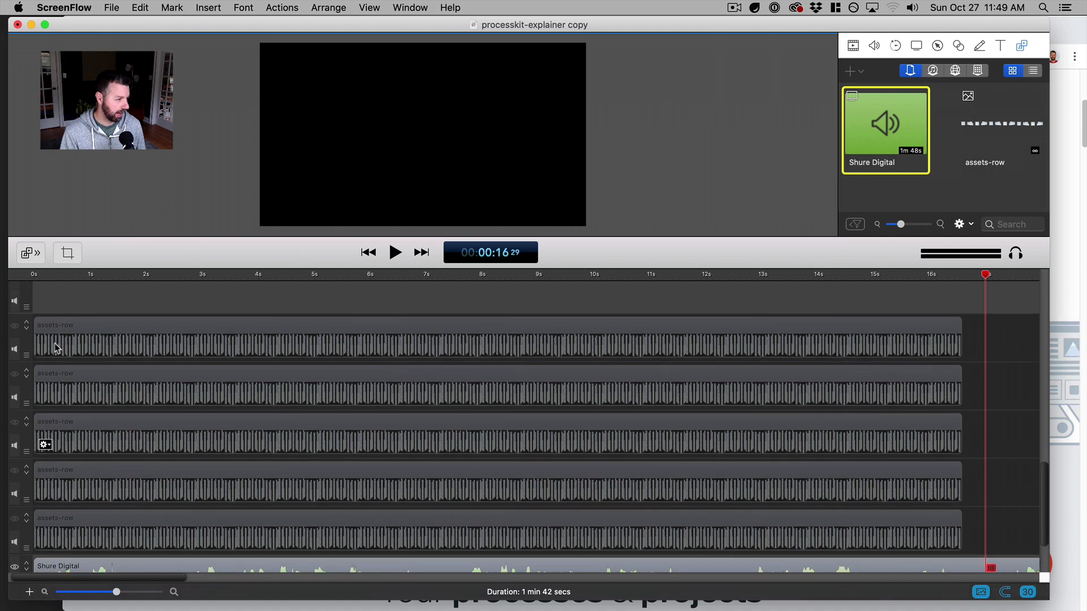
{"action": "left_click", "coordinate": [15, 327]}
{"action": "left_click", "coordinate": [15, 374]}
{"action": "scroll", "coordinate": [45, 498], "scroll_direction": "down", "scroll_amount": 4}
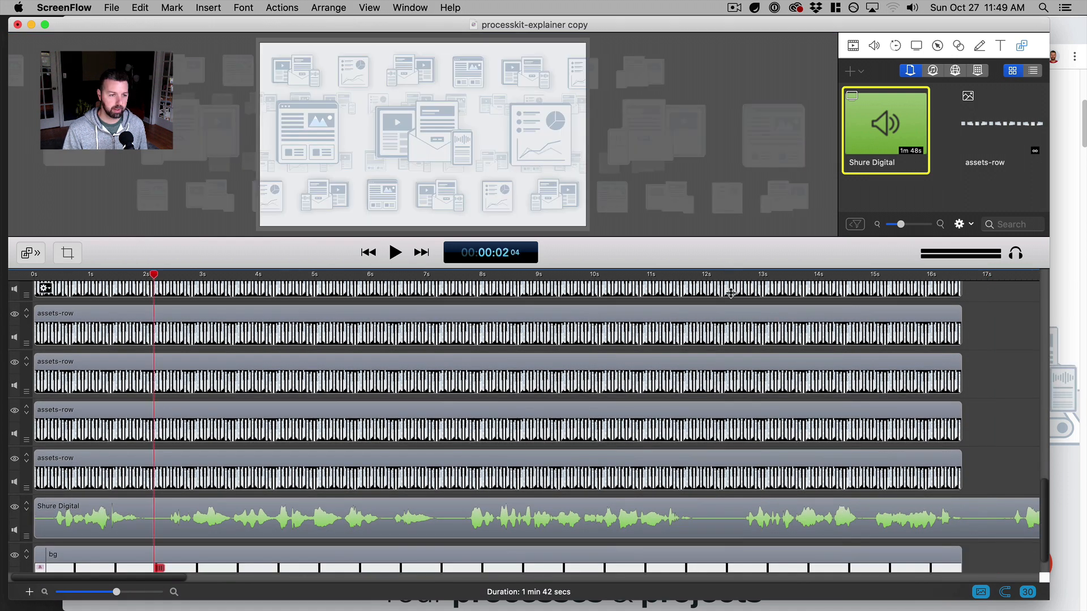
{"action": "left_click_drag", "start_coordinate": [730, 293], "coordinate": [730, 517]}
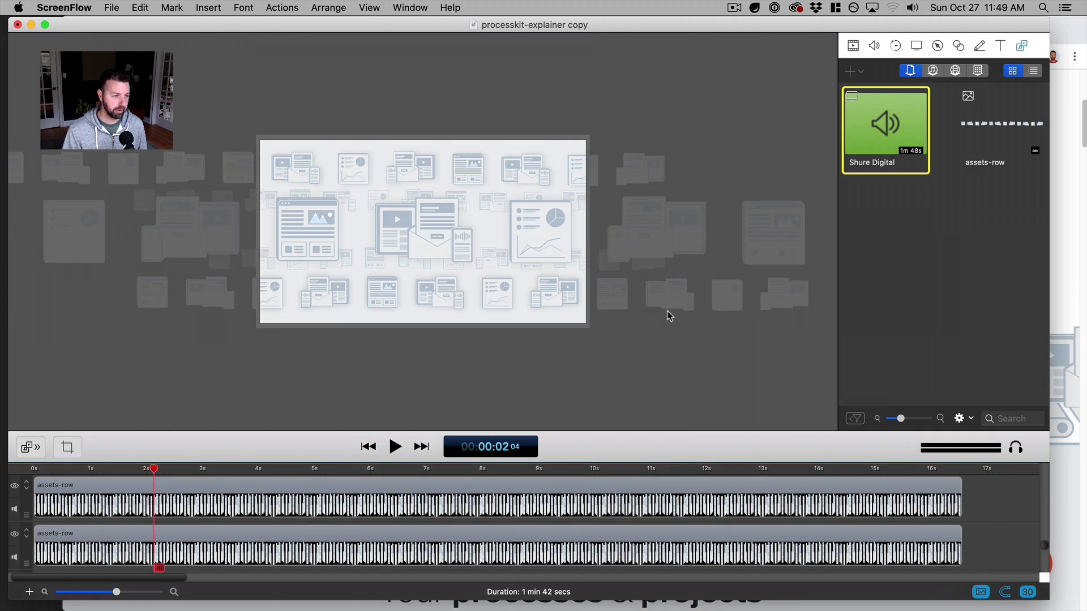
{"action": "key", "text": "super+equal"}
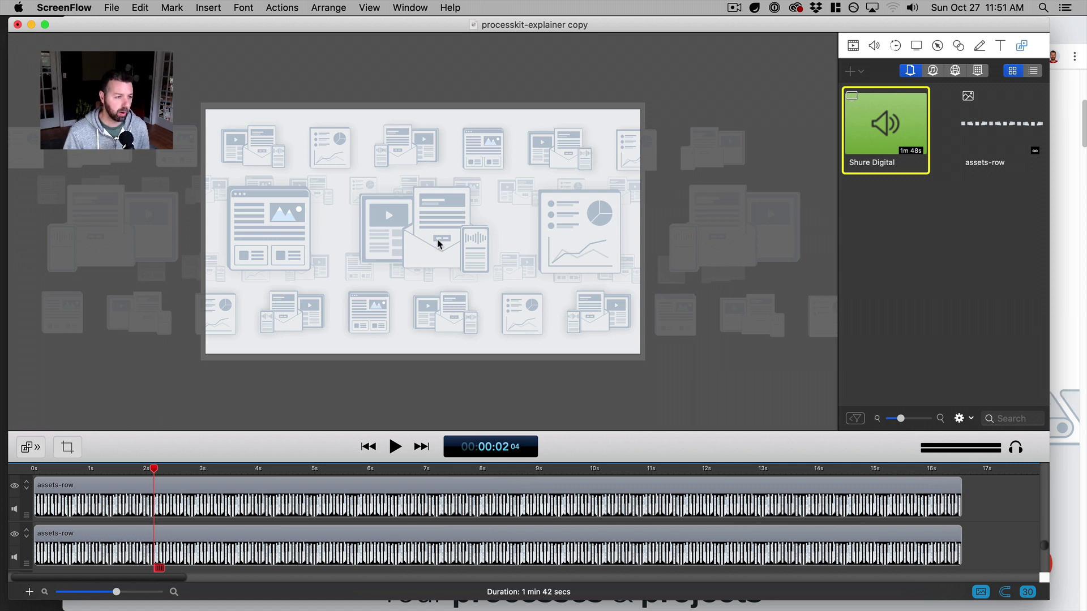
- Play the assets-row section from about 10 seconds to just past its end, and return the playhead to about 13 seconds
{"action": "left_click", "coordinate": [367, 448]}
{"action": "left_click", "coordinate": [341, 471]}
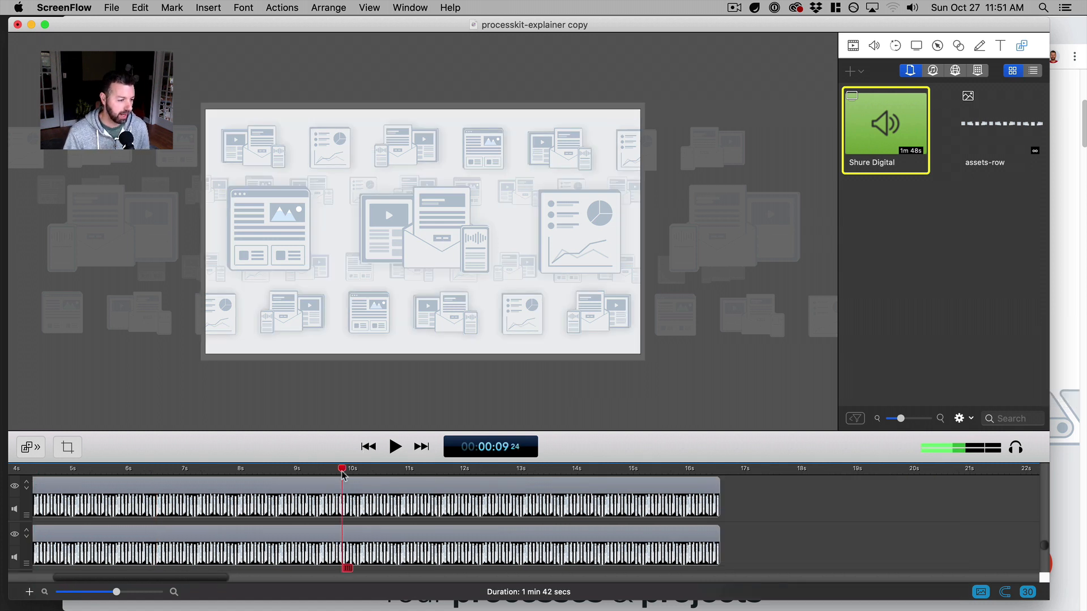
{"action": "key", "text": "space"}
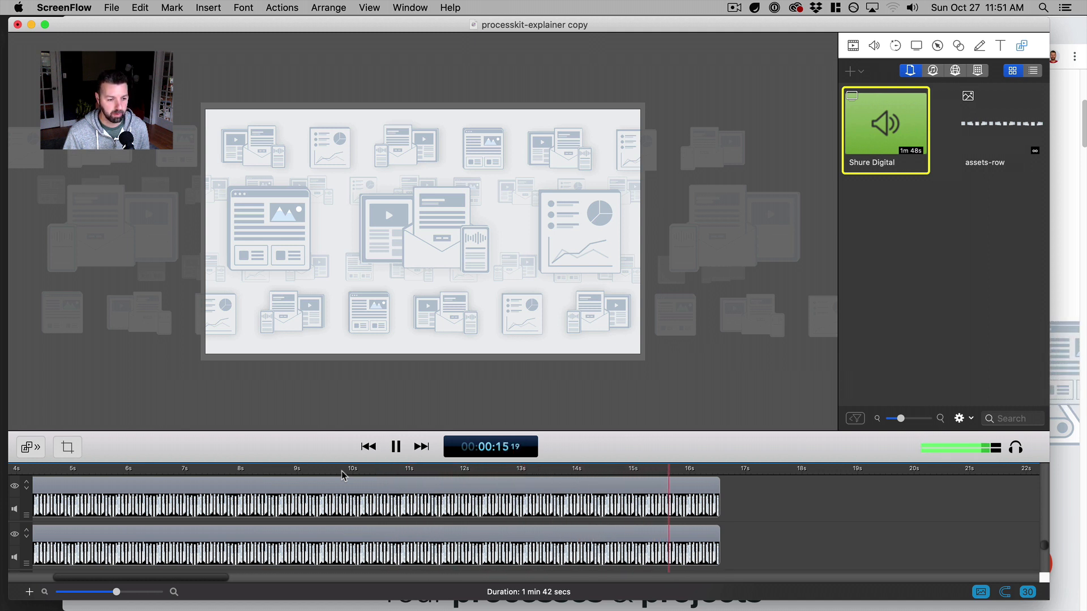
{"action": "key", "text": "space"}
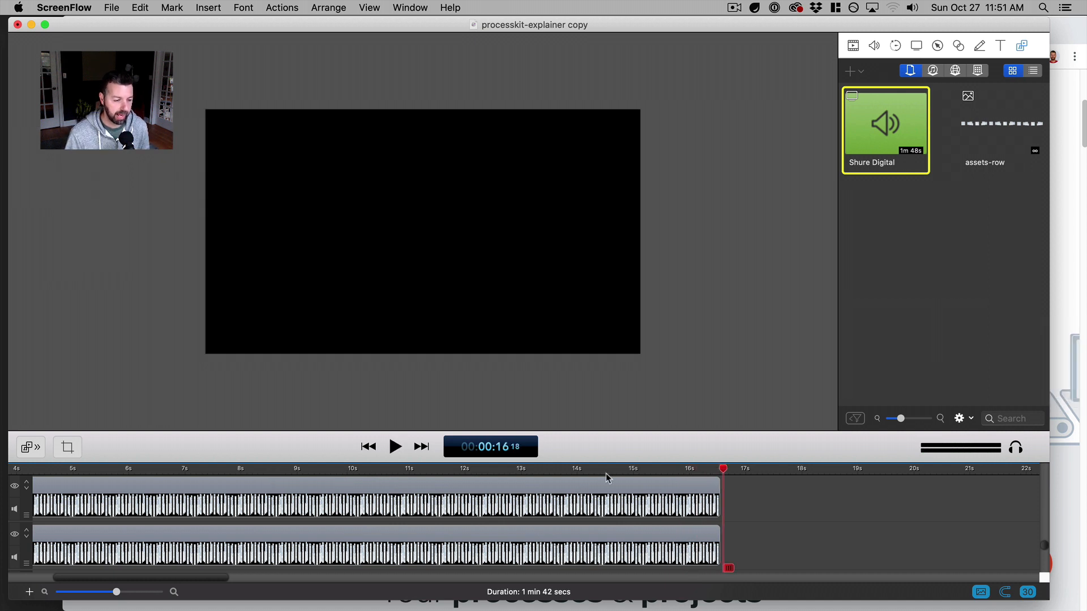
{"action": "left_click", "coordinate": [557, 469]}
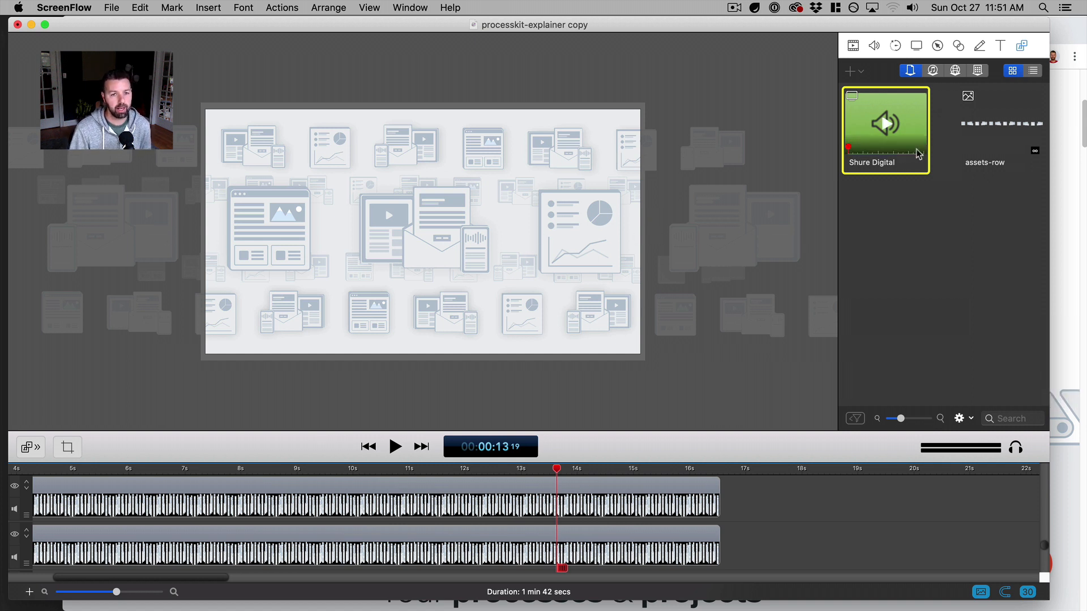
- Select the assets-row image in the media library, switch to Sketch, and locate the built media object in the homepage illustration
{"action": "left_click", "coordinate": [998, 125]}
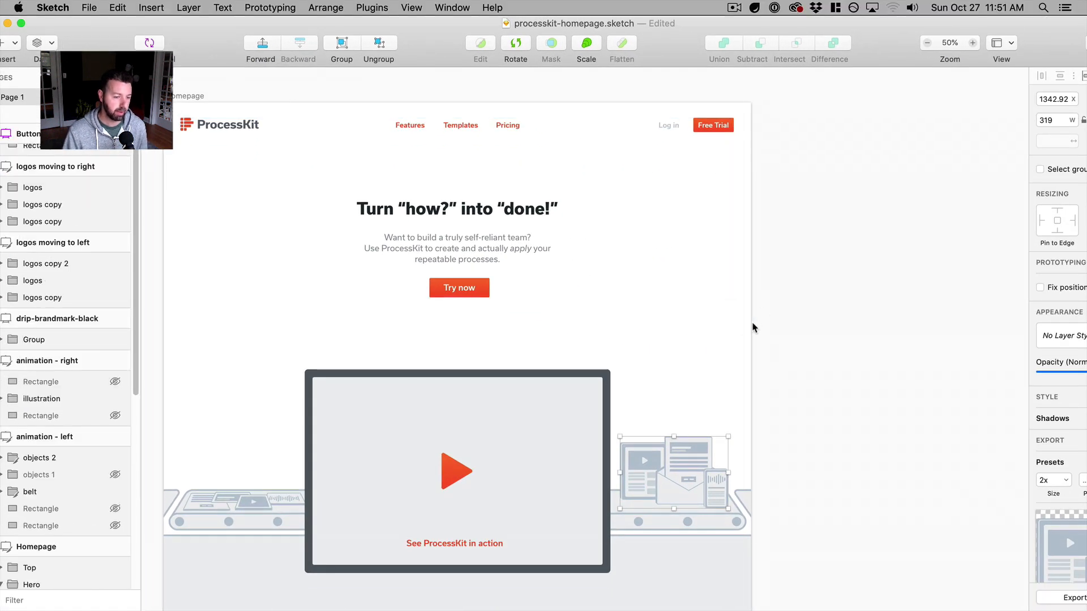
{"action": "scroll", "coordinate": [400, 281], "scroll_direction": "down", "scroll_amount": 3}
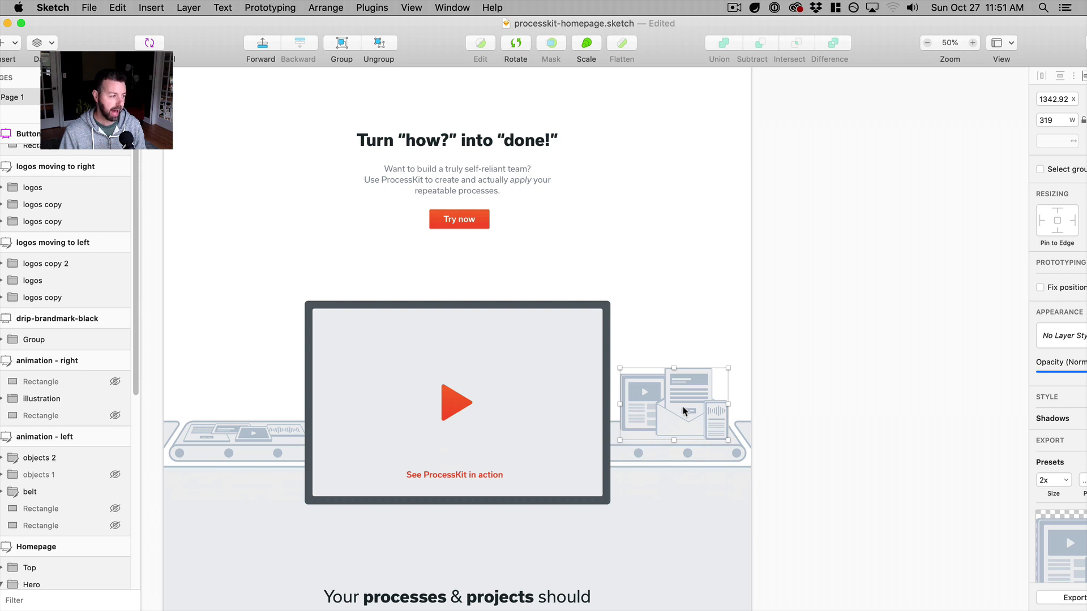
{"action": "left_click", "coordinate": [674, 422]}
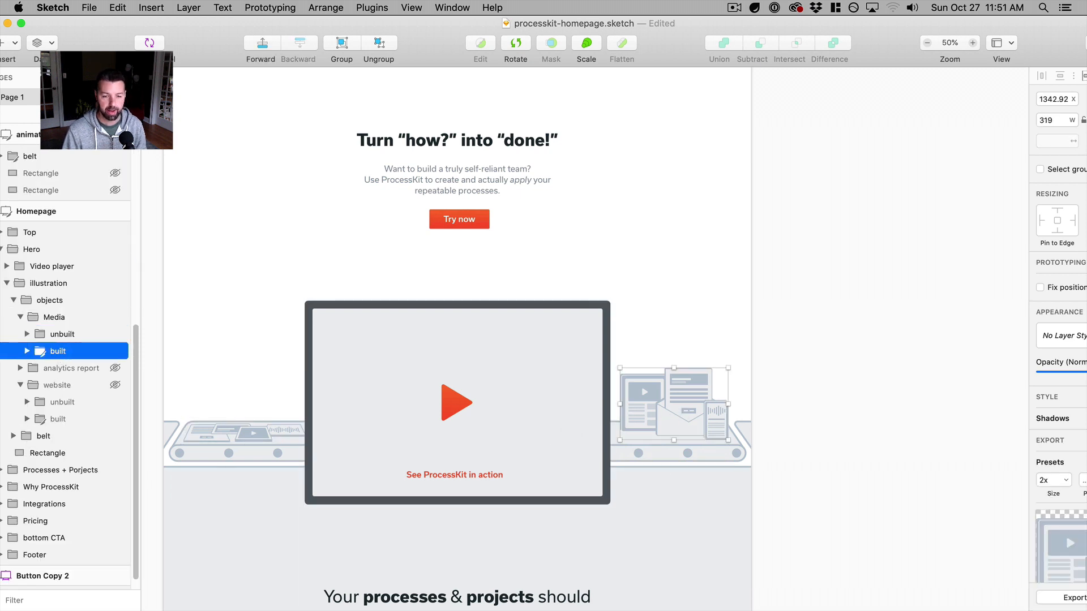
- Replace the visible Media group in the homepage illustration with the analytics report group, and that one with the website group
{"action": "left_click", "coordinate": [20, 317]}
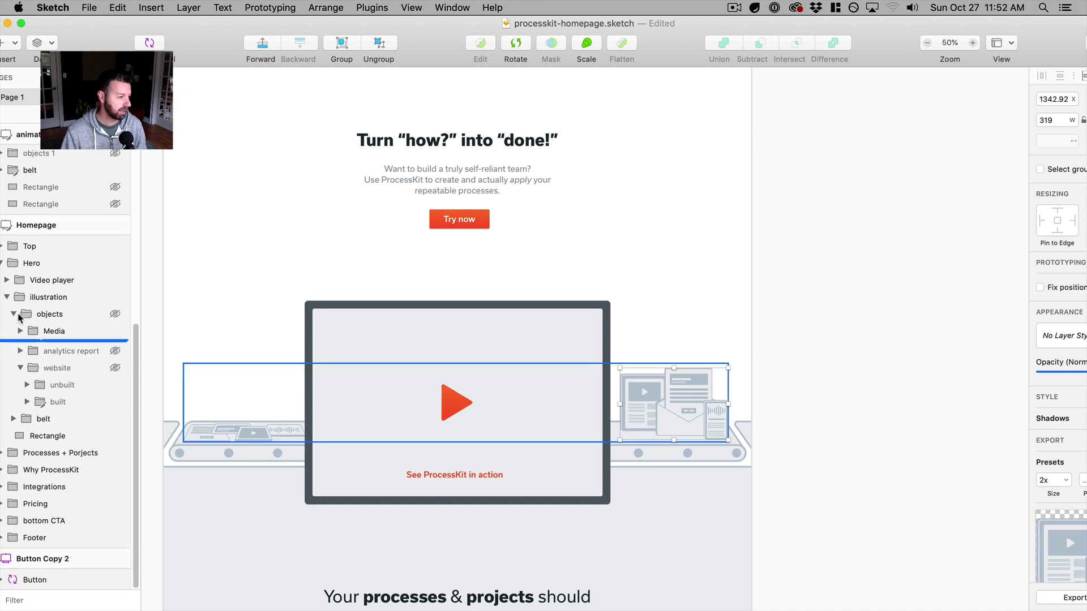
{"action": "left_click", "coordinate": [115, 337]}
{"action": "left_click", "coordinate": [115, 353]}
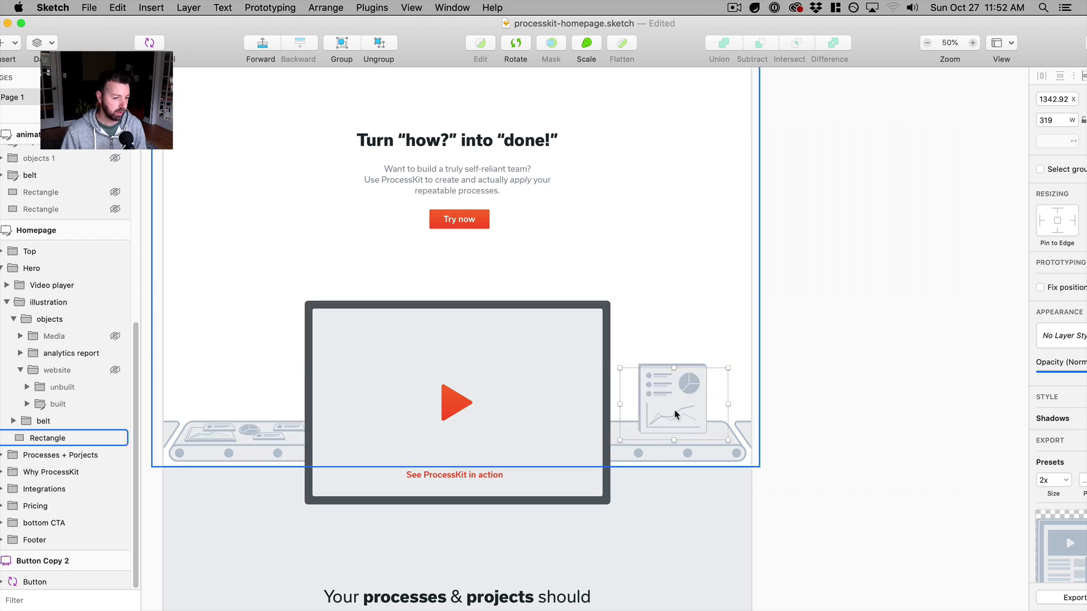
{"action": "left_click", "coordinate": [114, 356]}
{"action": "left_click", "coordinate": [115, 369]}
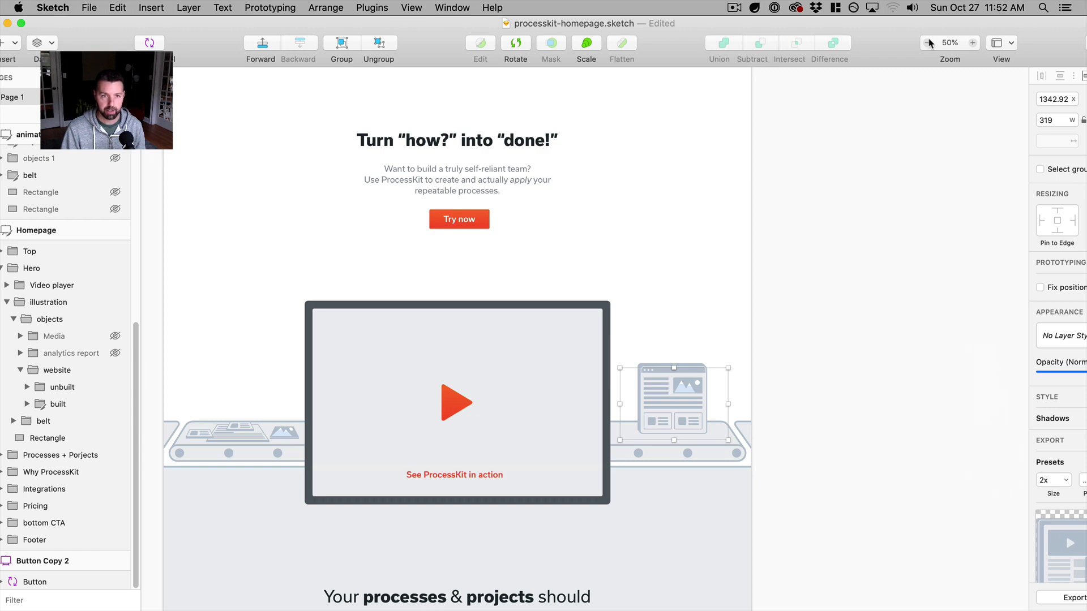
- Examine the assembled row of assets in Photoshop, move its window out of the way, and return to ScreenFlow
{"action": "key", "text": "ctrl+Left"}
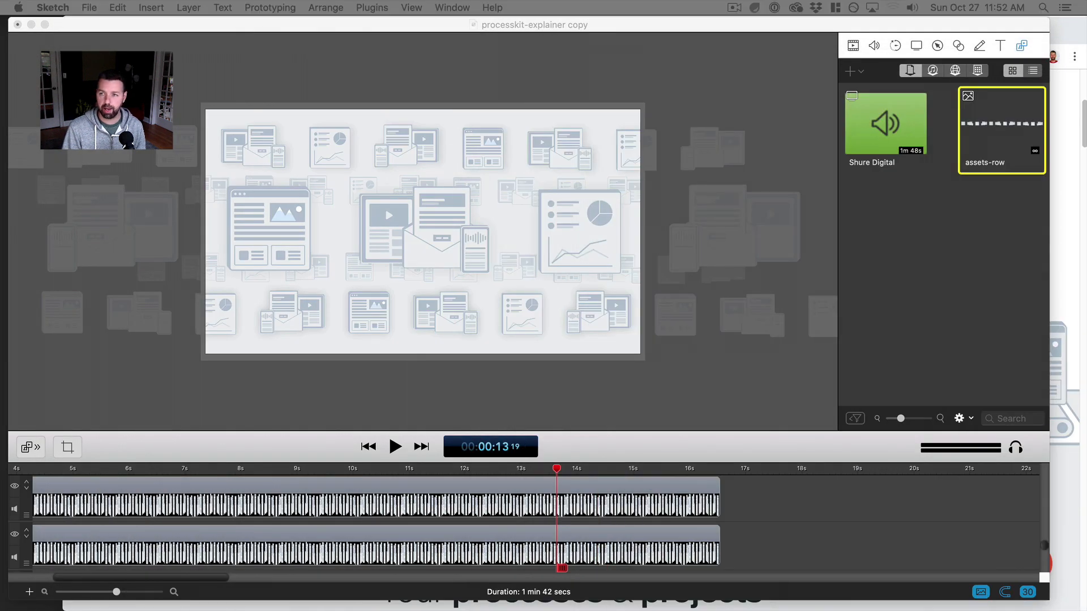
{"action": "key", "text": "ctrl+Right"}
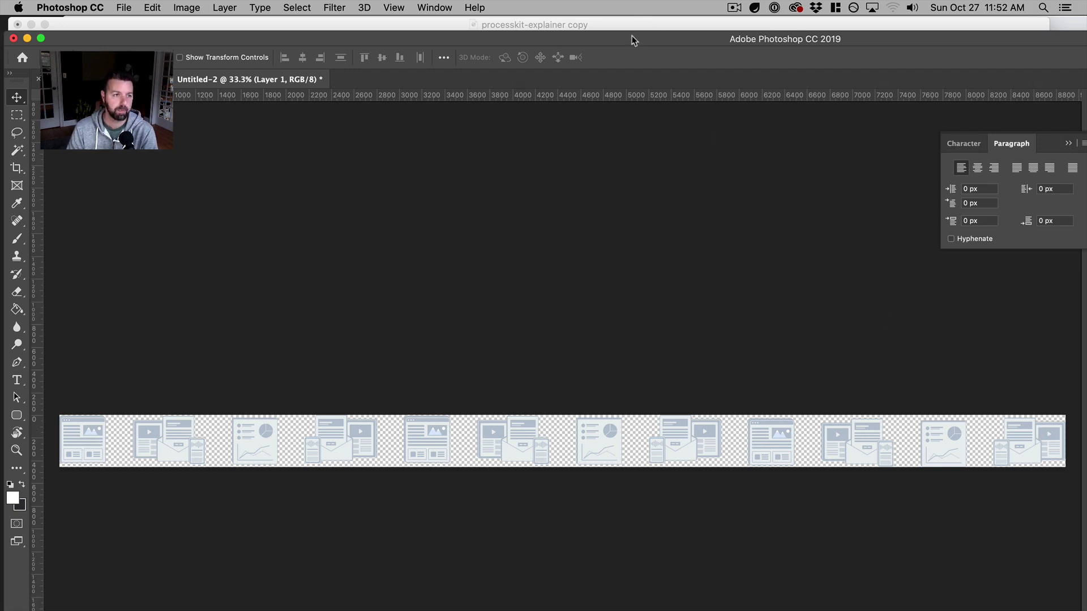
{"action": "left_click_drag", "start_coordinate": [632, 37], "coordinate": [1086, 71]}
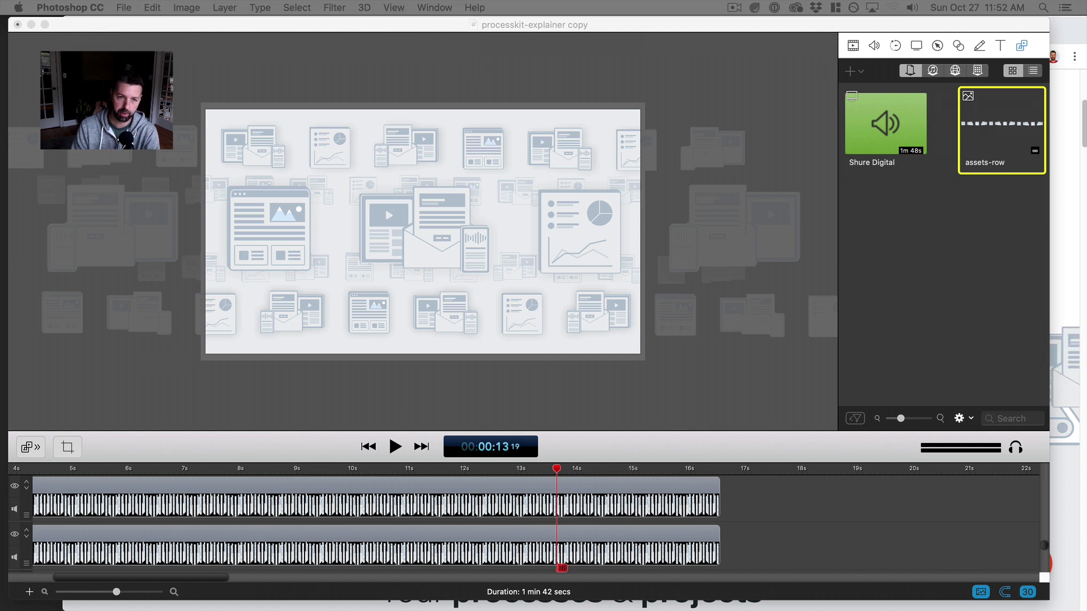
{"action": "left_click", "coordinate": [974, 328]}
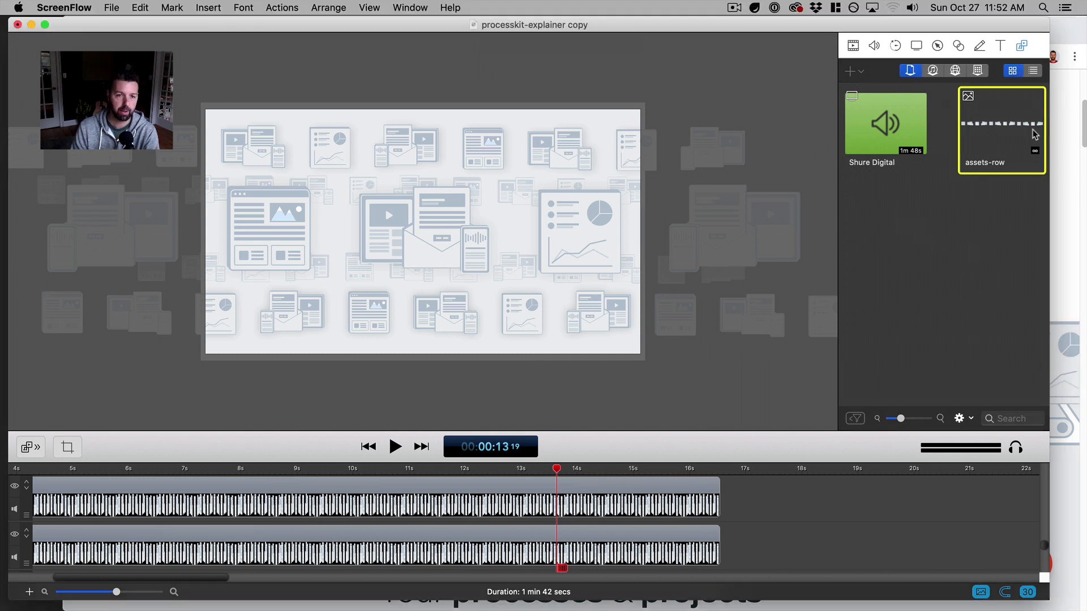
- Enlarge the timeline and select the five assets-row clips one after another to see which row on the canvas each controls
{"action": "left_click", "coordinate": [491, 150]}
{"action": "left_click_drag", "start_coordinate": [754, 463], "coordinate": [754, 269]}
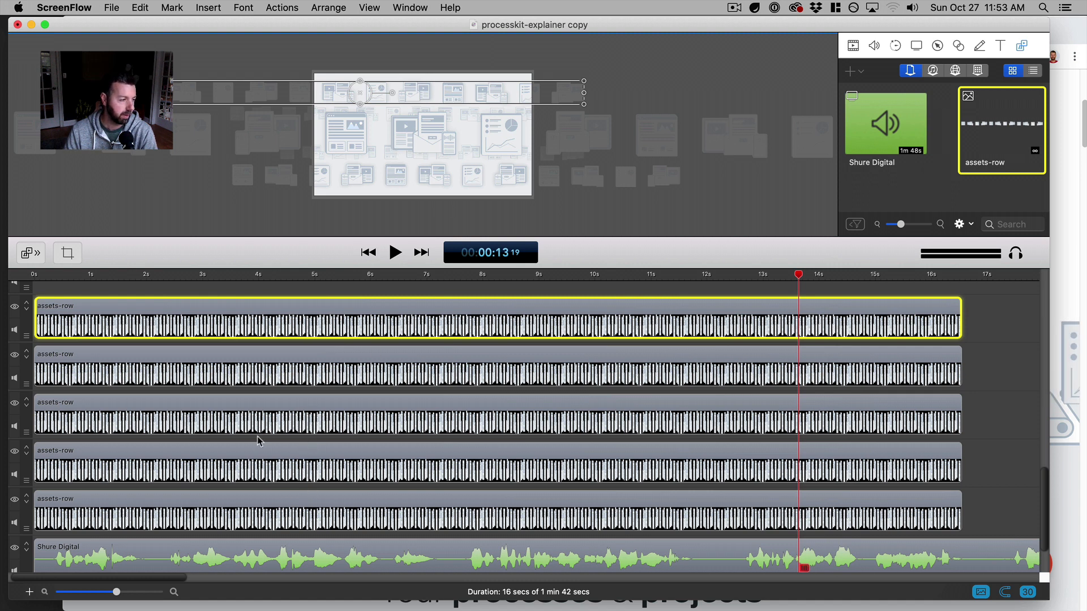
{"action": "left_click", "coordinate": [317, 375]}
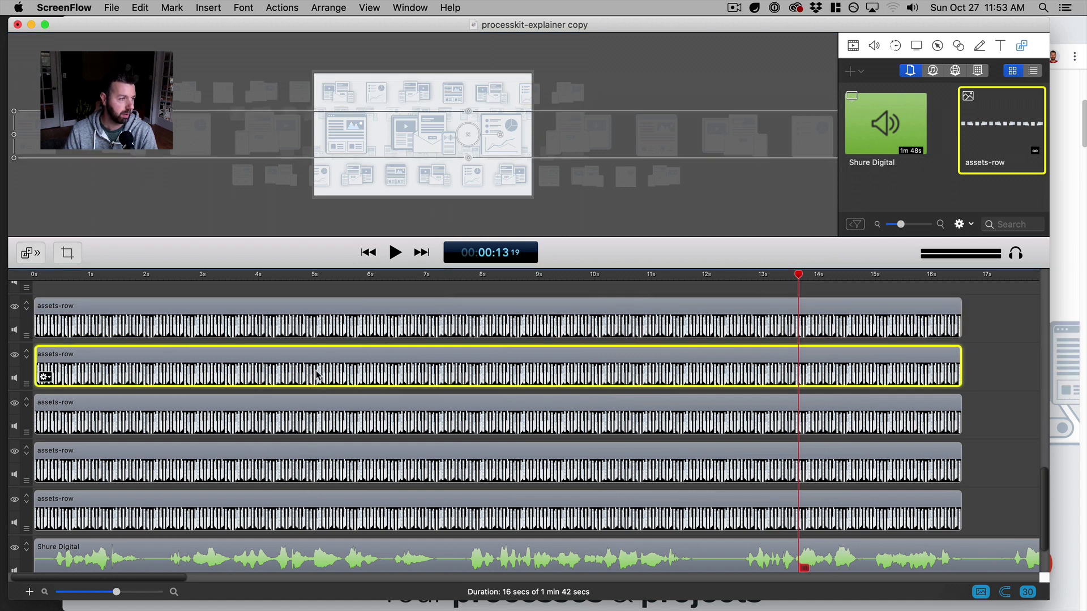
{"action": "left_click", "coordinate": [341, 425]}
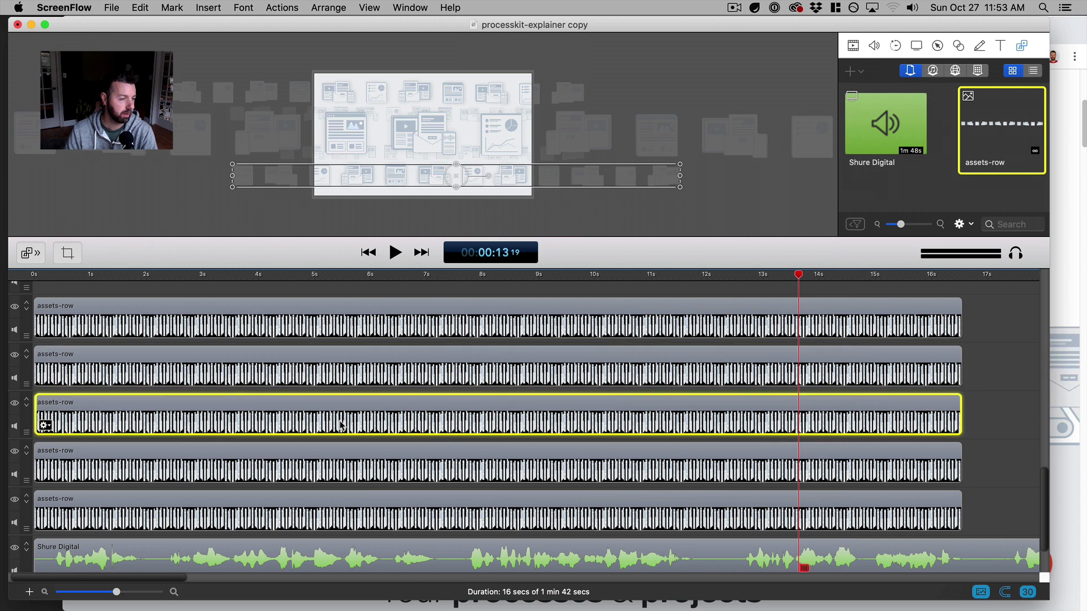
{"action": "left_click", "coordinate": [347, 374]}
{"action": "left_click", "coordinate": [350, 326]}
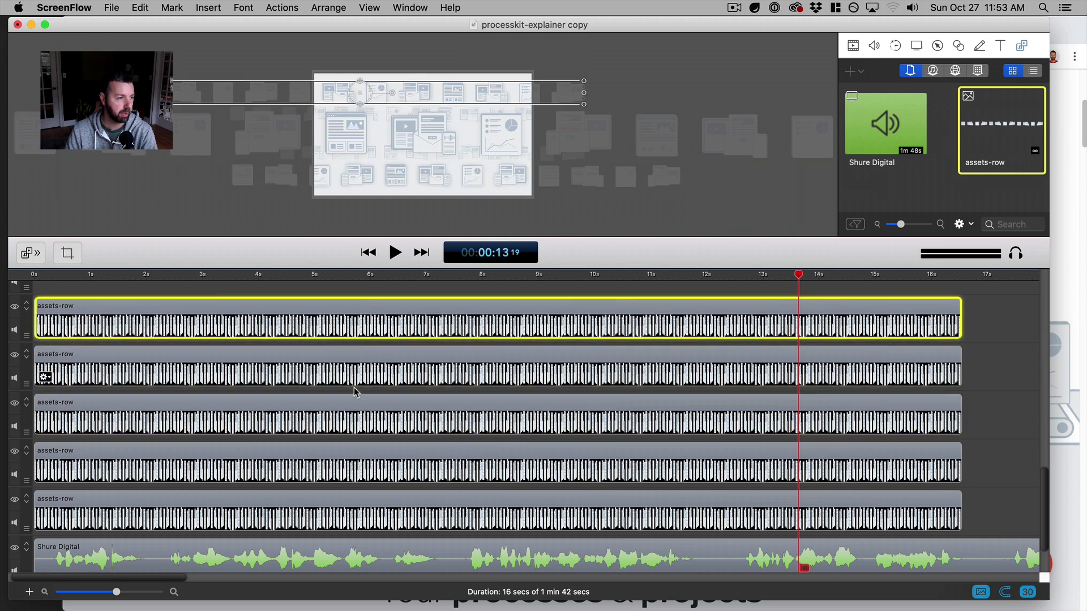
{"action": "left_click", "coordinate": [355, 374]}
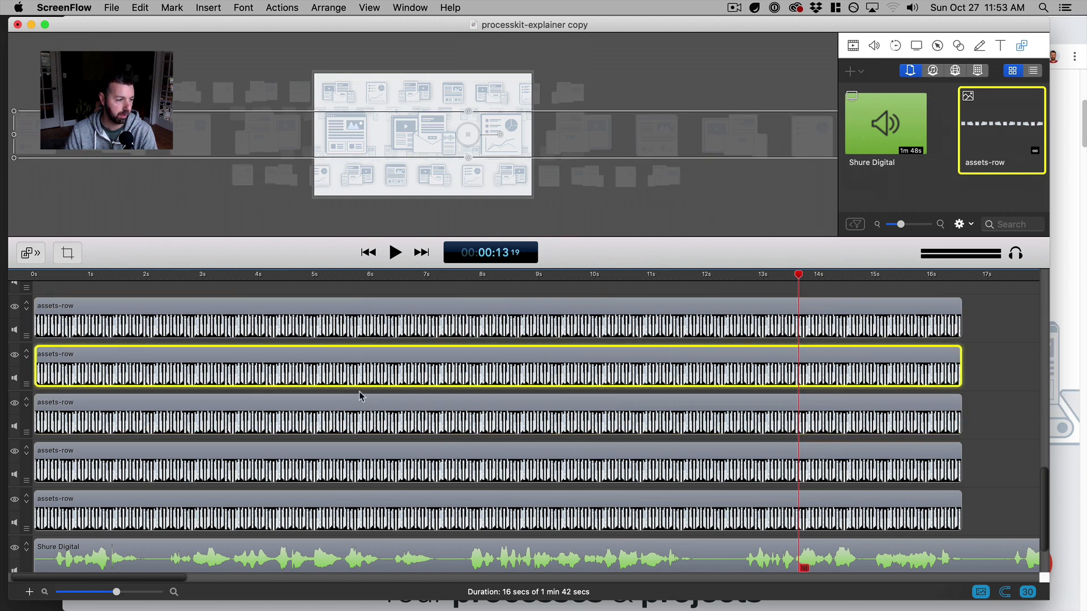
{"action": "left_click", "coordinate": [368, 421]}
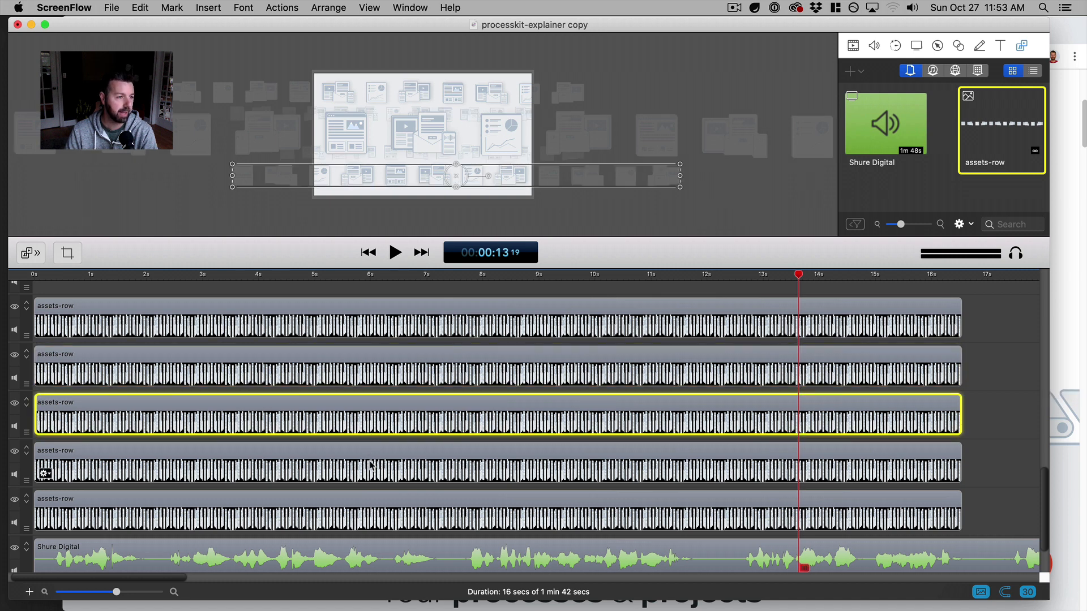
{"action": "left_click", "coordinate": [370, 465]}
{"action": "left_click", "coordinate": [373, 522]}
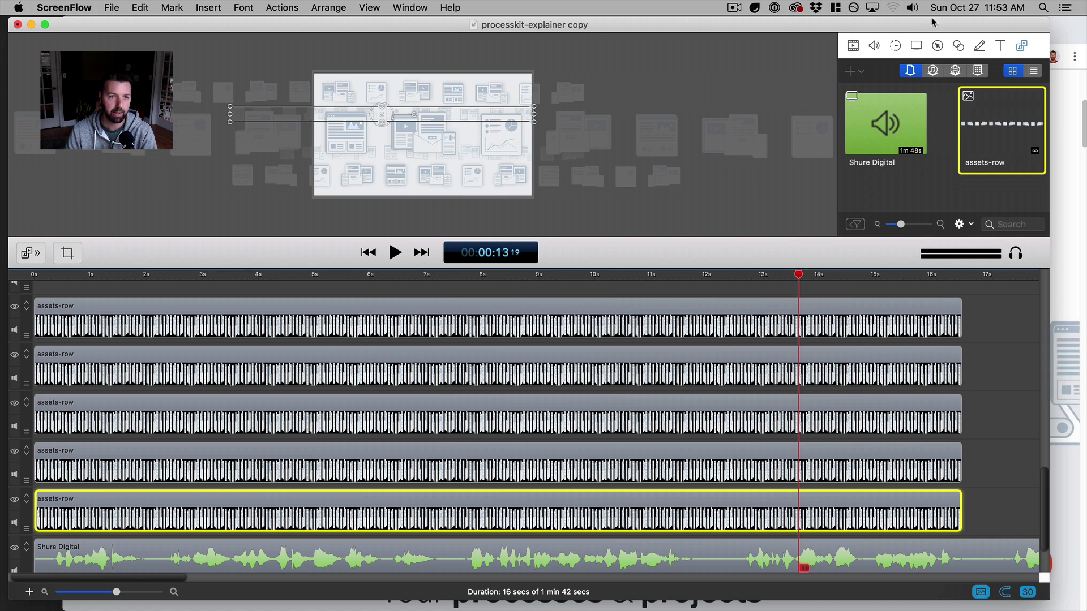
- Compare the opacity of the lowest assets-row clip with that of the three upper clips in the video properties
{"action": "left_click", "coordinate": [853, 46]}
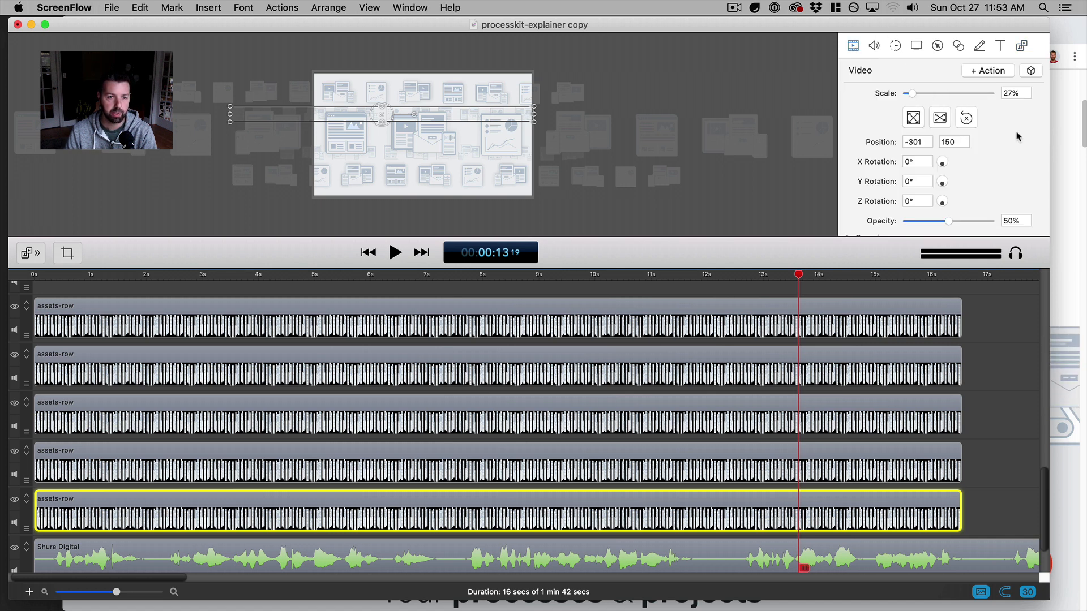
{"action": "scroll", "coordinate": [1013, 145], "scroll_direction": "down", "scroll_amount": 2}
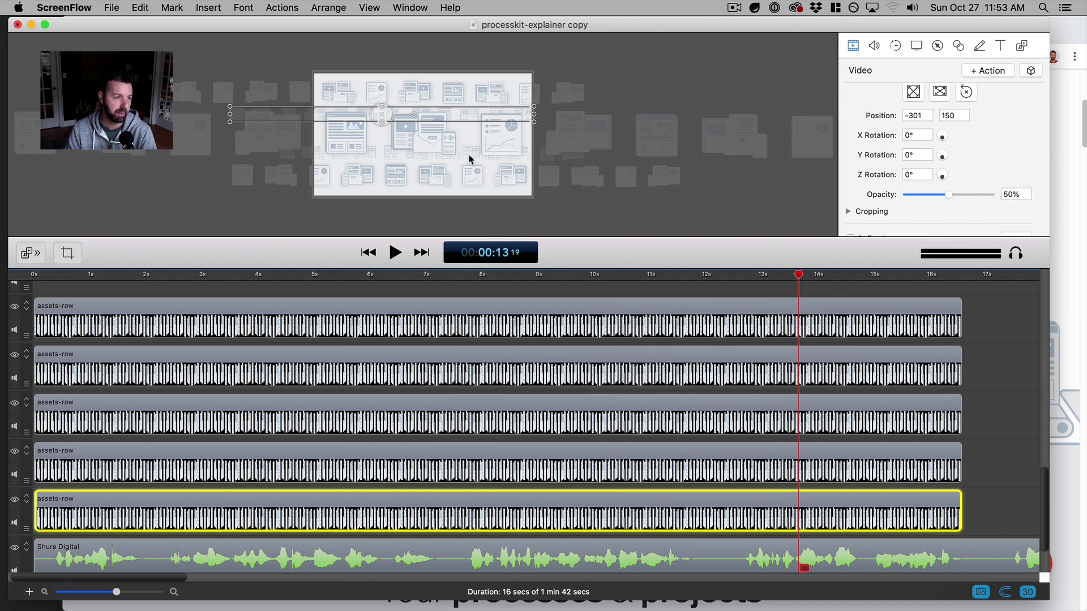
{"action": "left_click", "coordinate": [494, 416]}
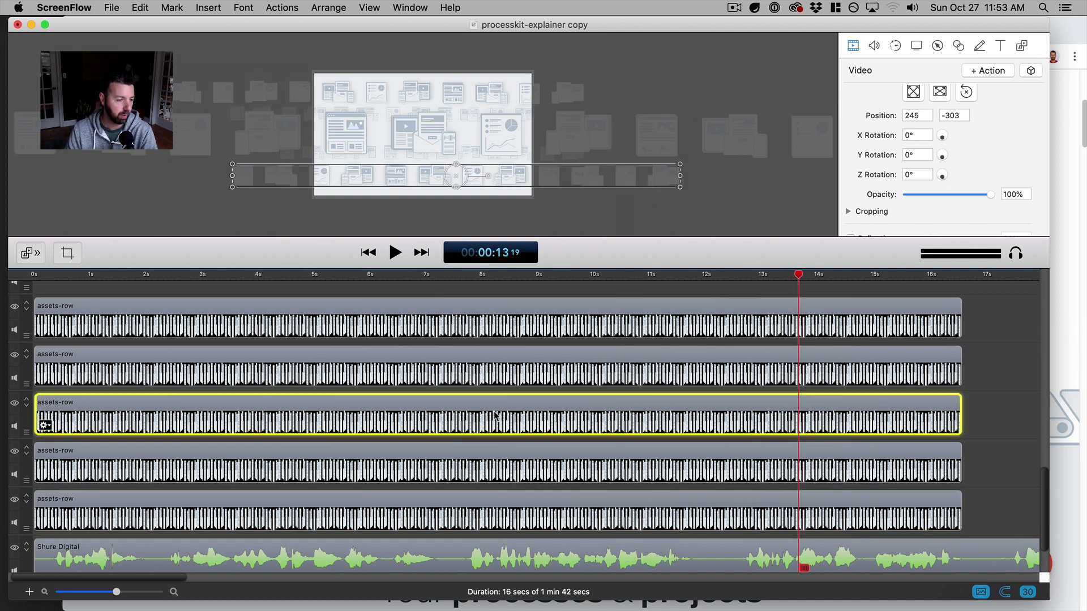
{"action": "left_click", "coordinate": [512, 369]}
{"action": "left_click", "coordinate": [524, 331]}
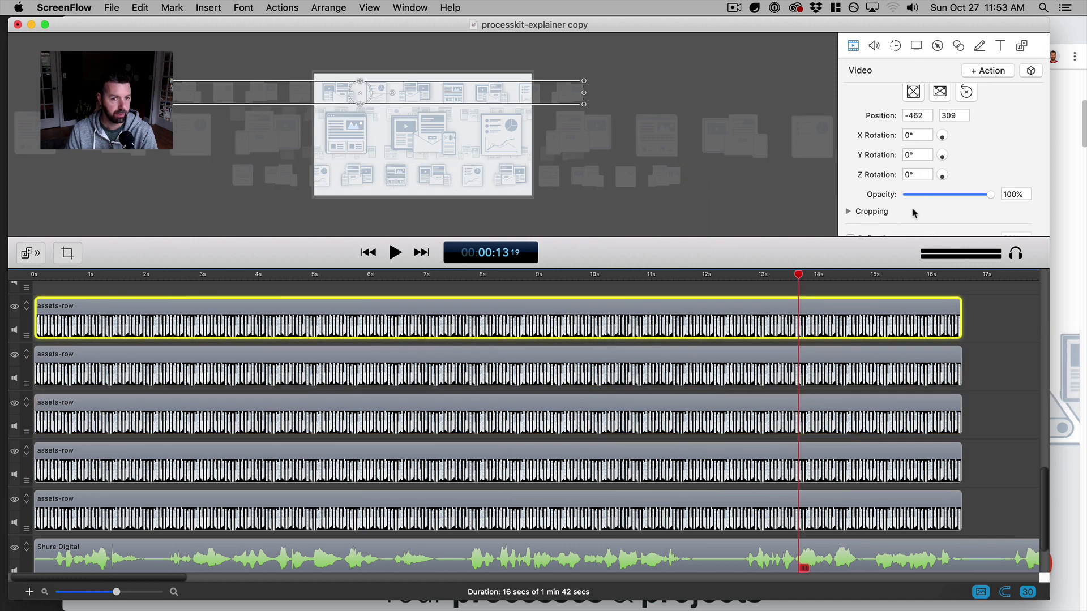
- Select the clip of the large middle row of assets and examine its drop shadow settings
{"action": "left_click", "coordinate": [649, 367]}
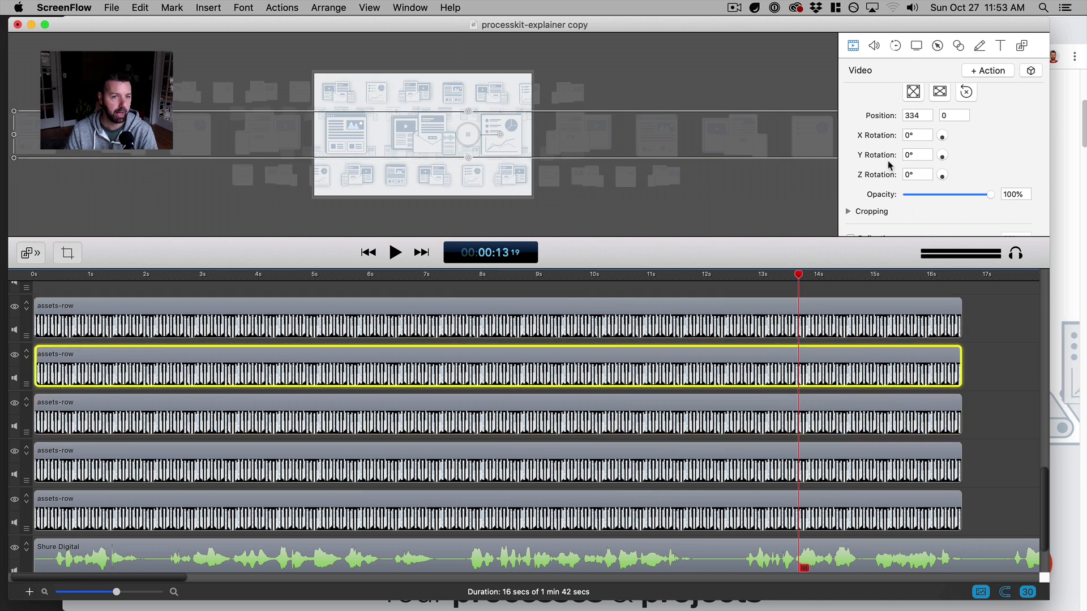
{"action": "scroll", "coordinate": [895, 170], "scroll_direction": "down", "scroll_amount": 5}
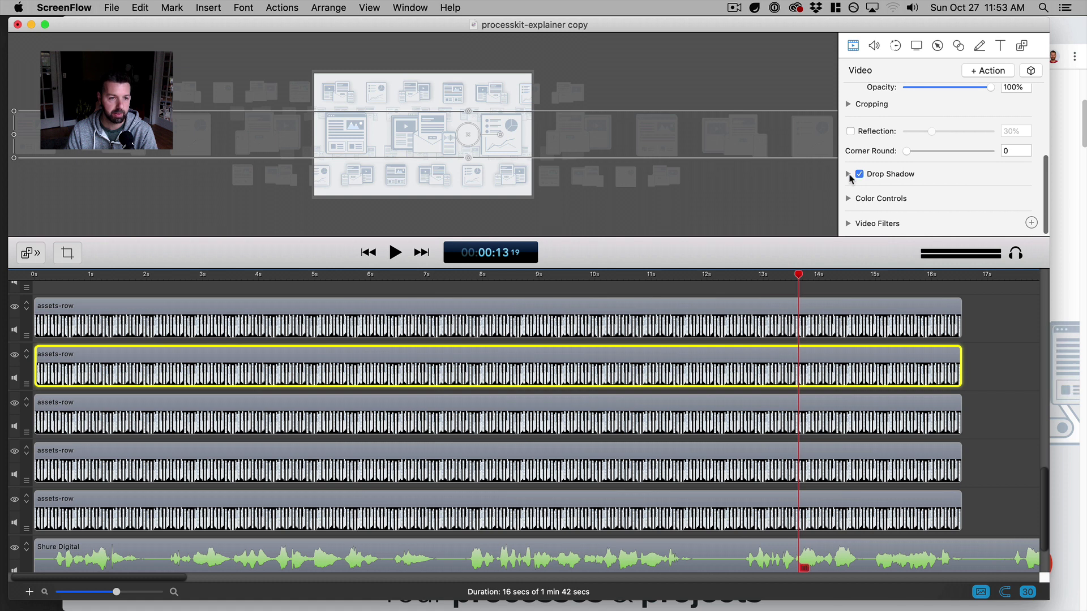
{"action": "left_click", "coordinate": [848, 174]}
{"action": "scroll", "coordinate": [906, 147], "scroll_direction": "down", "scroll_amount": 2}
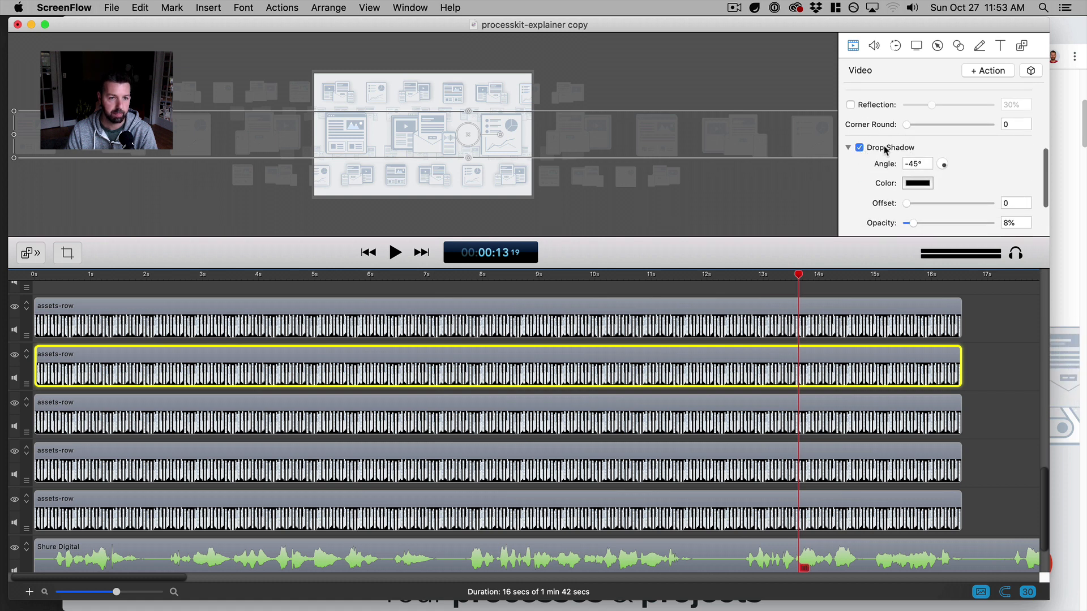
- Enlarge the canvas and switch the large middle row's drop shadow off and on to compare its effect
{"action": "scroll", "coordinate": [888, 156], "scroll_direction": "down", "scroll_amount": 2}
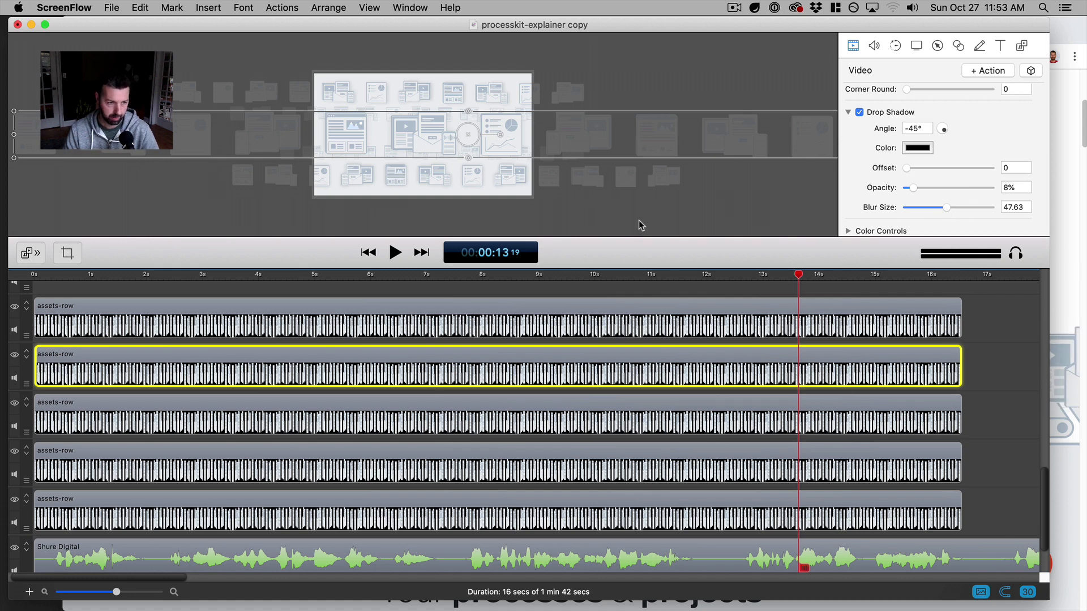
{"action": "left_click_drag", "start_coordinate": [664, 259], "coordinate": [699, 456]}
{"action": "key", "text": "super+equal"}
{"action": "key", "text": "super+equal"}
{"action": "key", "text": "super+equal"}
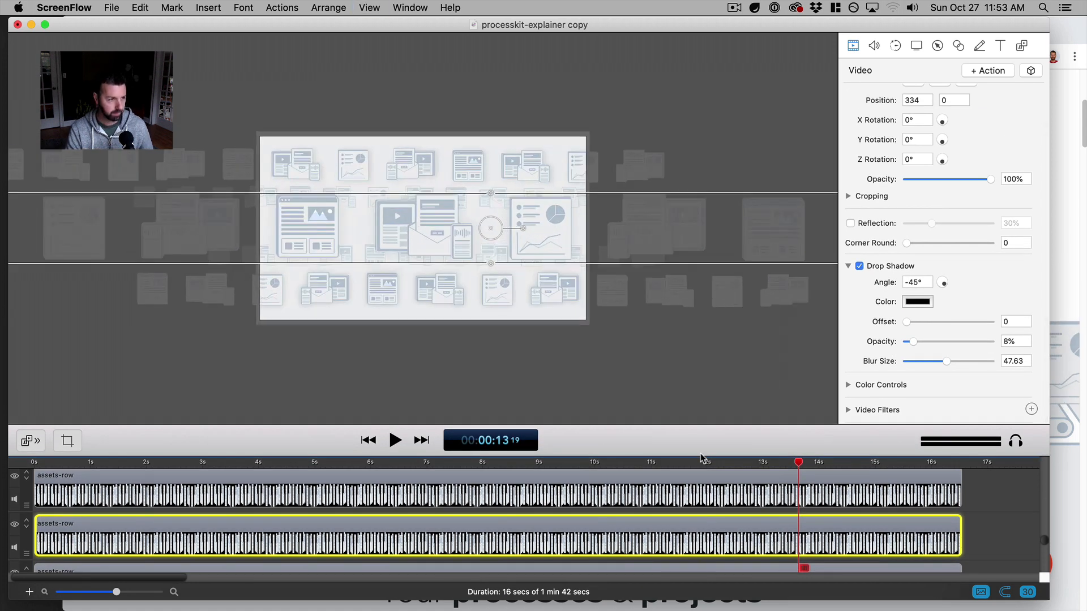
{"action": "left_click", "coordinate": [794, 391]}
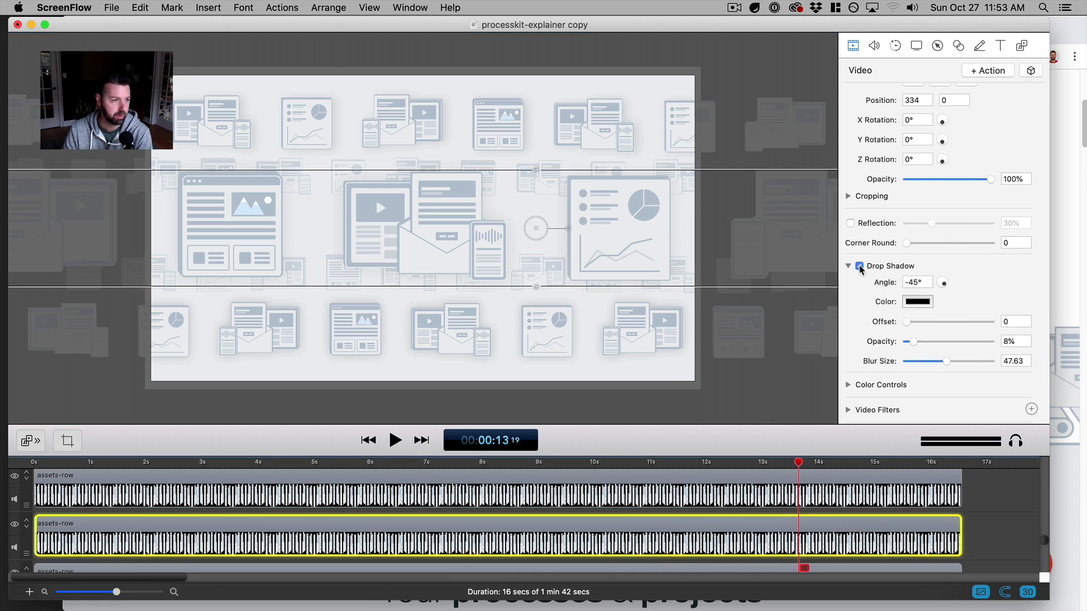
{"action": "left_click", "coordinate": [859, 266]}
{"action": "left_click", "coordinate": [859, 266]}
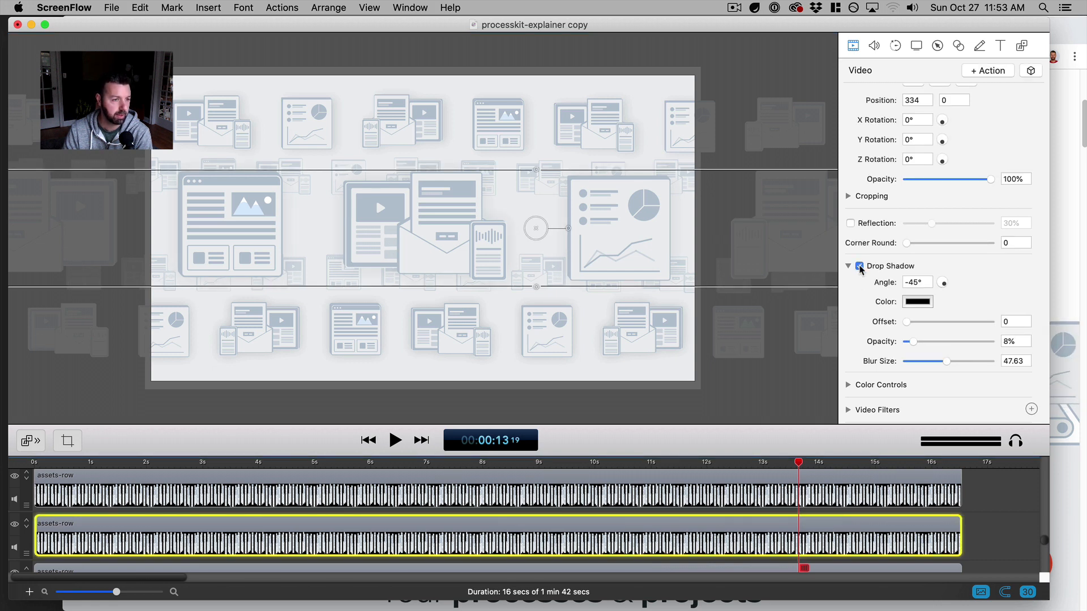
{"action": "left_click", "coordinate": [859, 266]}
{"action": "left_click", "coordinate": [859, 265]}
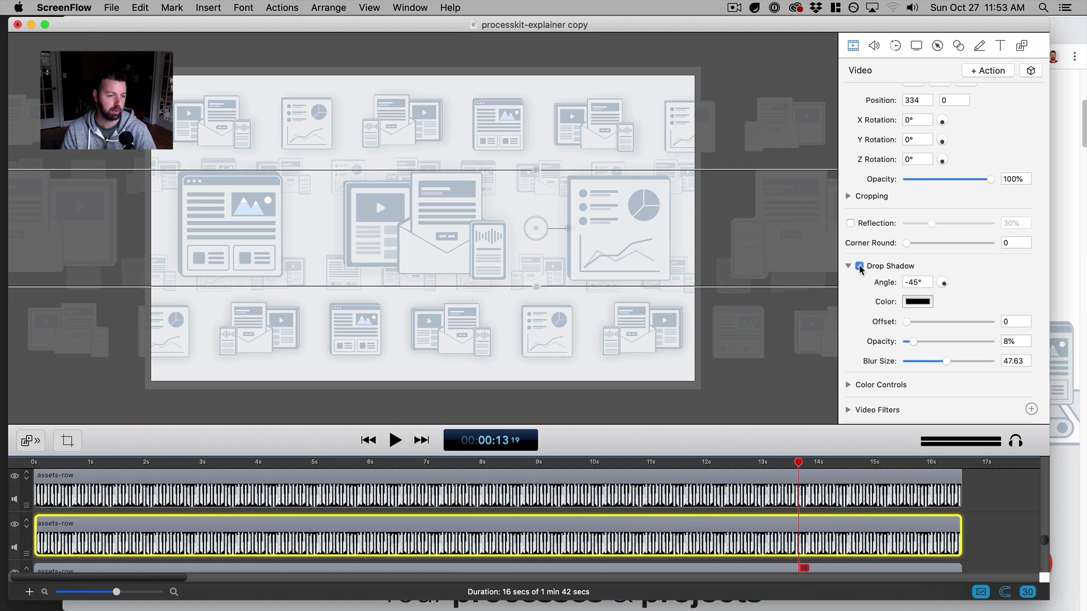
{"action": "left_click", "coordinate": [763, 397]}
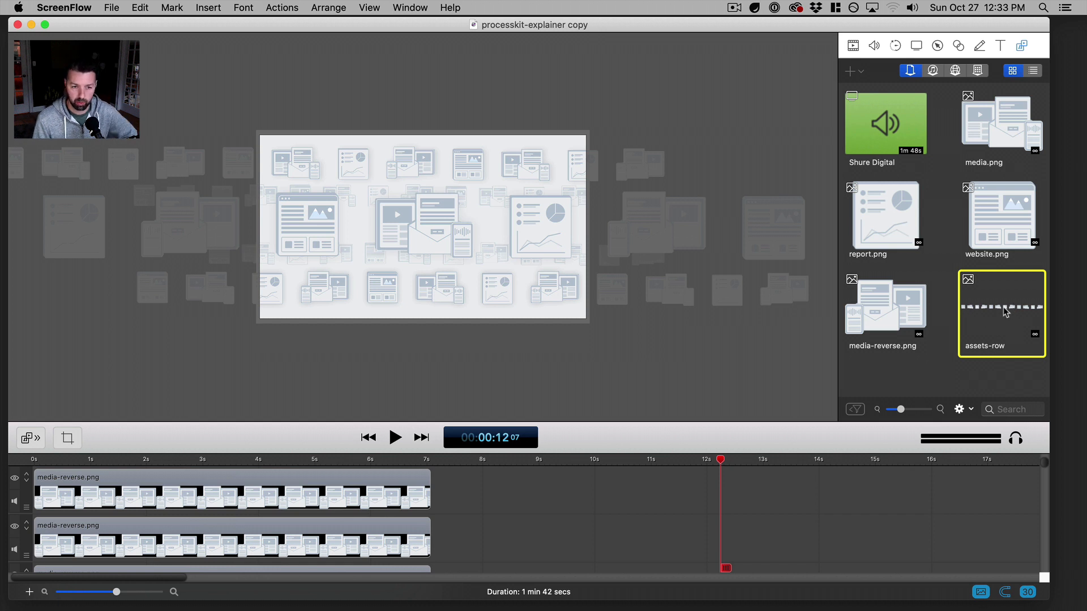
- Compare the media-reverse, report and media images in the media library with the asset rows on the canvas
{"action": "left_click", "coordinate": [891, 318]}
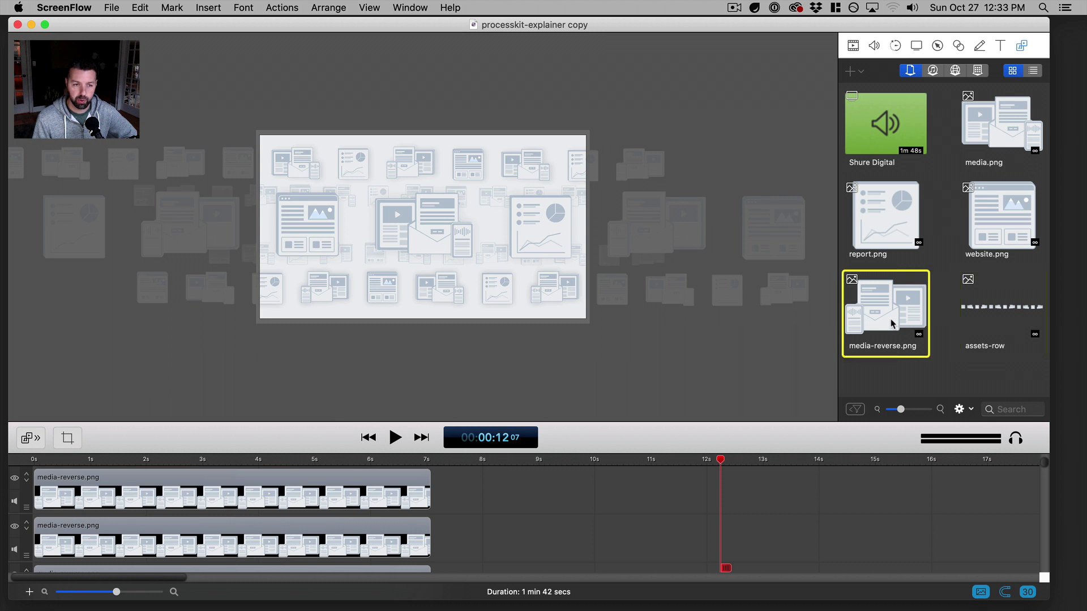
{"action": "left_click", "coordinate": [897, 230]}
{"action": "left_click", "coordinate": [988, 159]}
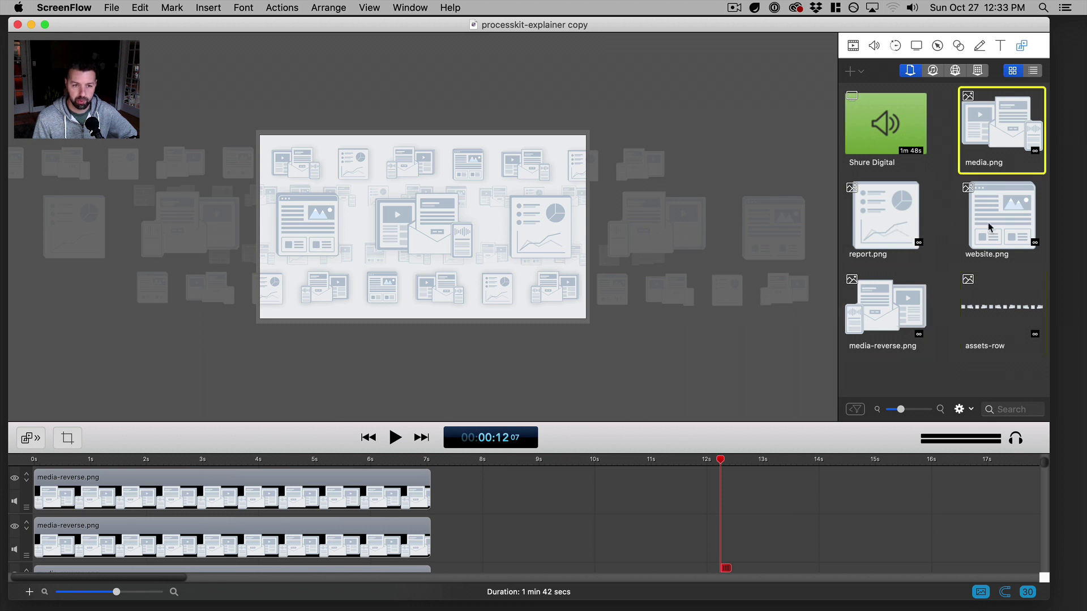
{"action": "left_click", "coordinate": [878, 312]}
{"action": "left_click", "coordinate": [981, 137]}
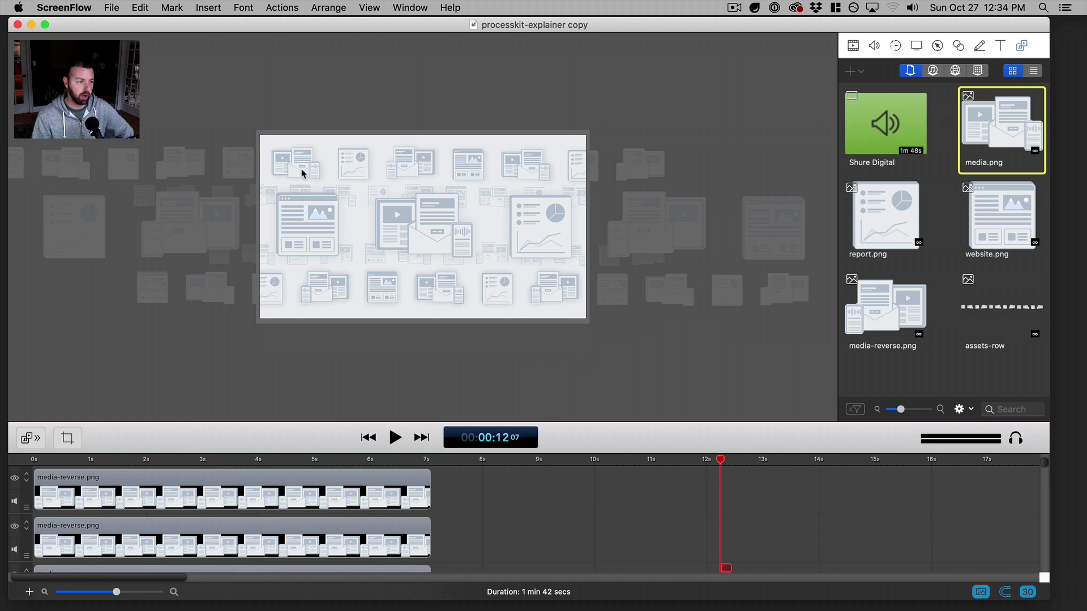
{"action": "left_click", "coordinate": [377, 170]}
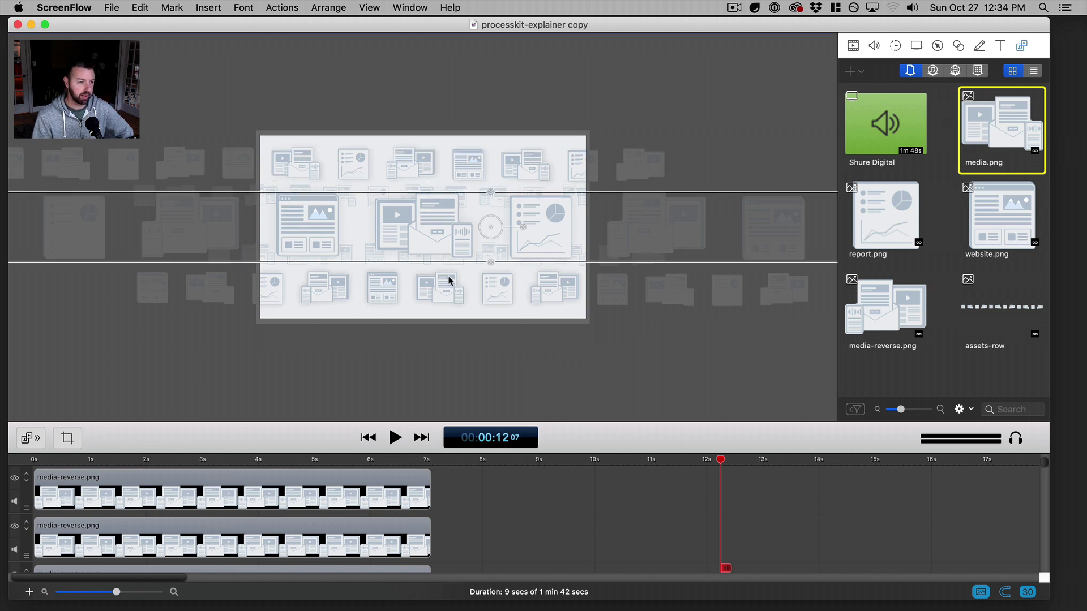
{"action": "left_click", "coordinate": [678, 141]}
- Place report.png on the canvas over the report in the top row, scaled down to about 42%
{"action": "left_click", "coordinate": [902, 193]}
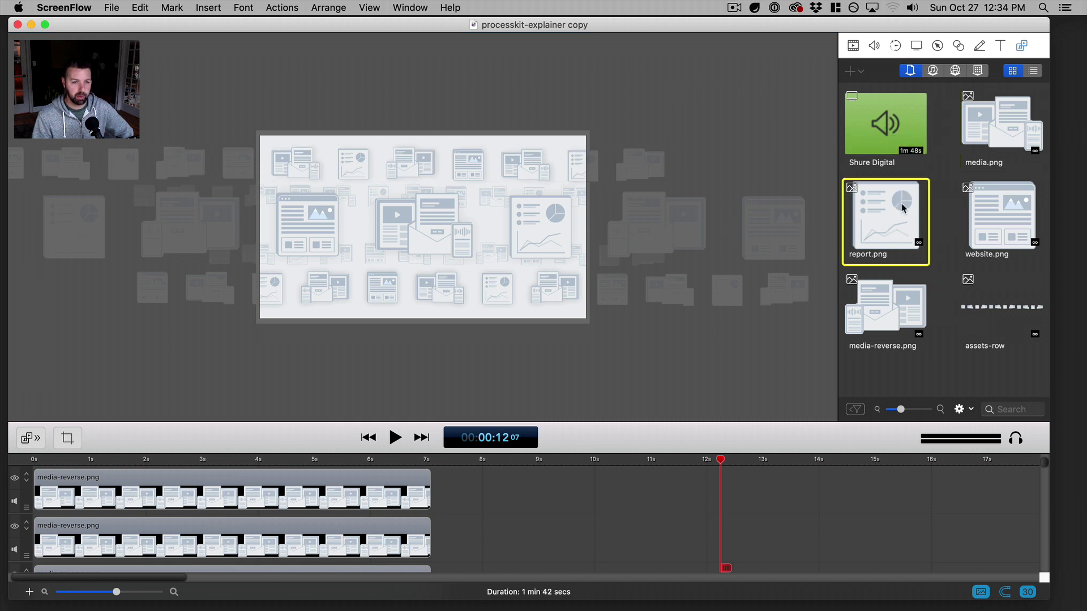
{"action": "left_click_drag", "start_coordinate": [895, 211], "coordinate": [385, 190]}
{"action": "left_click", "coordinate": [416, 190]}
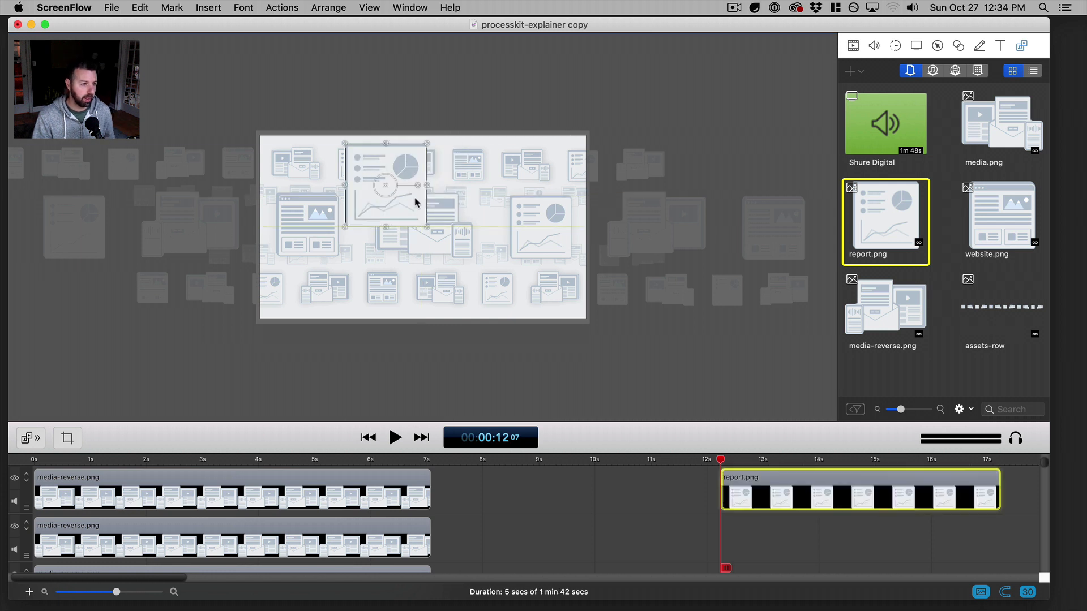
{"action": "left_click_drag", "start_coordinate": [429, 232], "coordinate": [366, 167]}
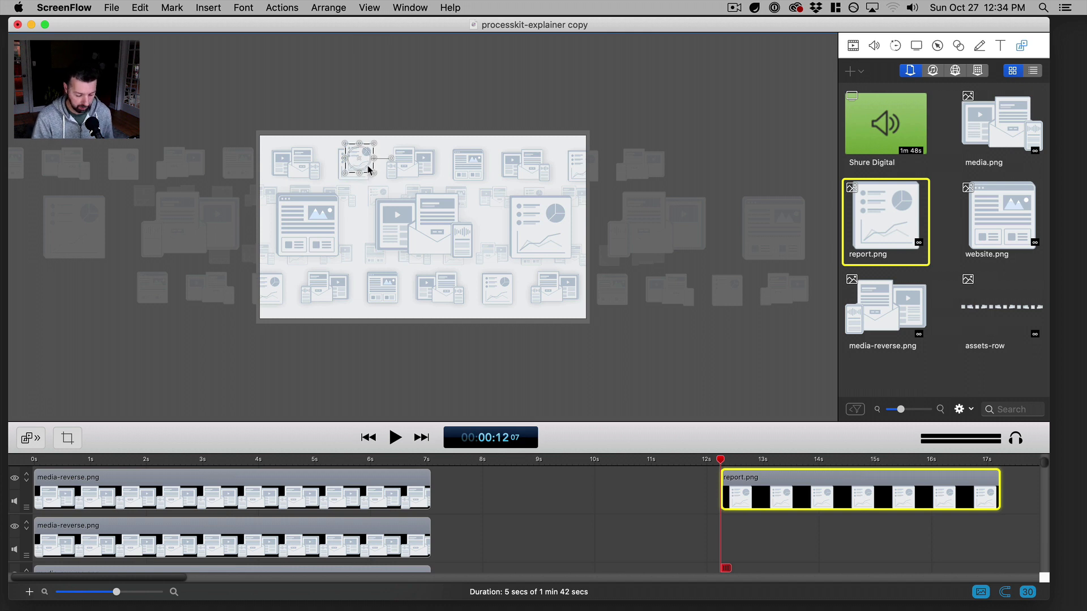
{"action": "key", "text": "super+plus"}
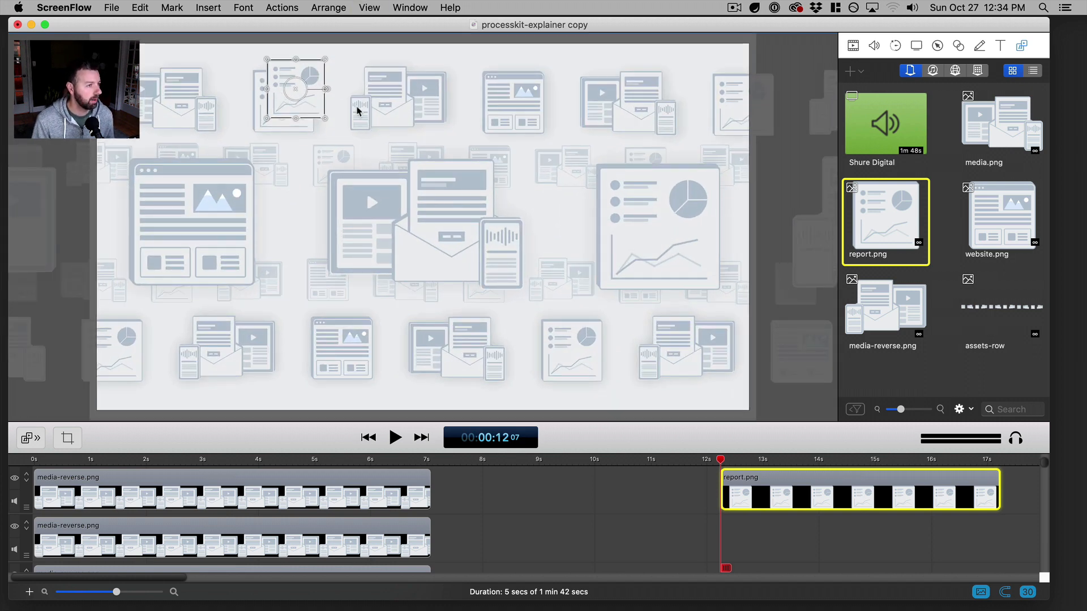
{"action": "left_click_drag", "start_coordinate": [314, 108], "coordinate": [316, 143]}
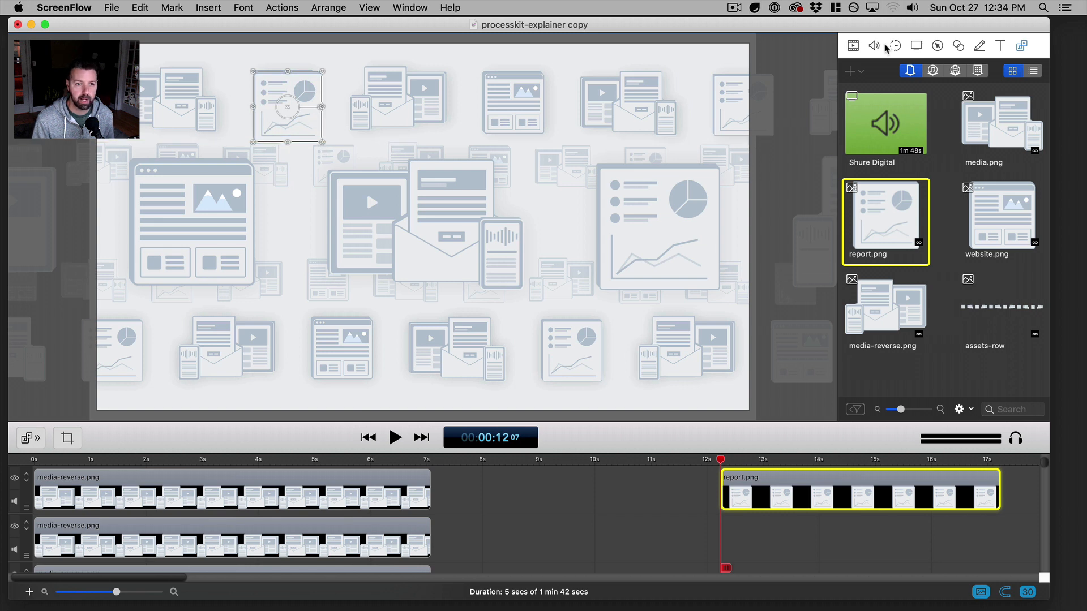
- Lower the report image's opacity to 54% and shrink it to about 38% against the report beneath it
{"action": "left_click", "coordinate": [853, 45]}
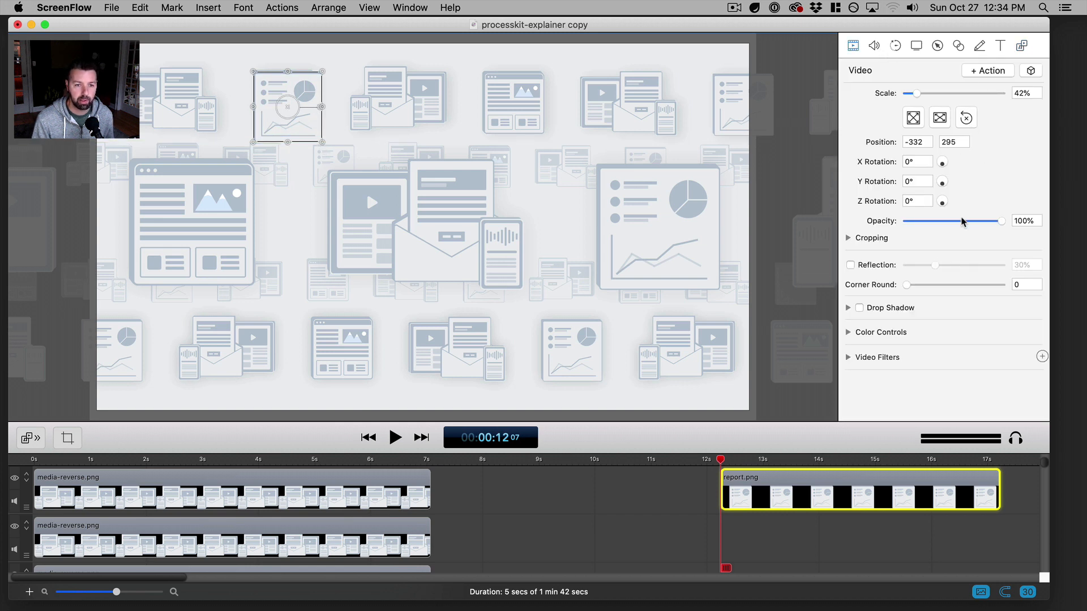
{"action": "left_click_drag", "start_coordinate": [962, 221], "coordinate": [957, 222]}
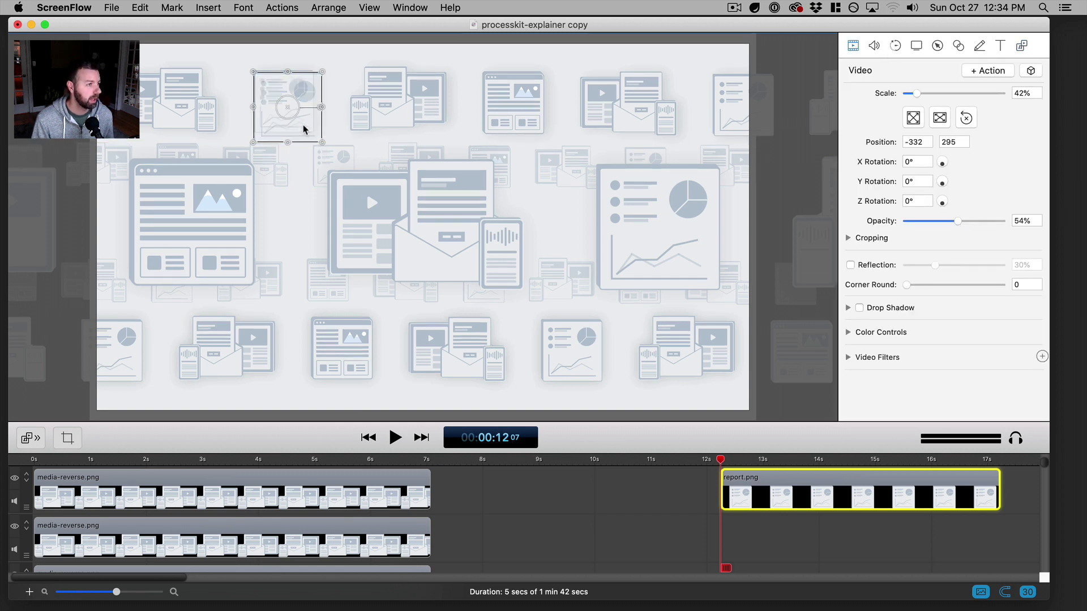
{"action": "key", "text": "super+equal"}
{"action": "key", "text": "super+equal"}
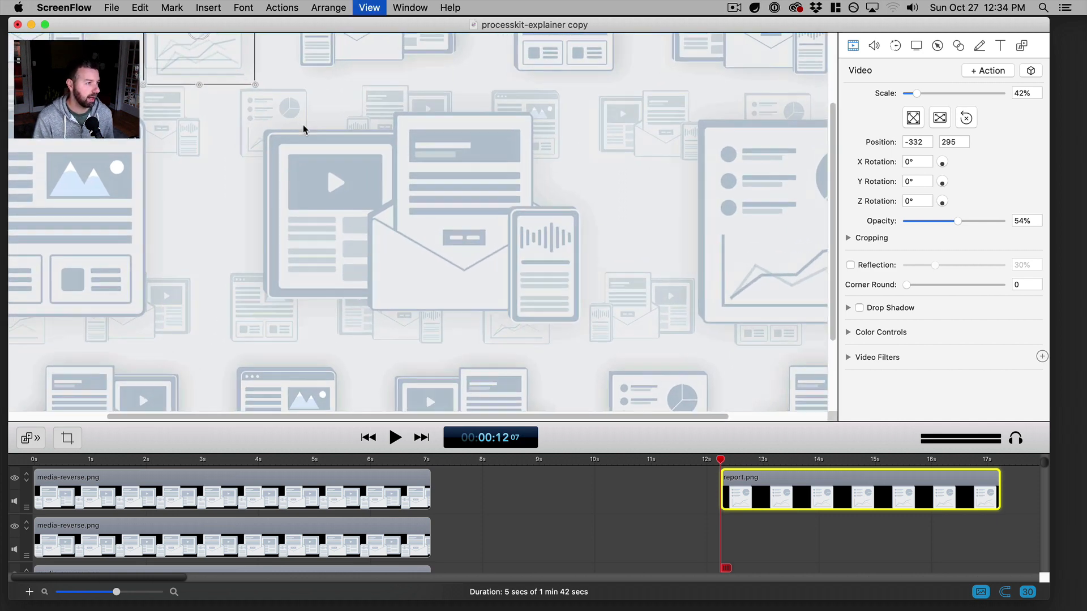
{"action": "scroll", "coordinate": [483, 358], "scroll_direction": "up", "scroll_amount": 5}
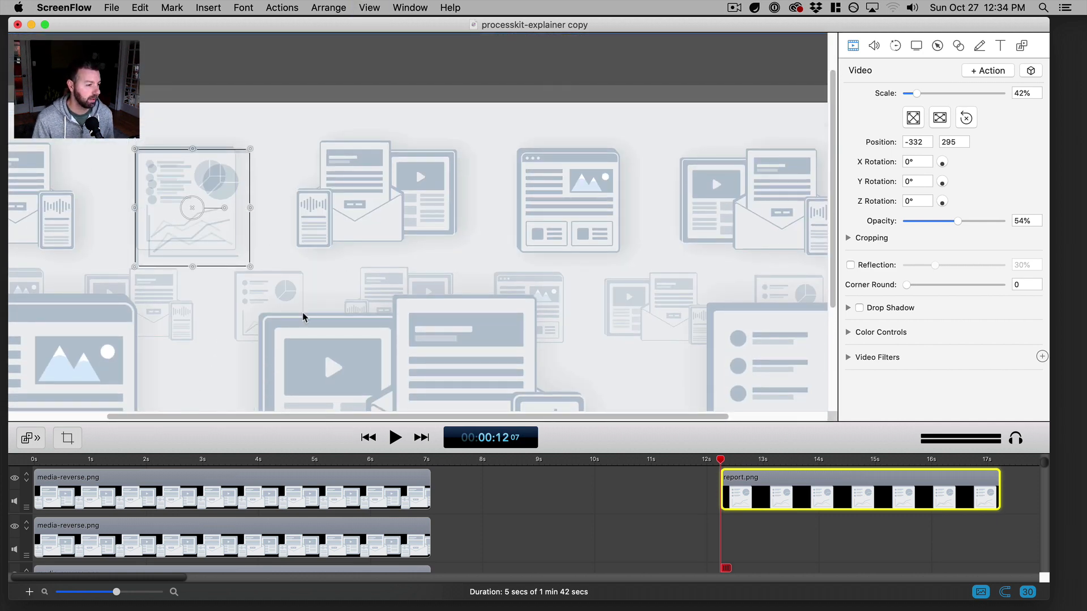
{"action": "left_click_drag", "start_coordinate": [511, 419], "coordinate": [471, 417]}
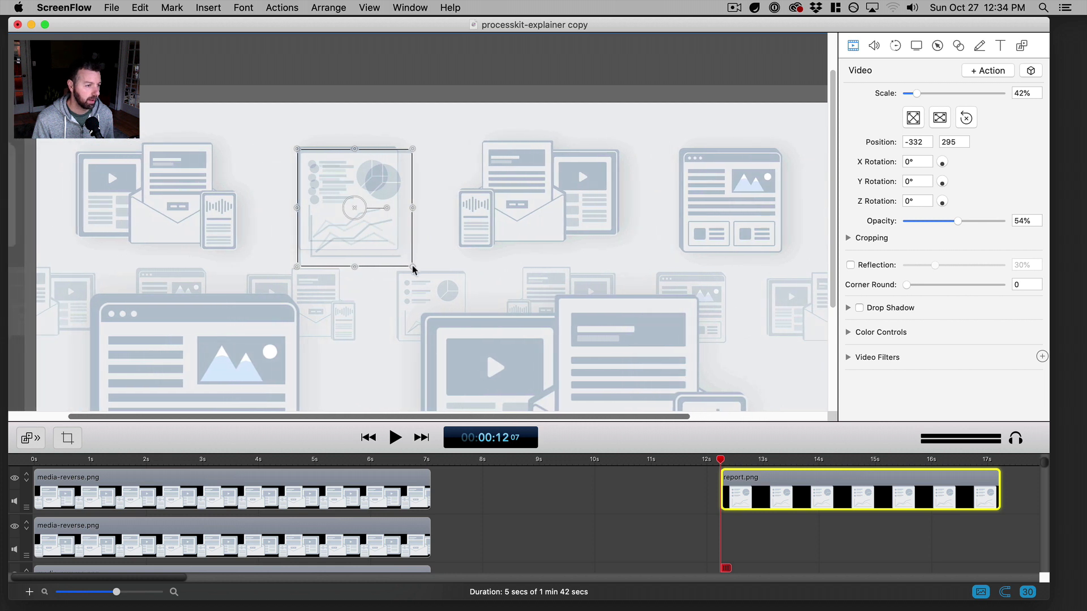
{"action": "left_click_drag", "start_coordinate": [412, 267], "coordinate": [399, 253]}
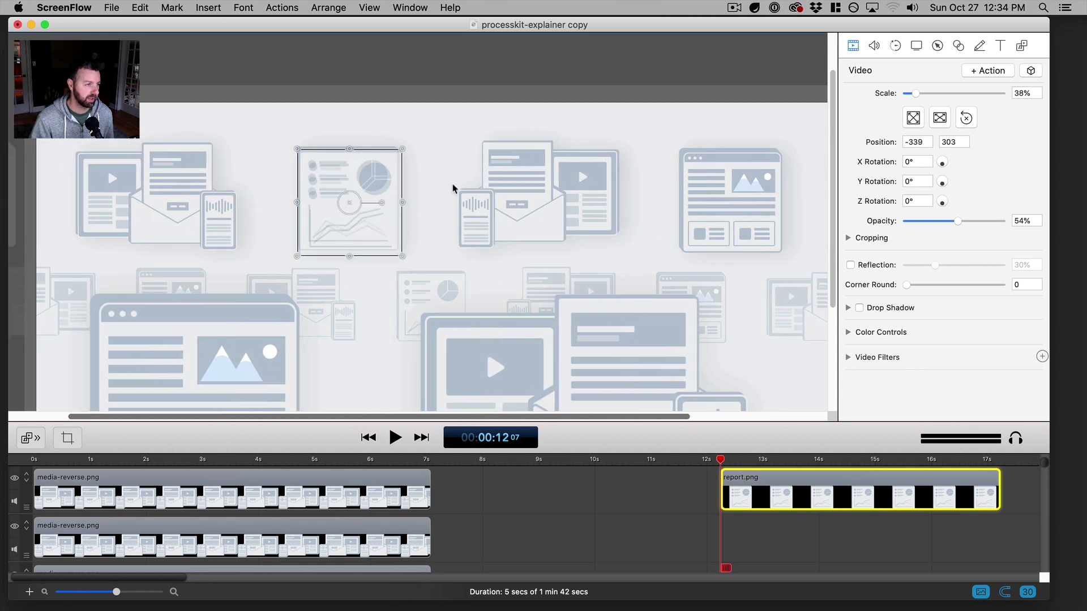
- Nudge the report image to position -343, 307 to line it up with the report in the top row
{"action": "key", "text": "Up"}
{"action": "key", "text": "Up"}
{"action": "key", "text": "Up"}
{"action": "key", "text": "Up"}
{"action": "key", "text": "Up"}
{"action": "key", "text": "Left"}
{"action": "key", "text": "Left"}
{"action": "key", "text": "Left"}
{"action": "key", "text": "Left"}
{"action": "key", "text": "Left"}
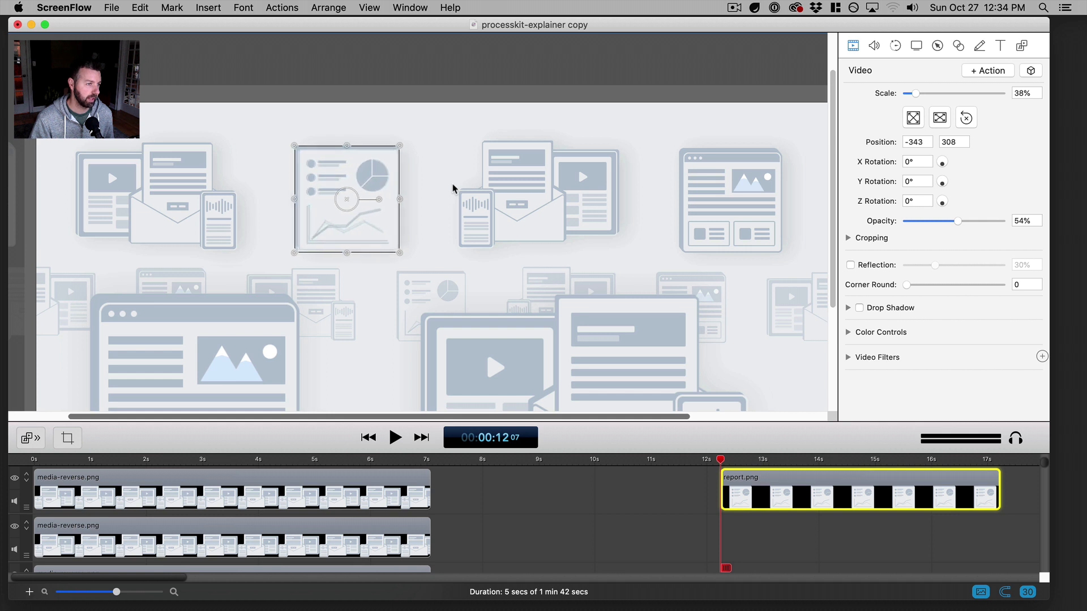
{"action": "key", "text": "Down"}
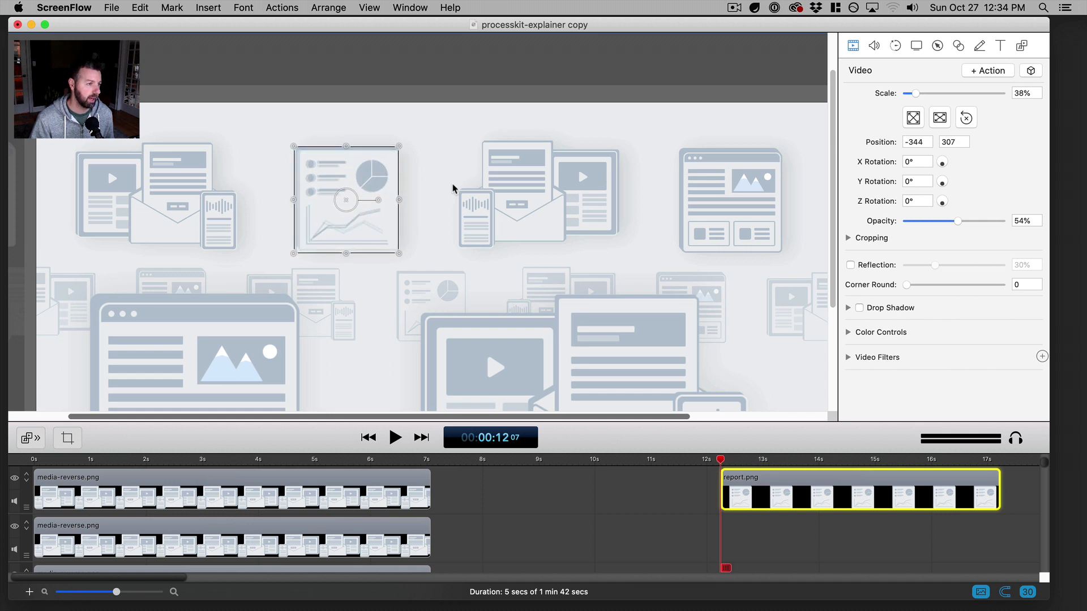
{"action": "key", "text": "Right"}
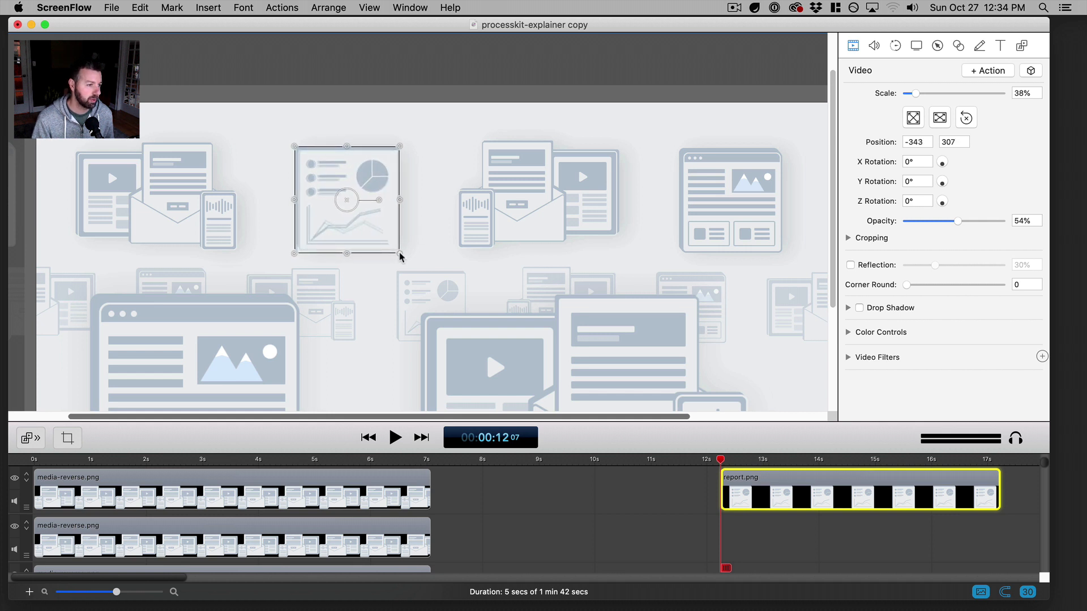
- Set the report image's scale to 37% and nudge it up to a vertical position of 309
{"action": "mouse_move", "coordinate": [400, 254]}
{"action": "left_mouse_down"}
{"action": "mouse_move", "coordinate": [391, 248]}
{"action": "mouse_move", "coordinate": [401, 255]}
{"action": "left_mouse_up"}
{"action": "left_click", "coordinate": [1019, 95]}
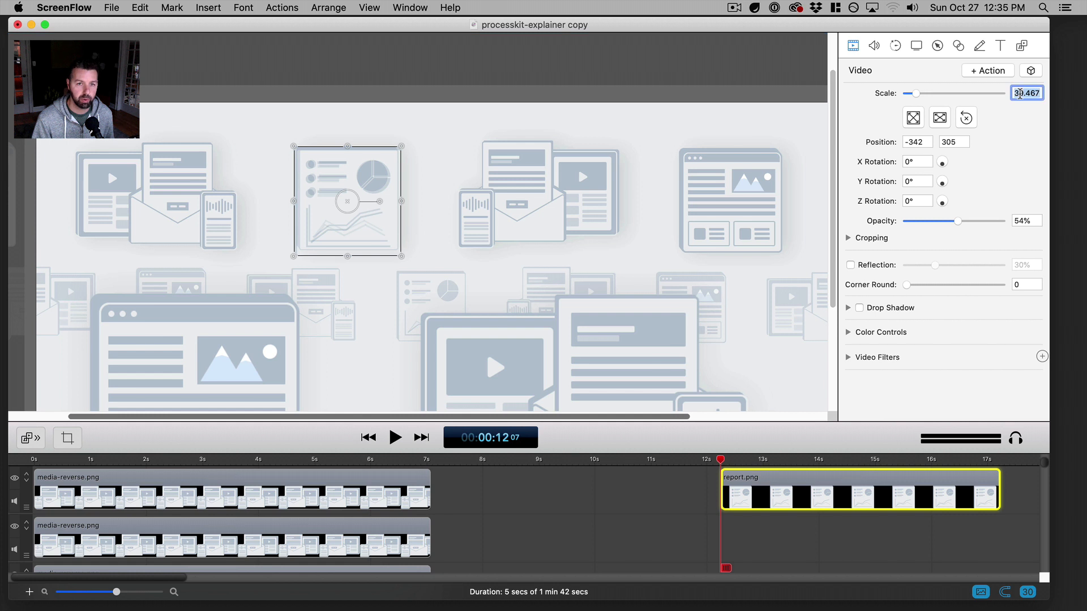
{"action": "type", "text": "37"}
{"action": "key", "text": "Return"}
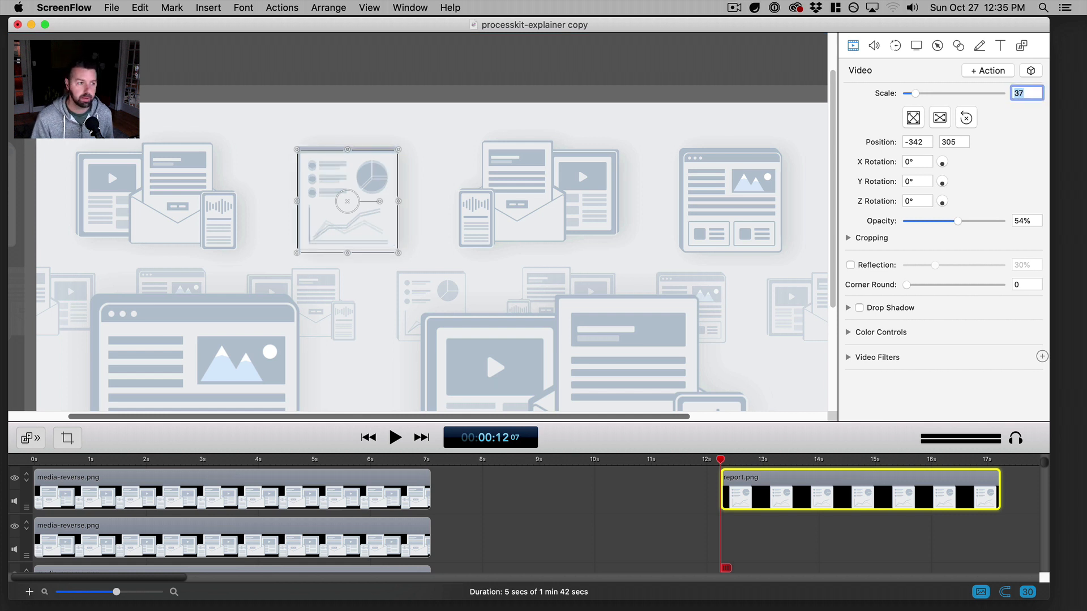
{"action": "key", "text": "Up"}
{"action": "key", "text": "Up"}
{"action": "key", "text": "Up"}
{"action": "key", "text": "Up"}
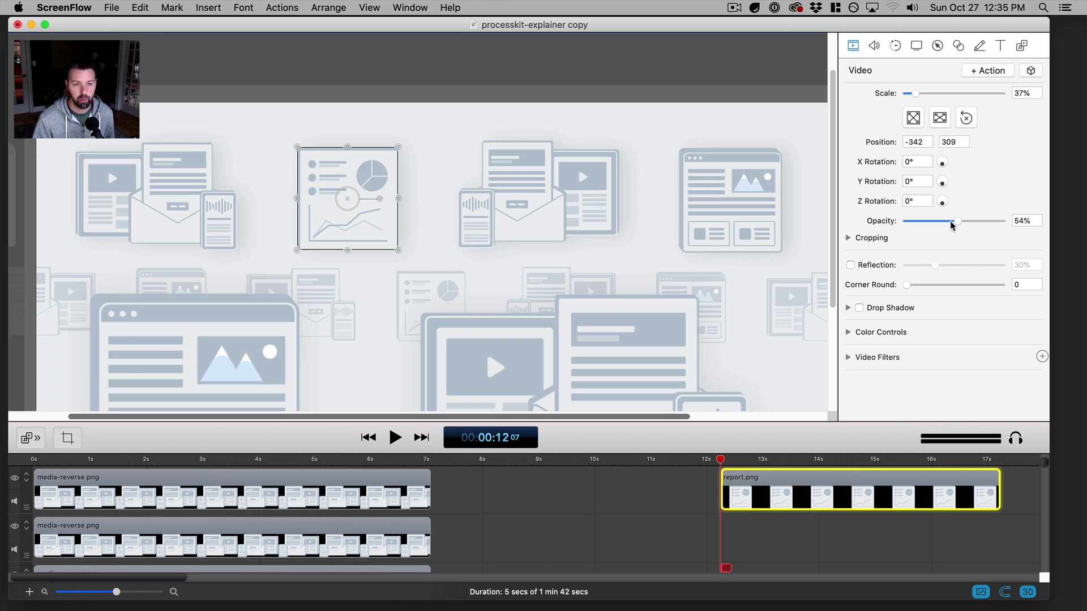
- Set the report image's opacity to 100% and deselect it with the whole frame in view
{"action": "left_click_drag", "start_coordinate": [957, 221], "coordinate": [1003, 221]}
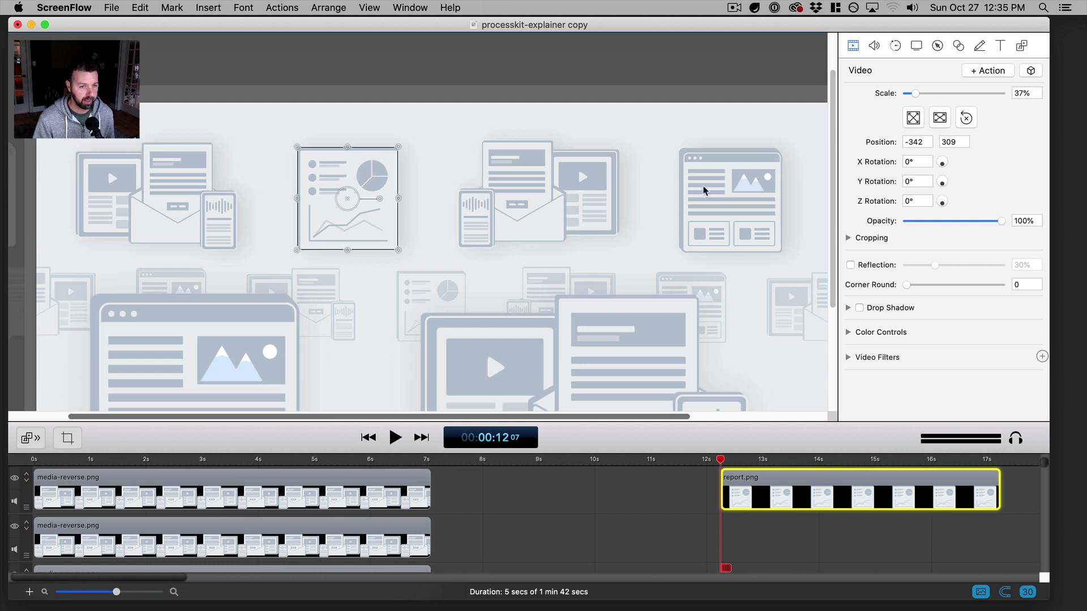
{"action": "key", "text": "super+0"}
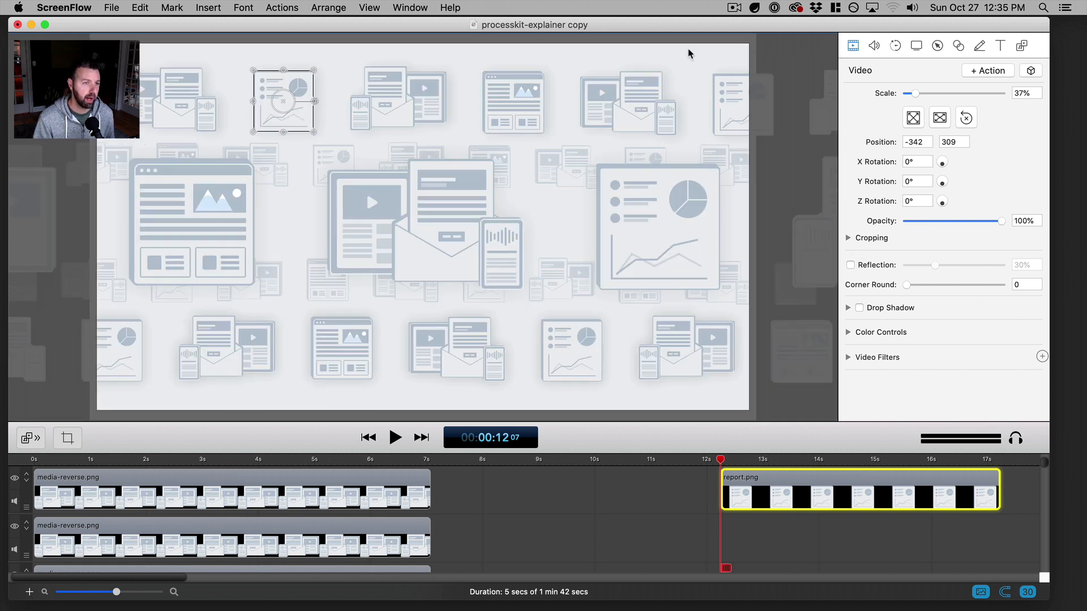
{"action": "left_click", "coordinate": [789, 45]}
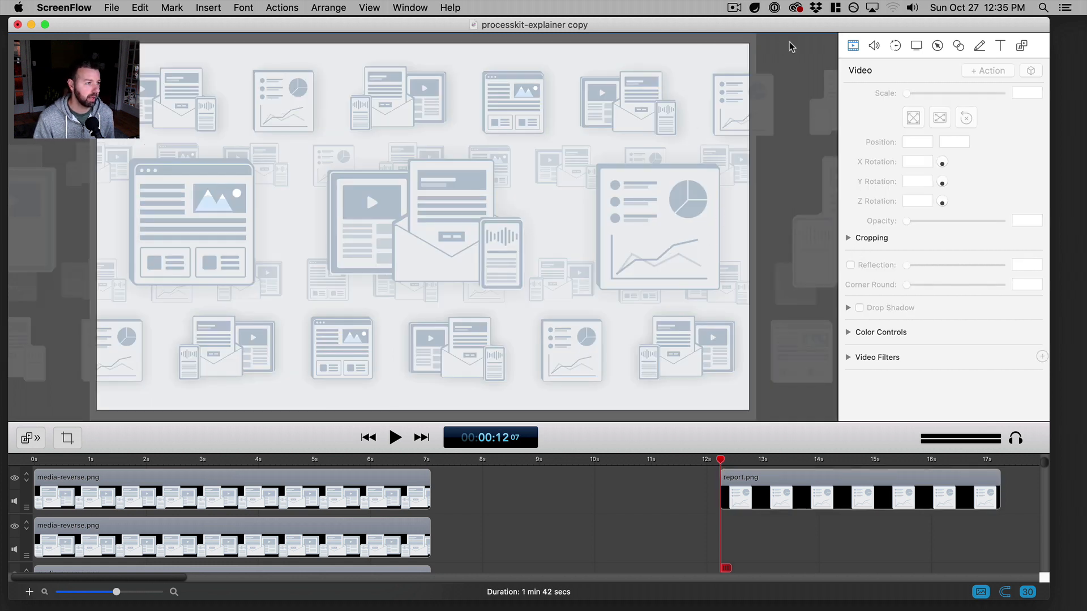
- Add a drop shadow to the report image with offset 0, opacity 9% and blur size 49.24
{"action": "left_click", "coordinate": [281, 111]}
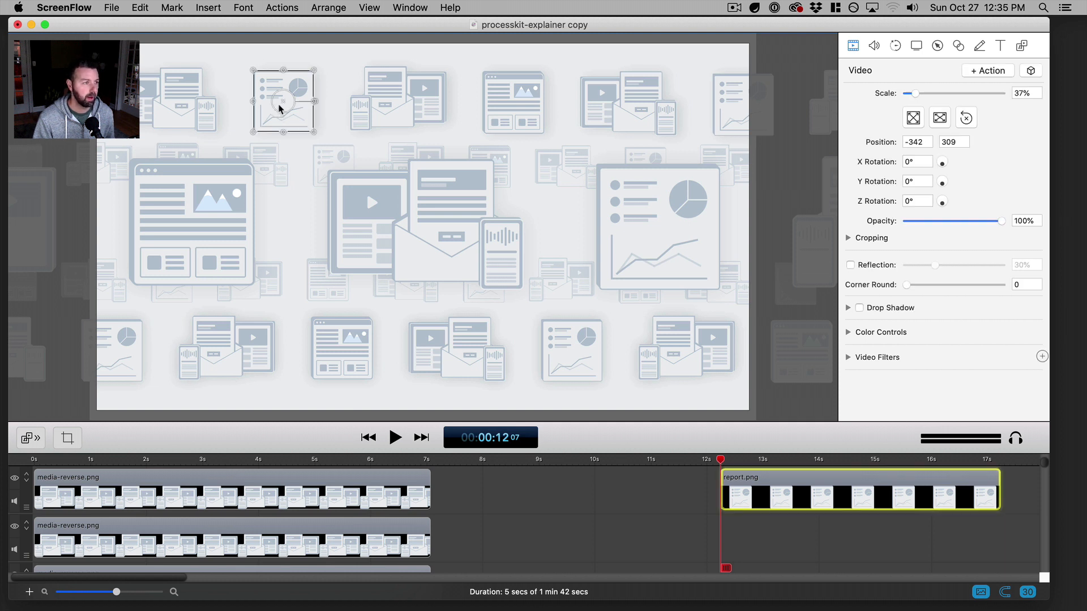
{"action": "left_click", "coordinate": [859, 308]}
{"action": "left_click", "coordinate": [847, 308]}
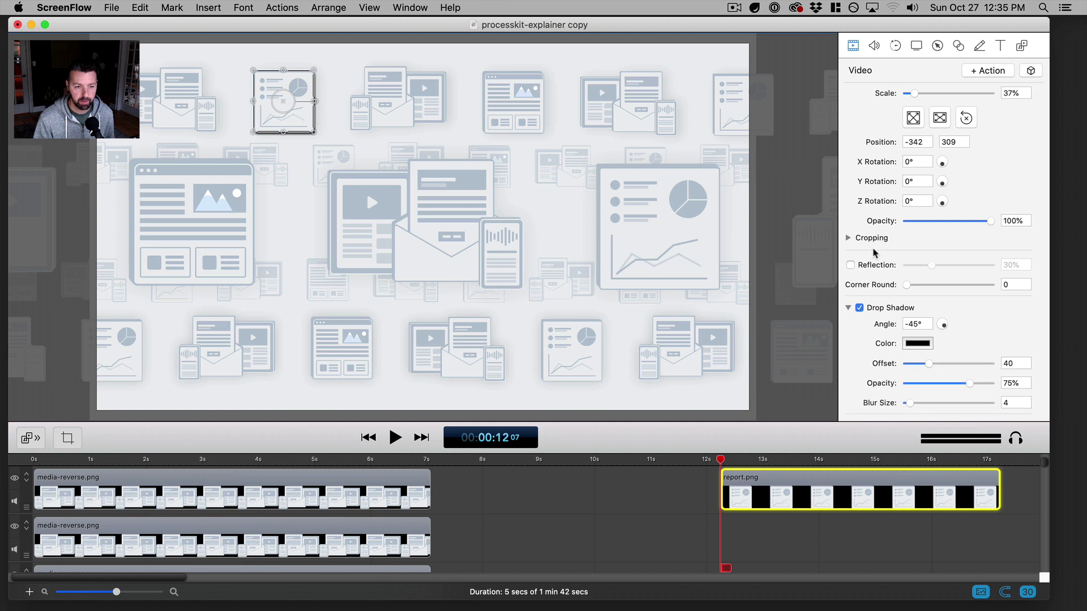
{"action": "scroll", "coordinate": [872, 294], "scroll_direction": "down", "scroll_amount": 2}
{"action": "left_click_drag", "start_coordinate": [934, 319], "coordinate": [906, 320]}
{"action": "left_click_drag", "start_coordinate": [964, 342], "coordinate": [946, 360]}
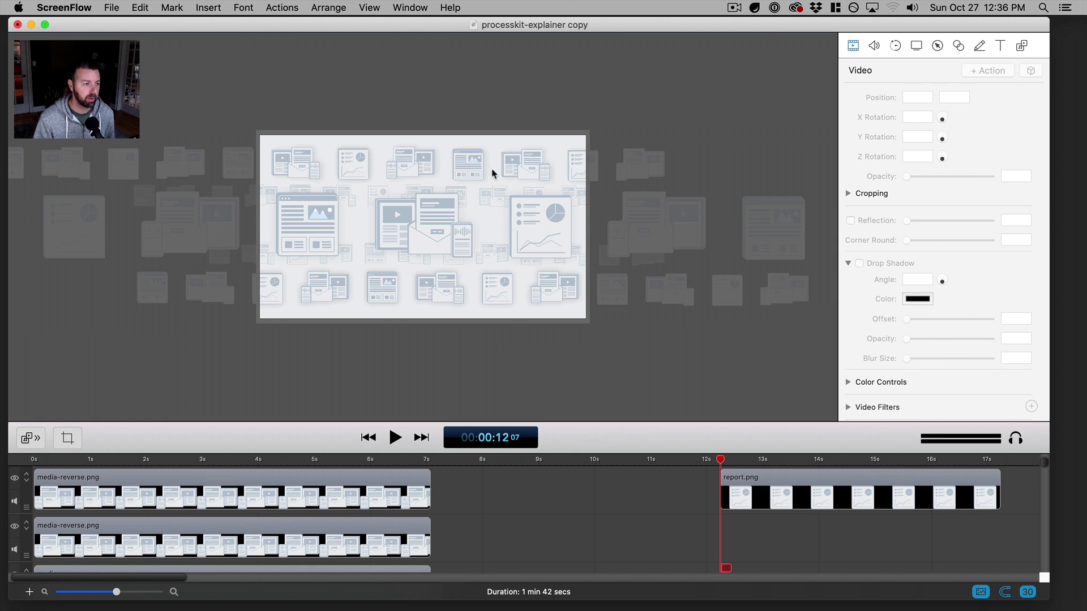
- Select, deselect and reselect the report image to check how it blends into the top row
{"action": "left_click", "coordinate": [354, 169]}
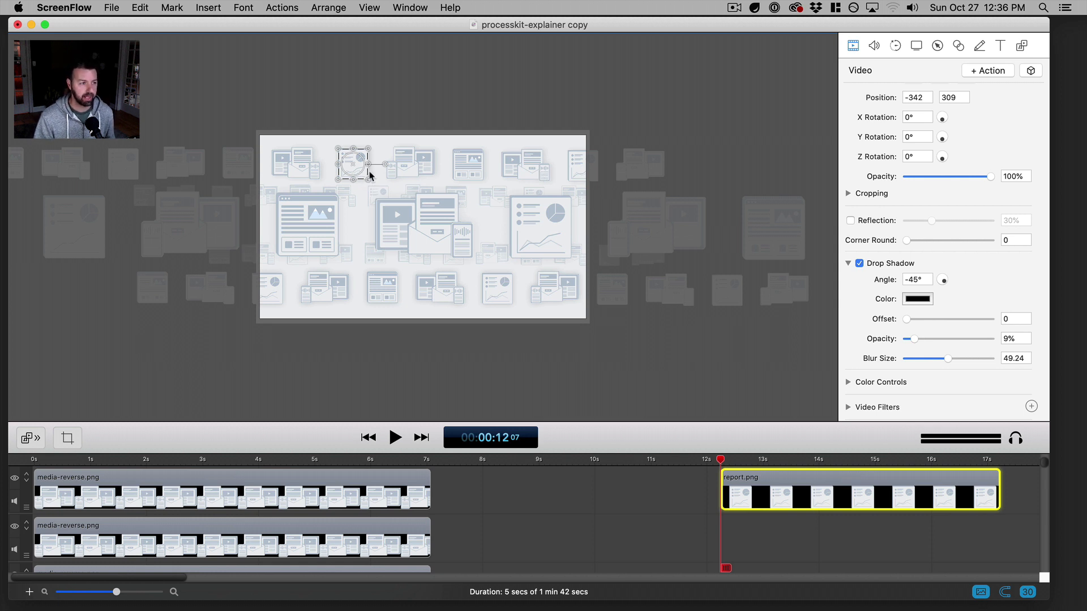
{"action": "left_click", "coordinate": [406, 73]}
{"action": "left_click", "coordinate": [359, 166]}
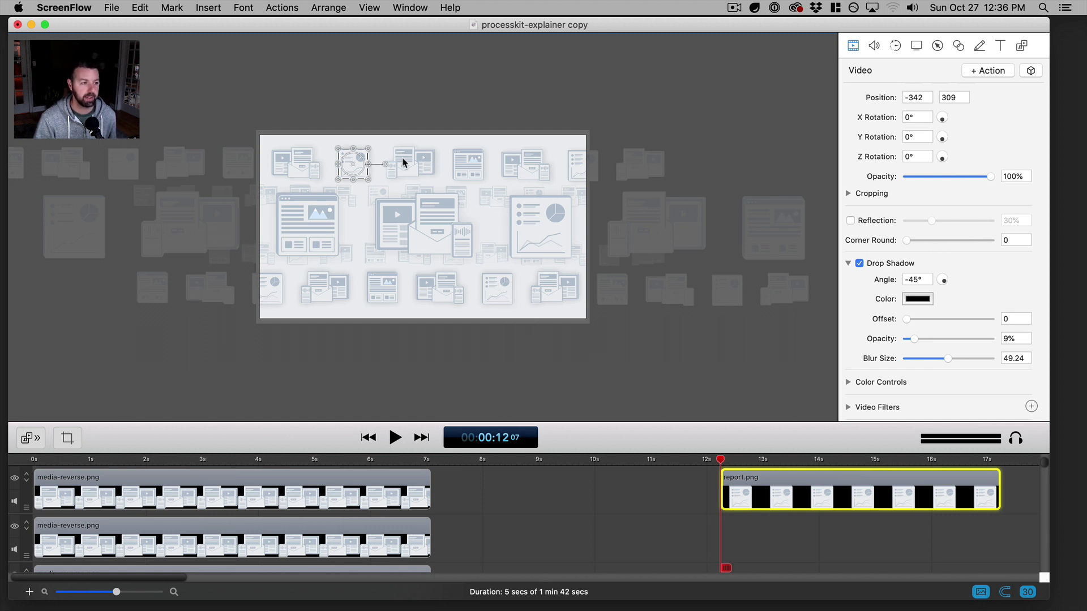
- Review the media, website and media-reverse images in the project's media library
{"action": "left_click", "coordinate": [1022, 46]}
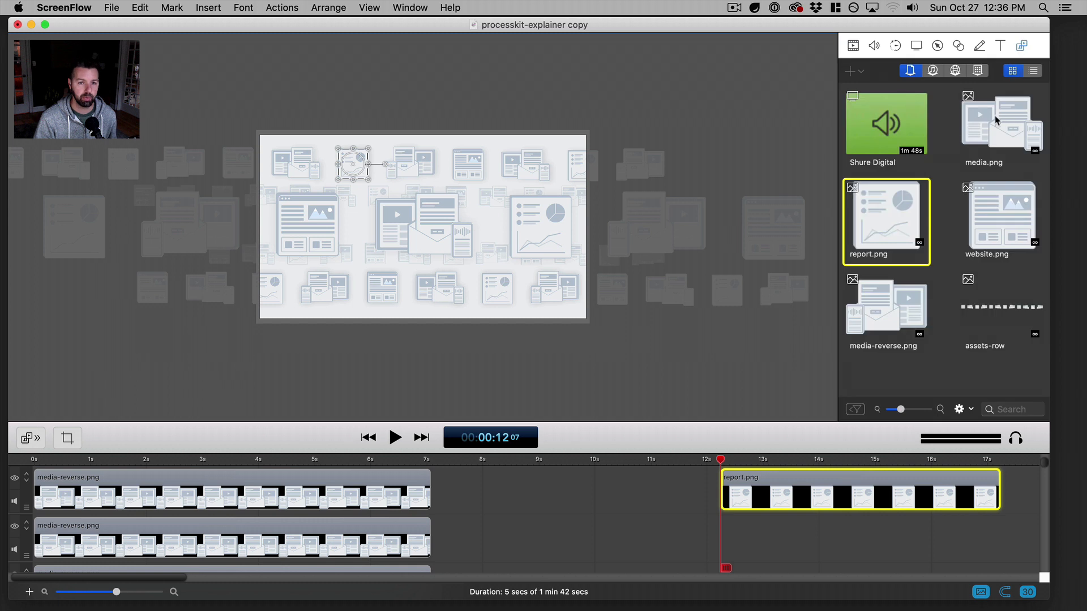
{"action": "left_click", "coordinate": [1002, 120]}
{"action": "left_click", "coordinate": [994, 190]}
{"action": "left_click", "coordinate": [898, 309]}
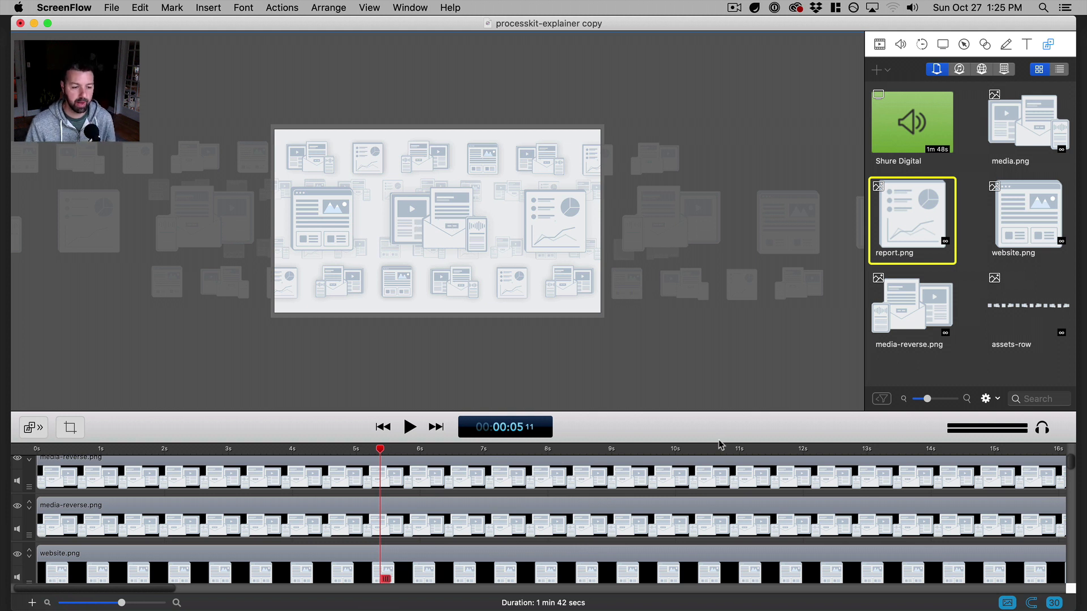
- Enlarge the timeline area to look over the stacked asset tracks, and shrink it back partway
{"action": "left_click_drag", "start_coordinate": [719, 443], "coordinate": [722, 91]}
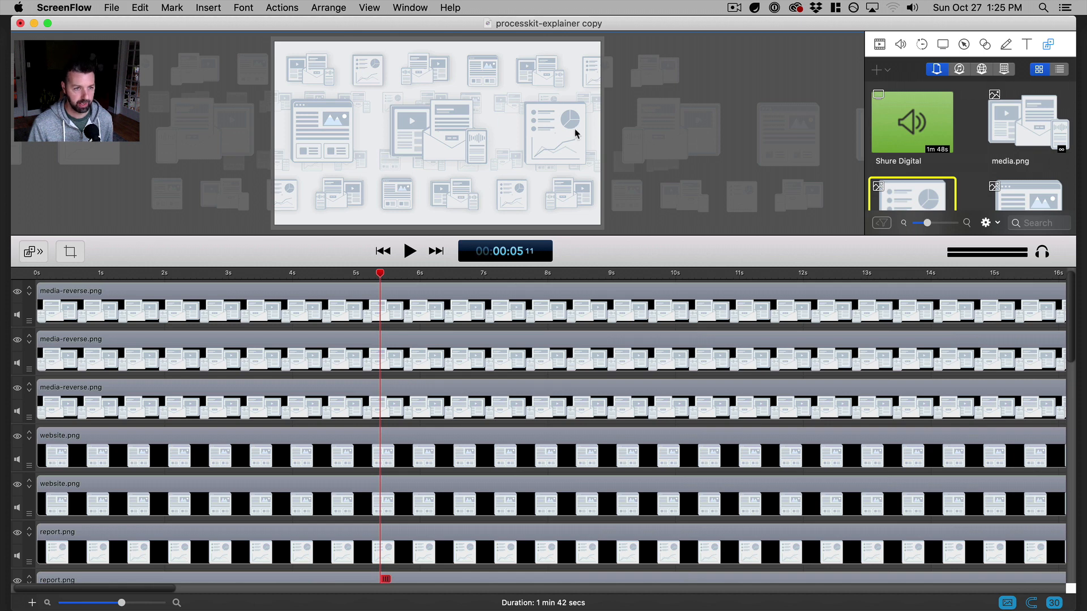
{"action": "scroll", "coordinate": [628, 384], "scroll_direction": "down", "scroll_amount": 5}
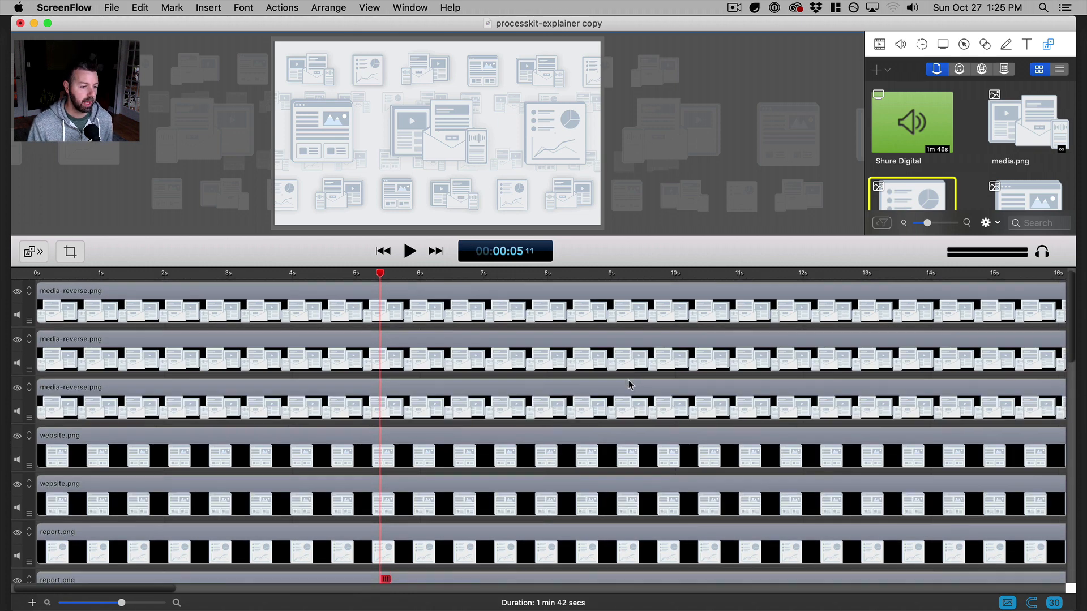
{"action": "scroll", "coordinate": [628, 382], "scroll_direction": "up", "scroll_amount": 5}
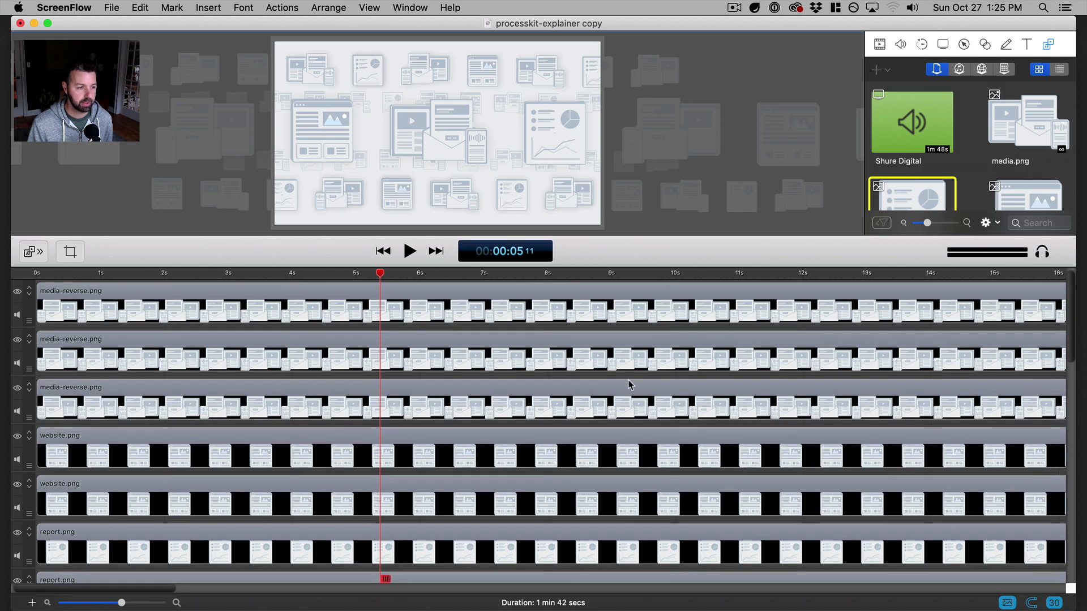
{"action": "left_click_drag", "start_coordinate": [308, 266], "coordinate": [311, 334]}
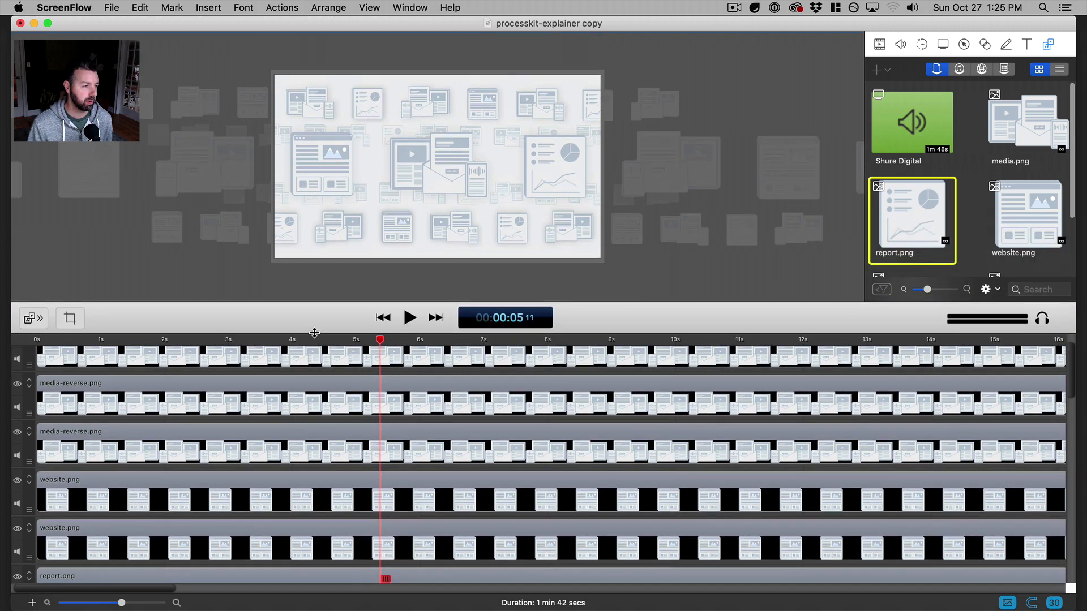
- Detach the timeline into its own window, move it up over the canvas and enlarge it to fit more tracks
{"action": "left_click", "coordinate": [409, 8]}
{"action": "left_click", "coordinate": [442, 105]}
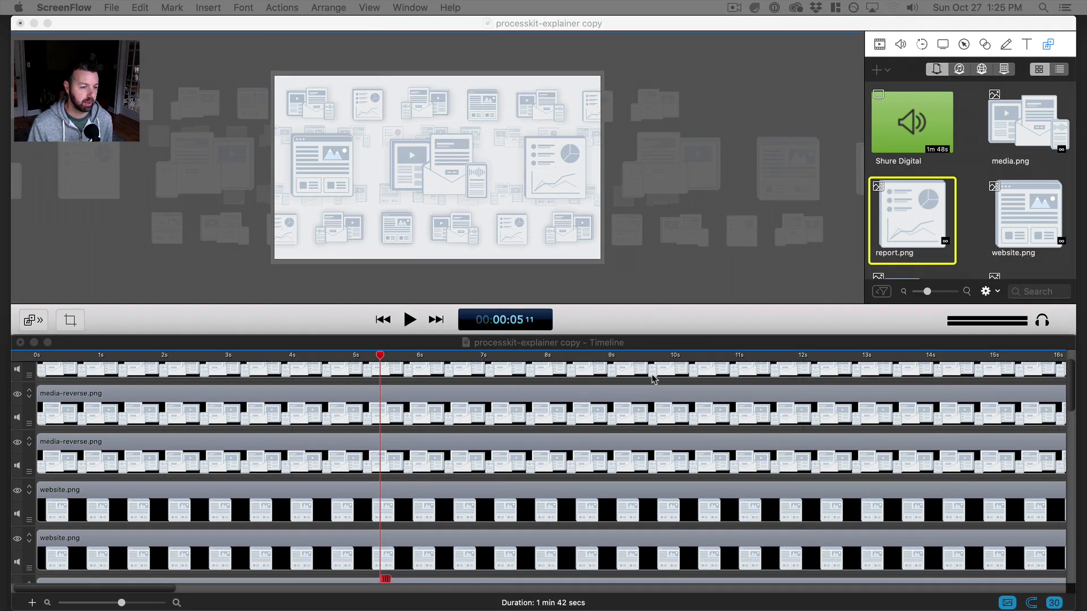
{"action": "left_click_drag", "start_coordinate": [697, 342], "coordinate": [698, 116]}
{"action": "left_click_drag", "start_coordinate": [1075, 377], "coordinate": [1030, 503]}
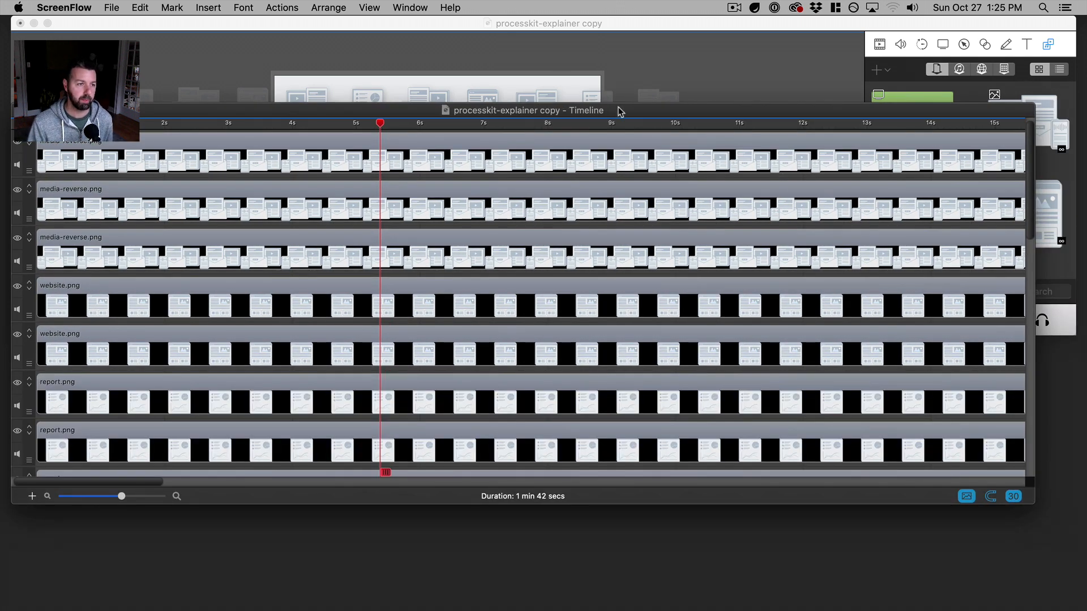
{"action": "left_click_drag", "start_coordinate": [621, 110], "coordinate": [637, 40]}
{"action": "left_click_drag", "start_coordinate": [856, 439], "coordinate": [866, 598]}
- Examine the background, narration and five assets-row tracks at the bottom of the timeline, selecting them one by one
{"action": "scroll", "coordinate": [449, 235], "scroll_direction": "down", "scroll_amount": 10}
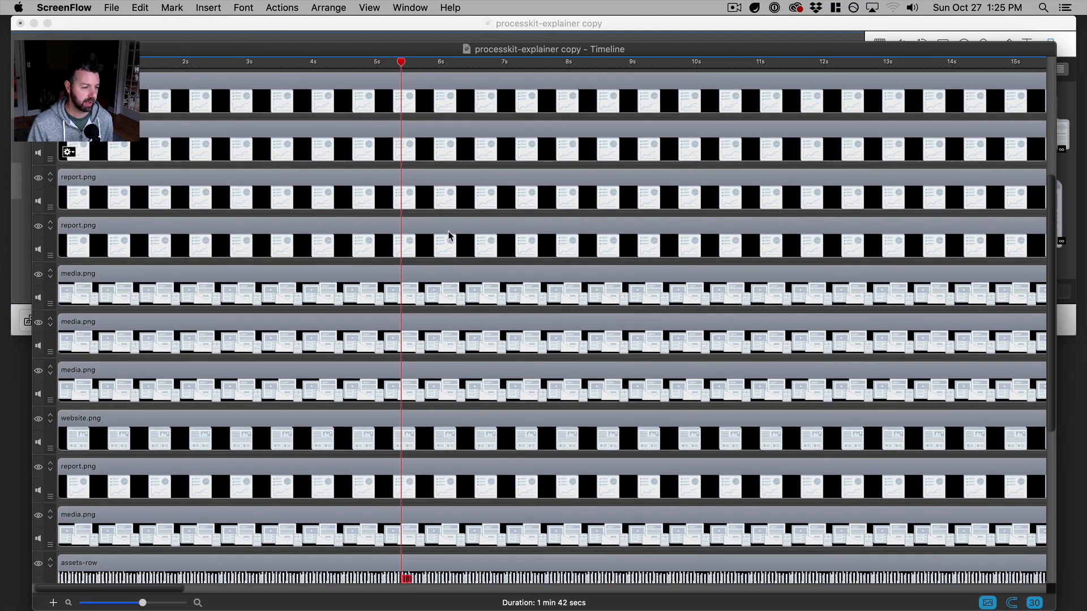
{"action": "scroll", "coordinate": [449, 235], "scroll_direction": "down", "scroll_amount": 3}
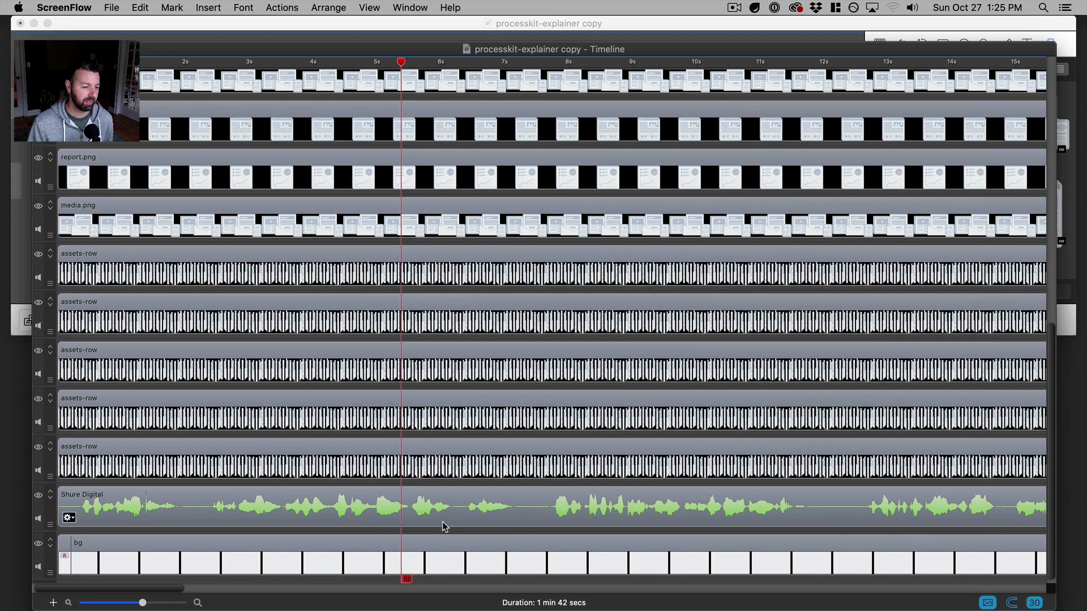
{"action": "left_click", "coordinate": [480, 511]}
{"action": "left_click", "coordinate": [488, 548]}
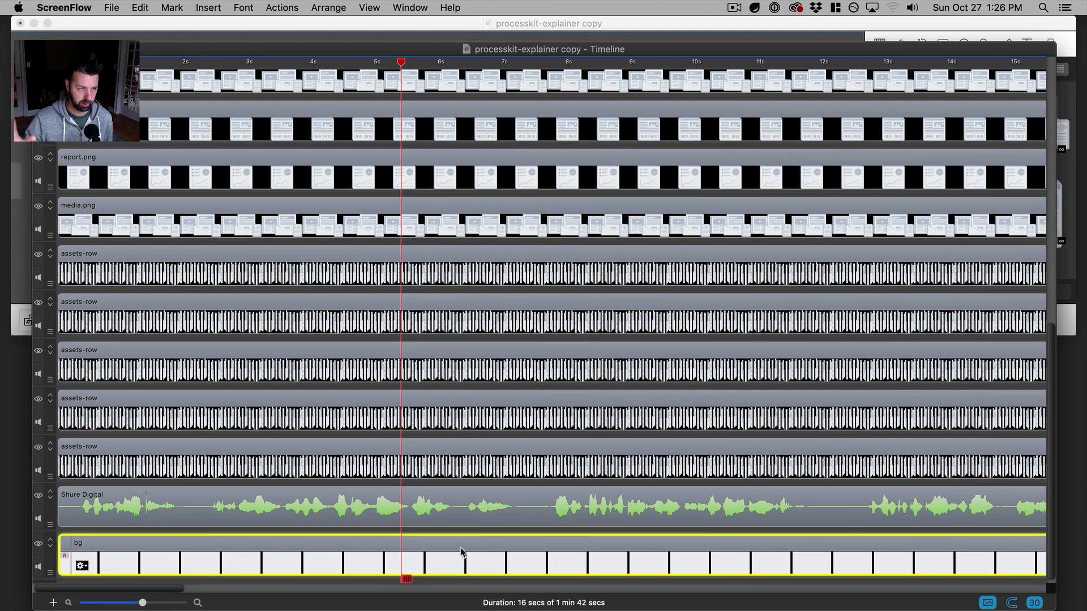
{"action": "left_click", "coordinate": [478, 516]}
{"action": "left_click", "coordinate": [527, 447]}
{"action": "left_click", "coordinate": [543, 400]}
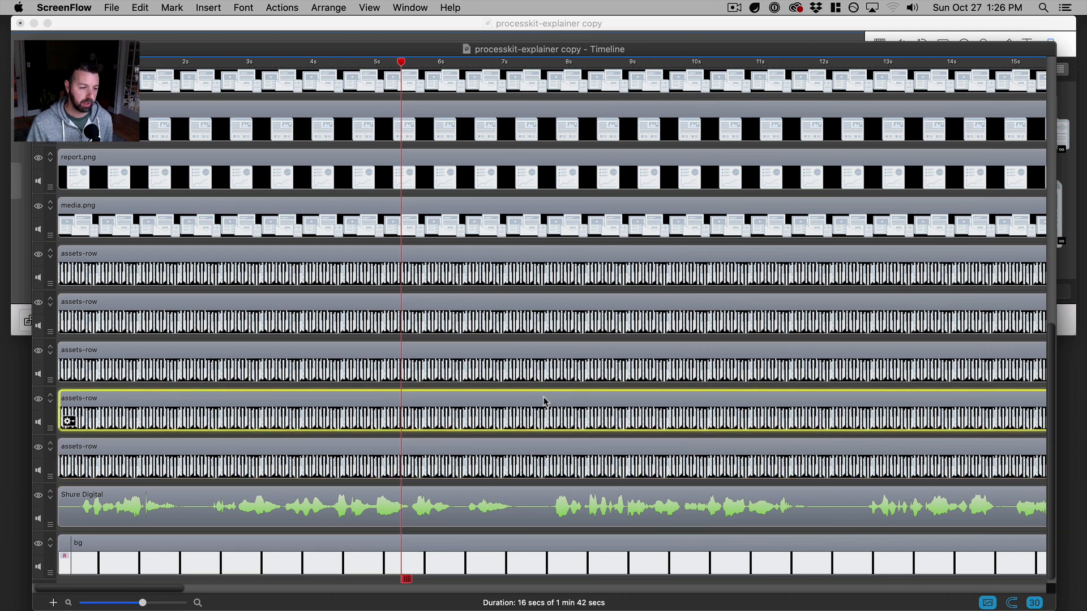
{"action": "left_click", "coordinate": [561, 352]}
{"action": "left_click", "coordinate": [583, 291]}
{"action": "left_click", "coordinate": [585, 298]}
{"action": "left_click", "coordinate": [592, 266]}
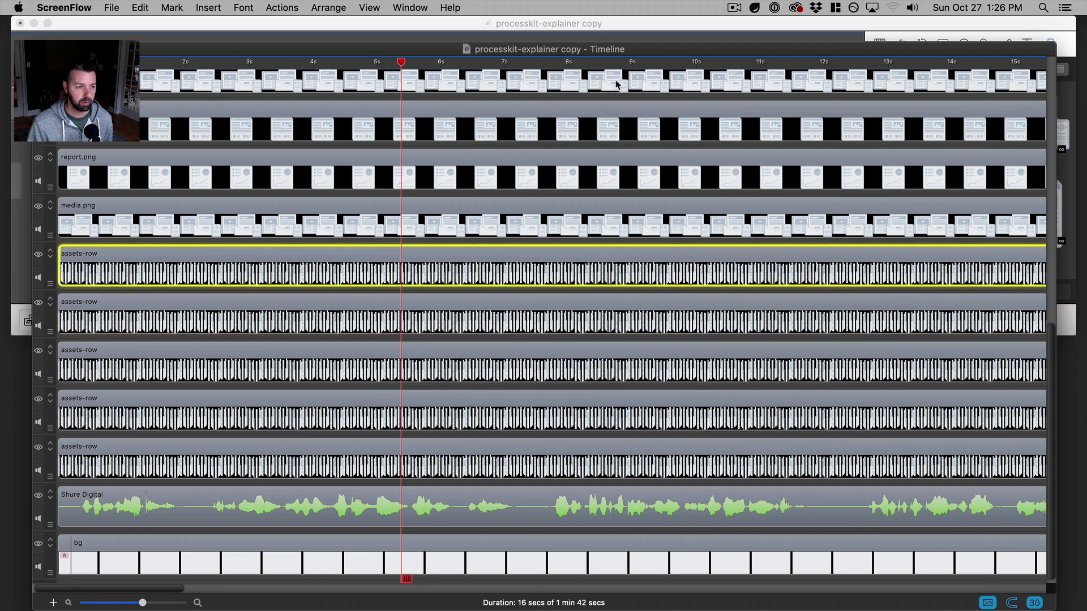
- Move the timeline window clear of the canvas and select the individual media, report and website clips to identify each on the canvas
{"action": "double_click", "coordinate": [621, 44]}
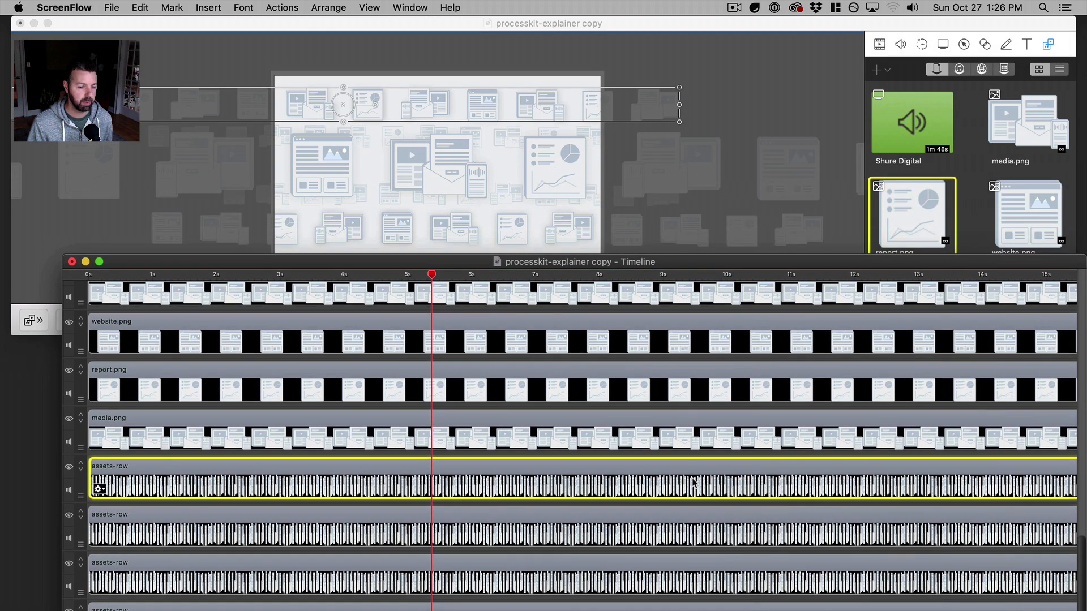
{"action": "left_click", "coordinate": [701, 440]}
{"action": "left_click", "coordinate": [656, 384]}
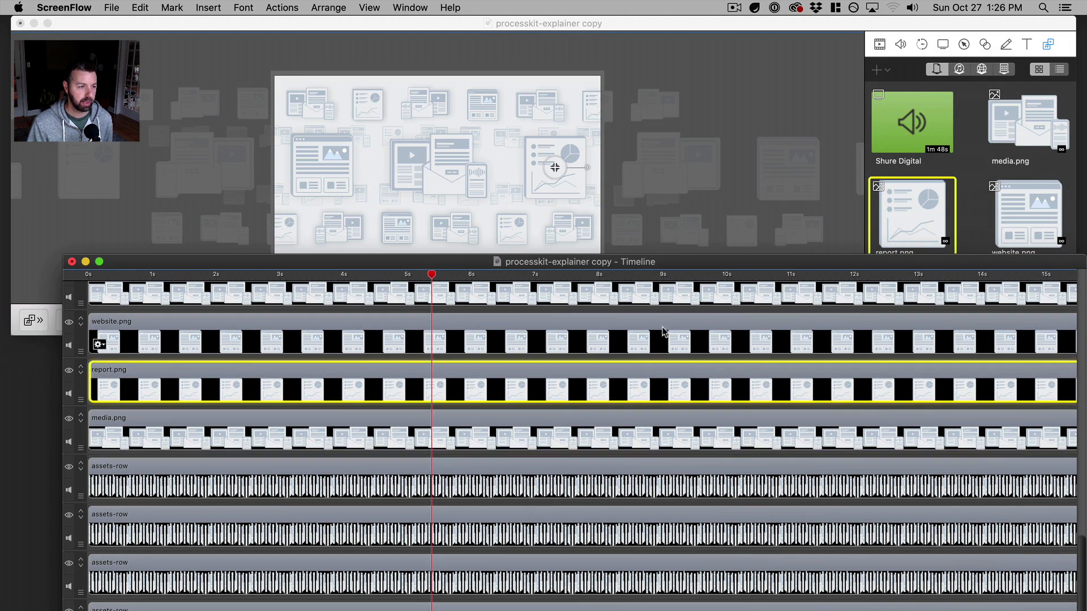
{"action": "left_click", "coordinate": [661, 335]}
{"action": "left_click", "coordinate": [679, 291]}
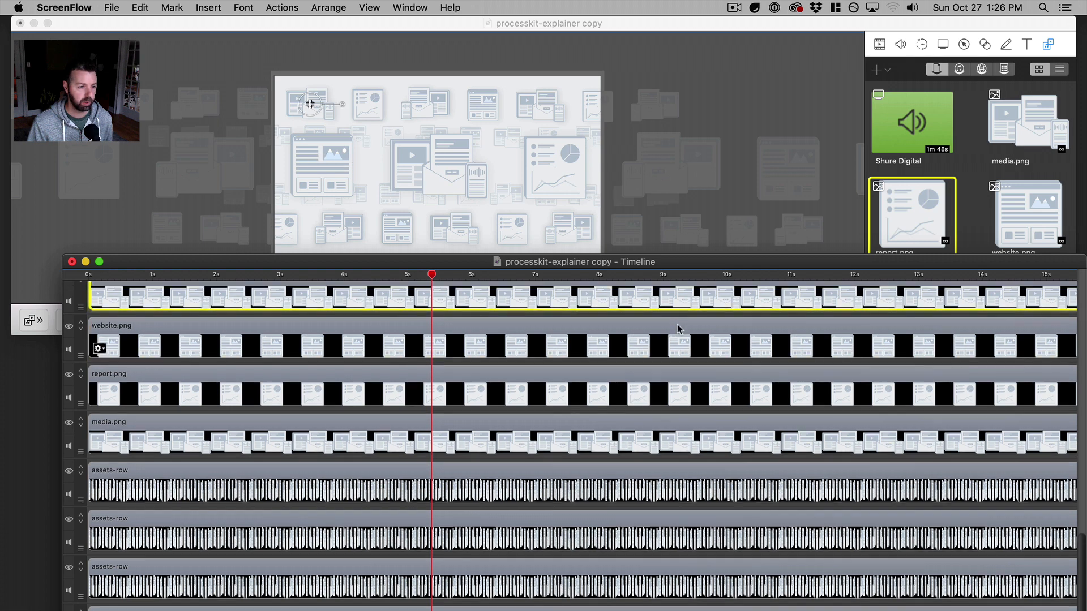
{"action": "scroll", "coordinate": [684, 305], "scroll_direction": "up", "scroll_amount": 2}
{"action": "left_click", "coordinate": [692, 293]}
{"action": "left_click_drag", "start_coordinate": [697, 261], "coordinate": [687, 417]}
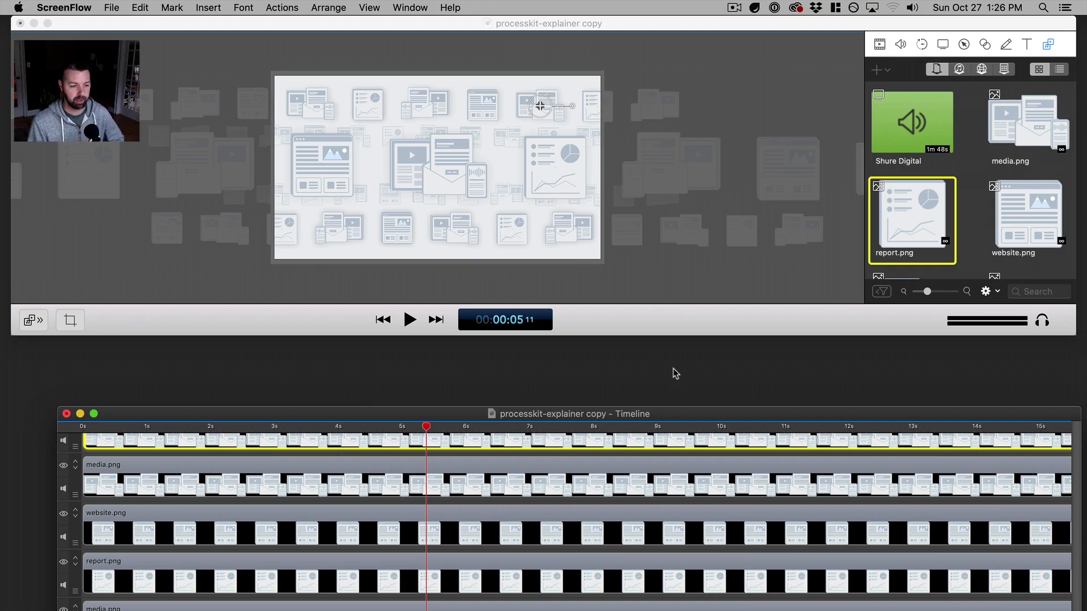
- Move the timeline window back up over the canvas and zoom the timeline out to show the full length of the clips
{"action": "left_click_drag", "start_coordinate": [692, 413], "coordinate": [694, 44]}
{"action": "scroll", "coordinate": [311, 471], "scroll_direction": "down", "scroll_amount": 1}
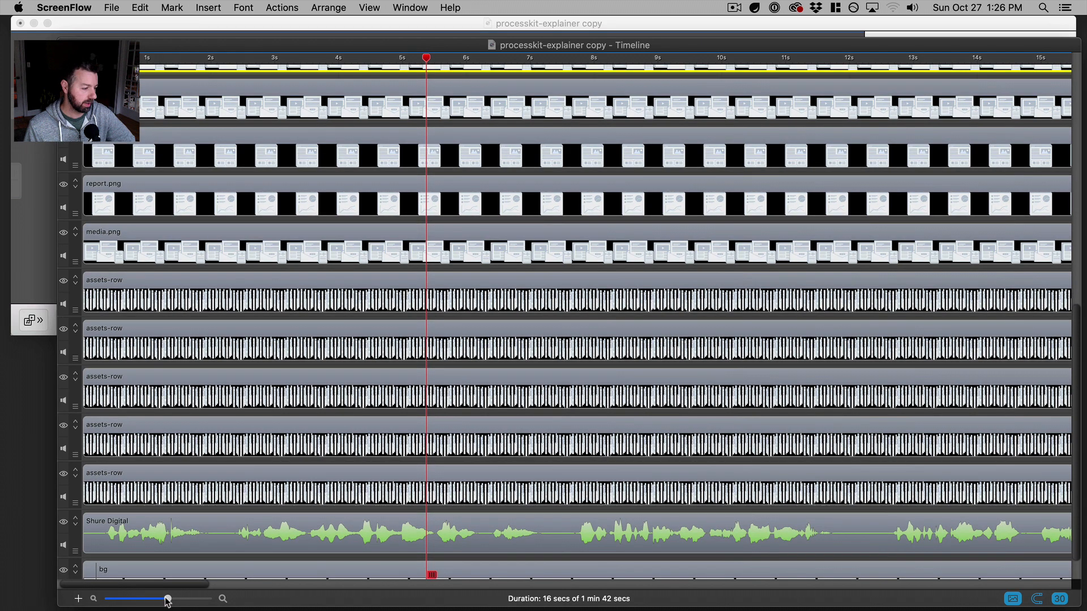
{"action": "left_click_drag", "start_coordinate": [167, 602], "coordinate": [152, 599]}
{"action": "scroll", "coordinate": [199, 334], "scroll_direction": "down", "scroll_amount": 3}
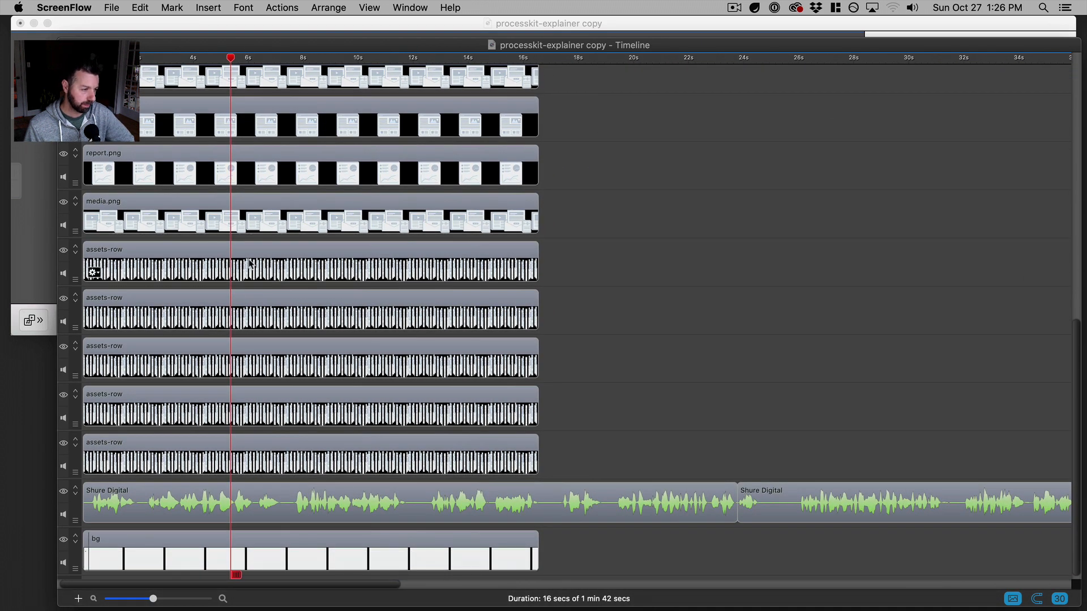
- Select the upper two assets-row clips in turn and check on the canvas which row the second one forms
{"action": "left_click", "coordinate": [267, 256]}
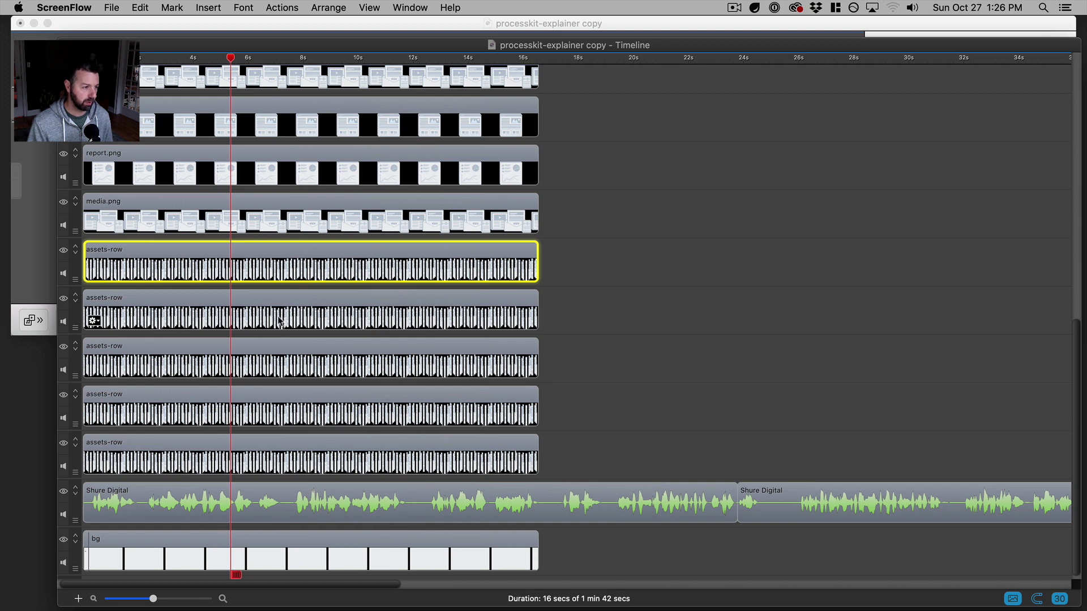
{"action": "left_click", "coordinate": [227, 317]}
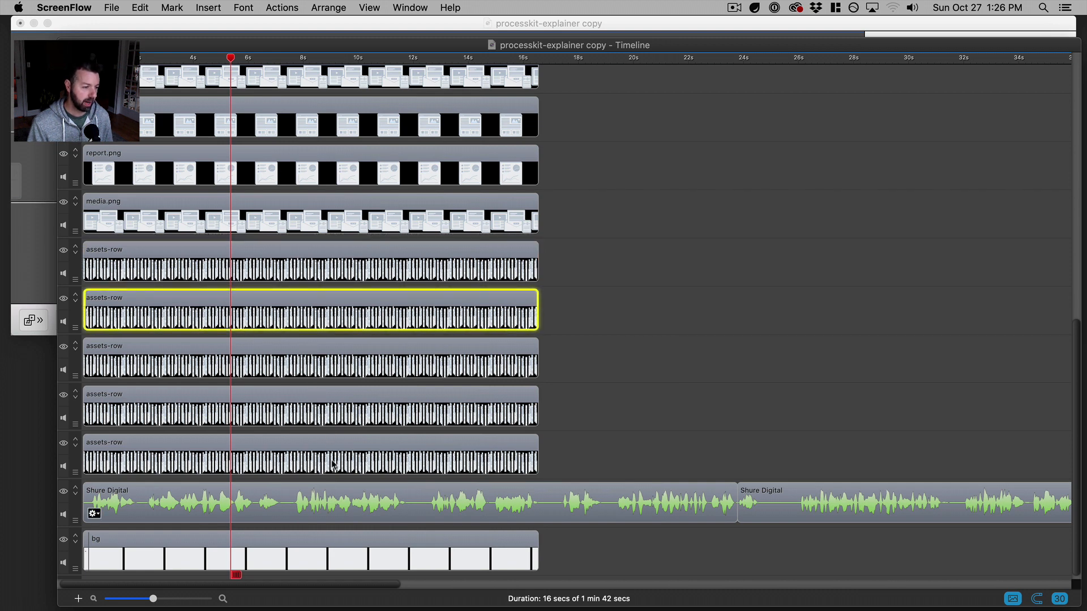
{"action": "double_click", "coordinate": [378, 46]}
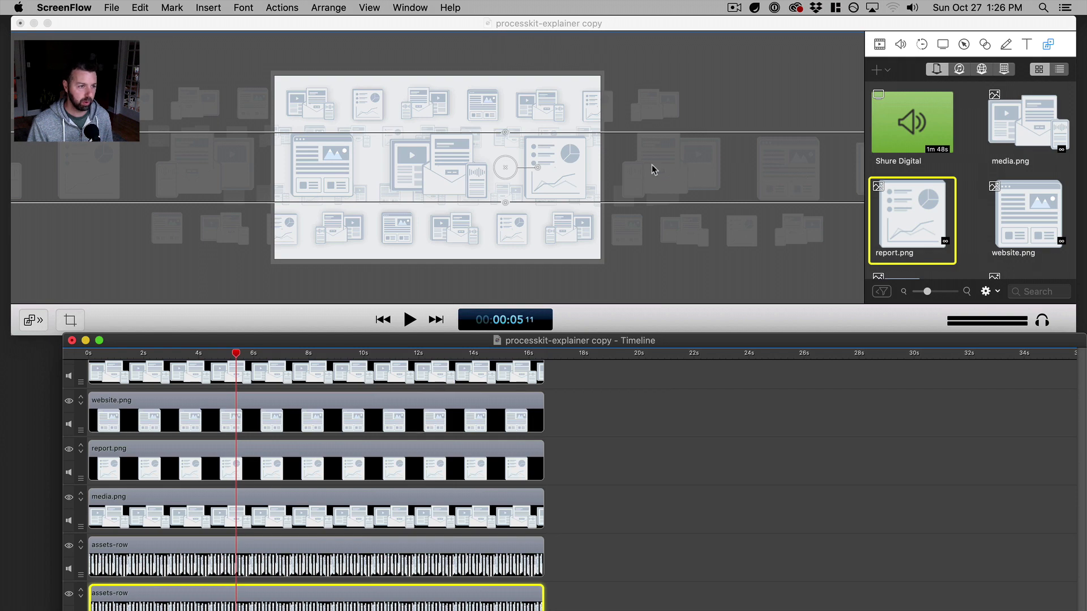
{"action": "double_click", "coordinate": [688, 341]}
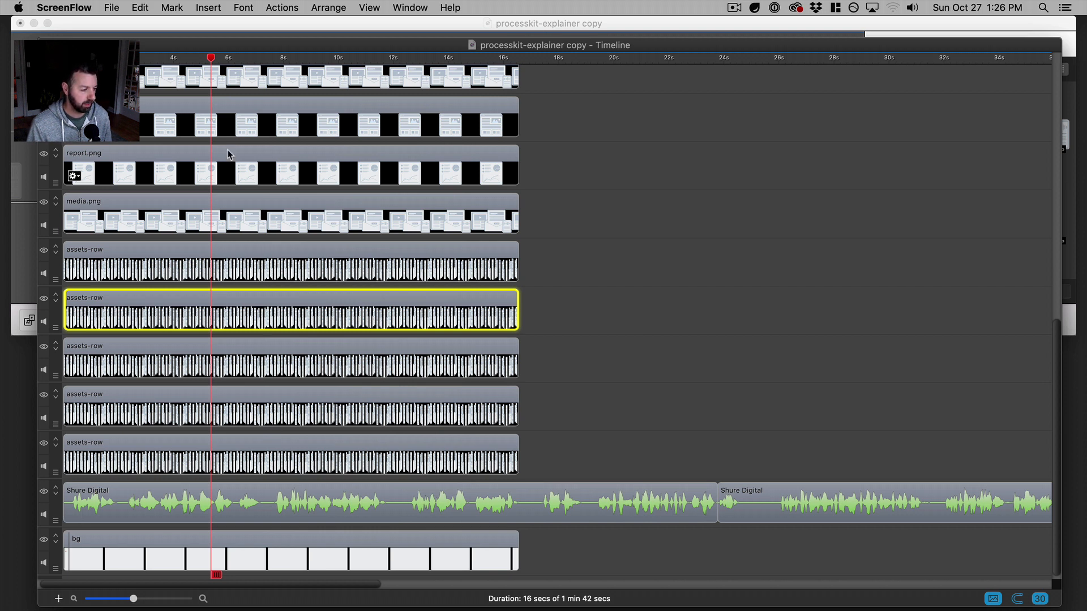
- Play the narration to find the switch point and place the playhead at about 7 seconds
{"action": "key", "text": "space"}
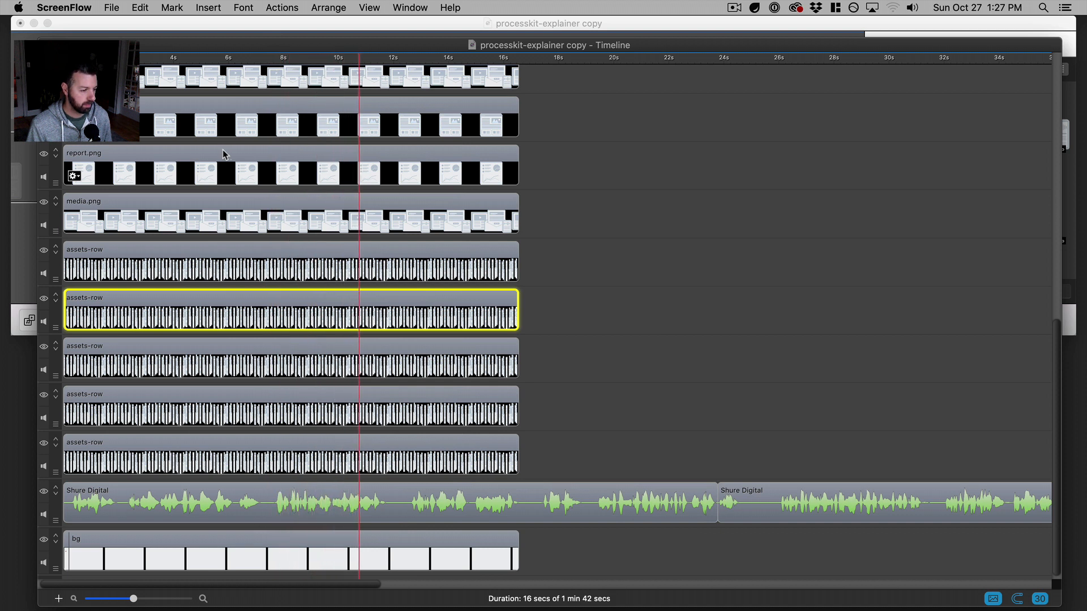
{"action": "key", "text": "space"}
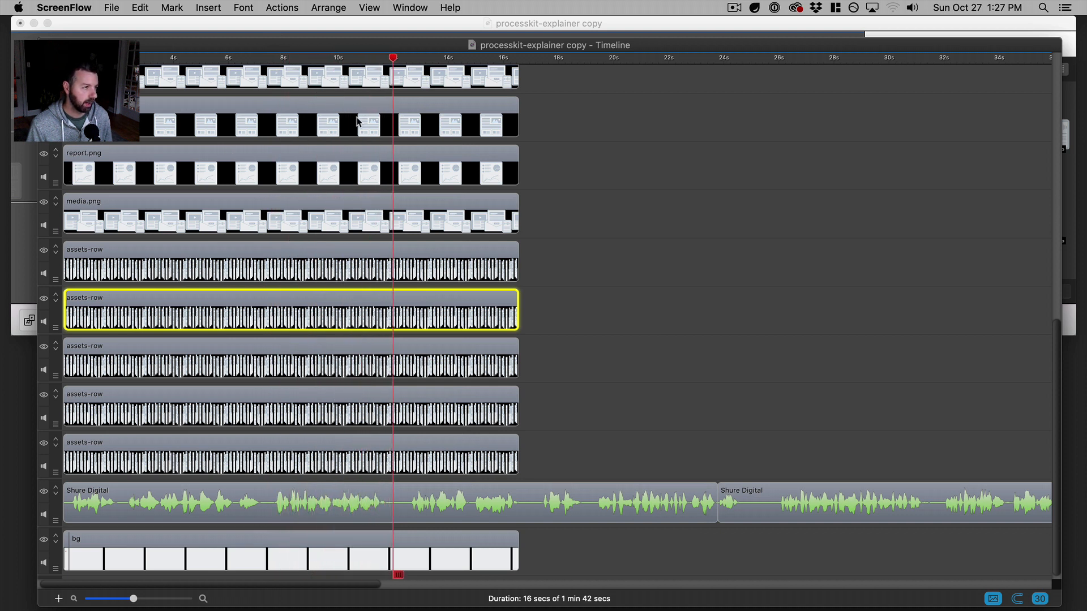
{"action": "left_click", "coordinate": [259, 58]}
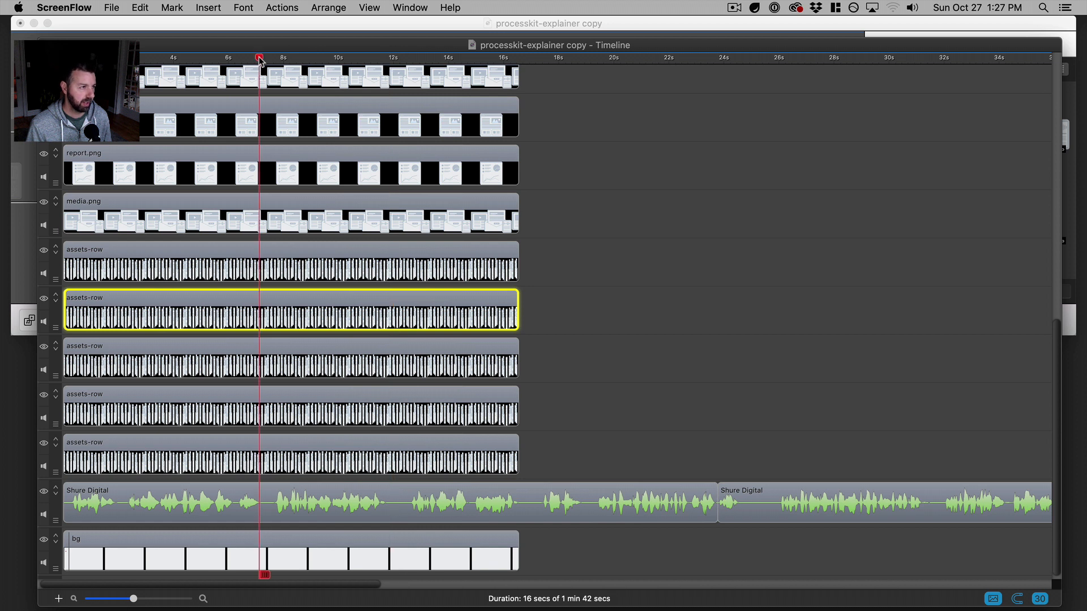
{"action": "left_click_drag", "start_coordinate": [259, 59], "coordinate": [266, 58]}
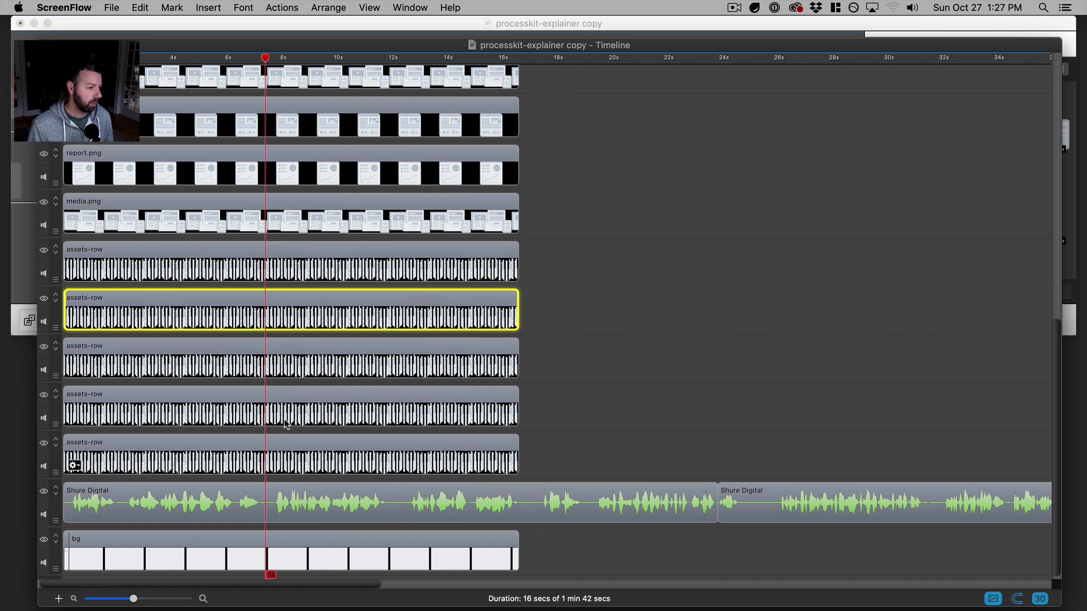
- Trim the starts of all five assets-row clips together to the playhead at about 7 seconds
{"action": "left_click", "coordinate": [302, 249]}
{"action": "left_click", "coordinate": [309, 311], "text": "shift"}
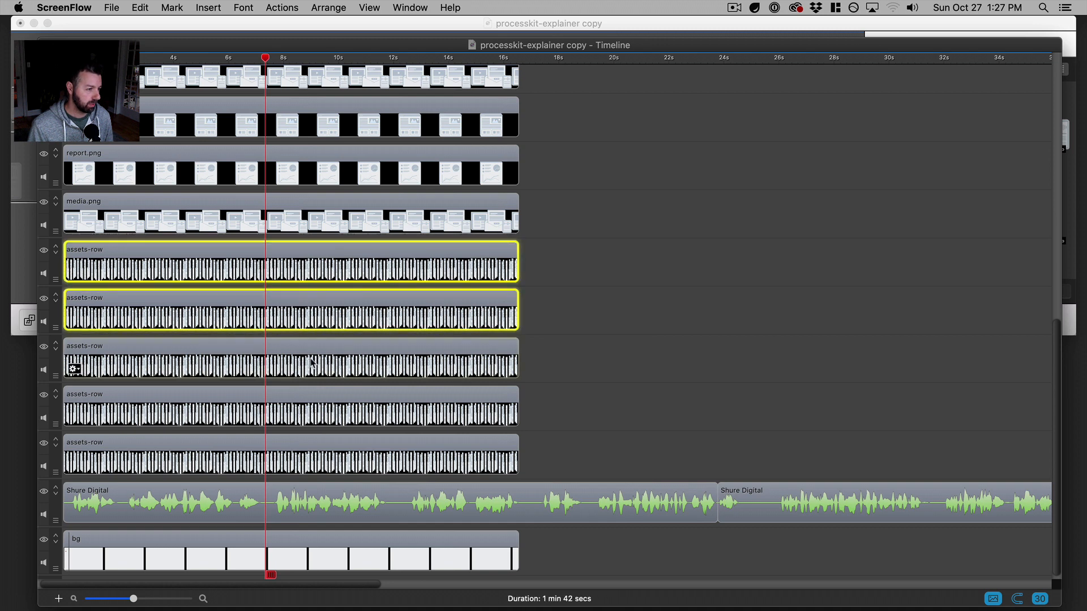
{"action": "left_click", "coordinate": [310, 362], "text": "shift"}
{"action": "left_click", "coordinate": [226, 407], "text": "shift"}
{"action": "left_click", "coordinate": [170, 456], "text": "shift"}
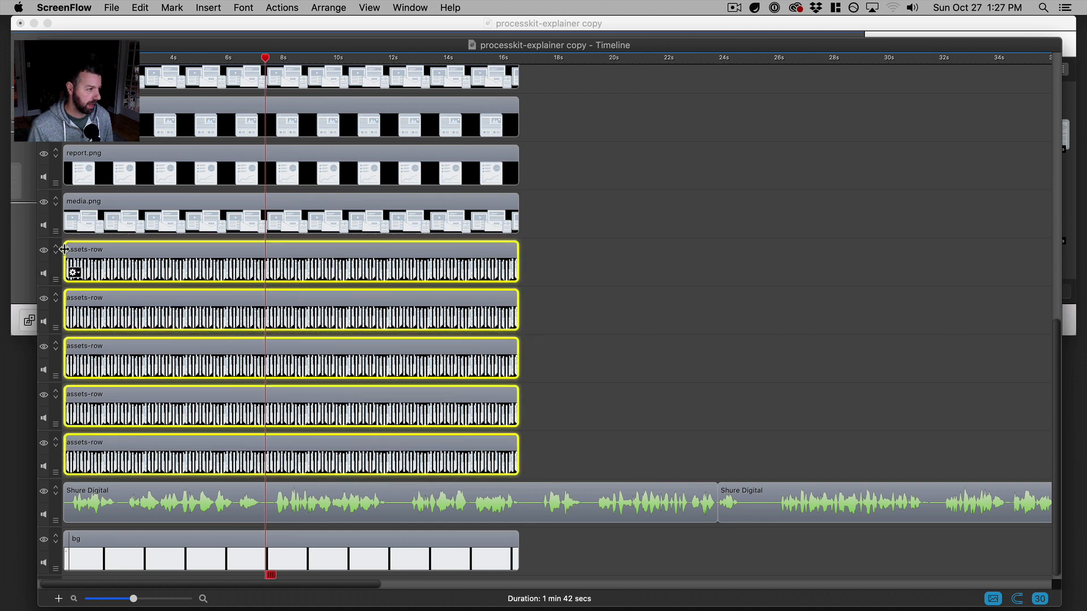
{"action": "left_click_drag", "start_coordinate": [64, 249], "coordinate": [262, 249]}
- Select all the individual media, website and report clips and trim their ends to the playhead at about 7 seconds
{"action": "left_click", "coordinate": [370, 212]}
{"action": "scroll", "coordinate": [629, 213], "scroll_direction": "up", "scroll_amount": 1}
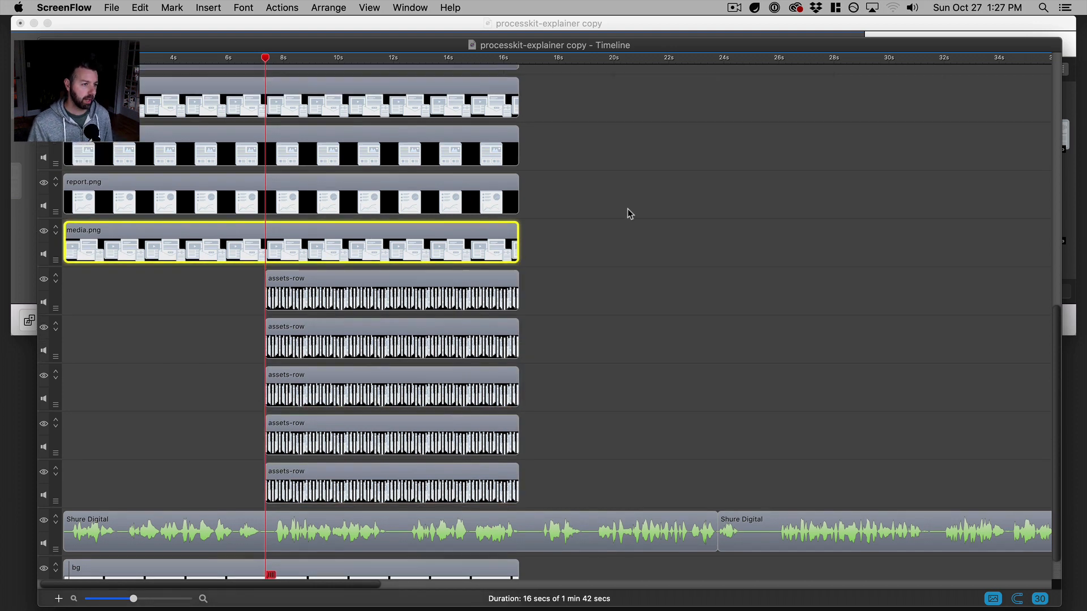
{"action": "scroll", "coordinate": [628, 213], "scroll_direction": "up", "scroll_amount": 5}
{"action": "left_click_drag", "start_coordinate": [550, 369], "coordinate": [428, 79]}
{"action": "scroll", "coordinate": [555, 214], "scroll_direction": "down", "scroll_amount": 4}
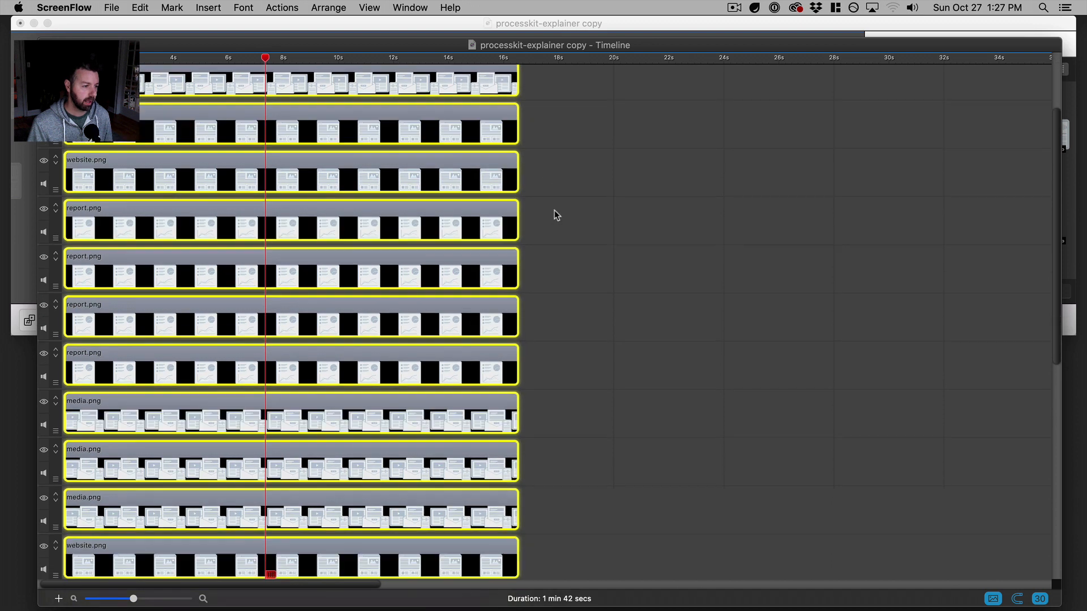
{"action": "scroll", "coordinate": [554, 213], "scroll_direction": "down", "scroll_amount": 8}
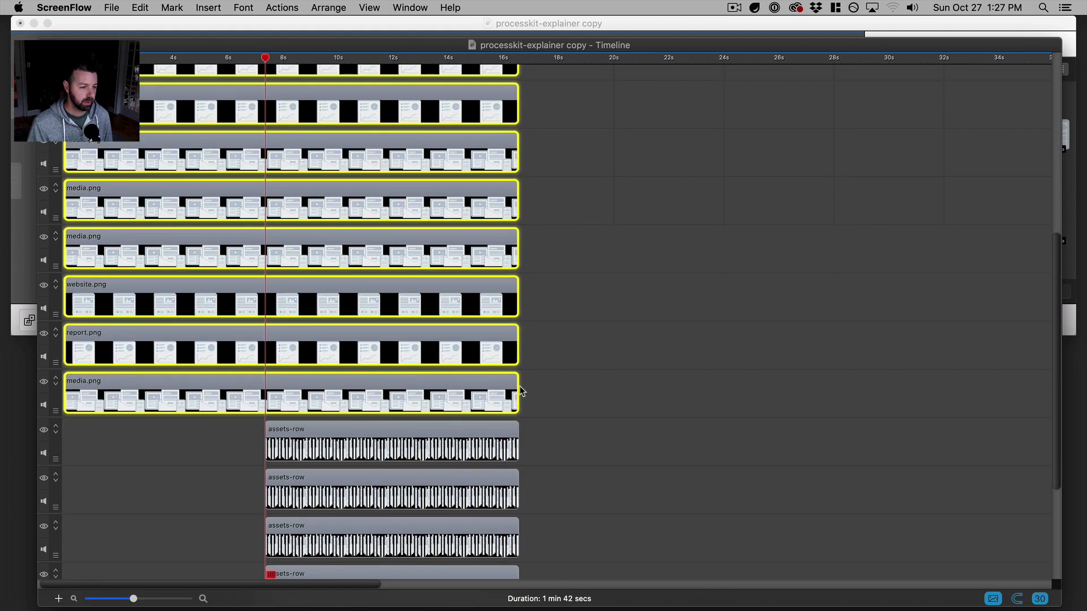
{"action": "left_click_drag", "start_coordinate": [520, 391], "coordinate": [271, 385]}
{"action": "left_click", "coordinate": [362, 379]}
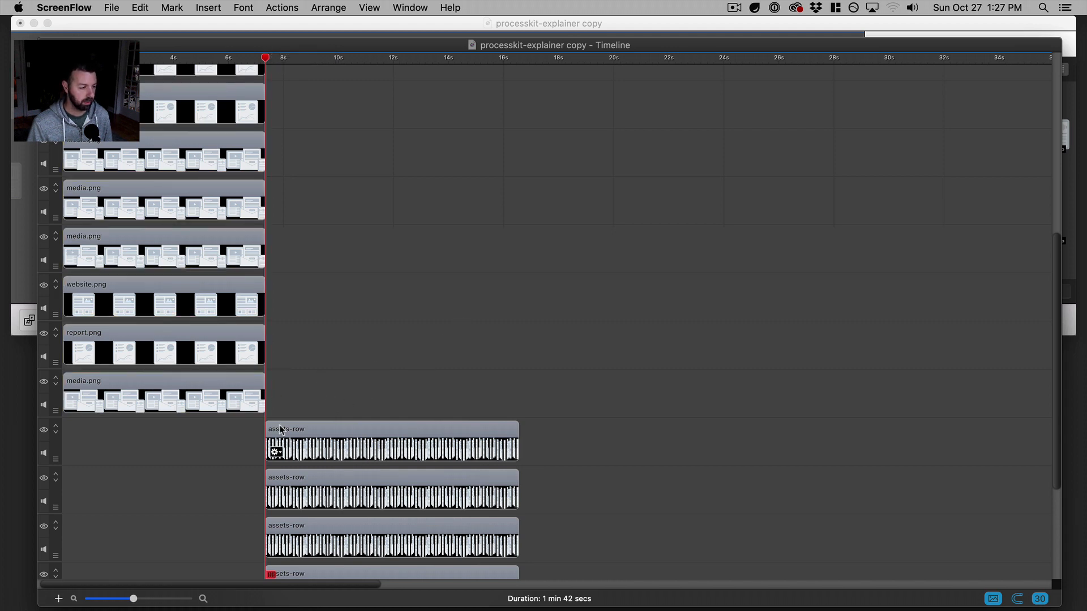
- Play the video from the beginning to check the individual assets' animation and the handover to the asset rows
{"action": "scroll", "coordinate": [330, 324], "scroll_direction": "down", "scroll_amount": 3}
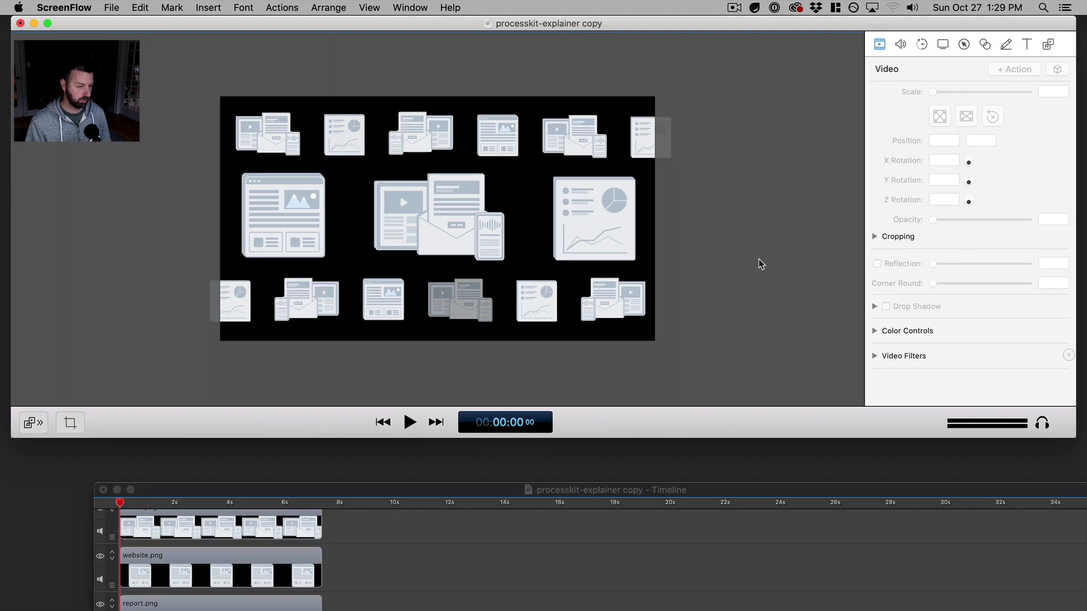
{"action": "key", "text": "space"}
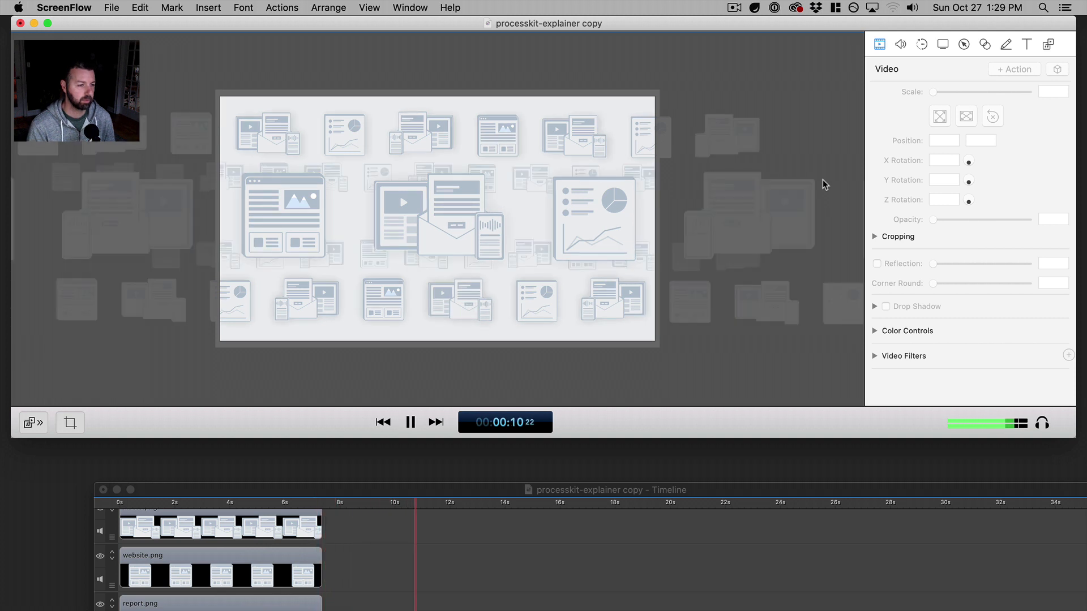
- Examine the individual website and media-reverse assets at about 5 seconds and play through the handover to the asset rows
{"action": "key", "text": "space"}
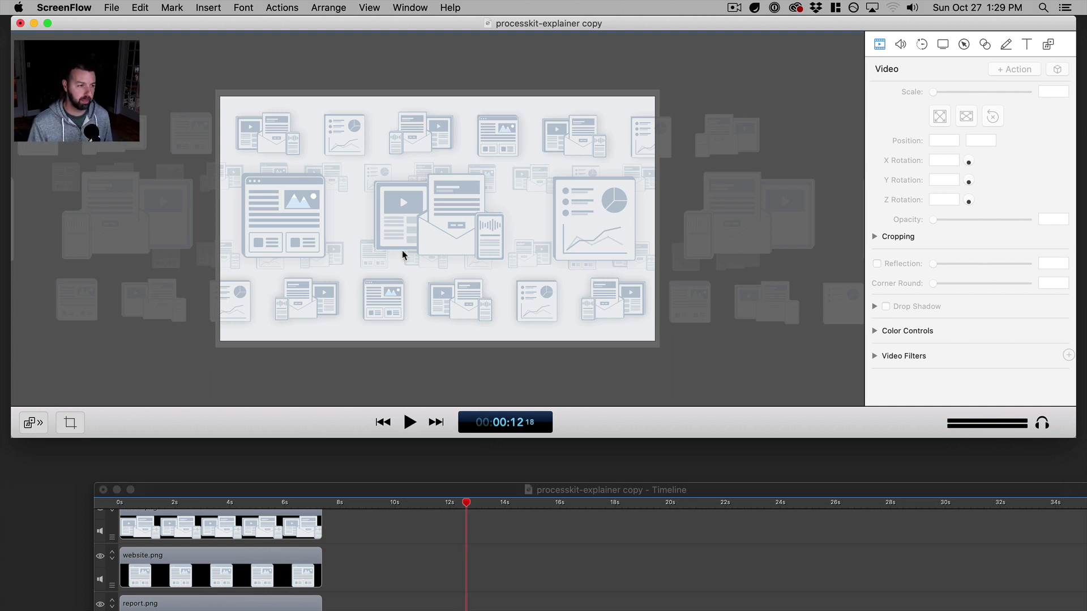
{"action": "left_click", "coordinate": [269, 502]}
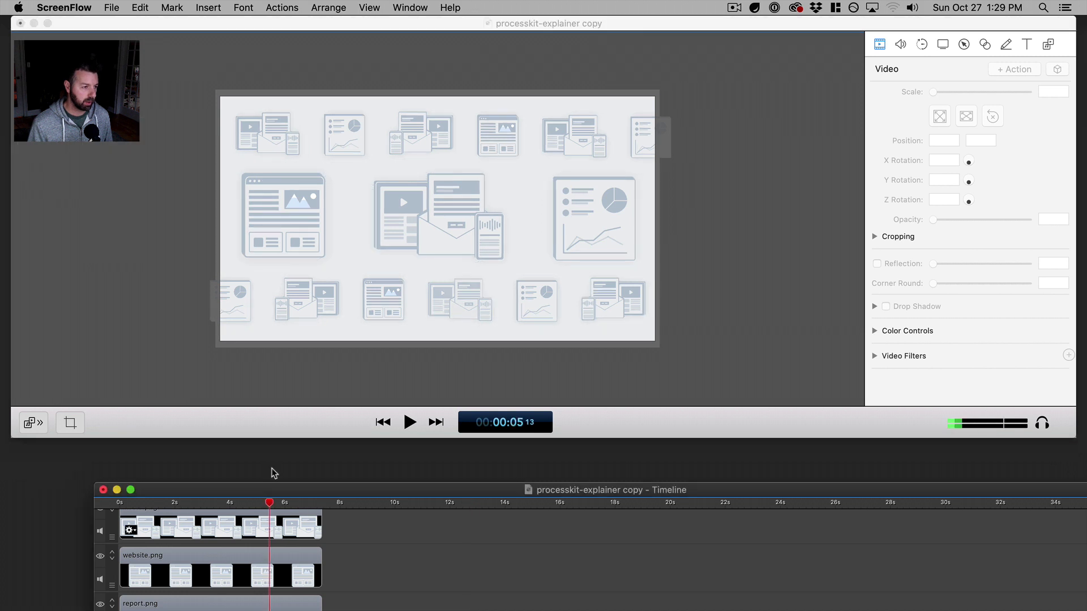
{"action": "left_click", "coordinate": [290, 203]}
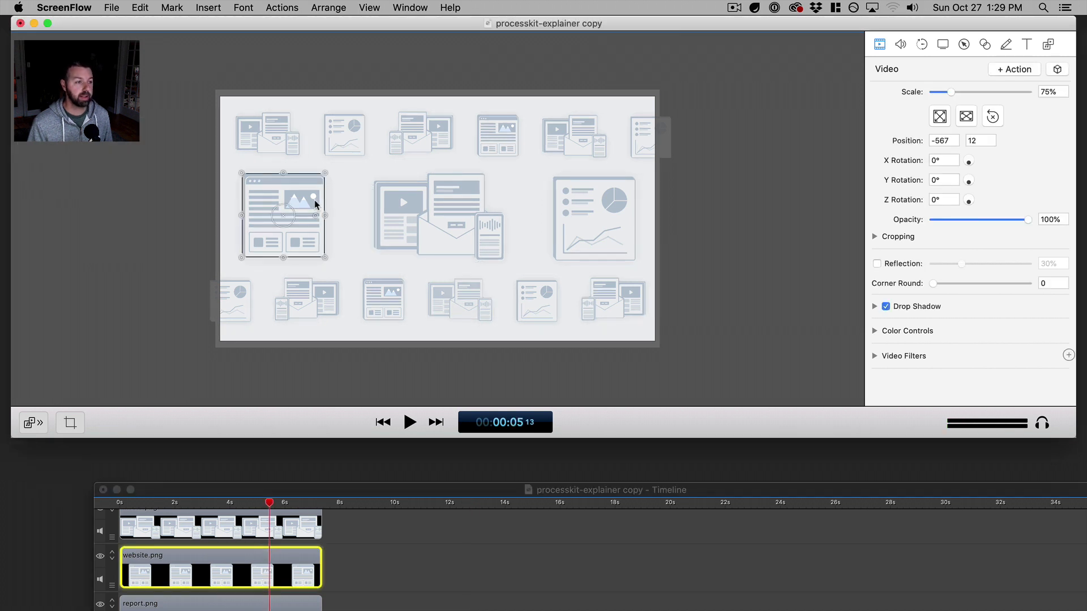
{"action": "left_click", "coordinate": [584, 137]}
{"action": "left_click_drag", "start_coordinate": [584, 137], "coordinate": [430, 135]}
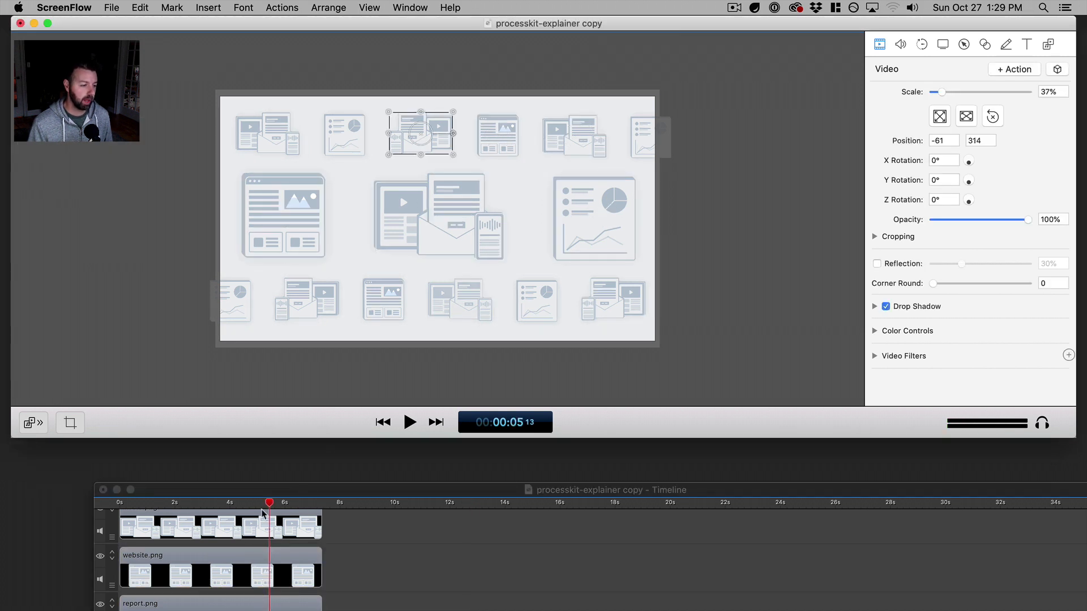
{"action": "key", "text": "space"}
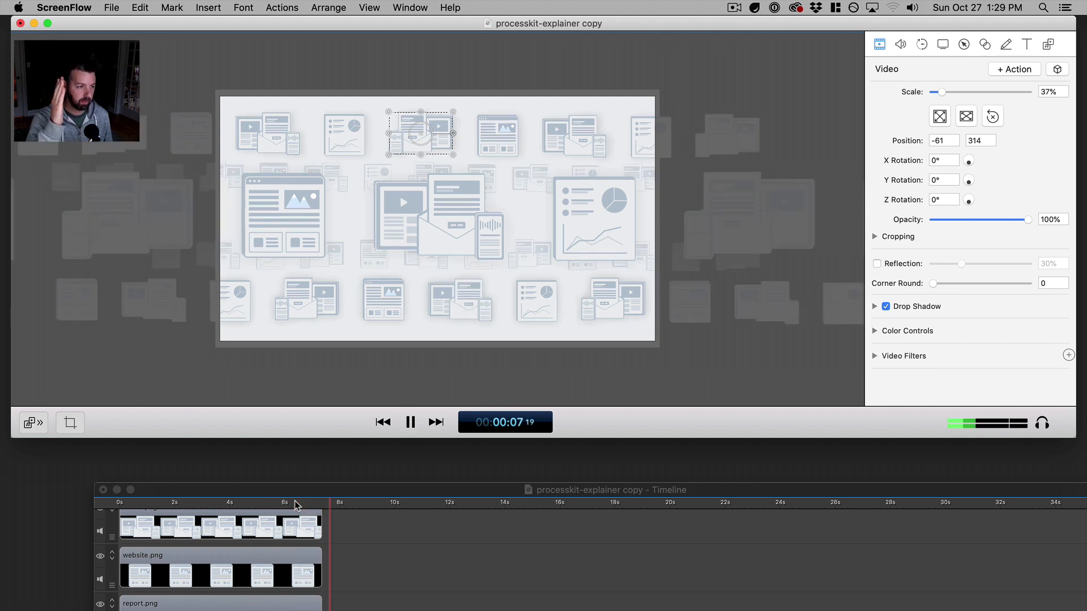
{"action": "key", "text": "space"}
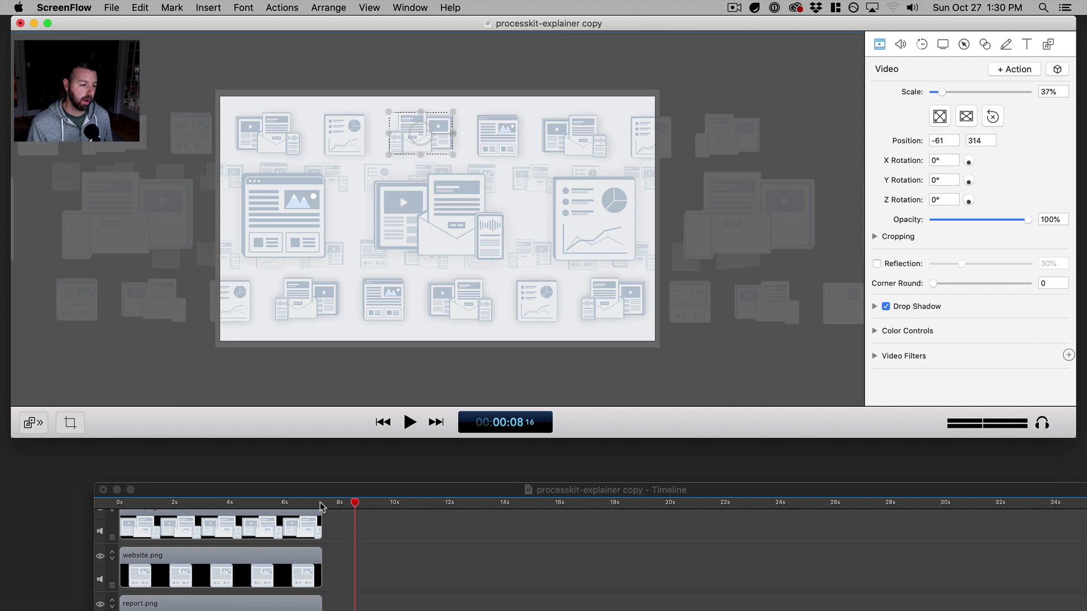
- Inspect the layered asset rows just after the handover, at about 8 seconds, by selecting the centre, upper and lower rows
{"action": "left_click", "coordinate": [322, 502]}
{"action": "left_click", "coordinate": [335, 503]}
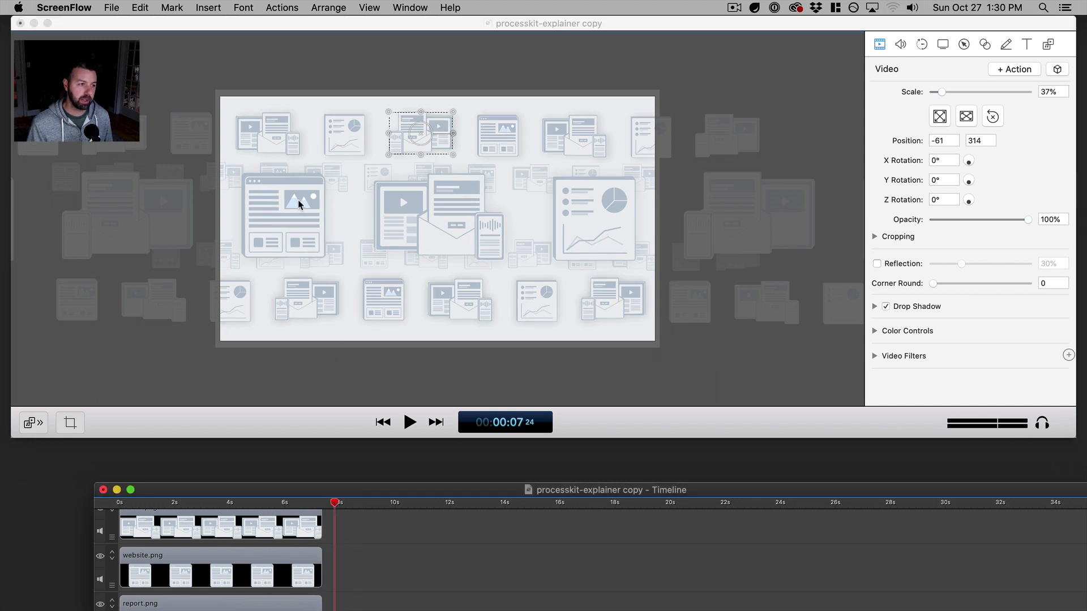
{"action": "left_click", "coordinate": [321, 214]}
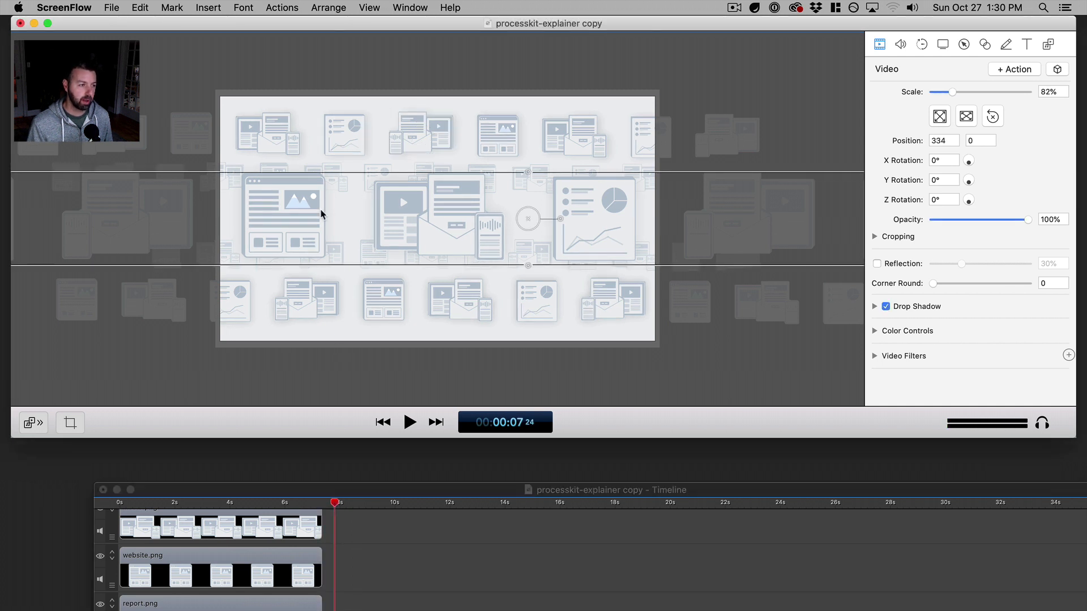
{"action": "left_click", "coordinate": [355, 132]}
{"action": "left_click", "coordinate": [389, 308]}
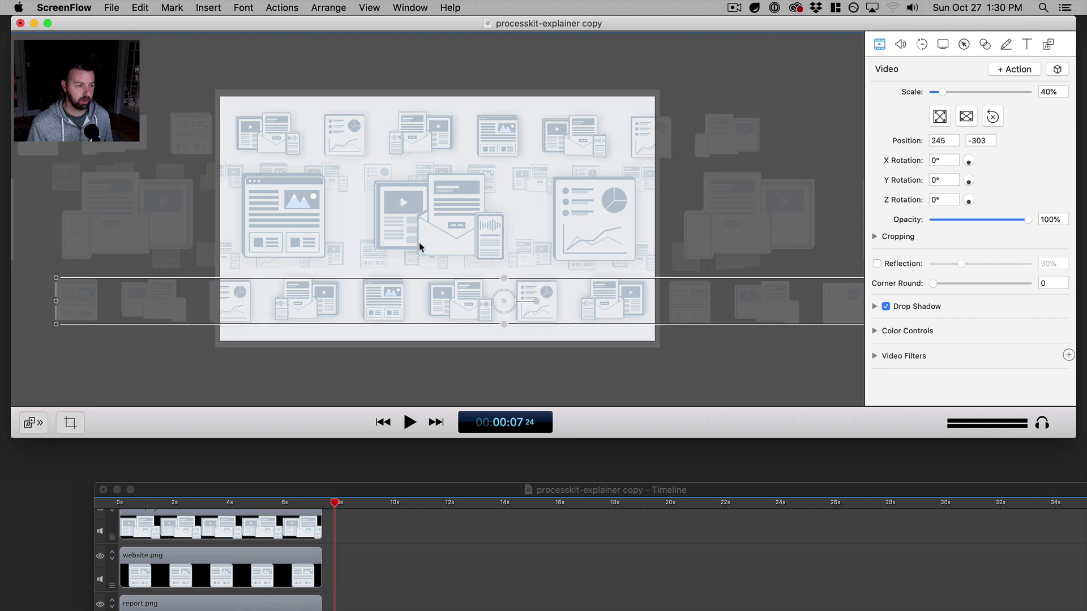
{"action": "left_click", "coordinate": [455, 222]}
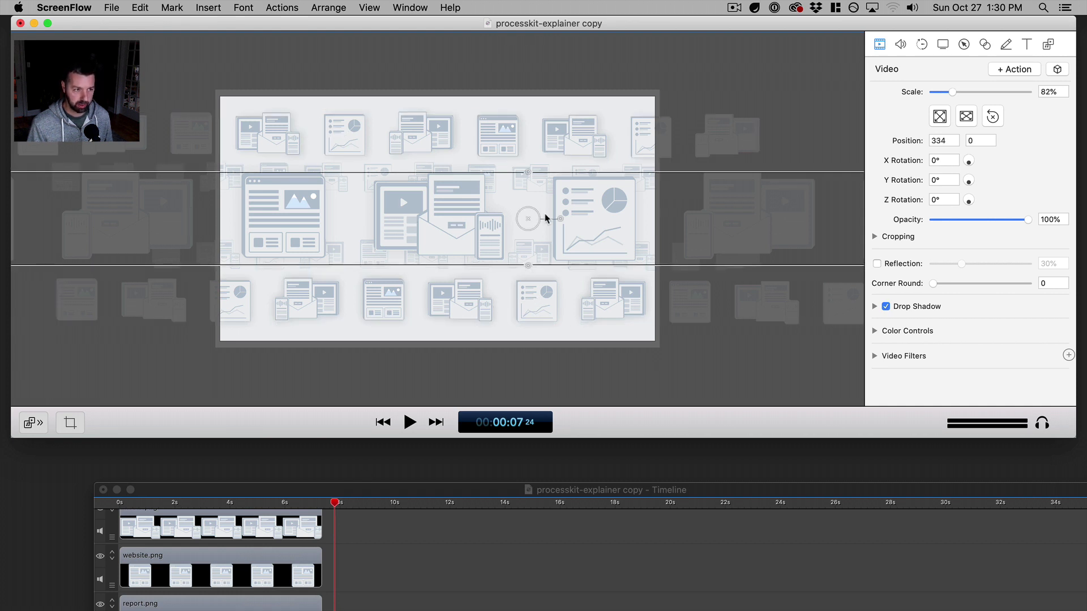
- Compare the individual website asset at about 6 seconds with the centre assets row at about 9 seconds
{"action": "left_click", "coordinate": [300, 503]}
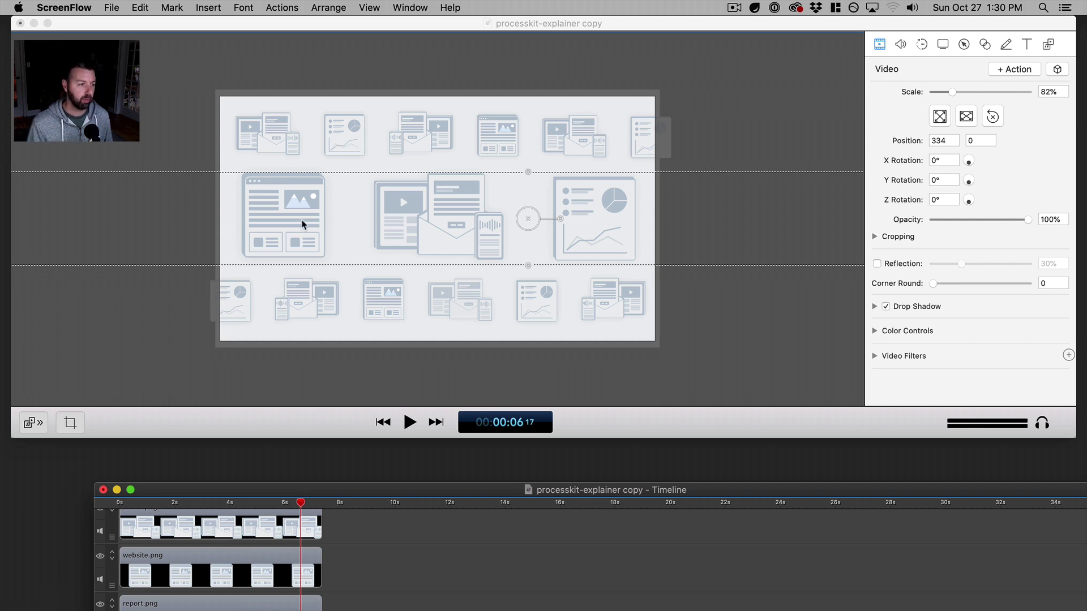
{"action": "left_click", "coordinate": [286, 503]}
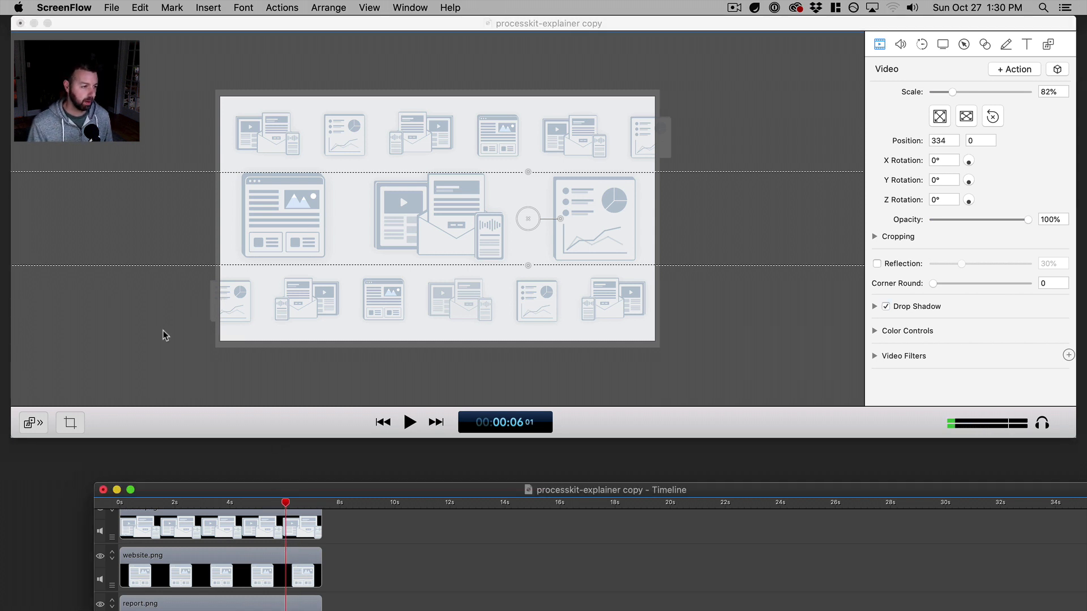
{"action": "left_click", "coordinate": [280, 227]}
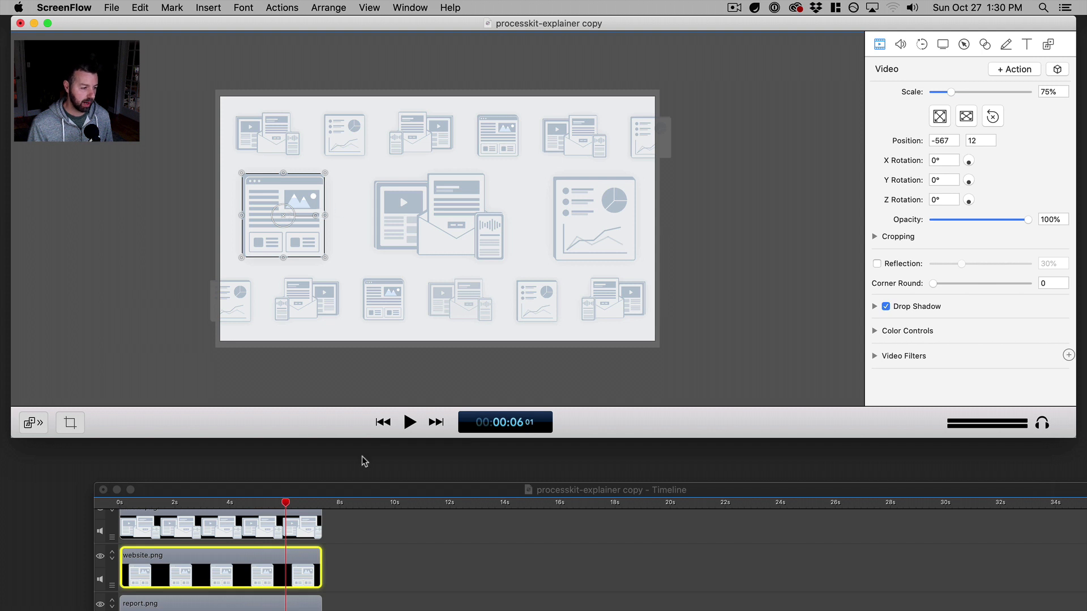
{"action": "left_click", "coordinate": [371, 502]}
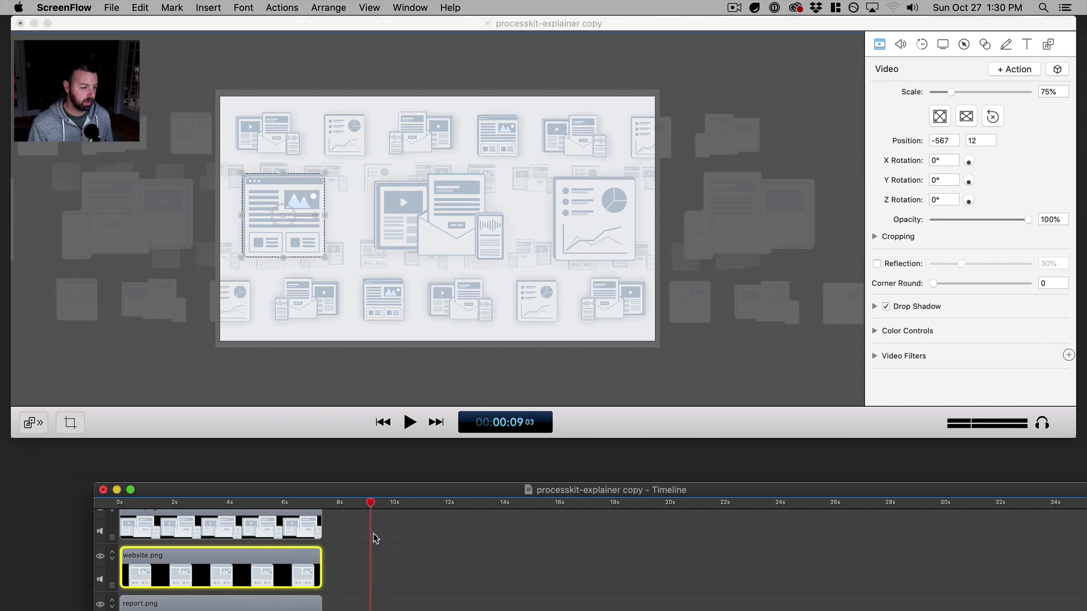
{"action": "left_click", "coordinate": [389, 231]}
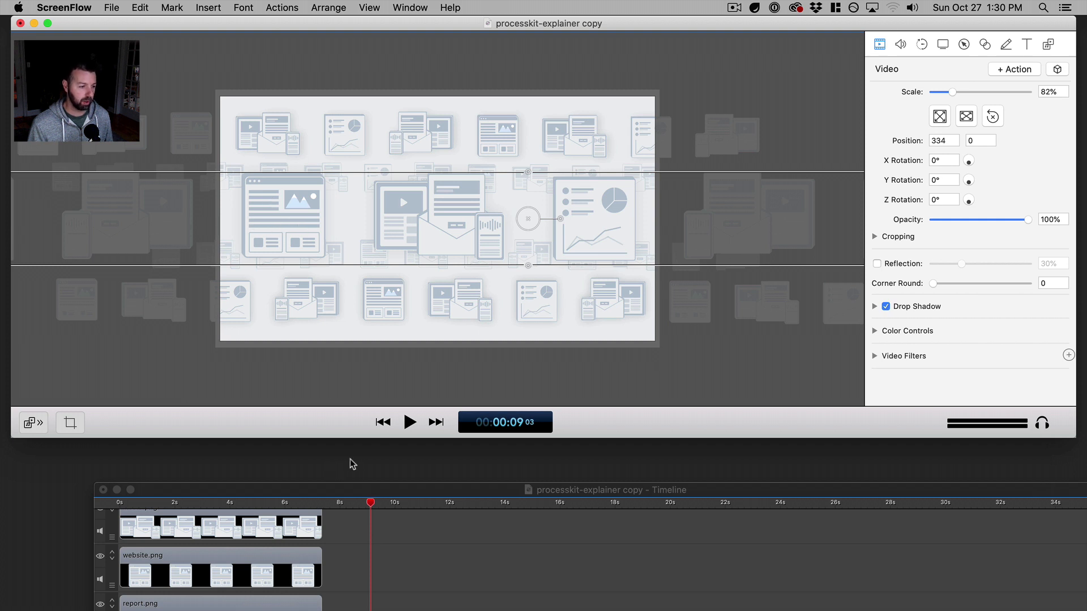
- Play the section just before the handover, from about 5.5 to 6.5 seconds, and select the large website asset
{"action": "left_click_drag", "start_coordinate": [274, 503], "coordinate": [317, 503]}
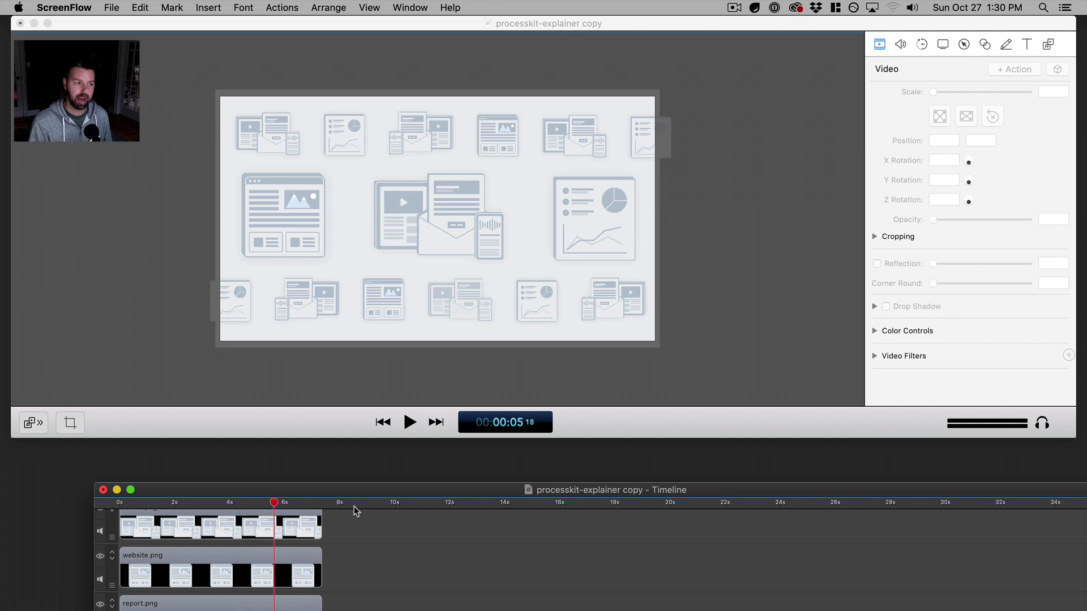
{"action": "key", "text": "space"}
{"action": "key", "text": "space"}
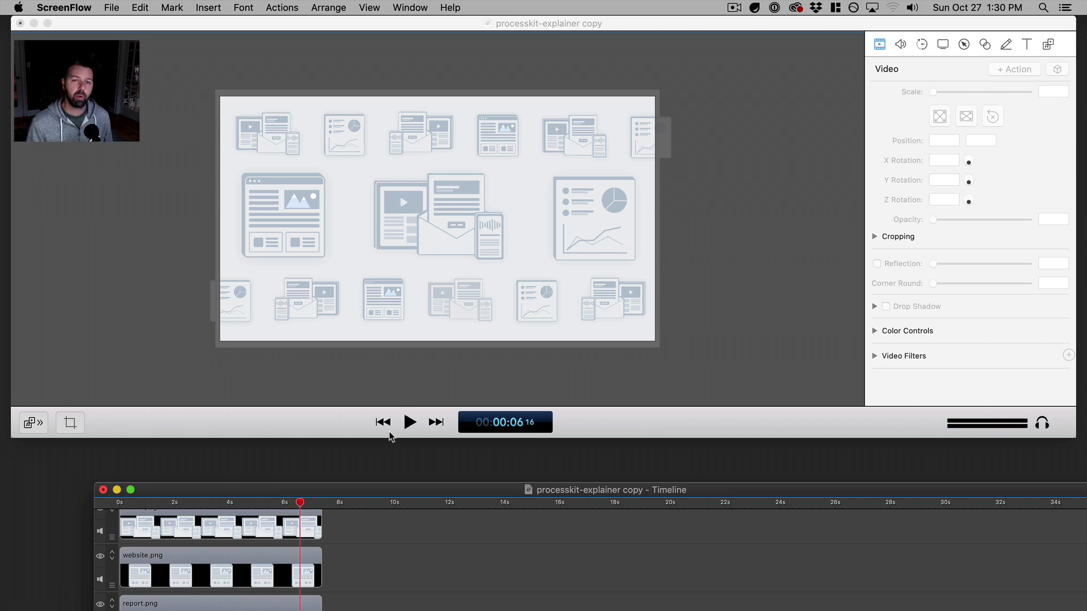
{"action": "left_click", "coordinate": [291, 216]}
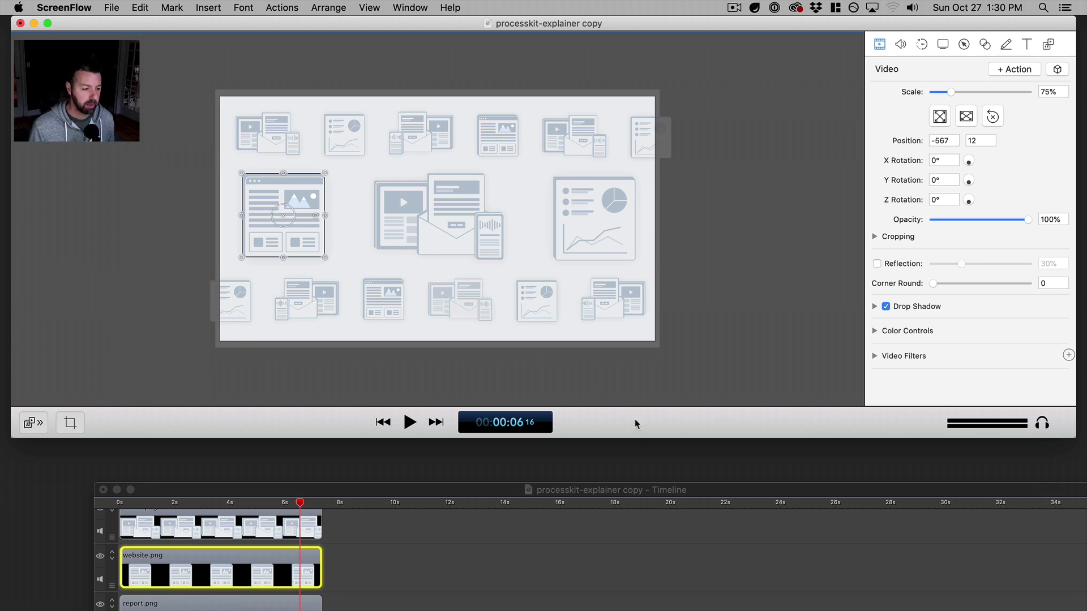
- Reattach the detached timeline to the main window, select the central media asset and show the timeline from 0 seconds
{"action": "double_click", "coordinate": [648, 491]}
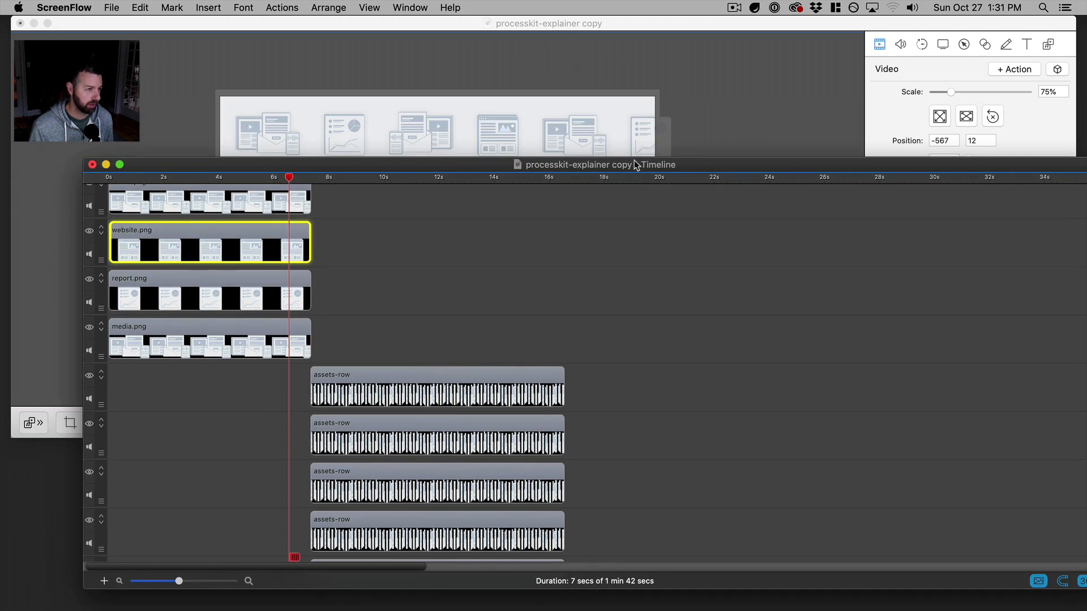
{"action": "left_click_drag", "start_coordinate": [747, 164], "coordinate": [756, 389]}
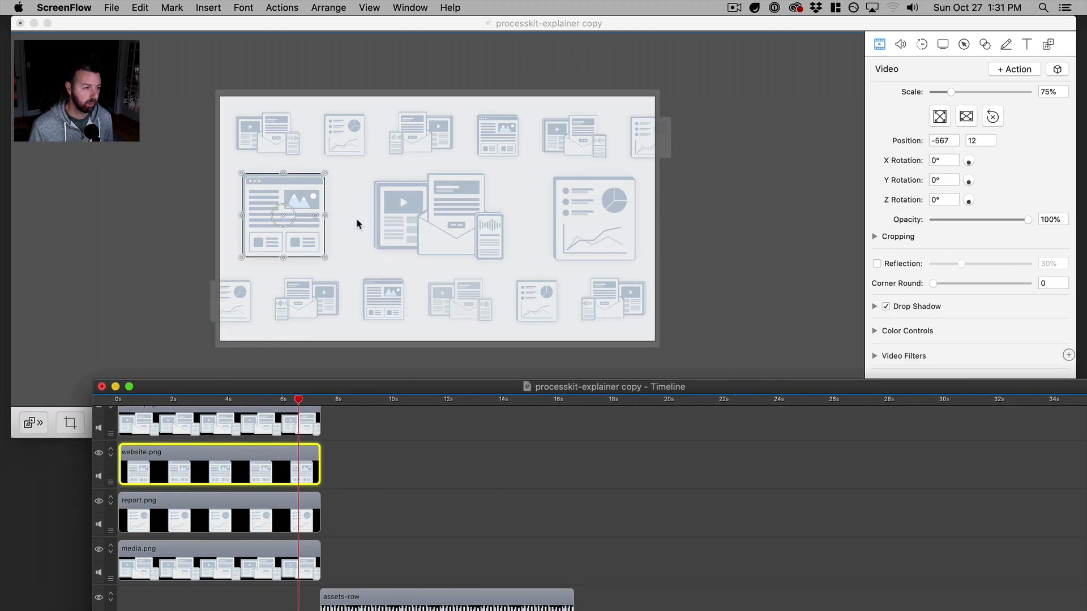
{"action": "left_click", "coordinate": [725, 241]}
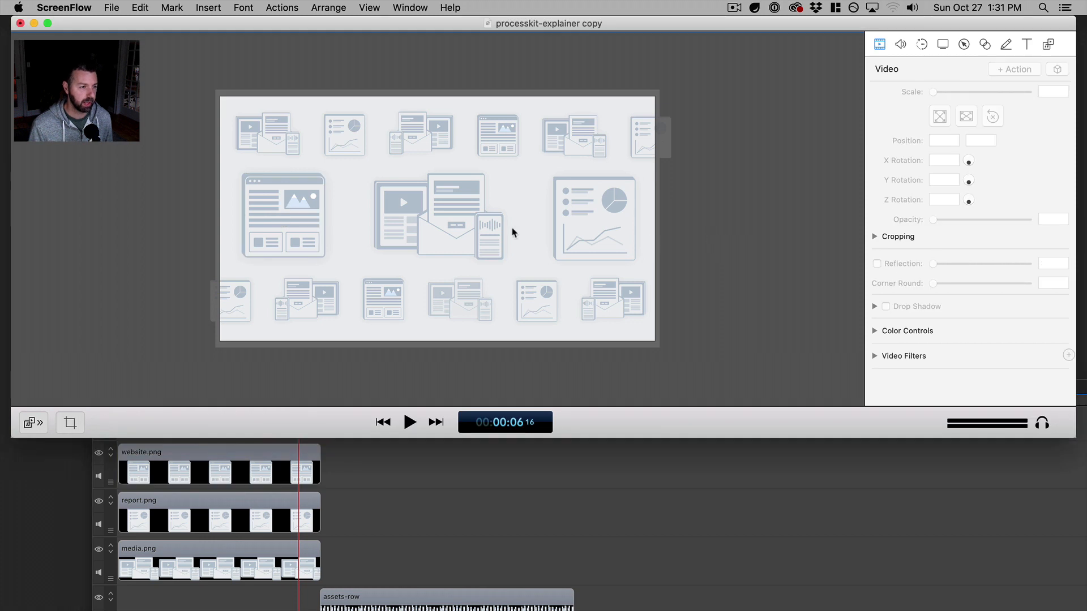
{"action": "left_click", "coordinate": [461, 241]}
{"action": "left_click_drag", "start_coordinate": [461, 240], "coordinate": [463, 241]}
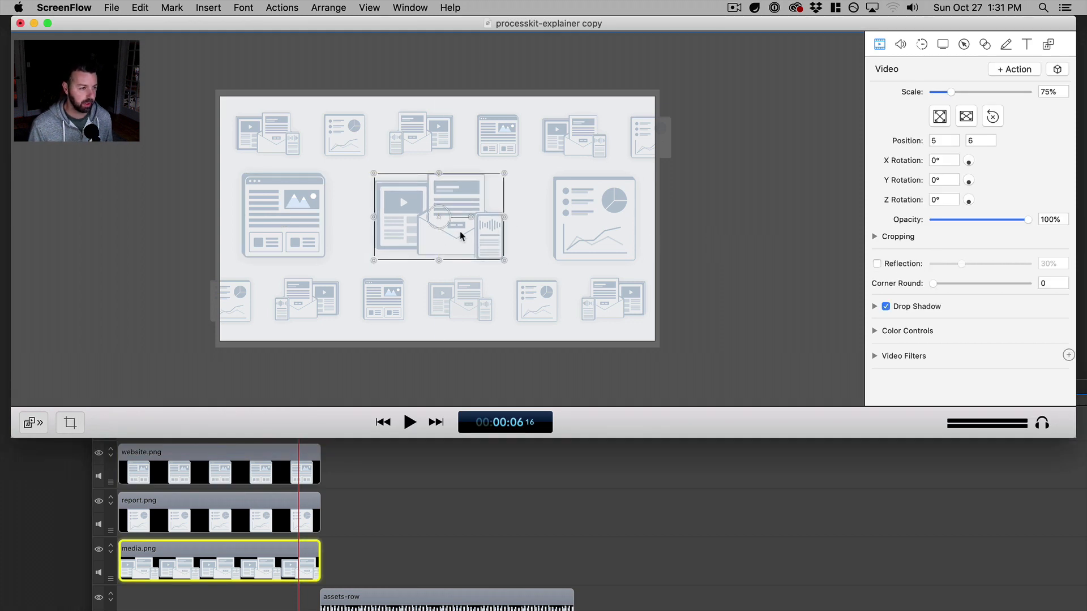
{"action": "left_click", "coordinate": [467, 508]}
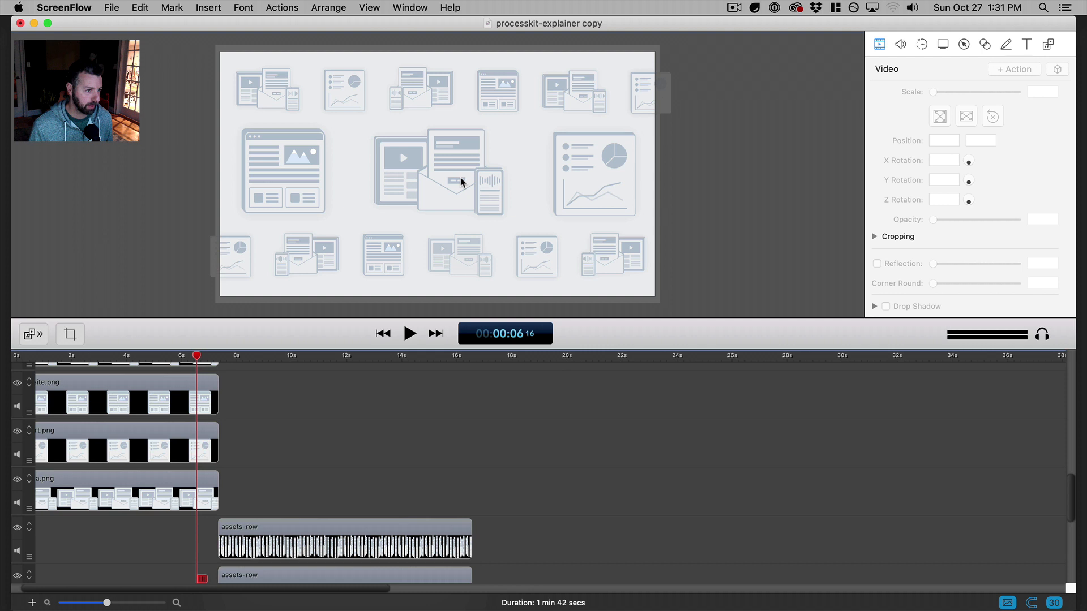
{"action": "left_click", "coordinate": [461, 182]}
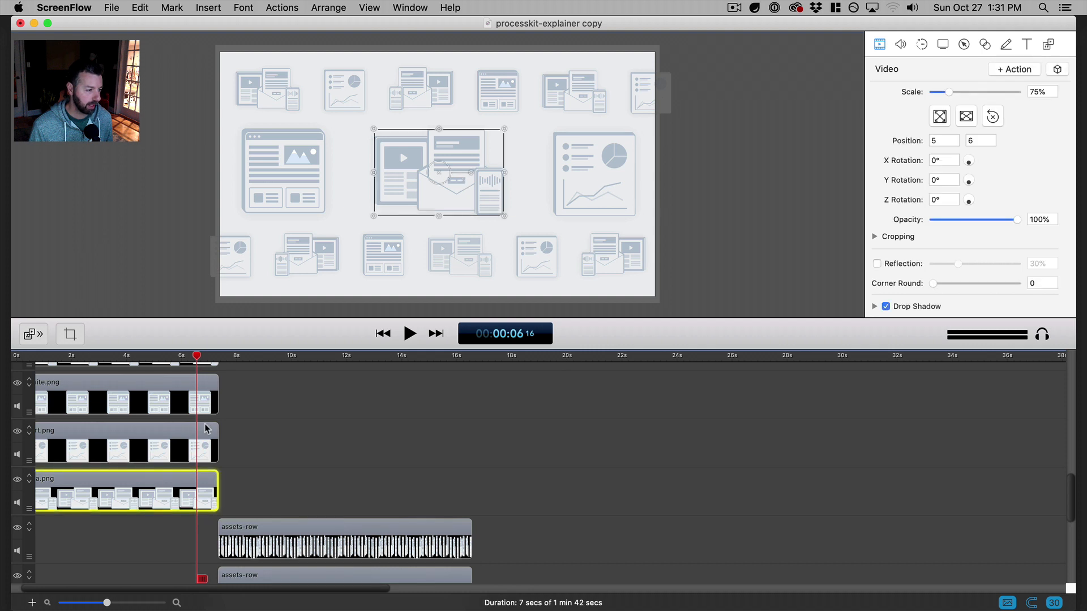
{"action": "left_click_drag", "start_coordinate": [266, 588], "coordinate": [188, 588]}
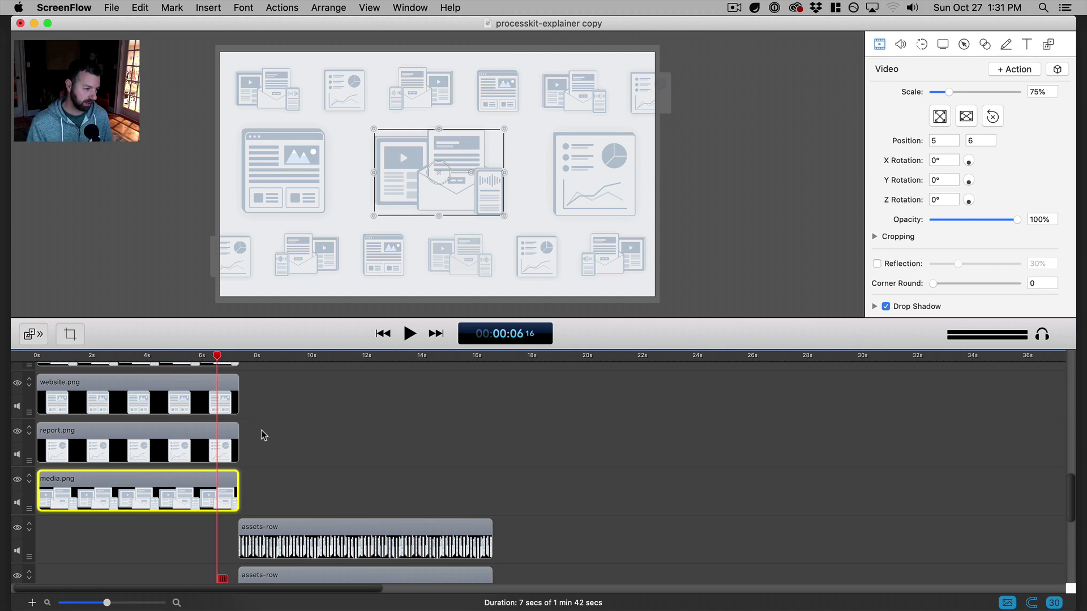
- Select every individual asset clip except the central media clip and trim their starts together to about 1.6 seconds
{"action": "left_click", "coordinate": [187, 439]}
{"action": "left_click_drag", "start_coordinate": [283, 439], "coordinate": [152, 309]}
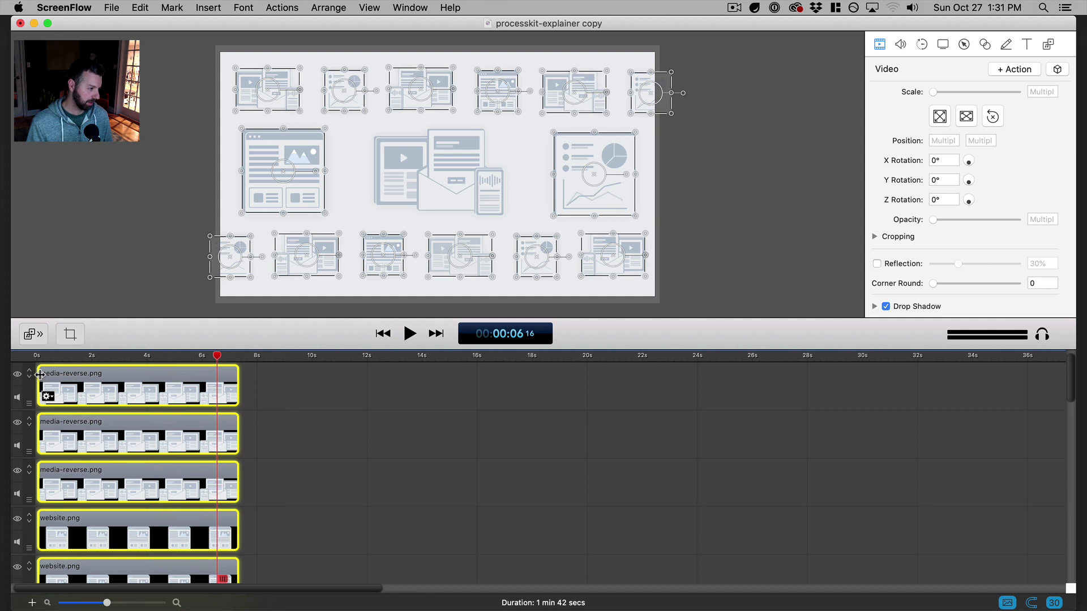
{"action": "left_click_drag", "start_coordinate": [37, 372], "coordinate": [84, 372]}
{"action": "scroll", "coordinate": [266, 415], "scroll_direction": "down", "scroll_amount": 10}
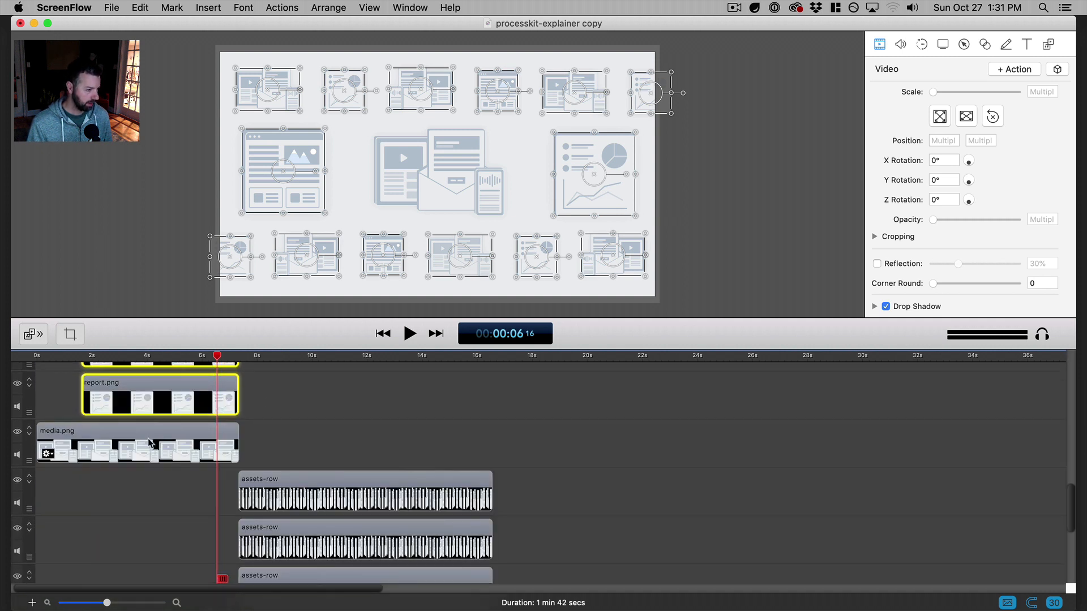
- Play the video from the beginning to check the media asset appearing ahead of the other individual assets
{"action": "left_click", "coordinate": [43, 450]}
{"action": "left_click", "coordinate": [383, 334]}
{"action": "left_click", "coordinate": [821, 178]}
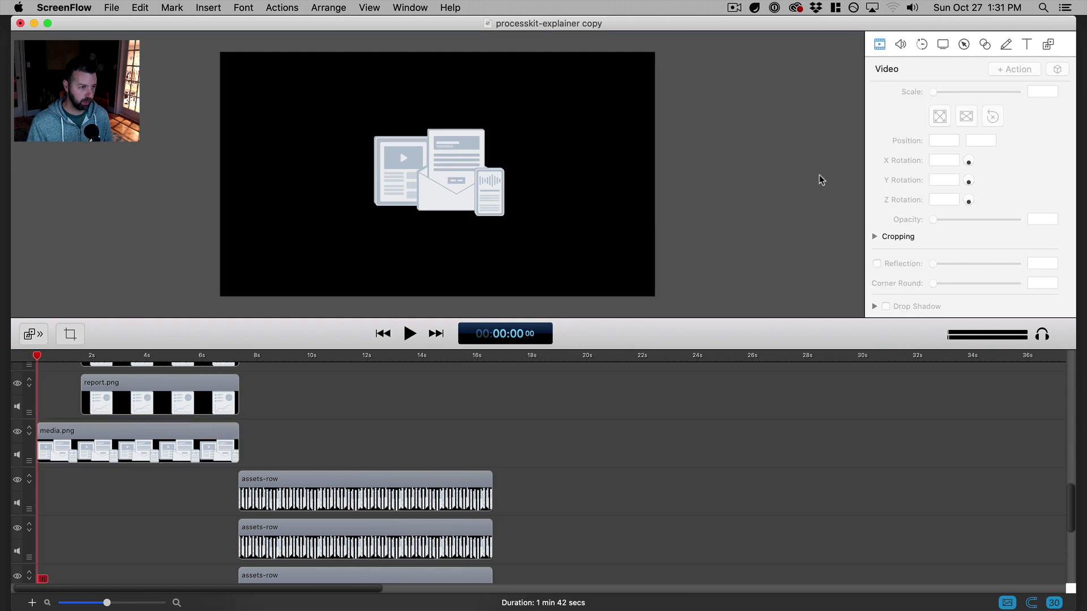
{"action": "key", "text": "space"}
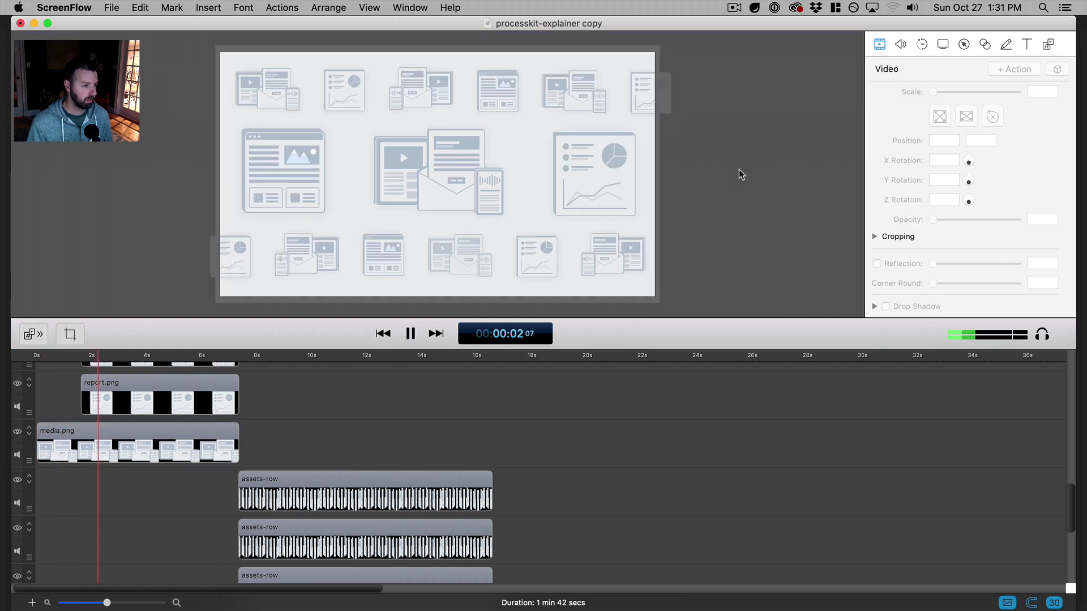
{"action": "key", "text": "space"}
- Trim the start of the central media.png clip to about 0.4 seconds, checking the timing by playing from the beginning
{"action": "left_click_drag", "start_coordinate": [57, 358], "coordinate": [37, 358]}
{"action": "left_click", "coordinate": [70, 429]}
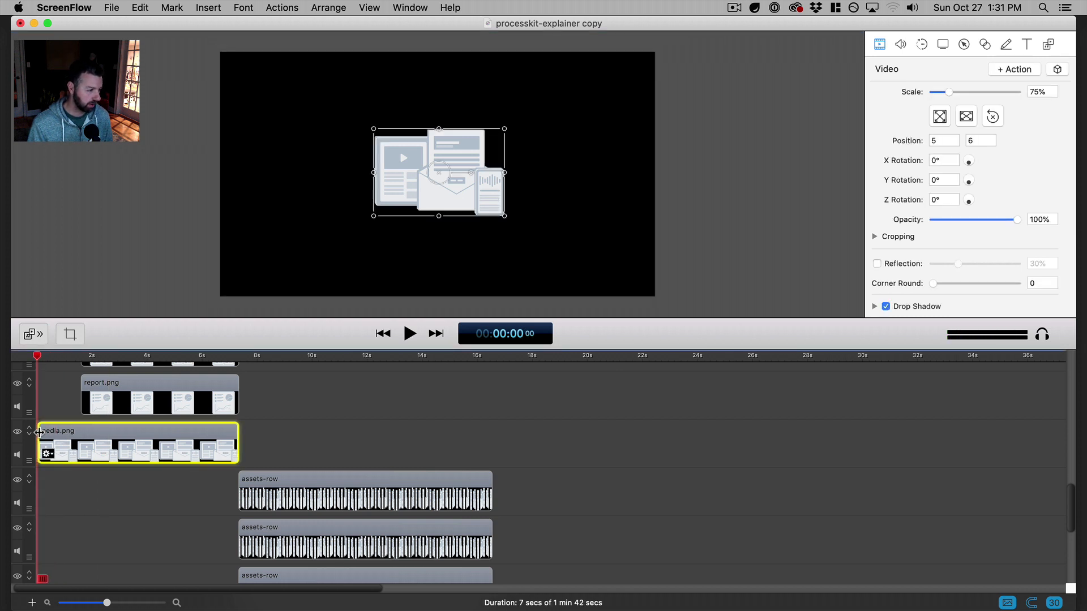
{"action": "left_click_drag", "start_coordinate": [39, 432], "coordinate": [46, 432]}
{"action": "left_click_drag", "start_coordinate": [106, 603], "coordinate": [120, 602]}
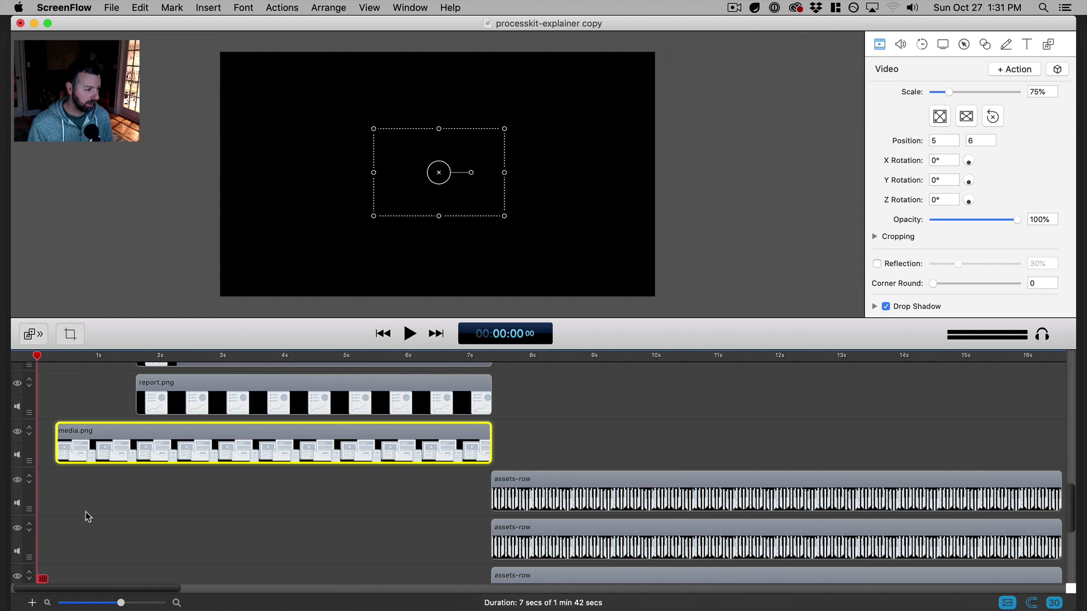
{"action": "key", "text": "space"}
{"action": "key", "text": "space"}
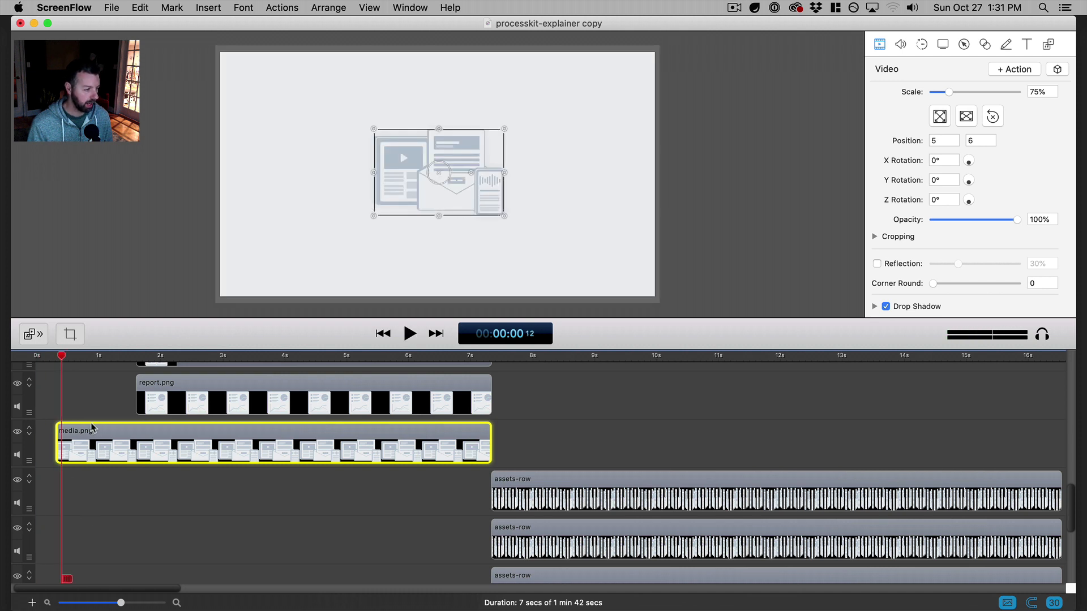
{"action": "left_click_drag", "start_coordinate": [57, 437], "coordinate": [65, 438]}
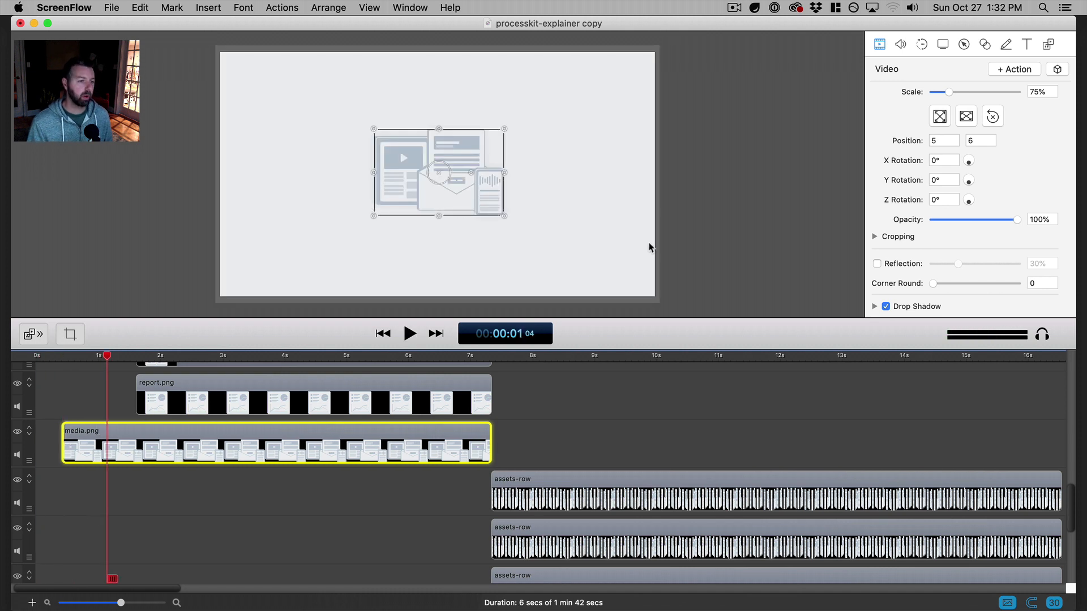
- Add a video action to the central media.png clip and move it to the very start of the clip
{"action": "left_click", "coordinate": [508, 181]}
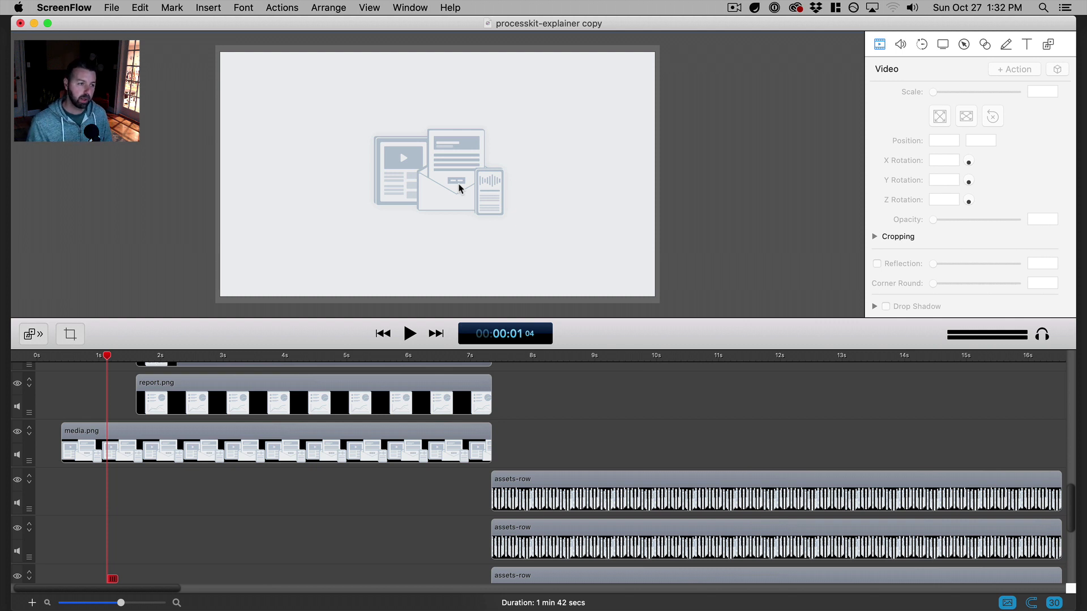
{"action": "left_click", "coordinate": [457, 197]}
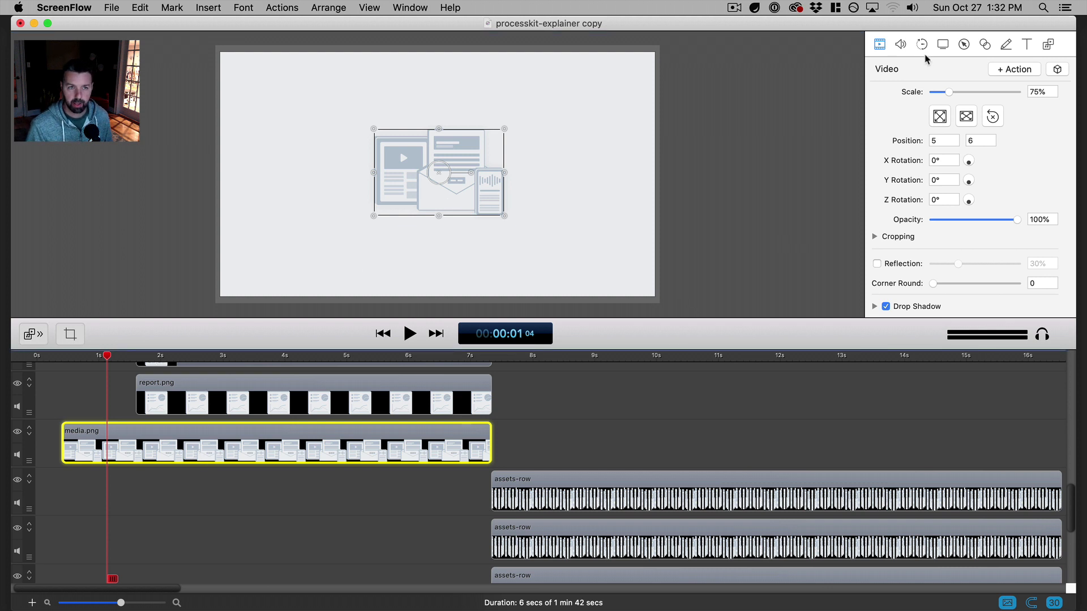
{"action": "left_click", "coordinate": [1007, 70]}
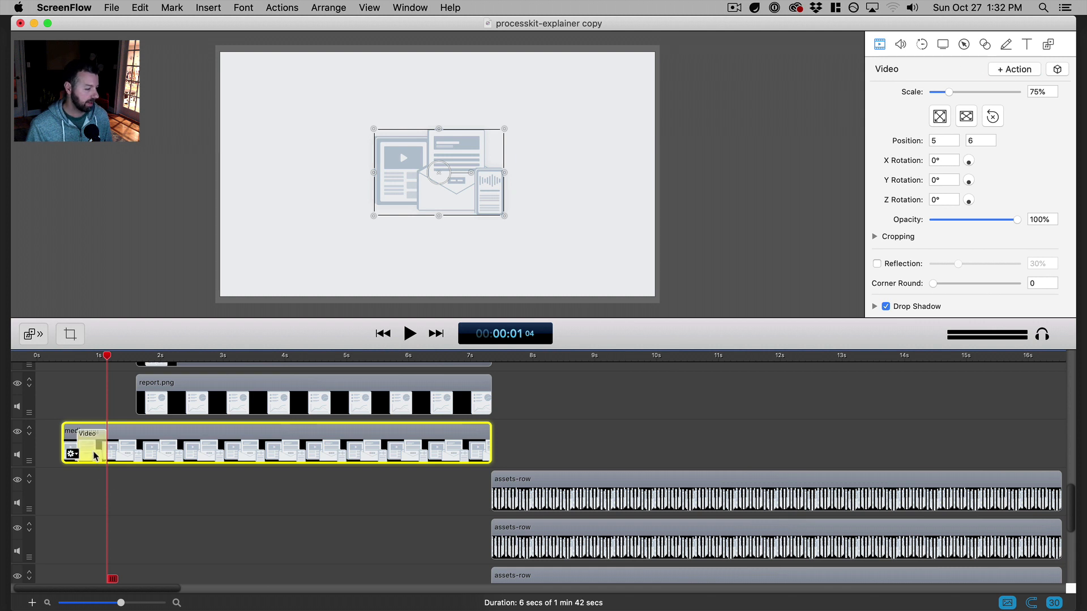
{"action": "left_click_drag", "start_coordinate": [90, 452], "coordinate": [74, 449]}
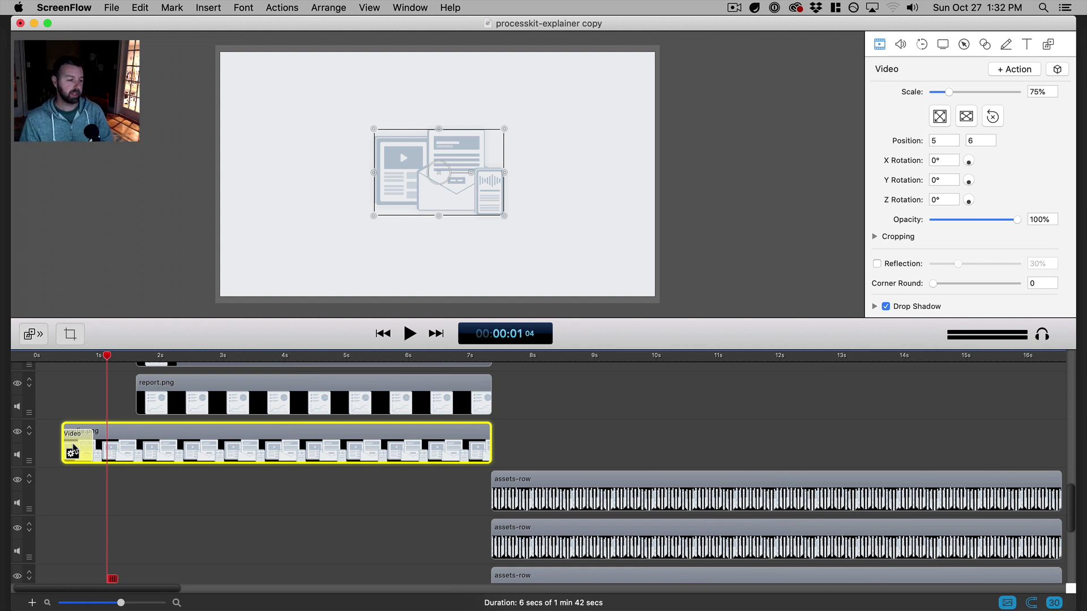
- Set the media asset's scale to 1% at the start of its video action, about 0.4 seconds in
{"action": "left_click_drag", "start_coordinate": [107, 359], "coordinate": [62, 362]}
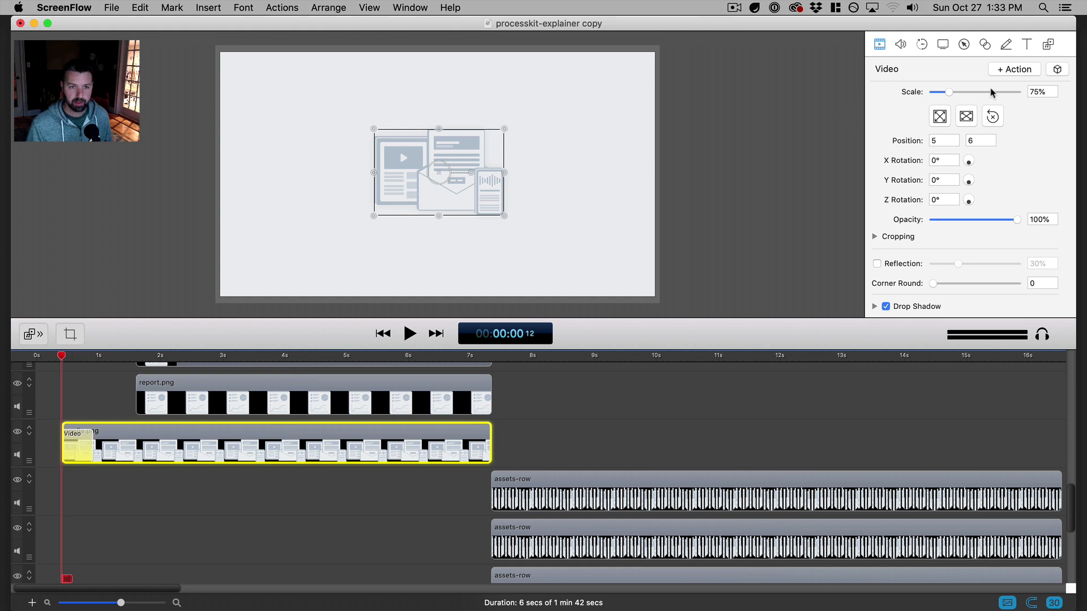
{"action": "left_click", "coordinate": [1036, 91]}
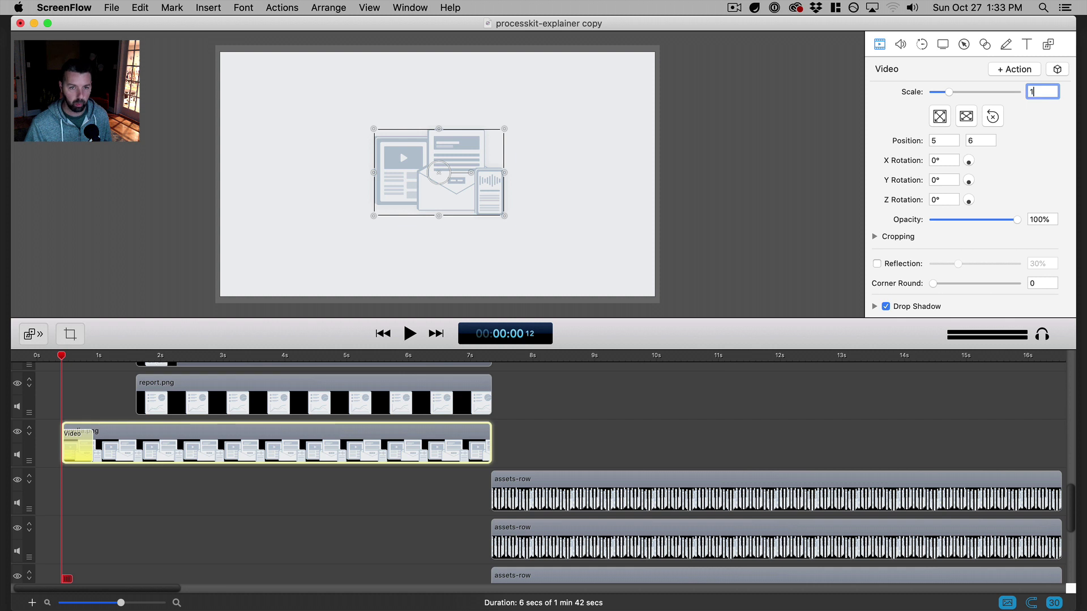
{"action": "type", "text": "1"}
{"action": "key", "text": "Return"}
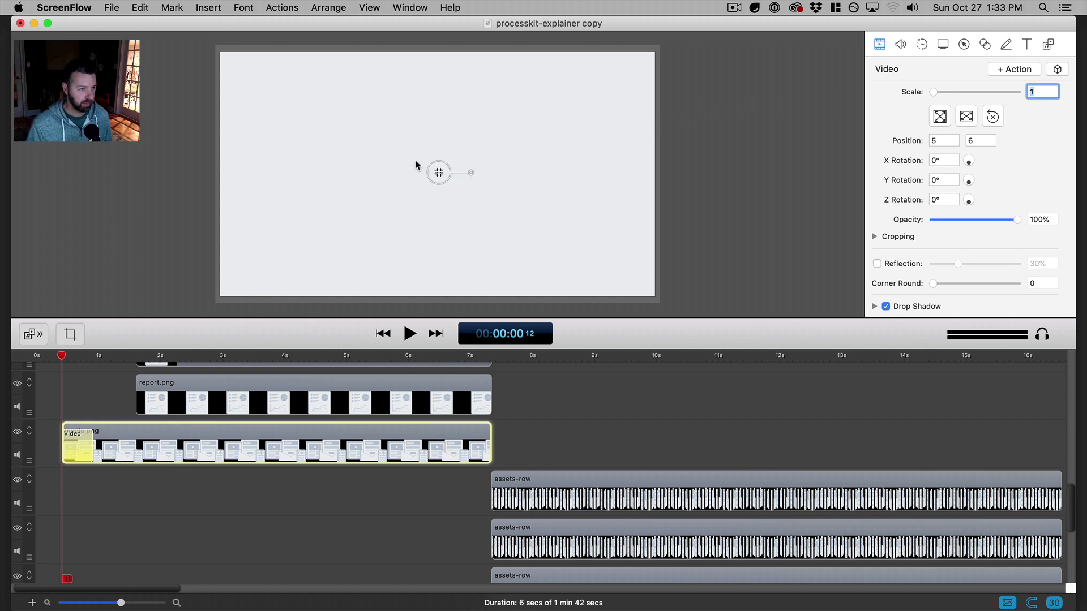
- Set the media asset's scale to 100% at the end of its first video action, about 0.9 seconds in
{"action": "left_click", "coordinate": [63, 358]}
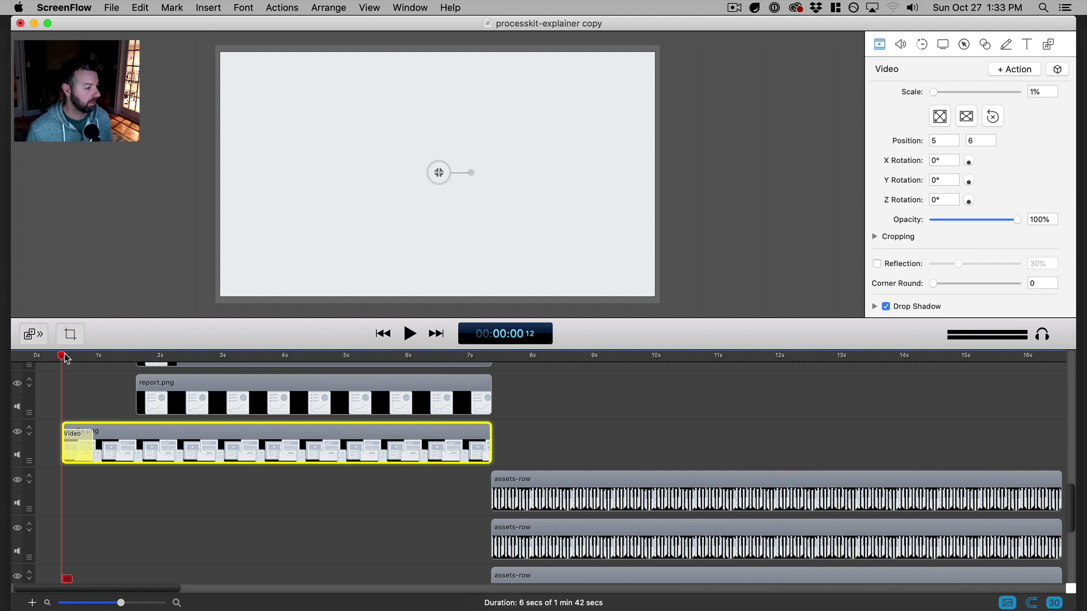
{"action": "left_click_drag", "start_coordinate": [64, 358], "coordinate": [90, 357]}
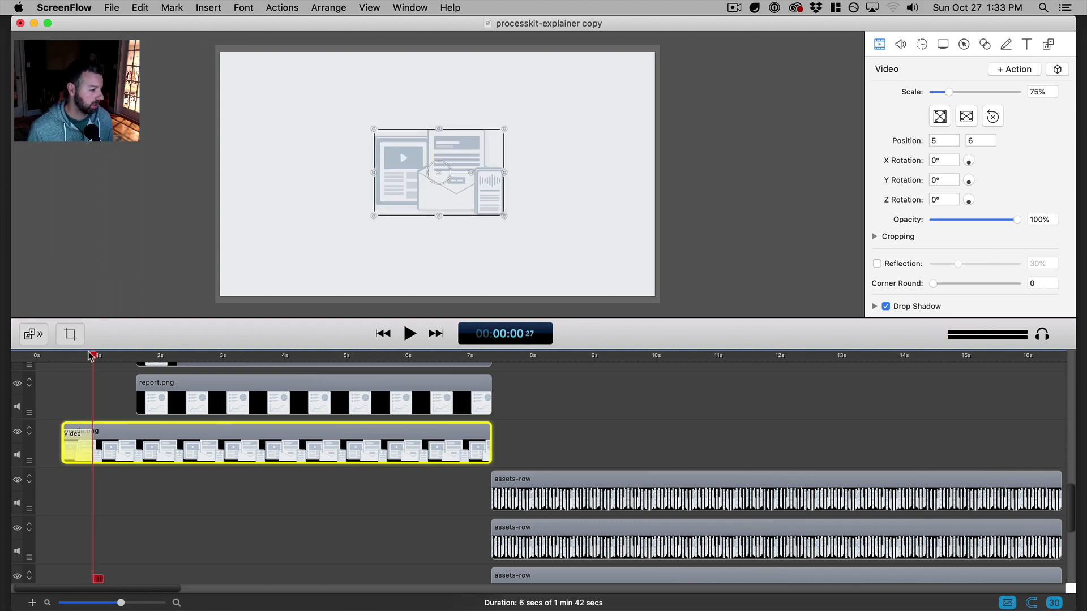
{"action": "left_click", "coordinate": [82, 446]}
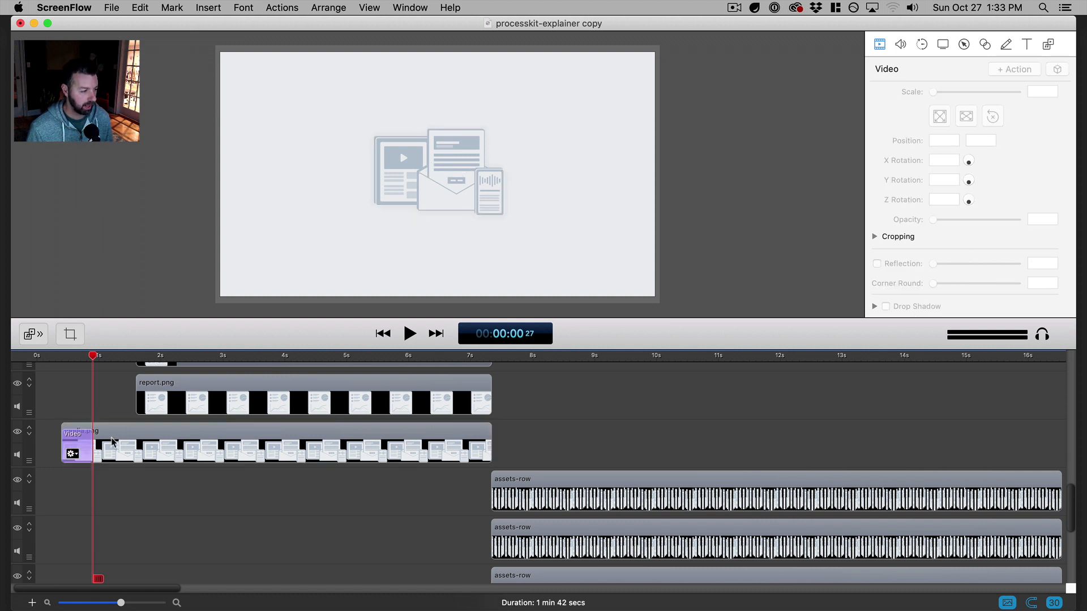
{"action": "left_click", "coordinate": [92, 442]}
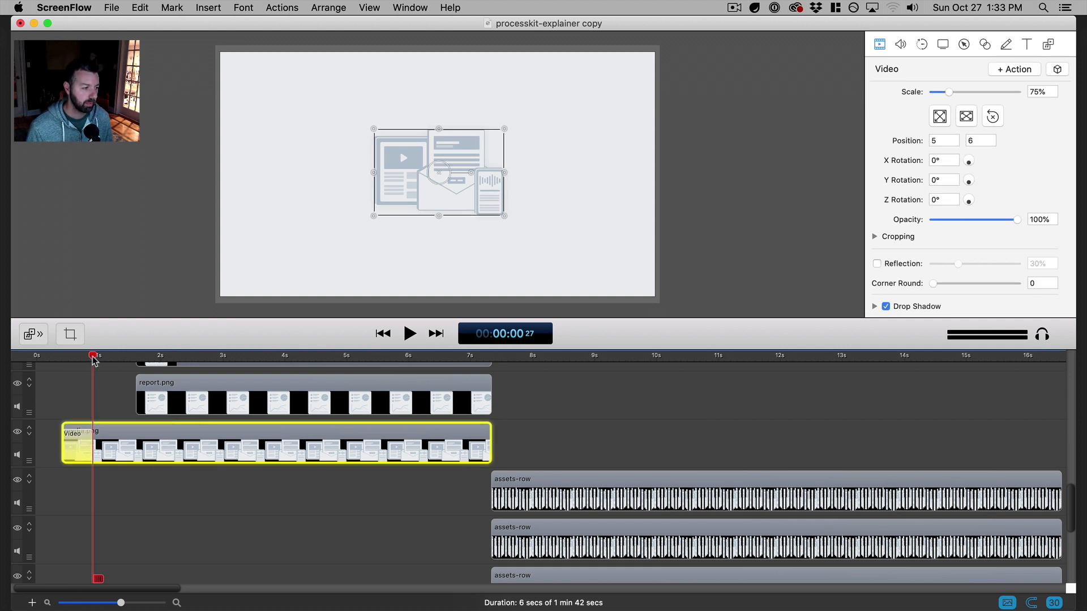
{"action": "left_click", "coordinate": [1034, 92]}
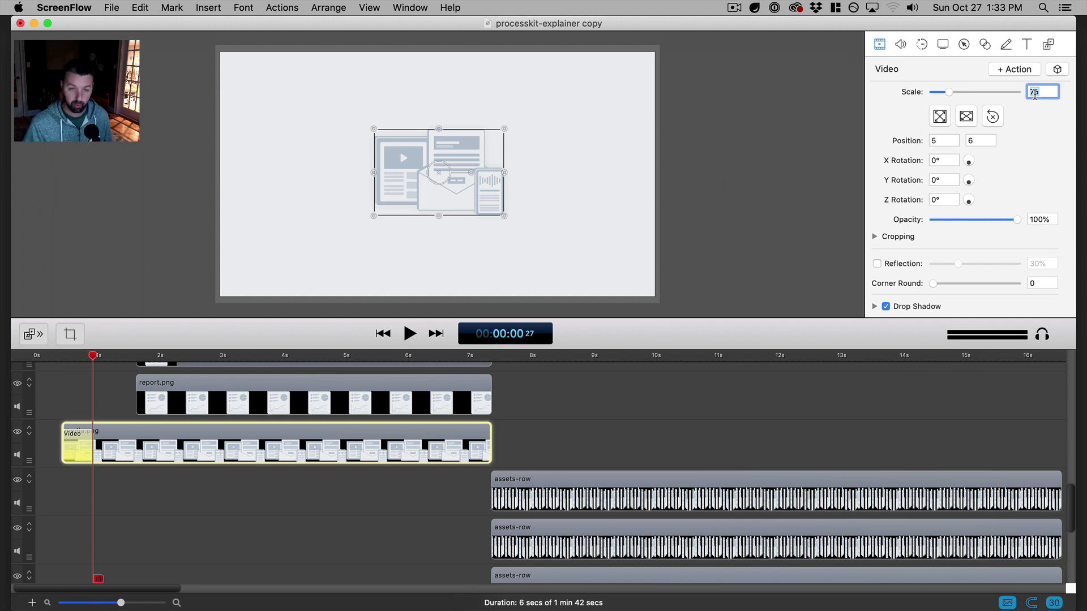
{"action": "key", "text": "Return"}
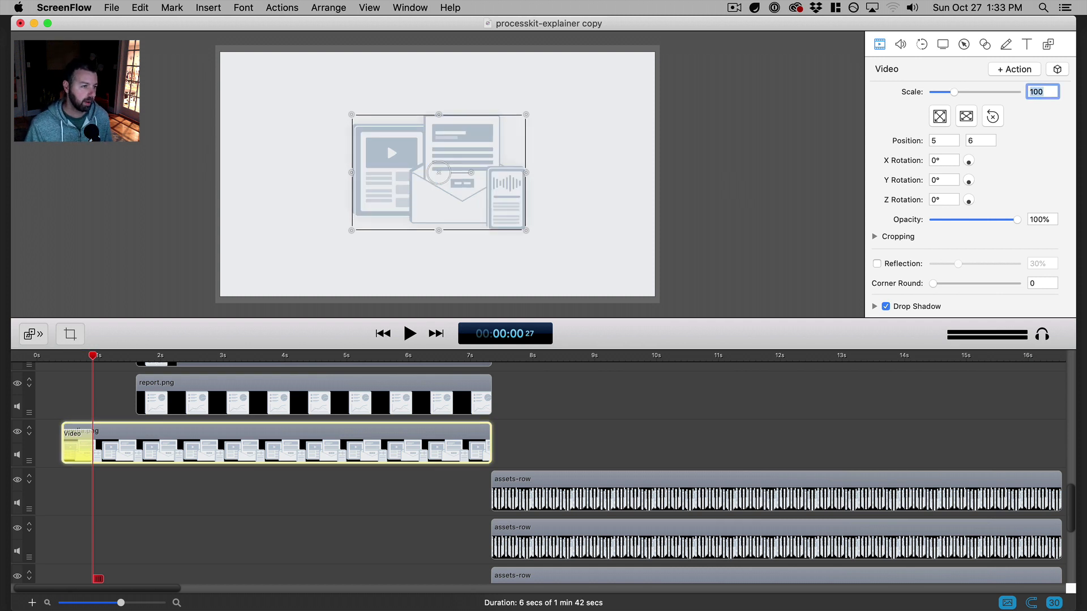
{"action": "left_click", "coordinate": [285, 371]}
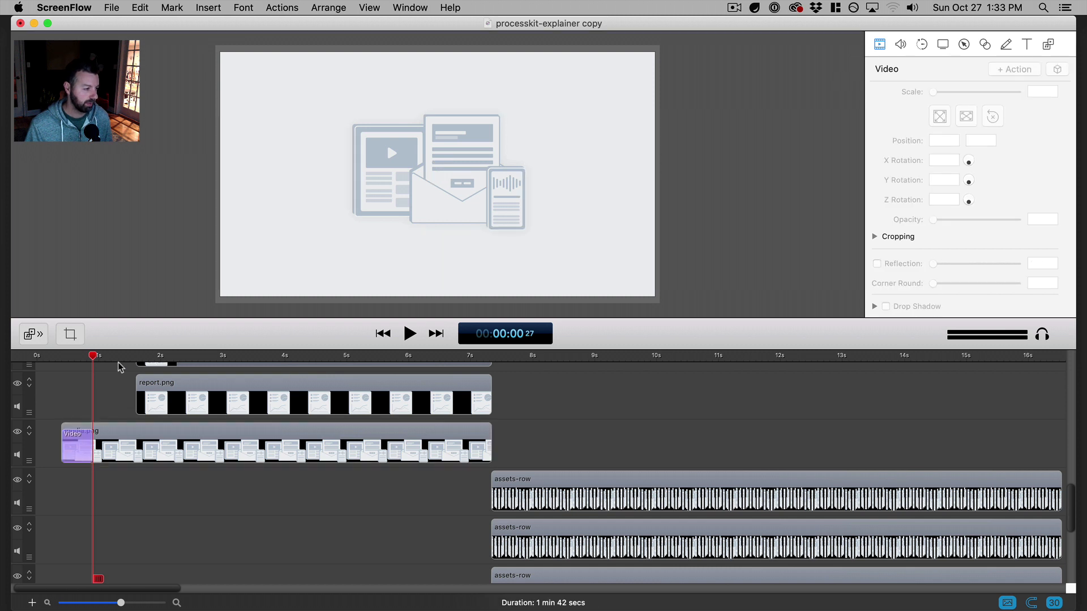
- Play the opening twice to check the media asset growing into view
{"action": "left_click", "coordinate": [376, 330]}
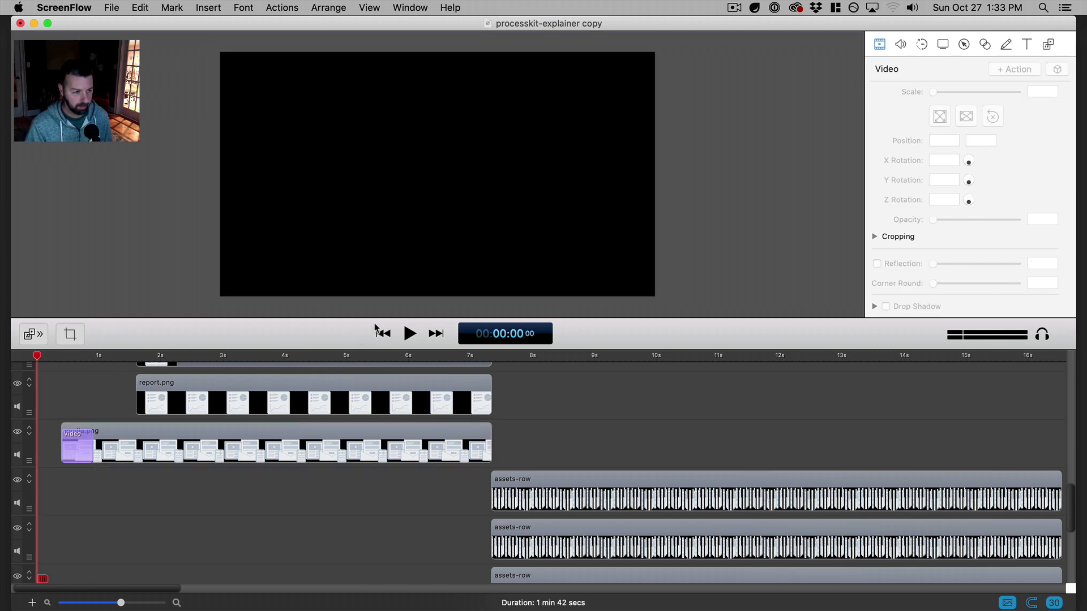
{"action": "key", "text": "space"}
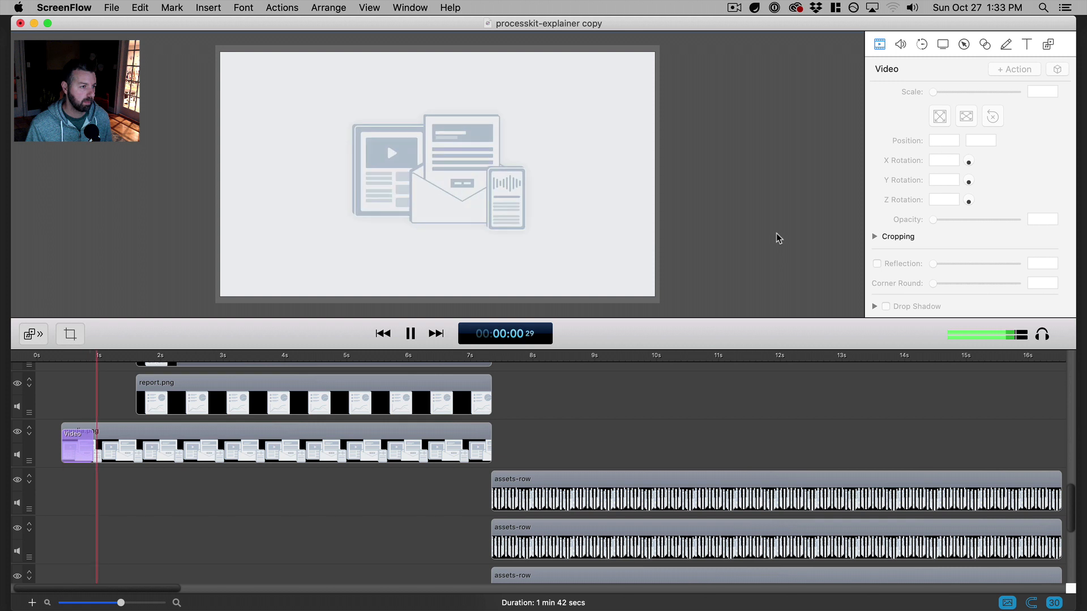
{"action": "key", "text": "space"}
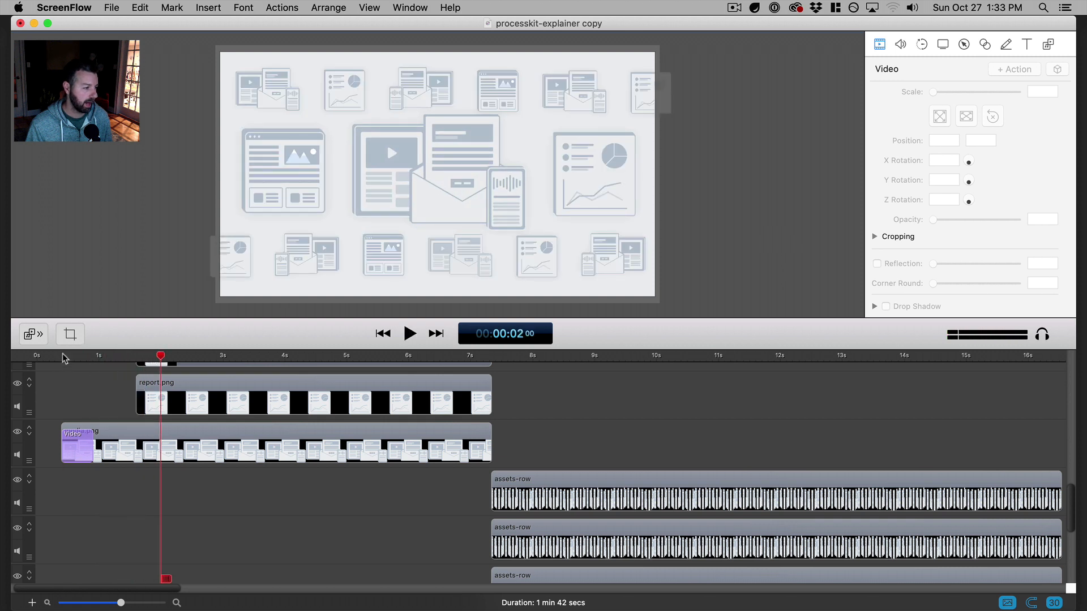
{"action": "left_click", "coordinate": [49, 358]}
{"action": "key", "text": "space"}
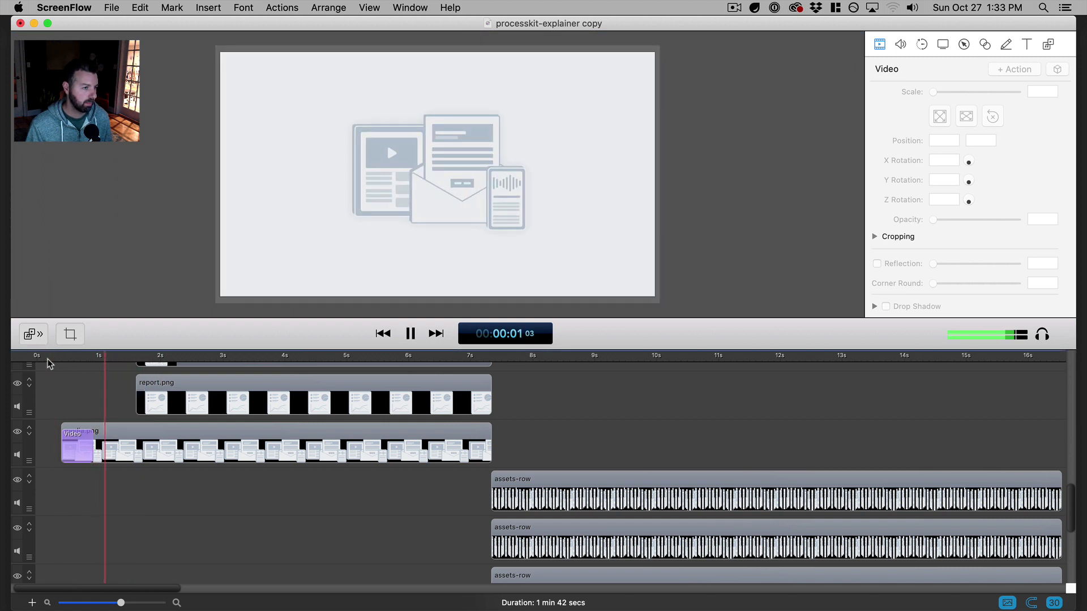
{"action": "key", "text": "space"}
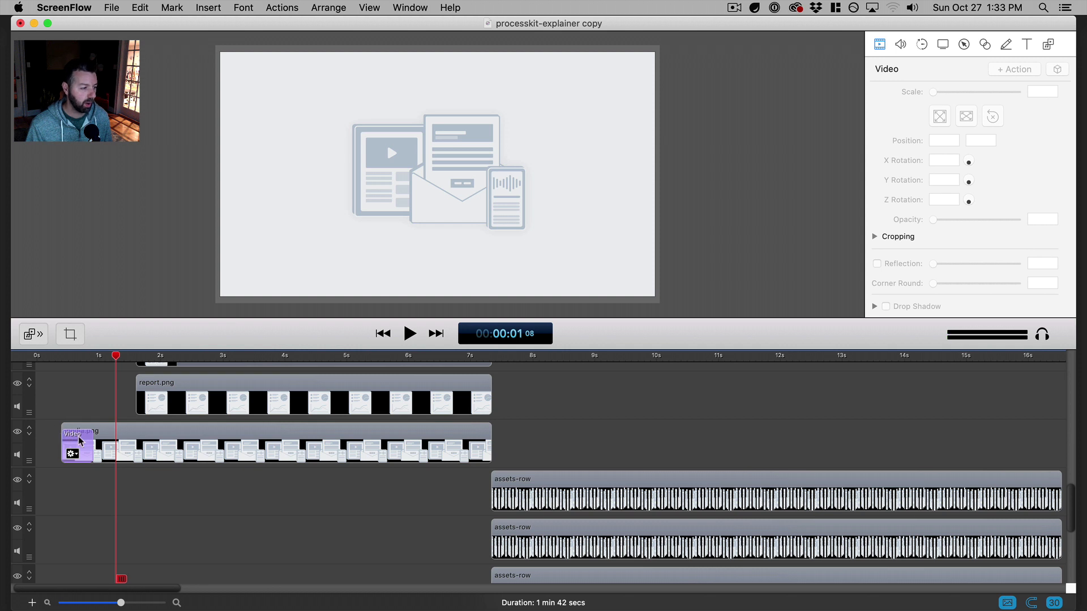
- Add a second video action to the media.png clip directly after the first, ending at 1 second 8 frames
{"action": "left_click", "coordinate": [104, 360]}
{"action": "mouse_move", "coordinate": [104, 361]}
{"action": "left_mouse_down"}
{"action": "mouse_move", "coordinate": [94, 361]}
{"action": "mouse_move", "coordinate": [115, 361]}
{"action": "left_mouse_up"}
{"action": "left_click", "coordinate": [170, 439]}
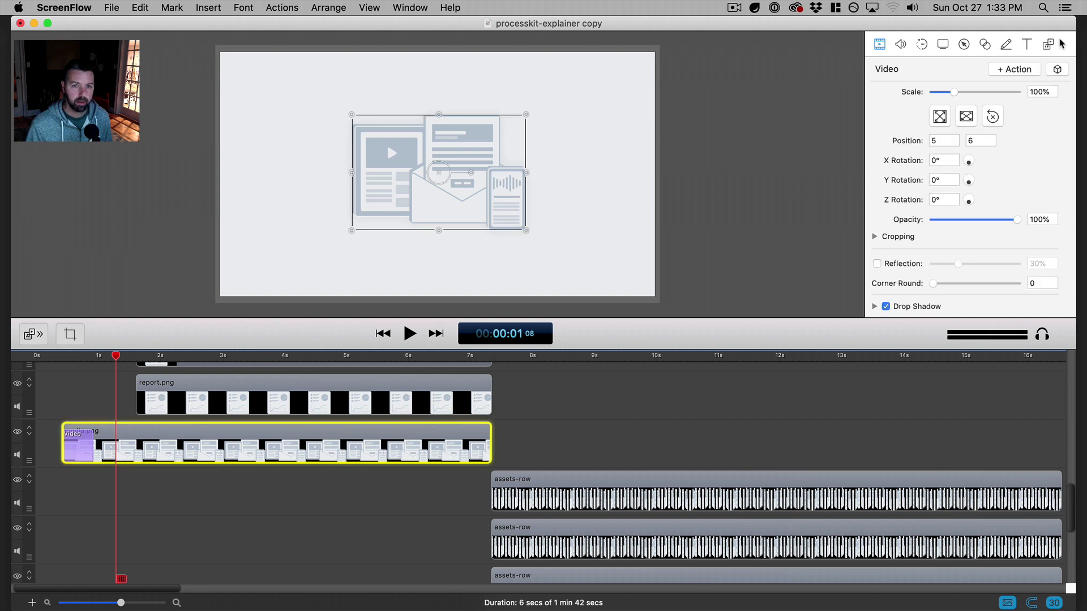
{"action": "left_click", "coordinate": [1031, 70]}
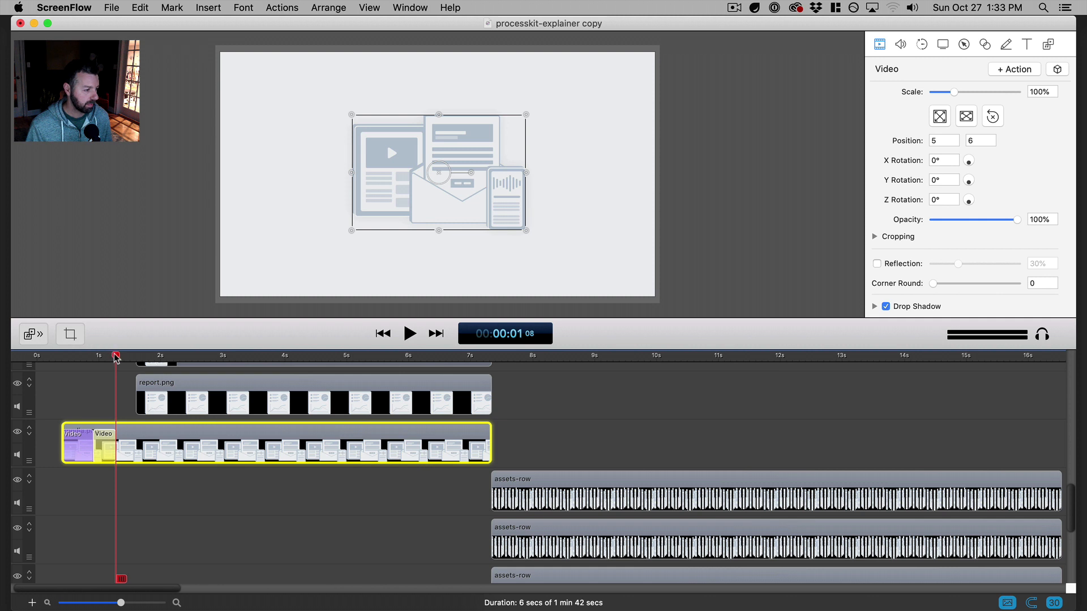
{"action": "left_click_drag", "start_coordinate": [116, 356], "coordinate": [95, 360]}
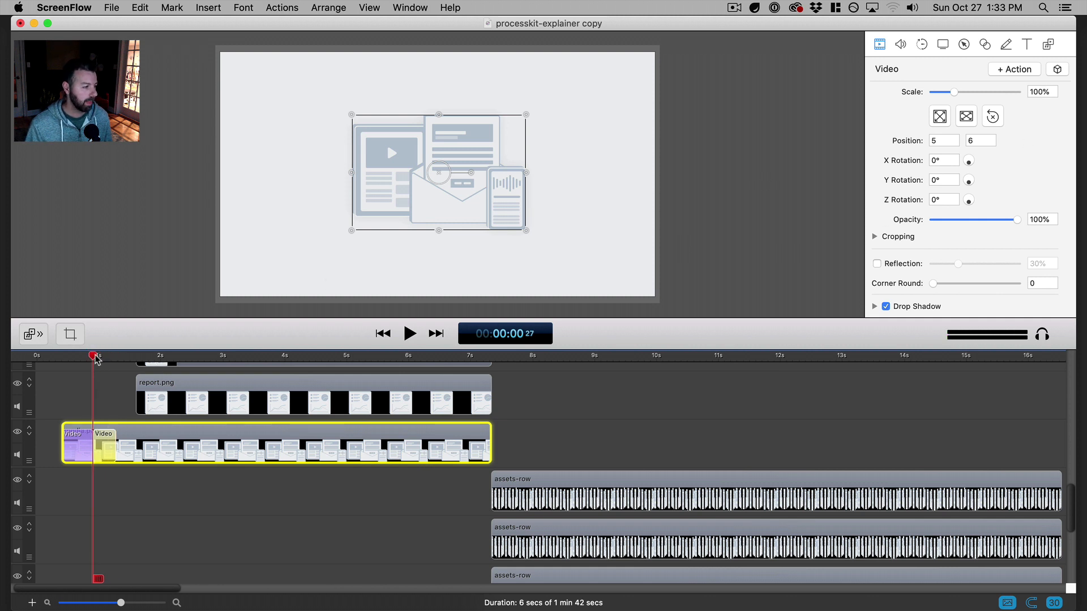
{"action": "left_click_drag", "start_coordinate": [94, 357], "coordinate": [115, 358]}
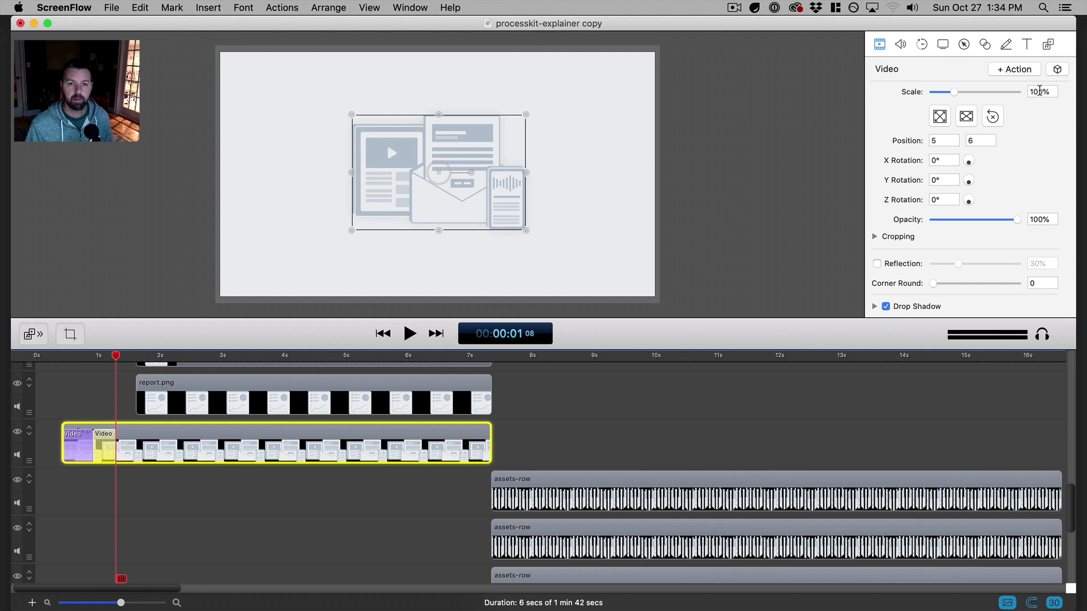
- Set the media asset's scale to 75% at the end of the second video action
{"action": "double_click", "coordinate": [1039, 91]}
{"action": "type", "text": "75"}
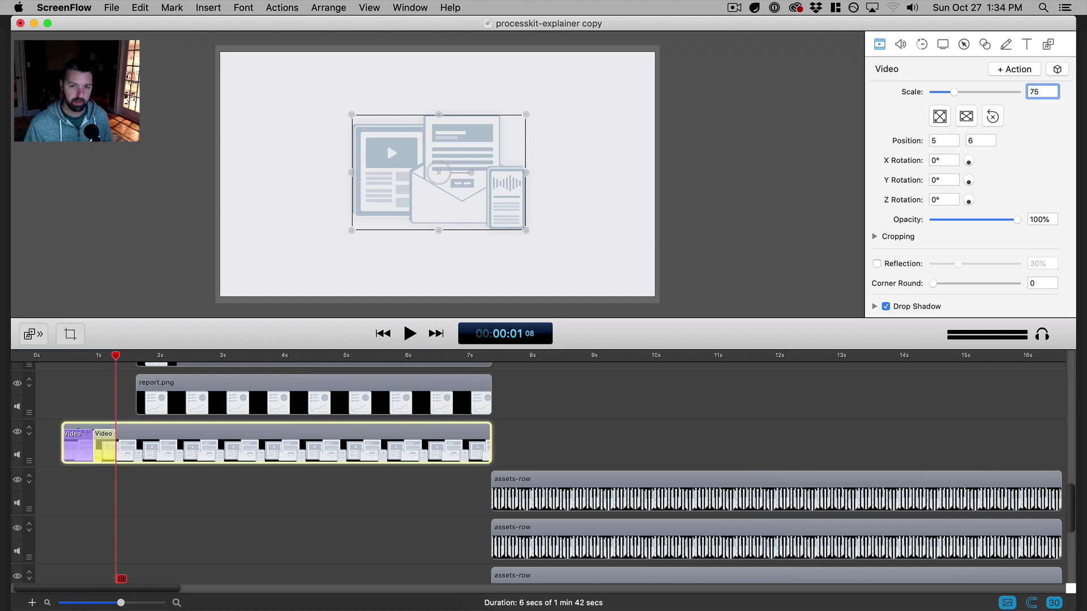
{"action": "key", "text": "Return"}
{"action": "left_click", "coordinate": [425, 274]}
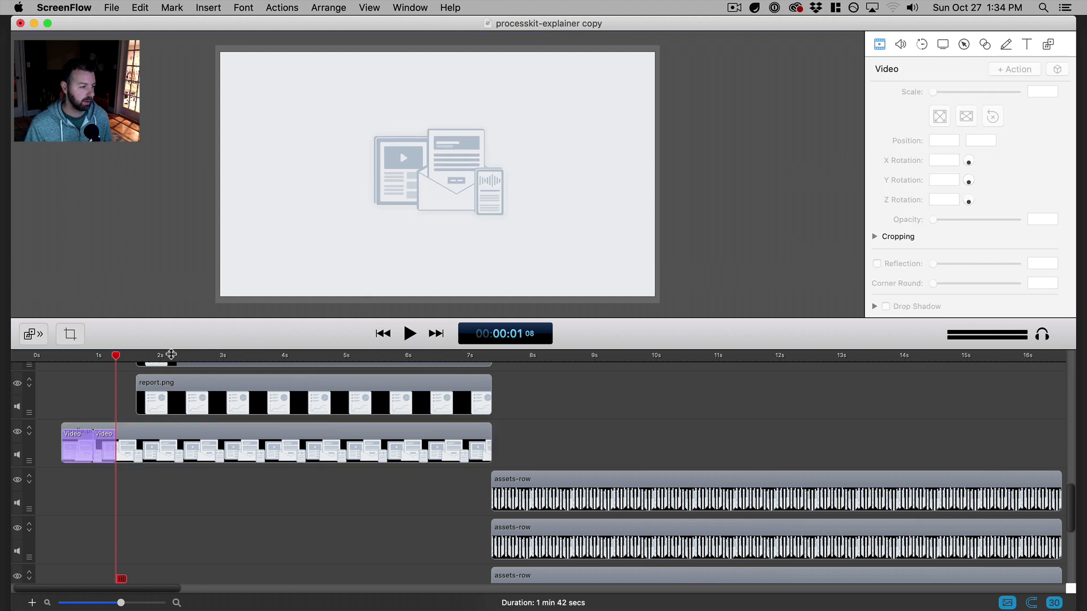
- Play the opening twice to check the media asset's grow-and-shrink bounce
{"action": "key", "text": "Home"}
{"action": "key", "text": "space"}
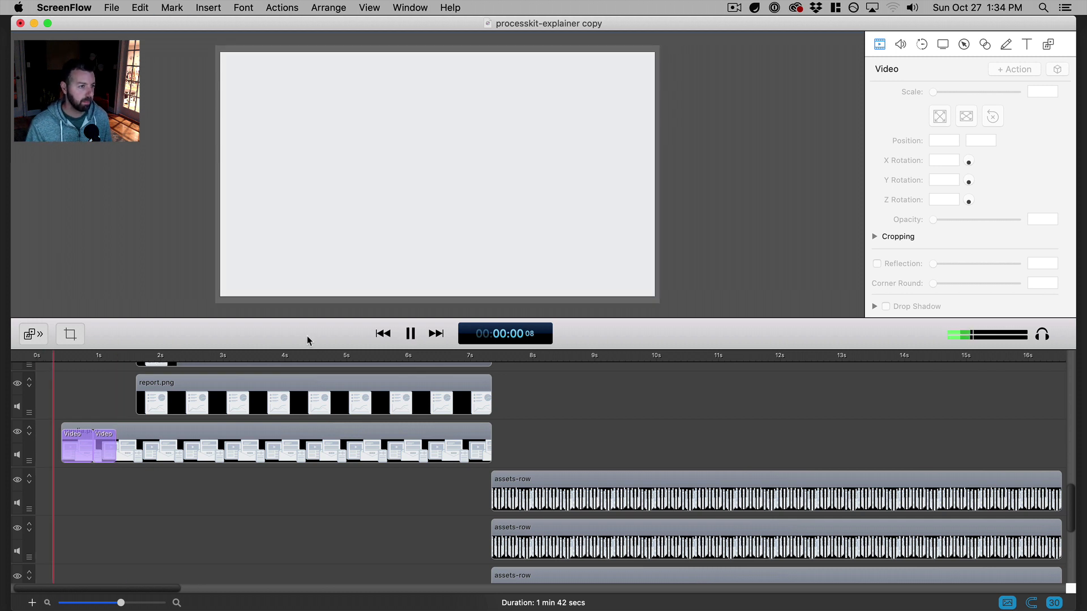
{"action": "key", "text": "space"}
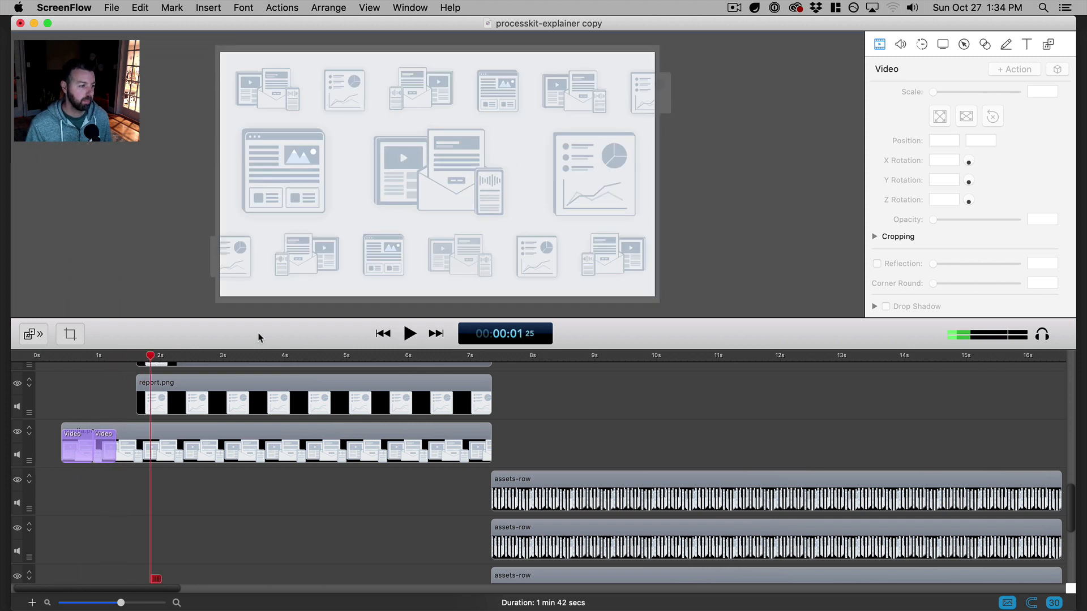
{"action": "left_click", "coordinate": [54, 357]}
{"action": "key", "text": "space"}
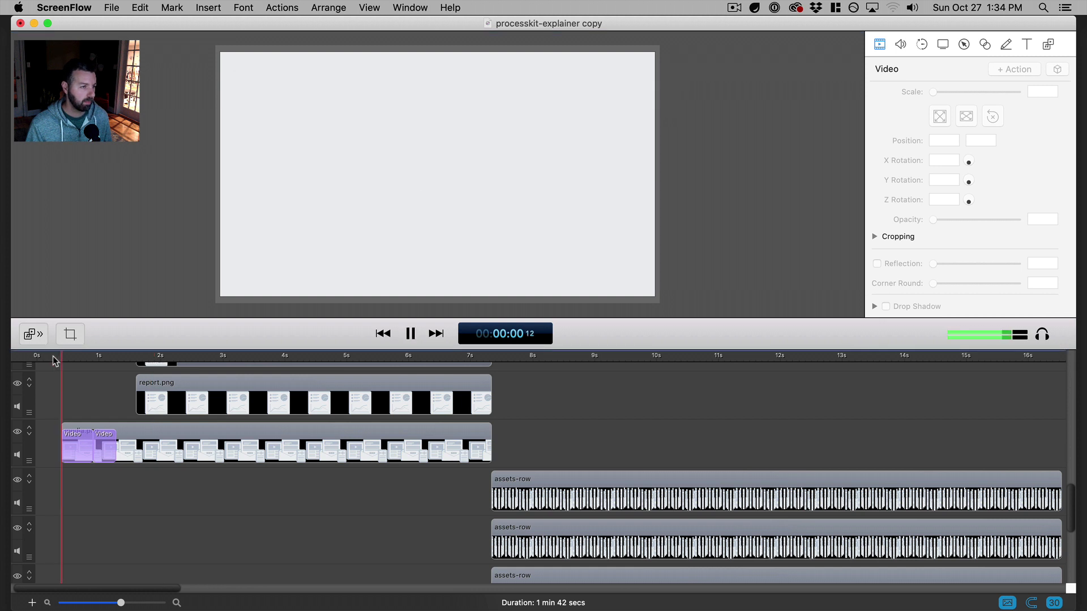
{"action": "key", "text": "space"}
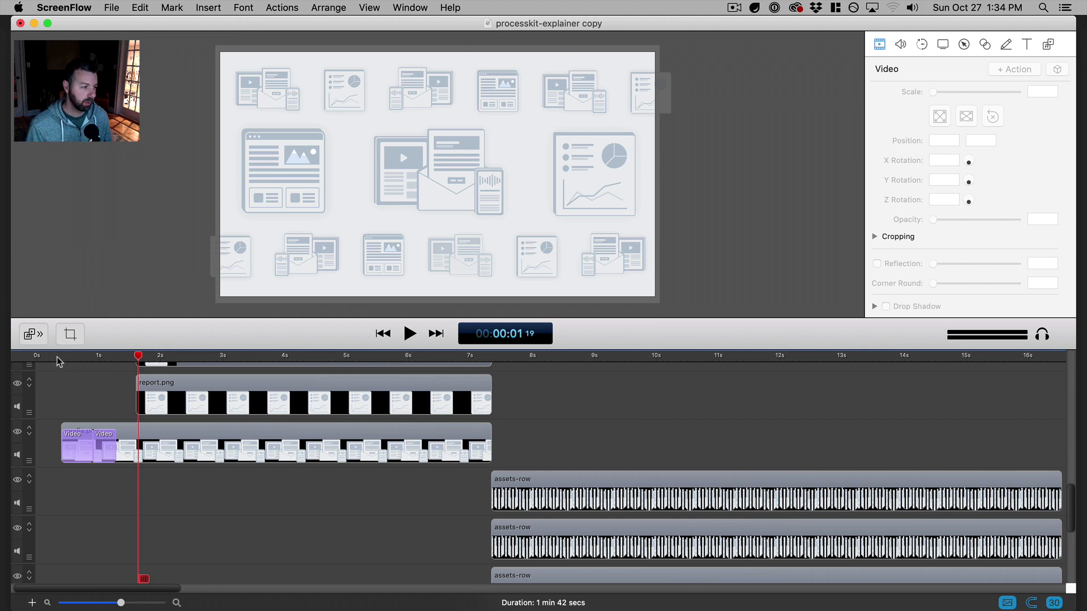
- Shorten media.png's two video actions so the first ends at about 0.7 seconds and the second at about 0.8 seconds
{"action": "left_click", "coordinate": [59, 360]}
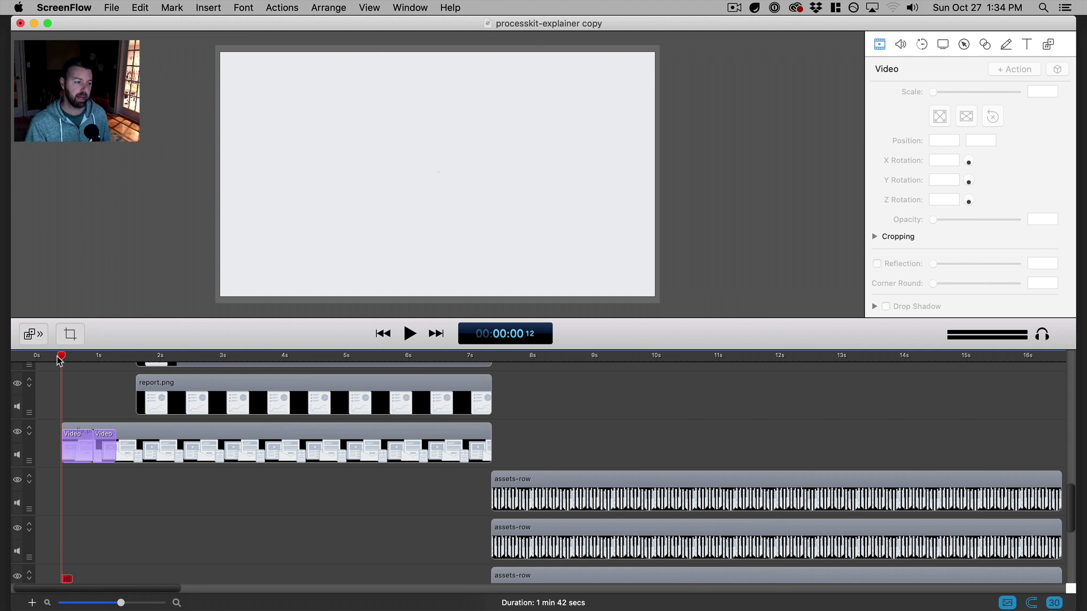
{"action": "left_click", "coordinate": [88, 449]}
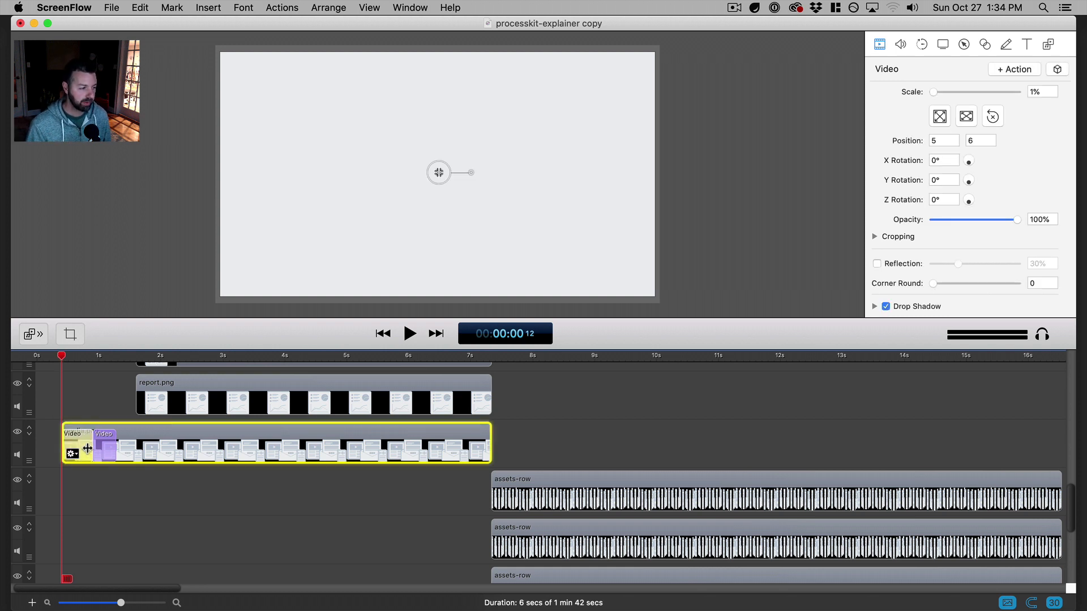
{"action": "mouse_move", "coordinate": [89, 448]}
{"action": "left_mouse_down"}
{"action": "mouse_move", "coordinate": [76, 449]}
{"action": "mouse_move", "coordinate": [88, 446]}
{"action": "left_mouse_up"}
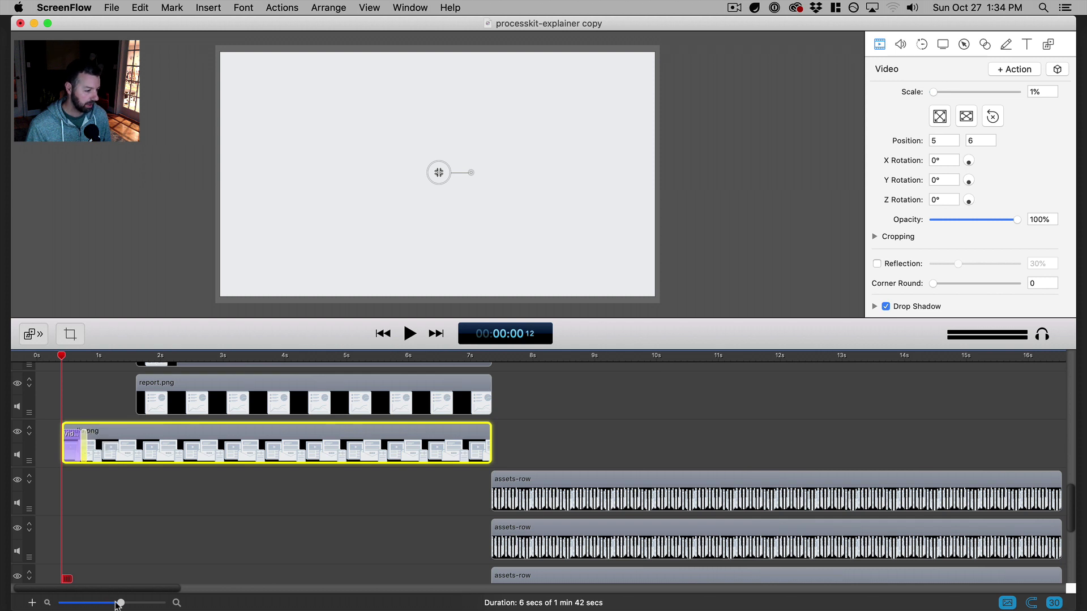
- Play the opening from about 0.2 seconds to check the faster bounce of the media asset
{"action": "left_click_drag", "start_coordinate": [121, 604], "coordinate": [138, 602]}
{"action": "left_click", "coordinate": [176, 509]}
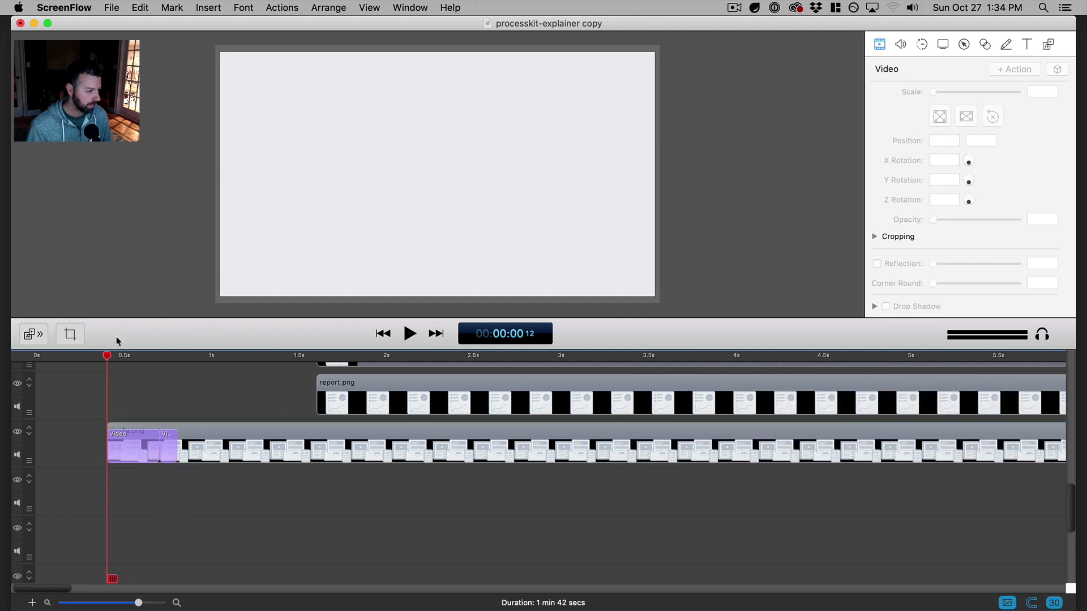
{"action": "left_click", "coordinate": [73, 356]}
{"action": "key", "text": "space"}
{"action": "key", "text": "space"}
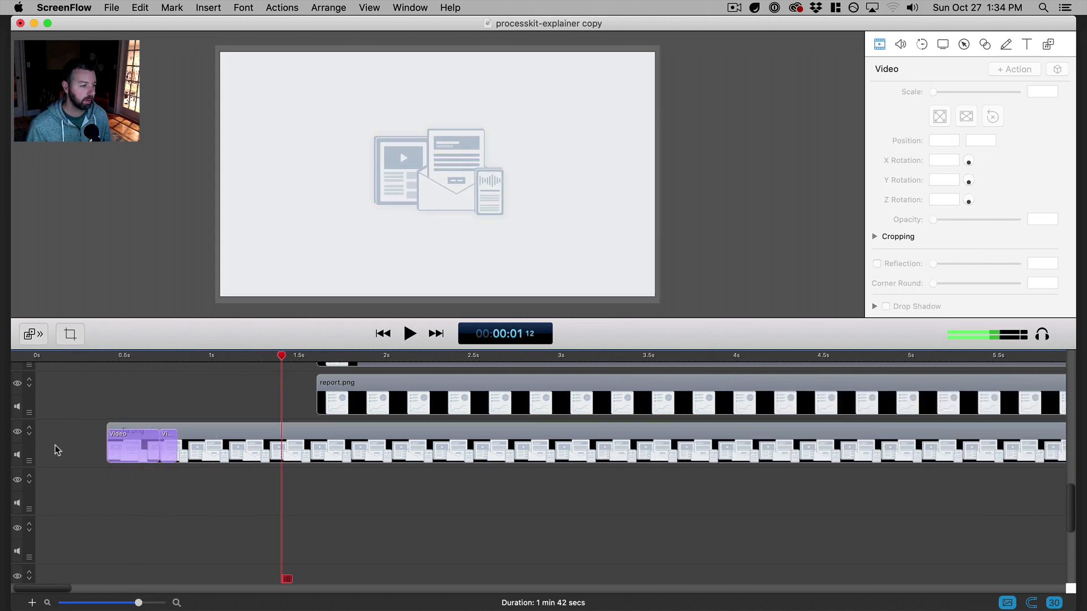
{"action": "mouse_move", "coordinate": [154, 452]}
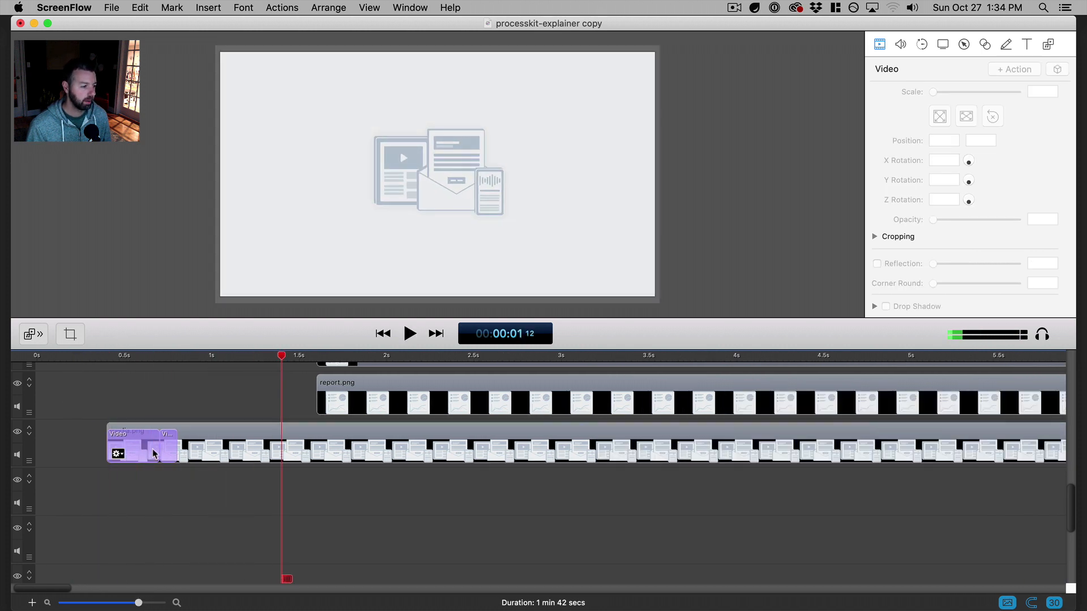
- Replay the media asset's bounce and lengthen its second video action to end at about 0.85 seconds
{"action": "left_click", "coordinate": [64, 358]}
{"action": "key", "text": "space"}
{"action": "key", "text": "space"}
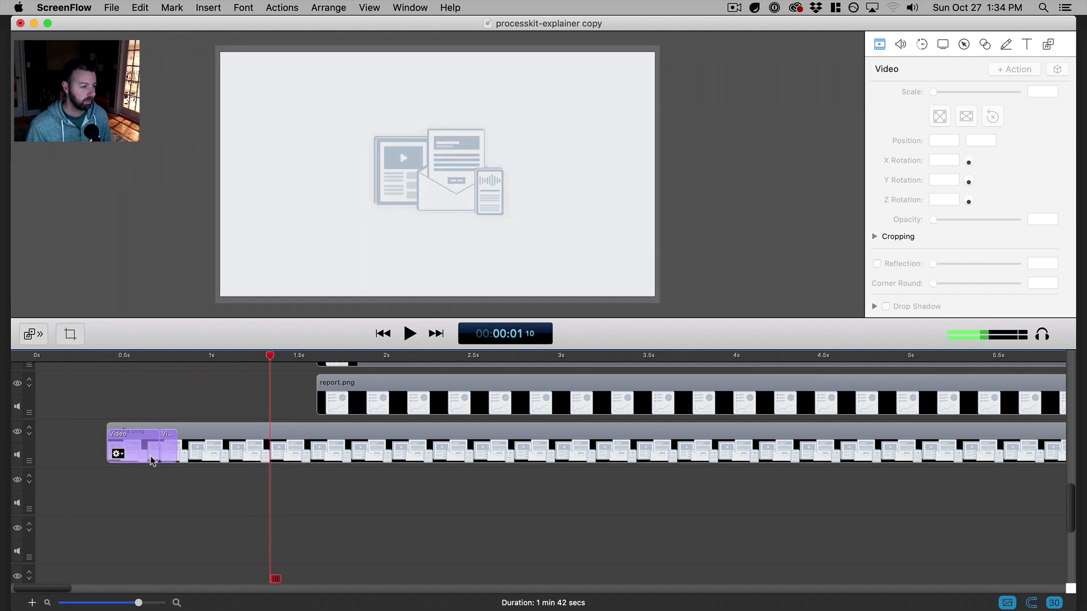
{"action": "left_click", "coordinate": [173, 460]}
{"action": "left_click_drag", "start_coordinate": [176, 446], "coordinate": [181, 446]}
- Play the opening from about 0.1 seconds to check the media asset's slightly slower settle
{"action": "left_click", "coordinate": [56, 357]}
{"action": "key", "text": "space"}
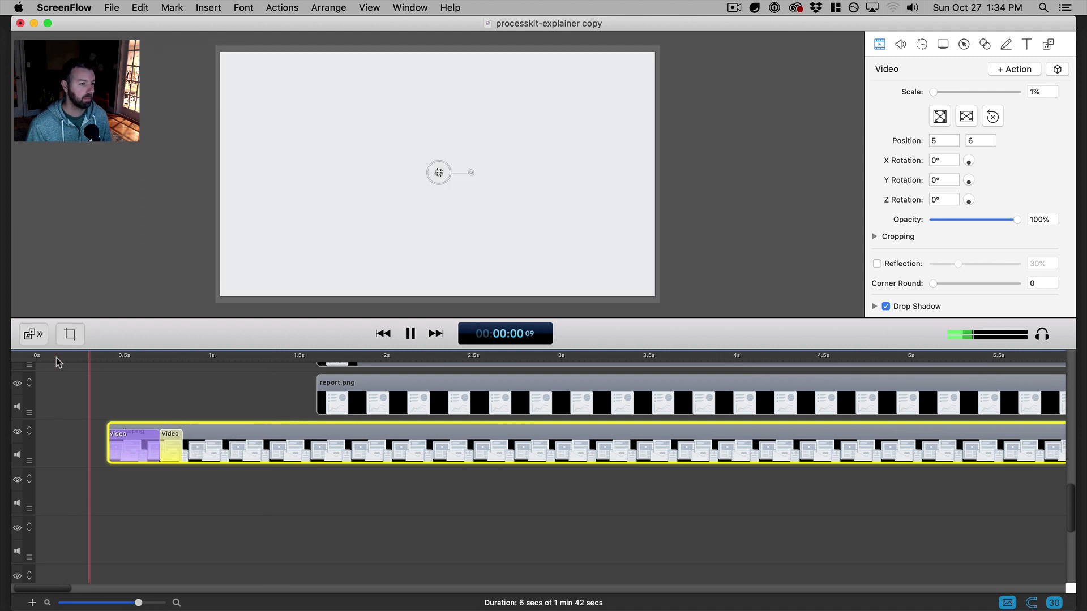
{"action": "key", "text": "space"}
{"action": "left_click", "coordinate": [220, 545]}
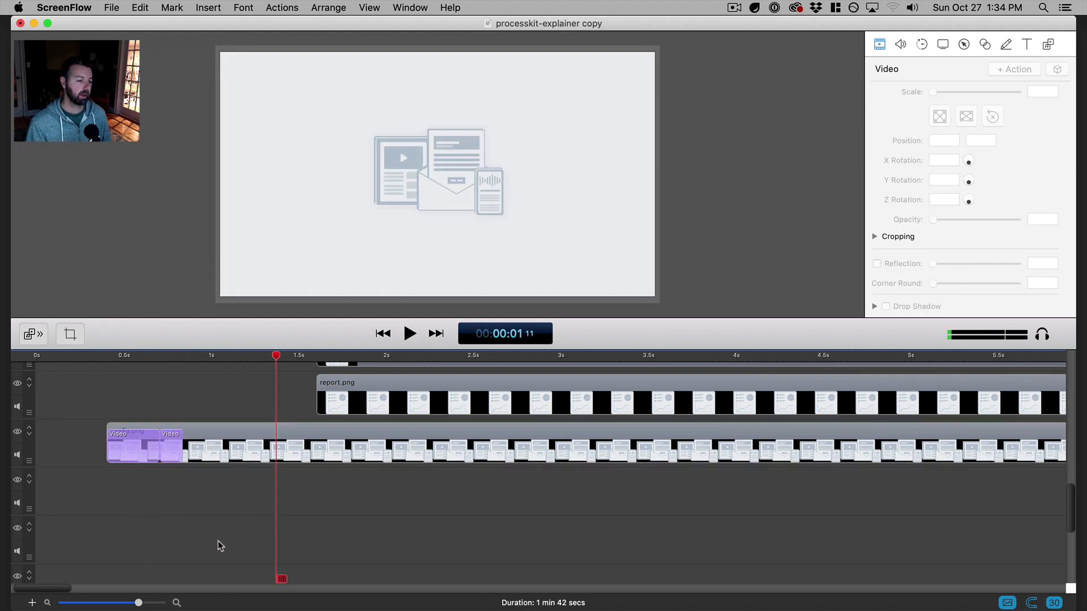
- Look through the asset clips in the timeline to find the next asset to animate
{"action": "left_click_drag", "start_coordinate": [138, 603], "coordinate": [122, 603]}
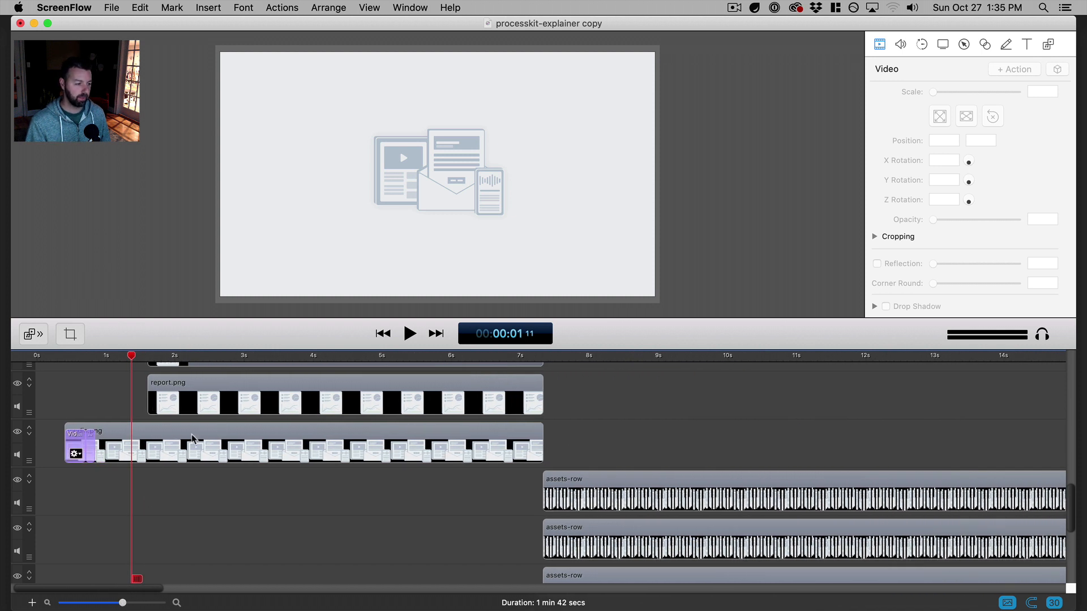
{"action": "left_click", "coordinate": [77, 452]}
{"action": "left_click", "coordinate": [803, 207]}
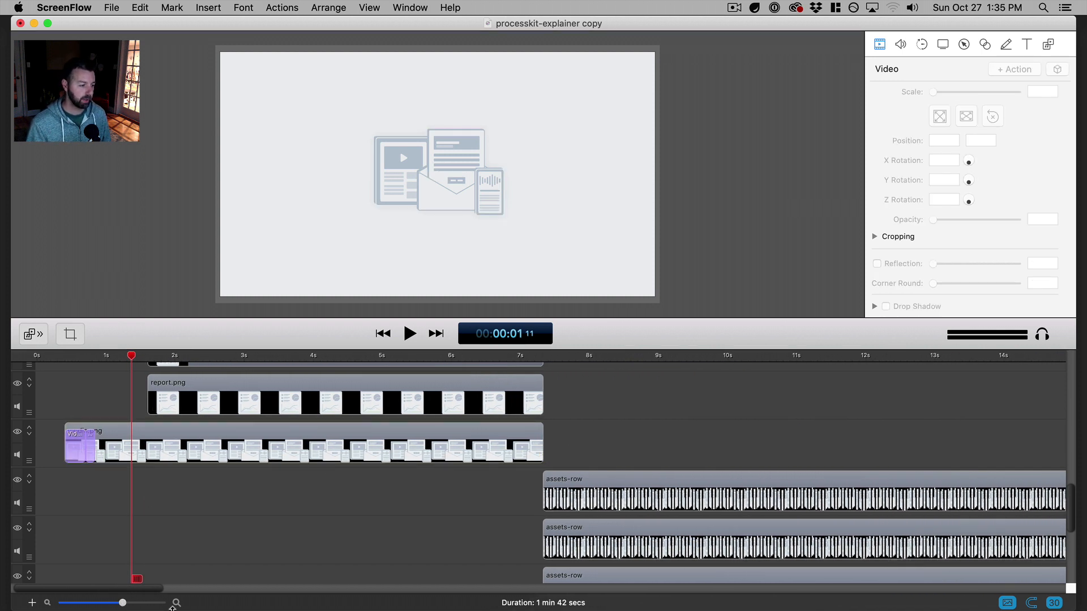
{"action": "left_click_drag", "start_coordinate": [124, 603], "coordinate": [113, 603]}
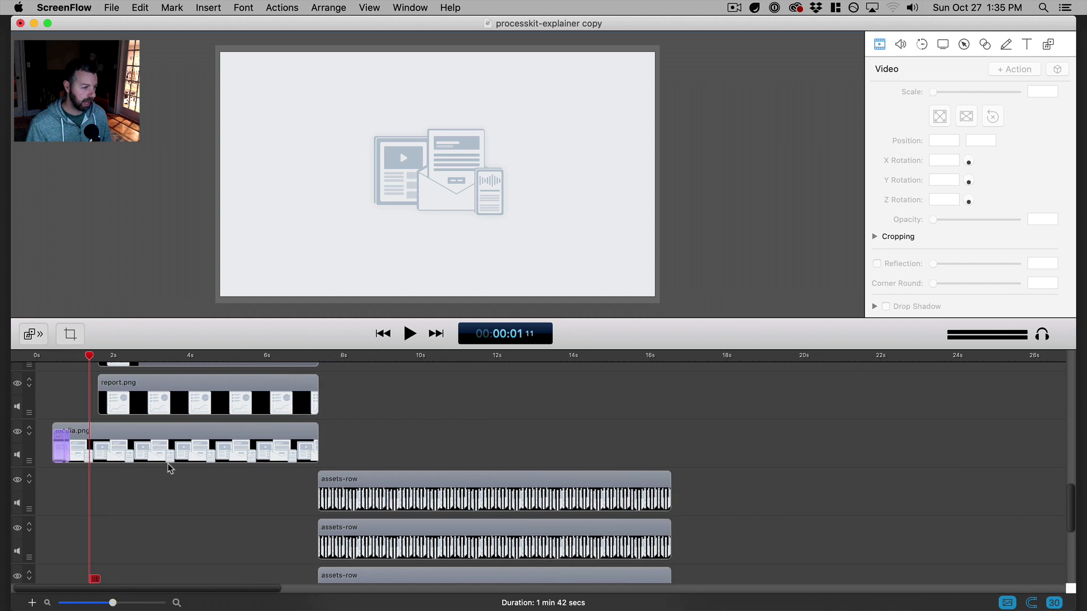
{"action": "scroll", "coordinate": [169, 468], "scroll_direction": "up", "scroll_amount": 2}
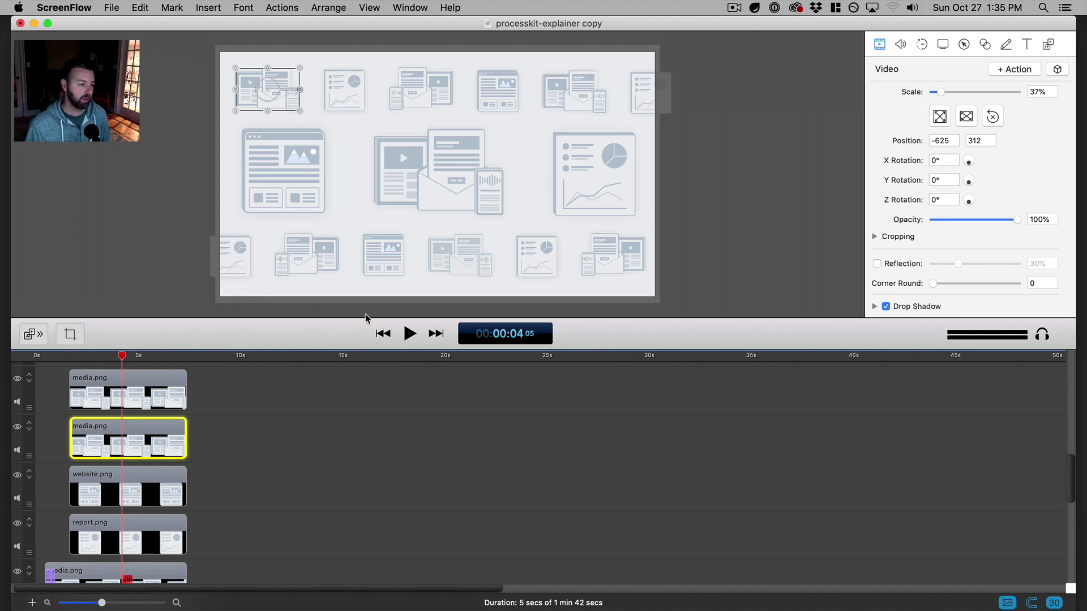
{"action": "left_click", "coordinate": [146, 398]}
{"action": "scroll", "coordinate": [78, 480], "scroll_direction": "down", "scroll_amount": 1}
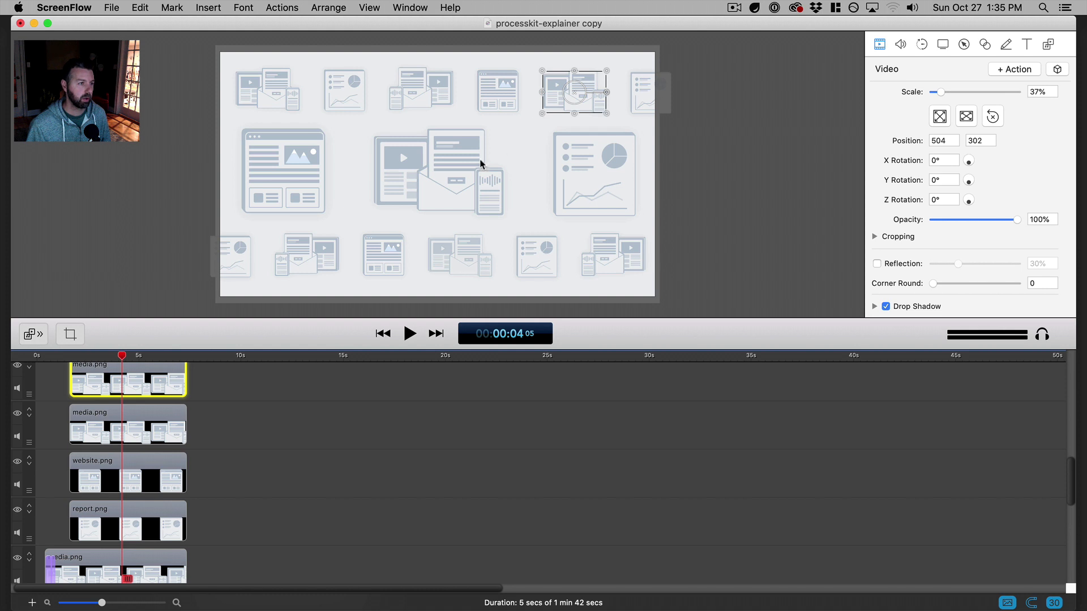
- Add a video action to the report asset in the canvas's upper row, with a 55% end scale and a 0.3-second duration
{"action": "left_click", "coordinate": [350, 91]}
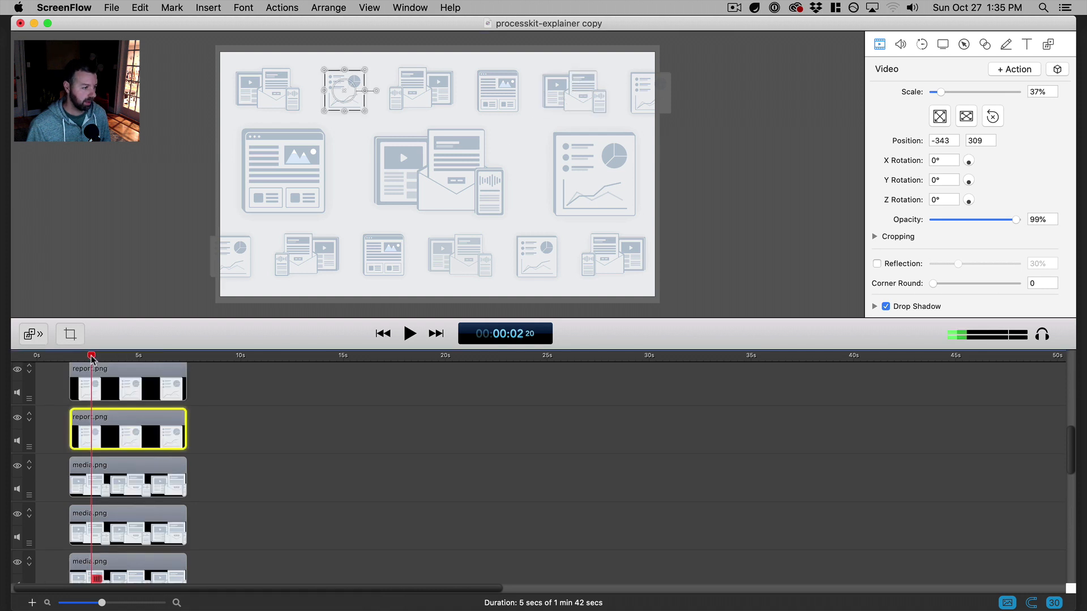
{"action": "left_click", "coordinate": [1018, 70]}
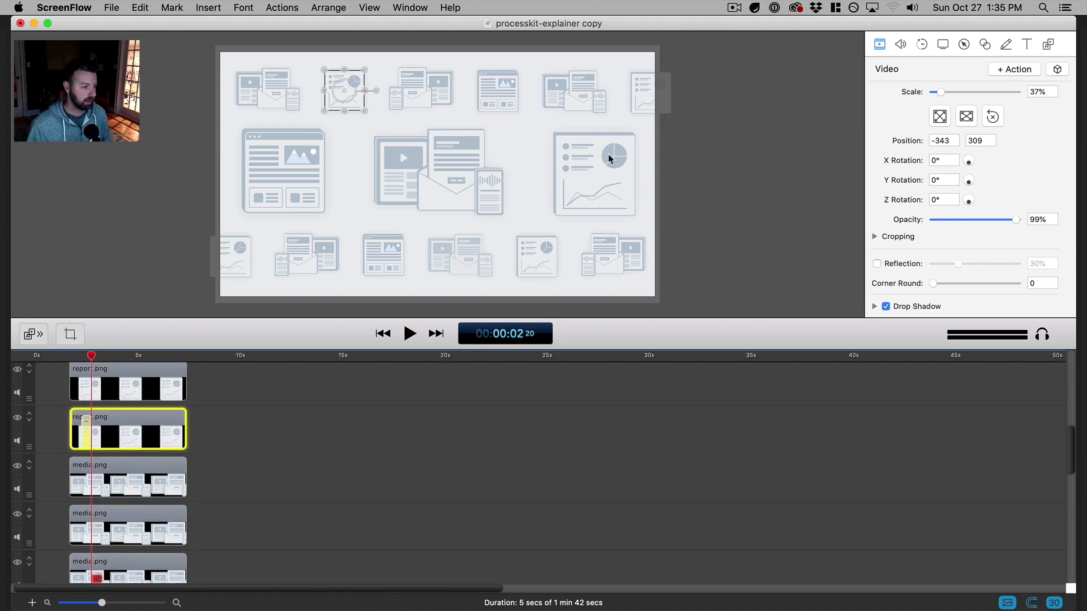
{"action": "double_click", "coordinate": [1046, 91]}
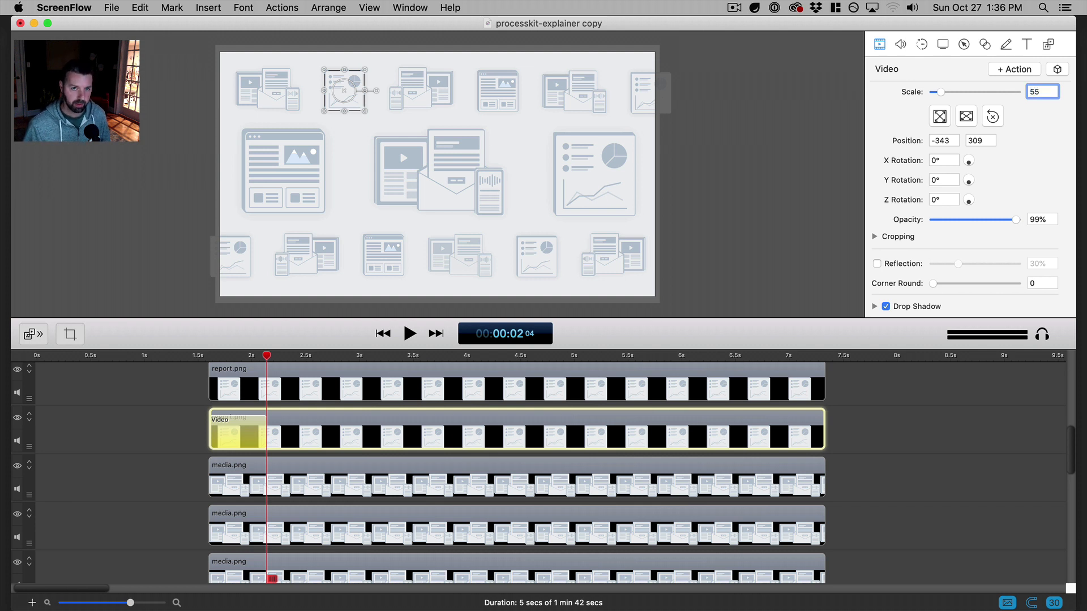
{"action": "key", "text": "Return"}
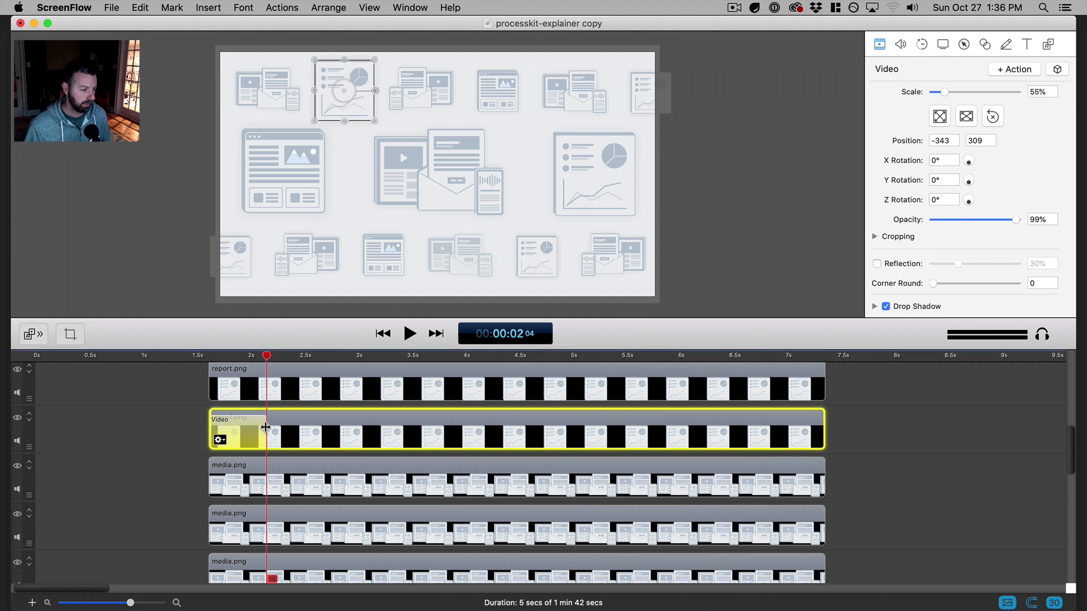
{"action": "left_click_drag", "start_coordinate": [265, 435], "coordinate": [237, 428]}
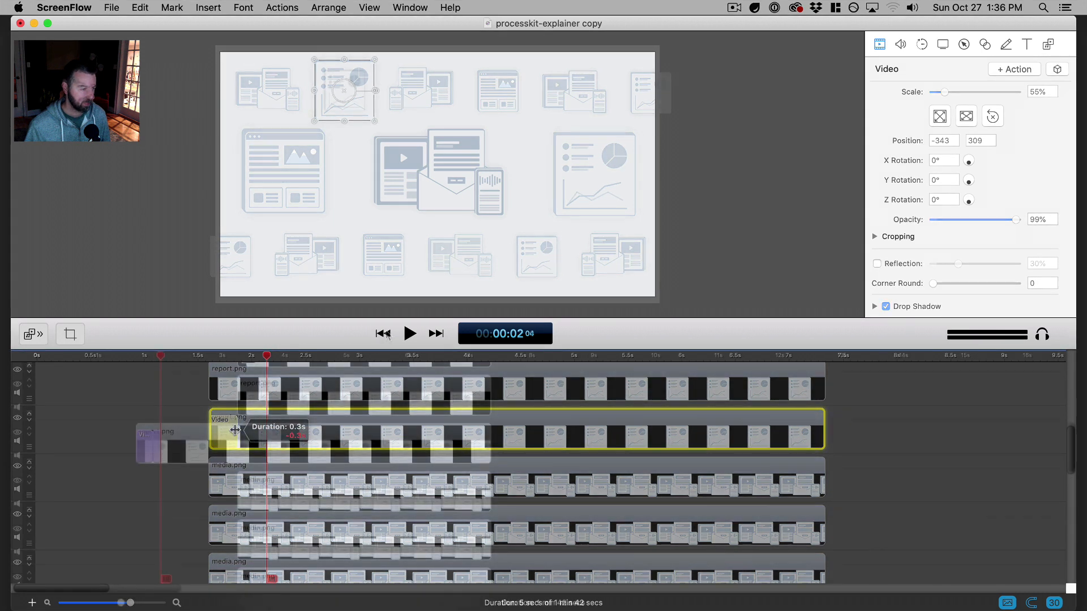
- Play the opening from the start to check the report asset's bounce and timing against the narration
{"action": "left_click", "coordinate": [386, 333]}
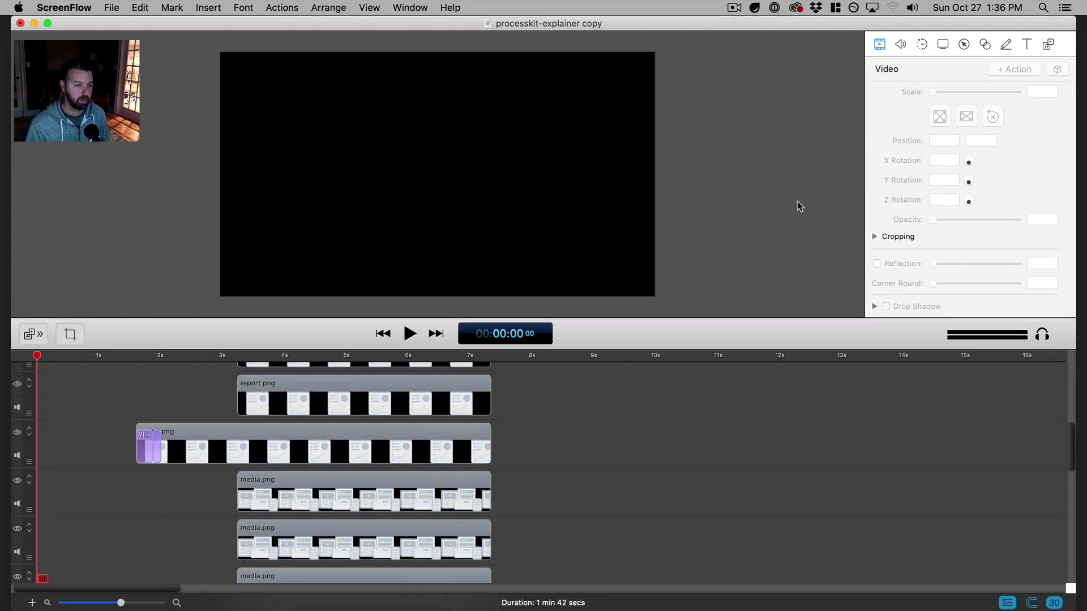
{"action": "key", "text": "space"}
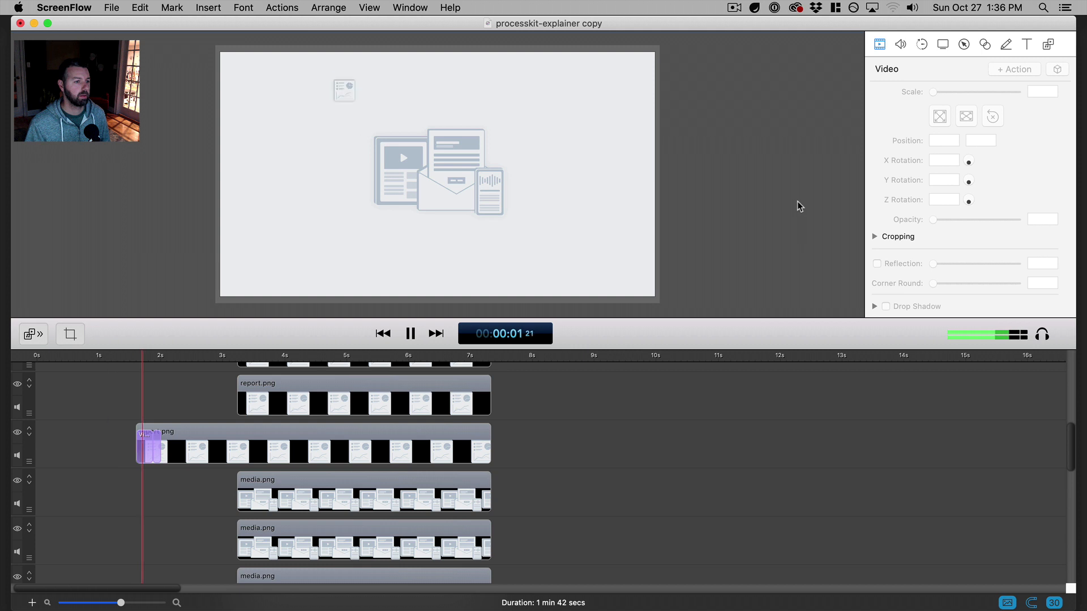
{"action": "key", "text": "space"}
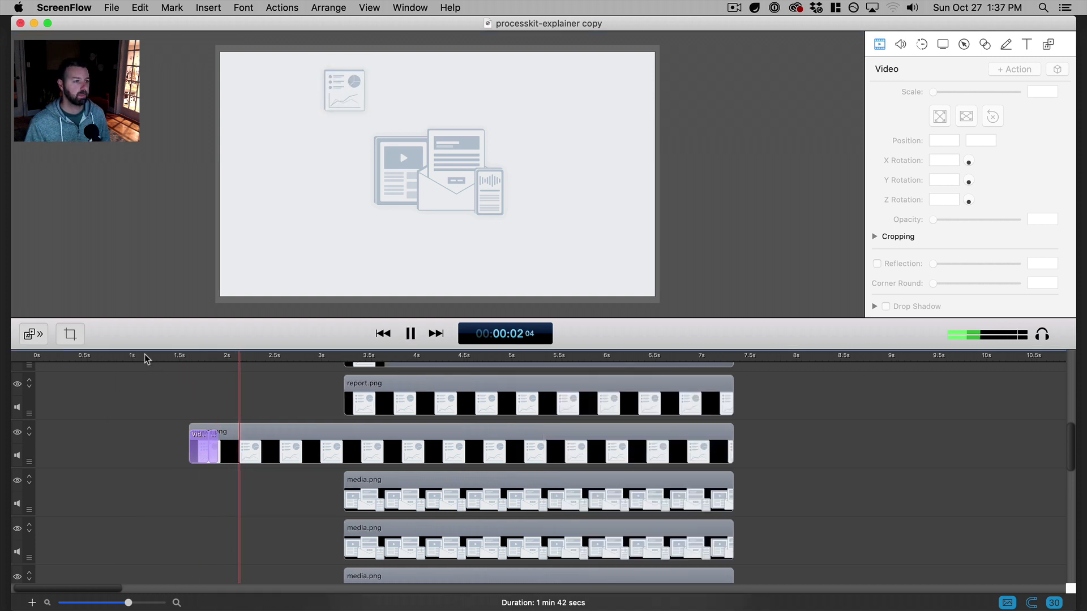
{"action": "key", "text": "space"}
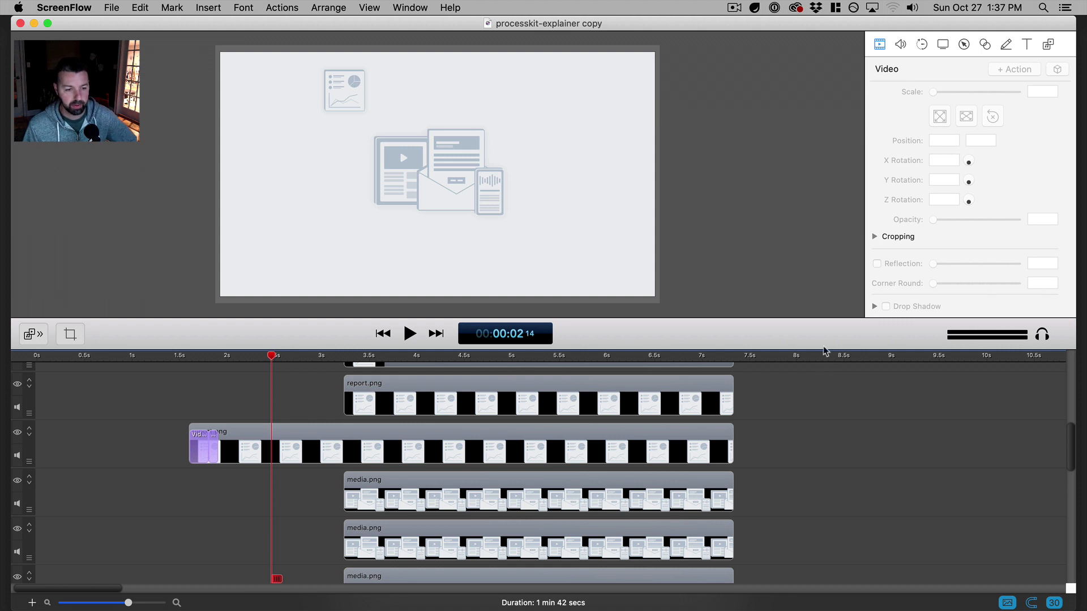
{"action": "left_click", "coordinate": [650, 448]}
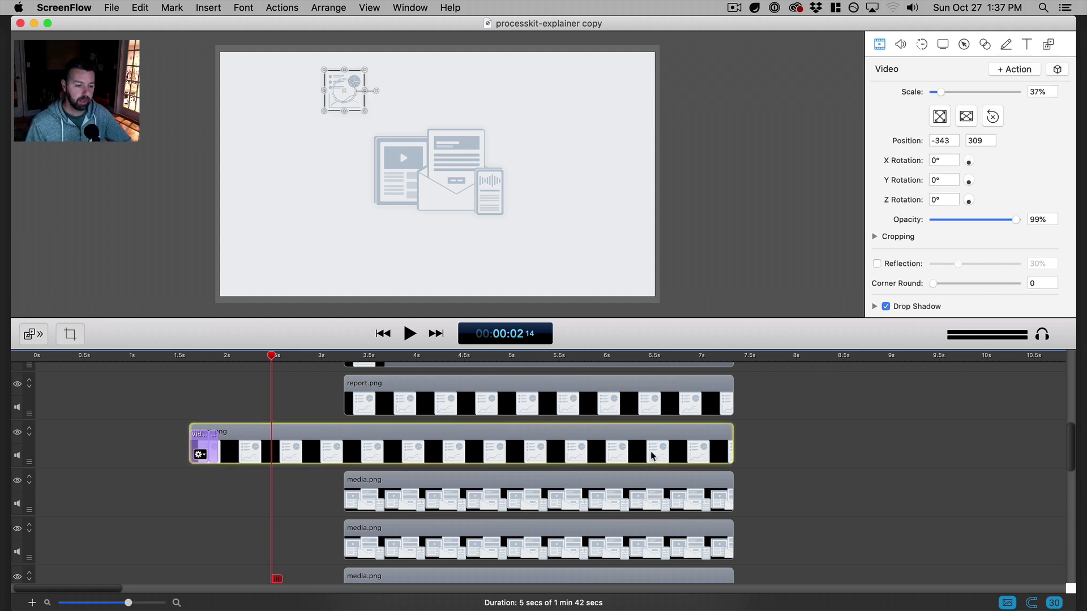
{"action": "left_click", "coordinate": [644, 494]}
{"action": "left_click", "coordinate": [643, 541]}
{"action": "left_click", "coordinate": [787, 477]}
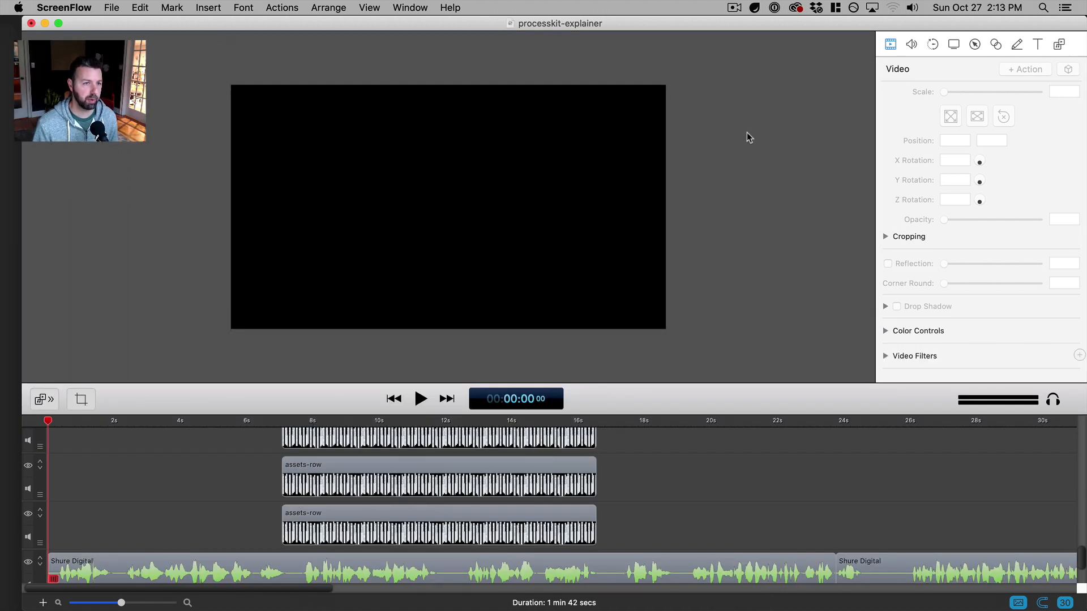
- Play the processkit-explainer project from the start to about 10 seconds to review the full asset sequence
{"action": "key", "text": "space"}
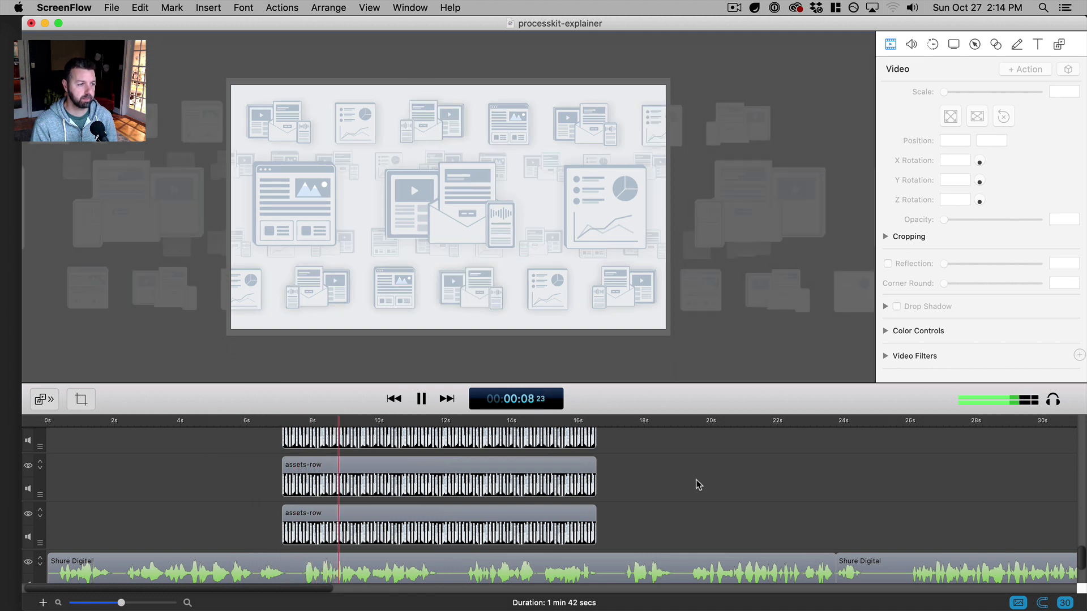
{"action": "key", "text": "space"}
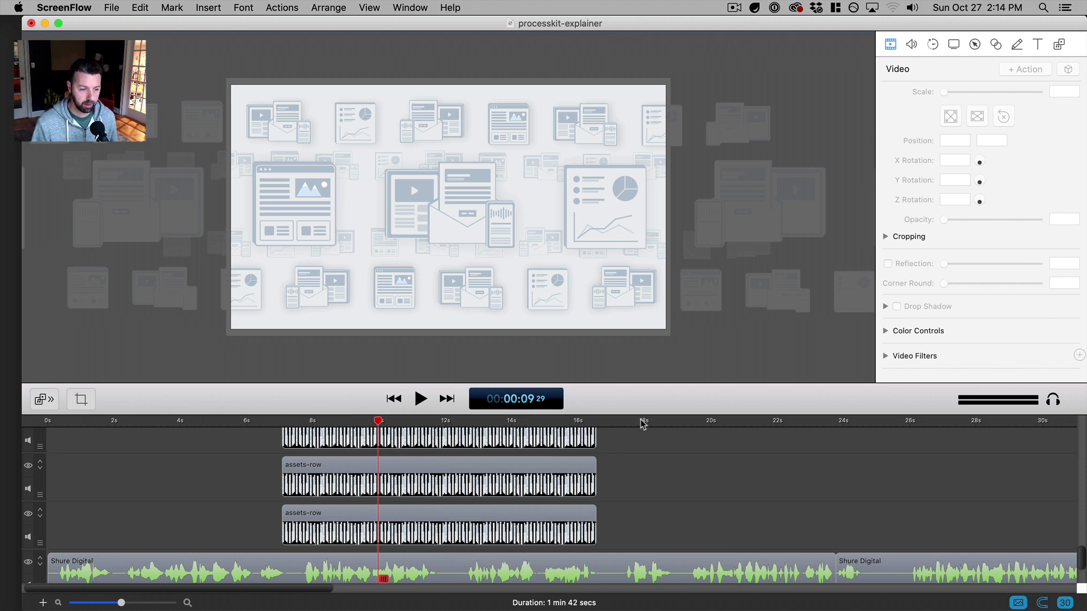
- Detach the timeline into its own window and bring the individual asset clips into view
{"action": "left_click", "coordinate": [396, 5]}
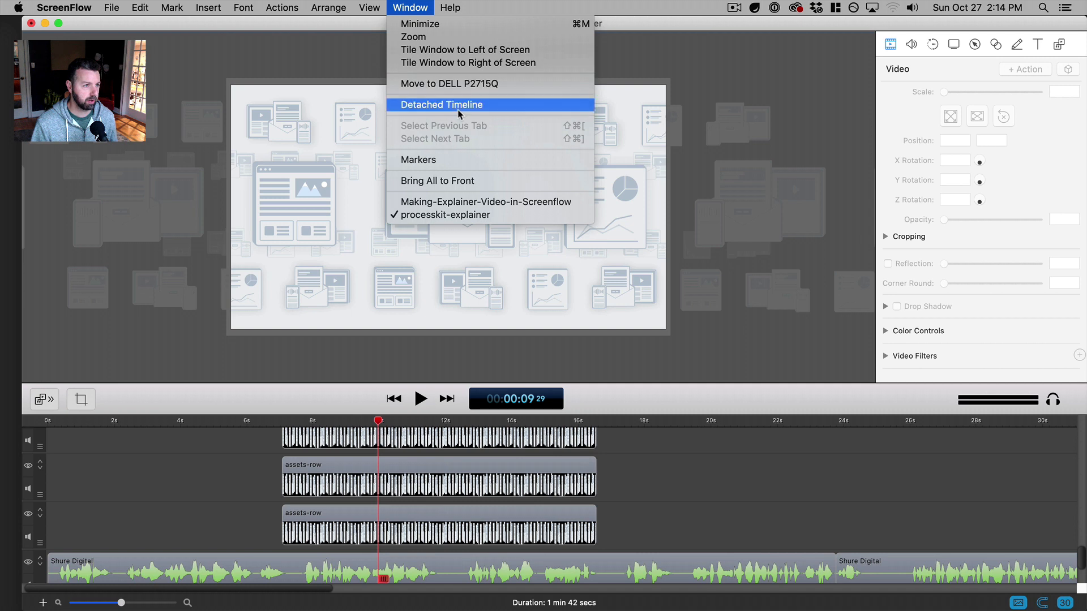
{"action": "left_click", "coordinate": [456, 105]}
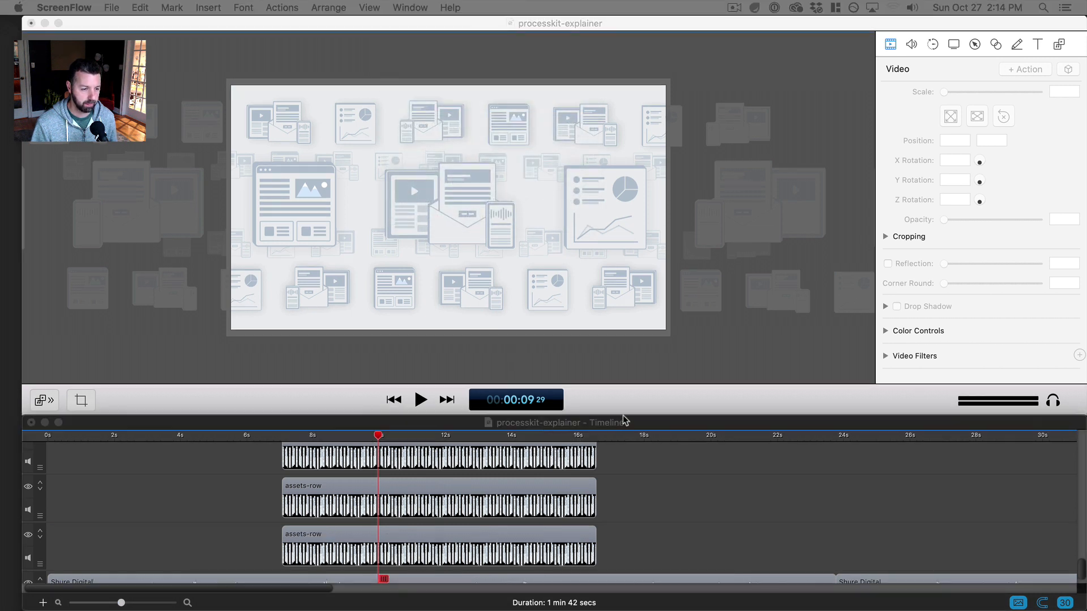
{"action": "scroll", "coordinate": [166, 402], "scroll_direction": "down", "scroll_amount": 2}
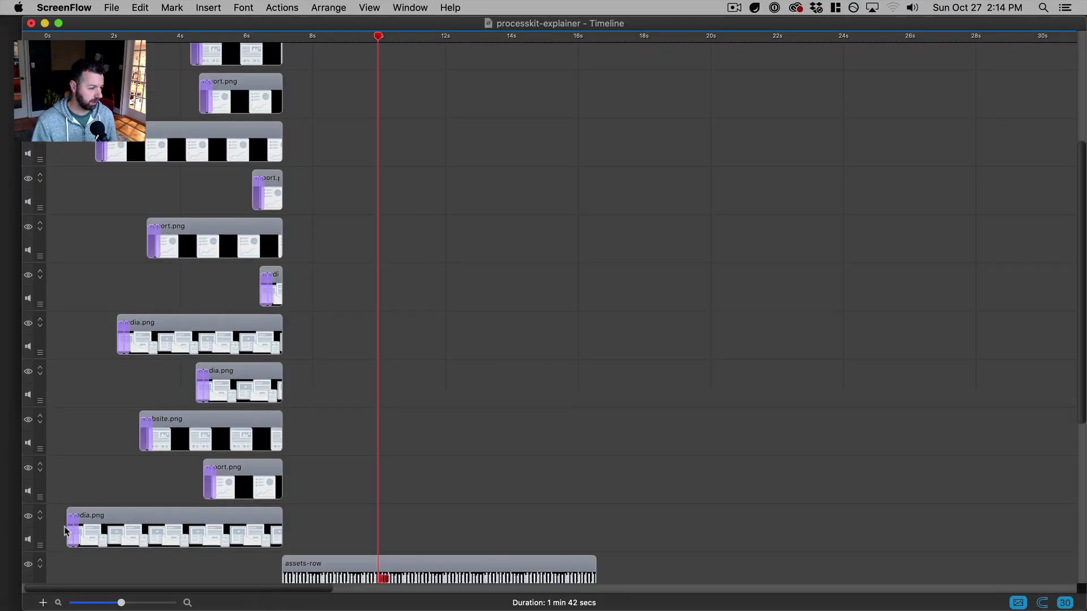
- Examine the staggered start times and bounce actions of the individual media, website and report clips
{"action": "left_click", "coordinate": [111, 532]}
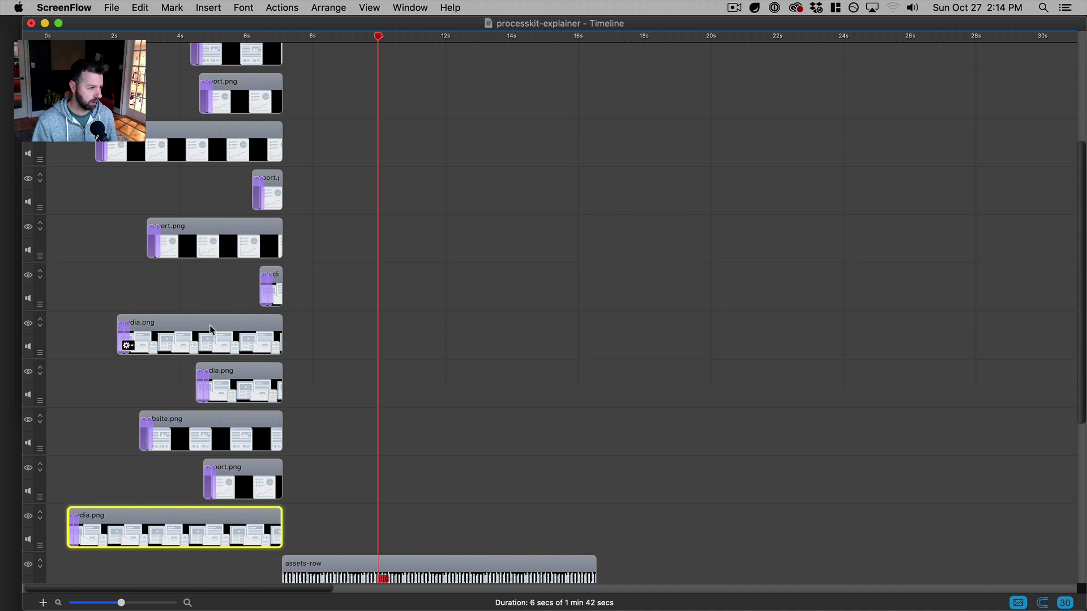
{"action": "left_click", "coordinate": [233, 335]}
{"action": "left_click", "coordinate": [308, 459]}
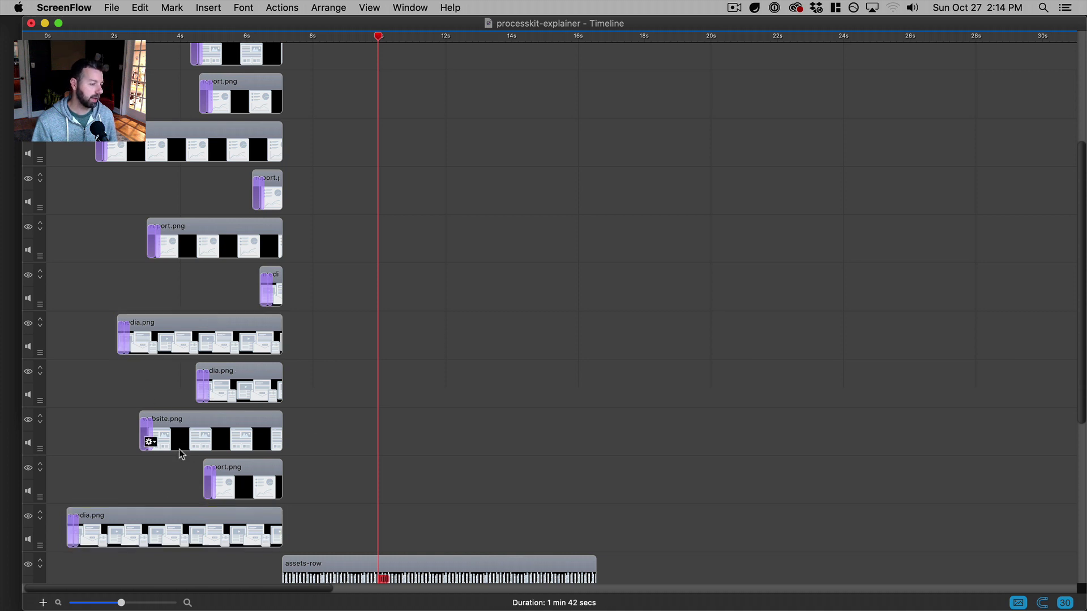
{"action": "scroll", "coordinate": [142, 403], "scroll_direction": "up", "scroll_amount": 1}
{"action": "scroll", "coordinate": [143, 403], "scroll_direction": "up", "scroll_amount": 5}
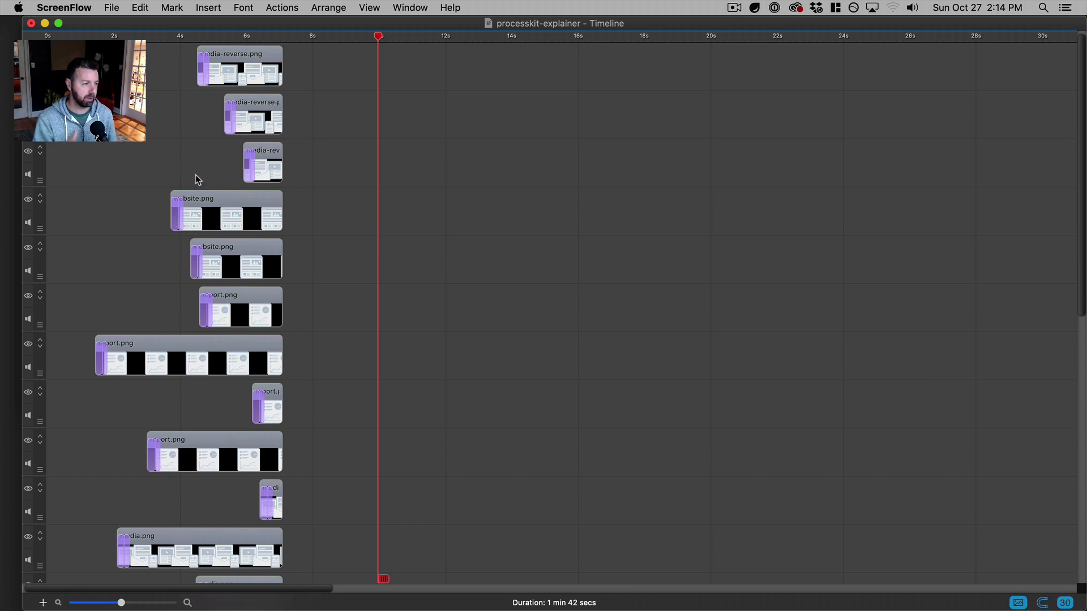
{"action": "scroll", "coordinate": [201, 363], "scroll_direction": "down", "scroll_amount": 3}
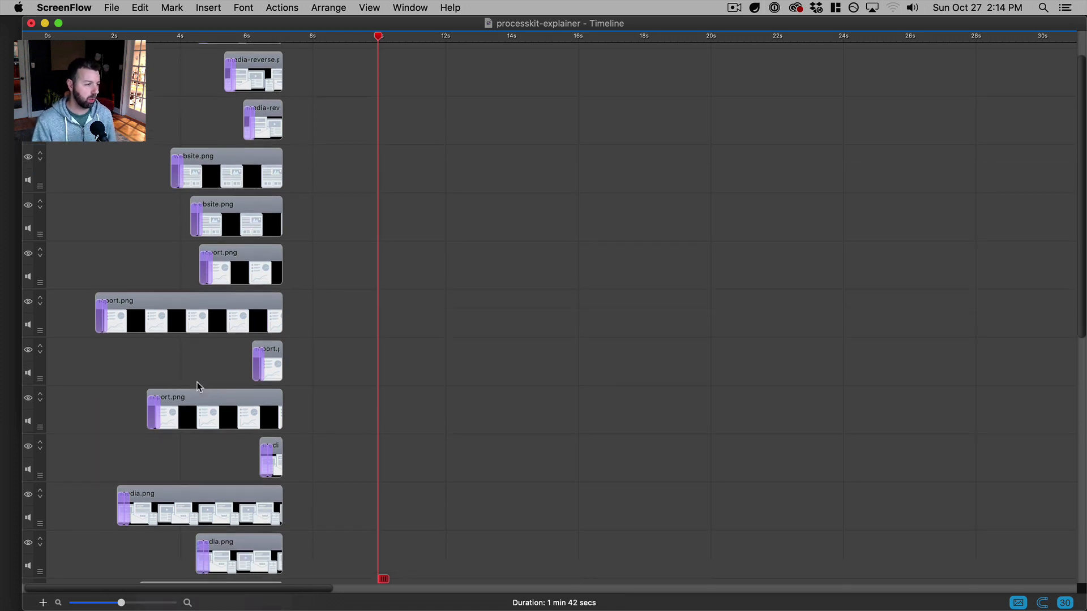
{"action": "scroll", "coordinate": [199, 388], "scroll_direction": "down", "scroll_amount": 1}
{"action": "scroll", "coordinate": [198, 383], "scroll_direction": "down", "scroll_amount": 1}
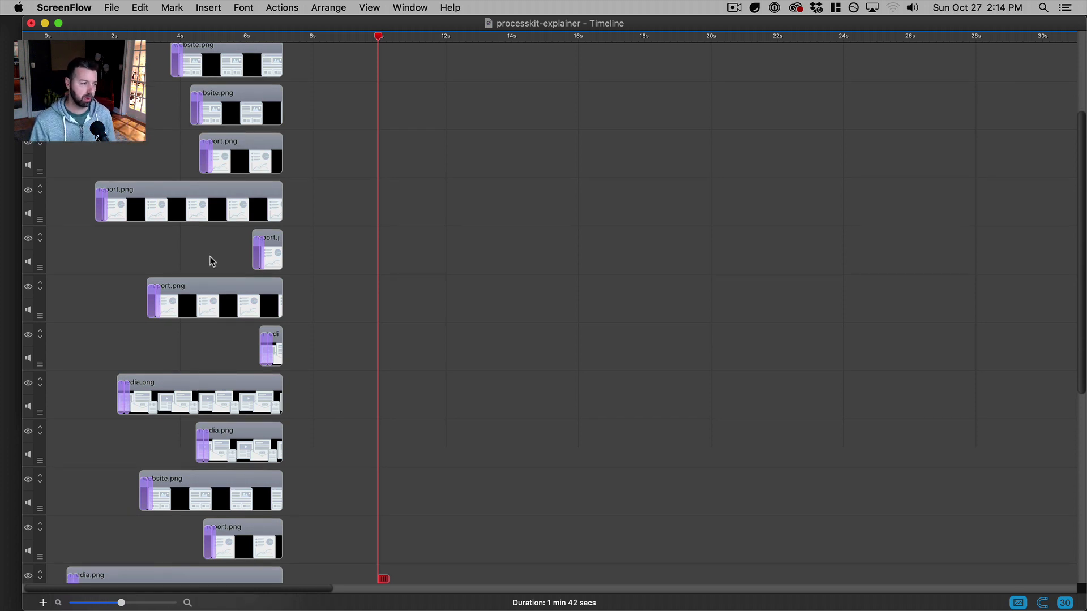
- Examine how the ends of the individual asset clips line up with the start of the assets-row clips
{"action": "scroll", "coordinate": [124, 269], "scroll_direction": "up", "scroll_amount": 5}
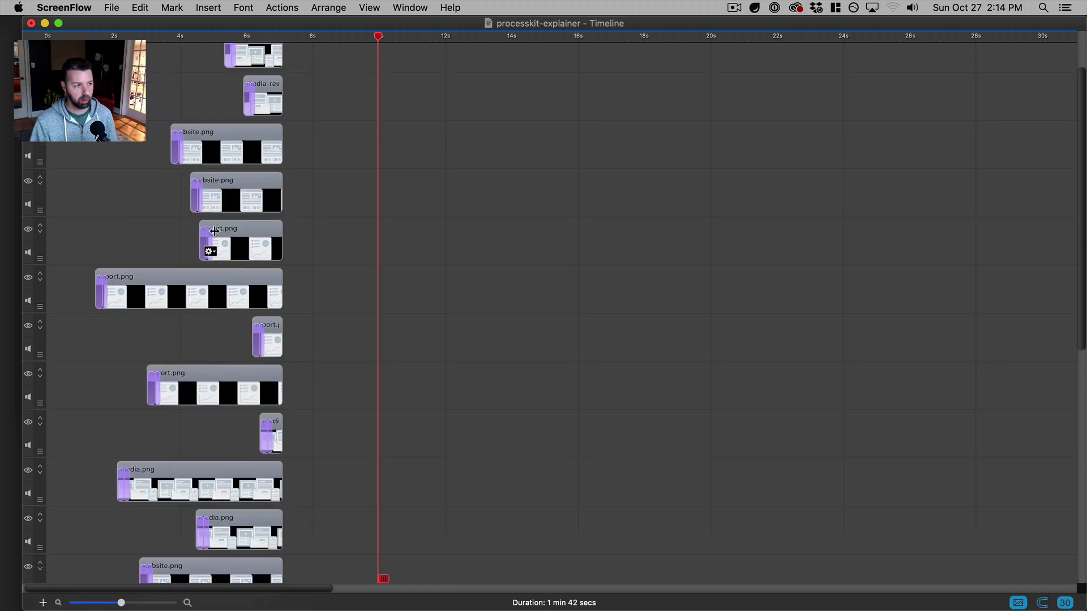
{"action": "scroll", "coordinate": [233, 266], "scroll_direction": "up", "scroll_amount": 1}
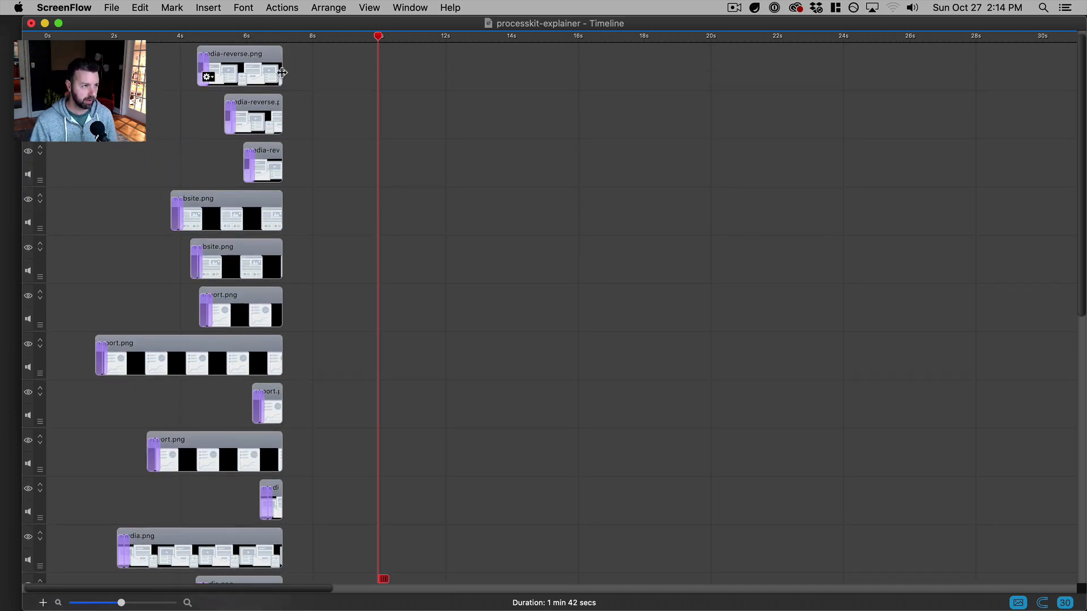
{"action": "scroll", "coordinate": [276, 407], "scroll_direction": "down", "scroll_amount": 5}
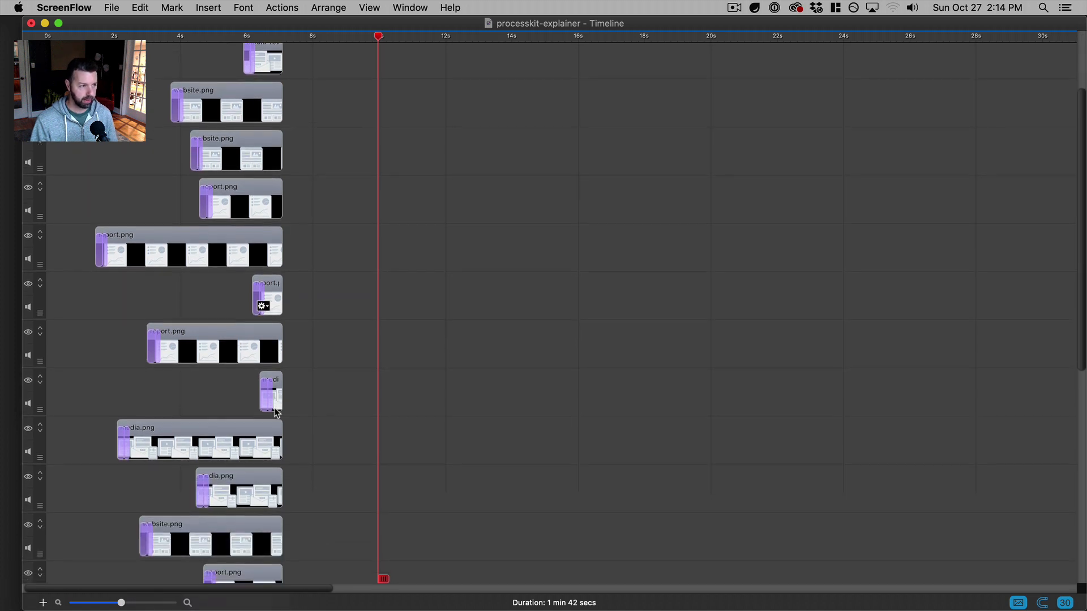
{"action": "scroll", "coordinate": [275, 409], "scroll_direction": "down", "scroll_amount": 9}
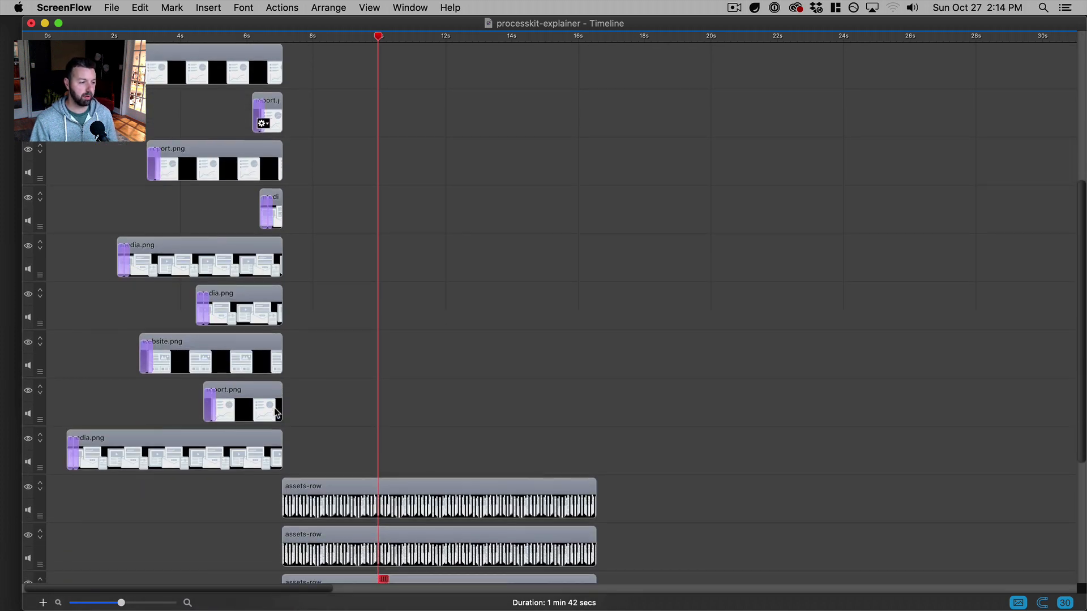
{"action": "scroll", "coordinate": [275, 396], "scroll_direction": "down", "scroll_amount": 2}
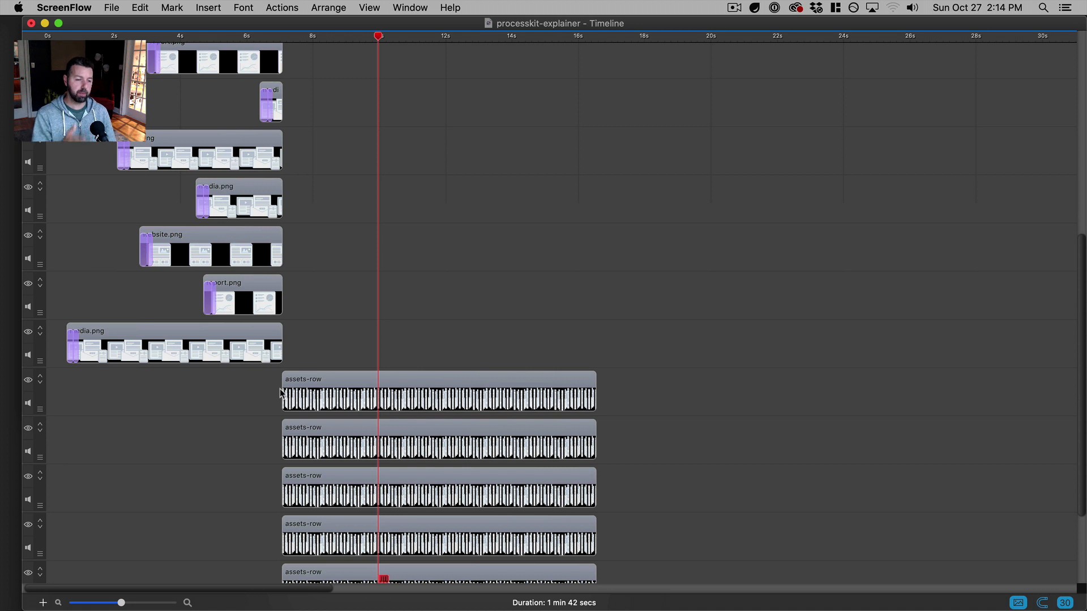
{"action": "scroll", "coordinate": [281, 392], "scroll_direction": "down", "scroll_amount": 3}
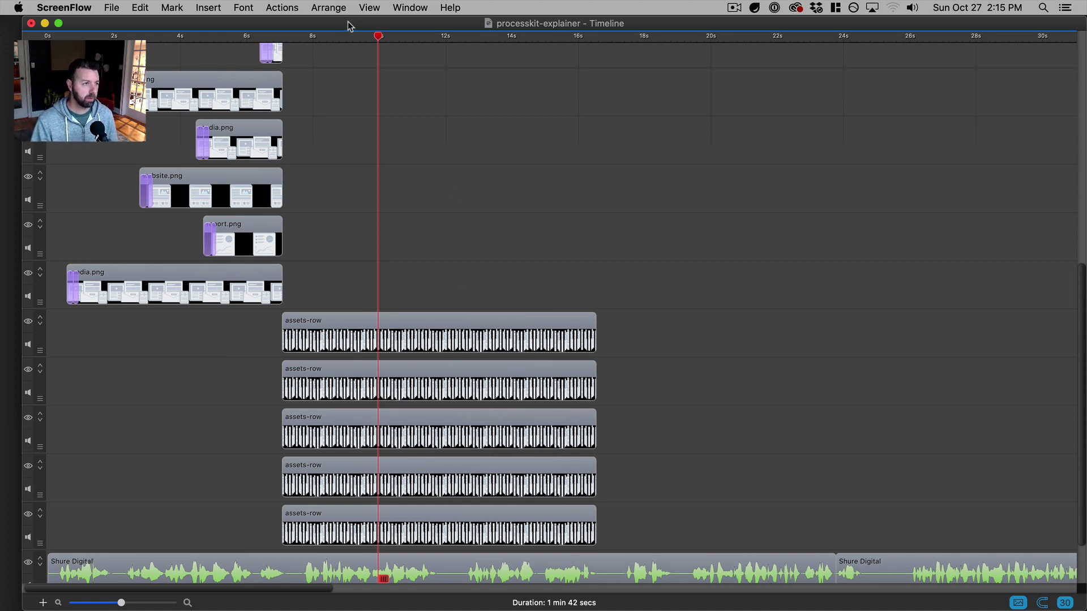
- Reattach the timeline to the main processkit-explainer window and enlarge the preview so the whole canvas is visible
{"action": "left_click", "coordinate": [285, 36]}
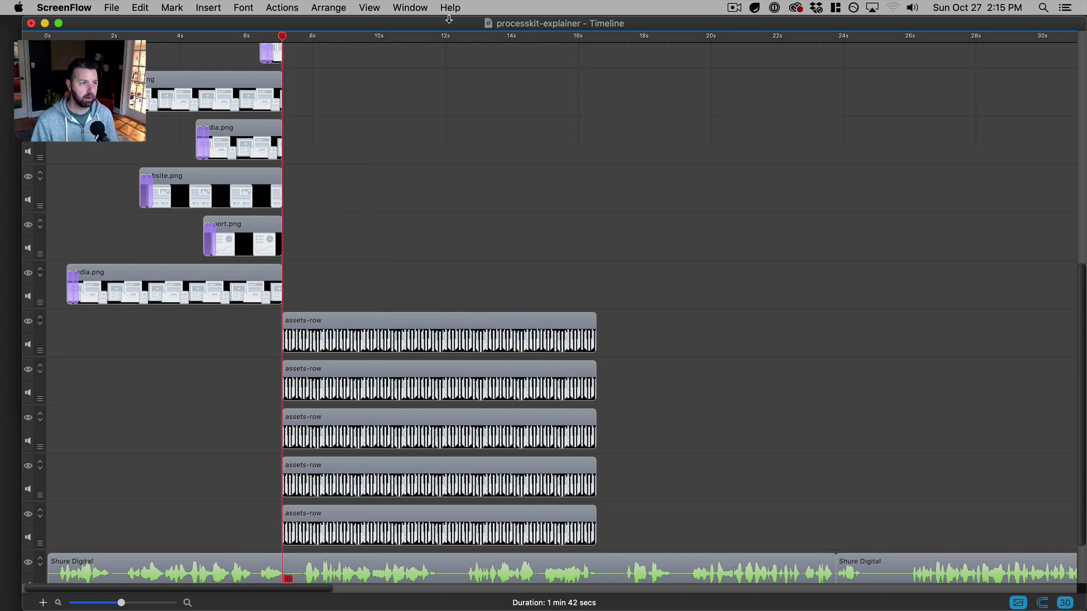
{"action": "left_click_drag", "start_coordinate": [450, 23], "coordinate": [440, 48]}
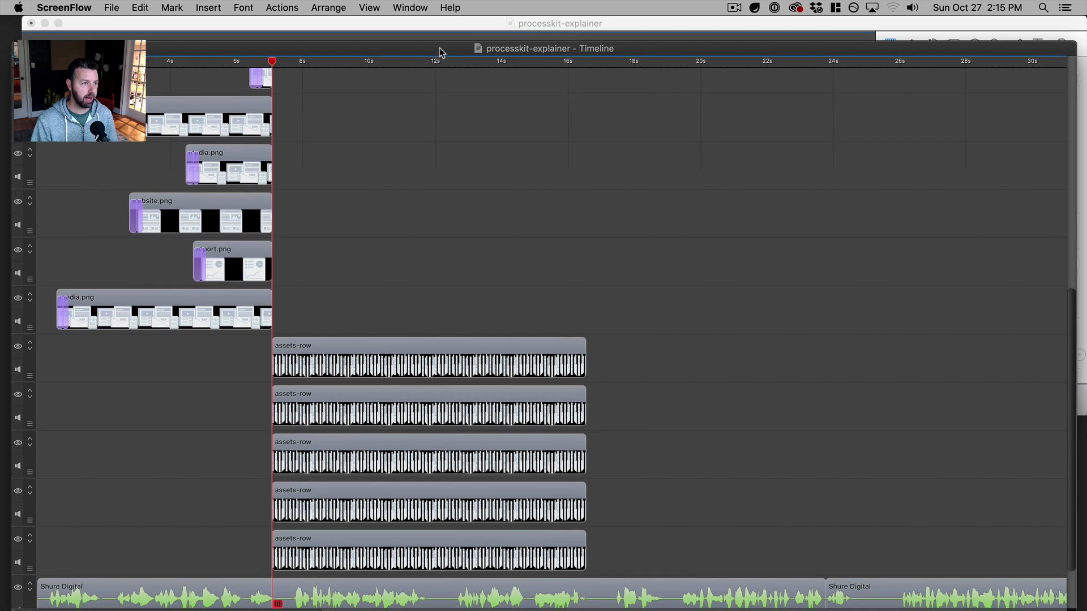
{"action": "left_click", "coordinate": [423, 11]}
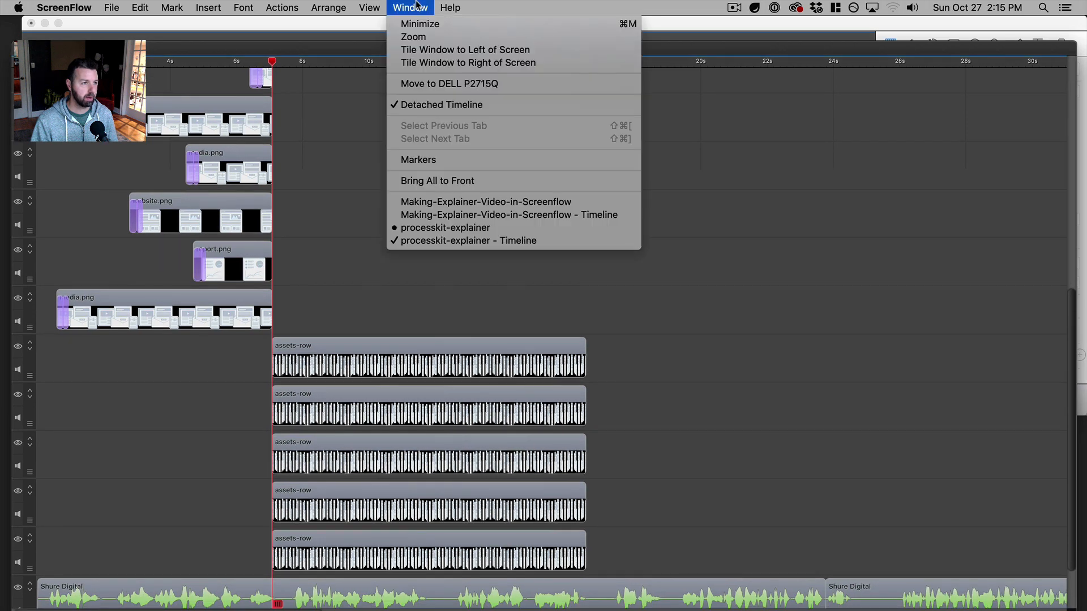
{"action": "left_click", "coordinate": [432, 104]}
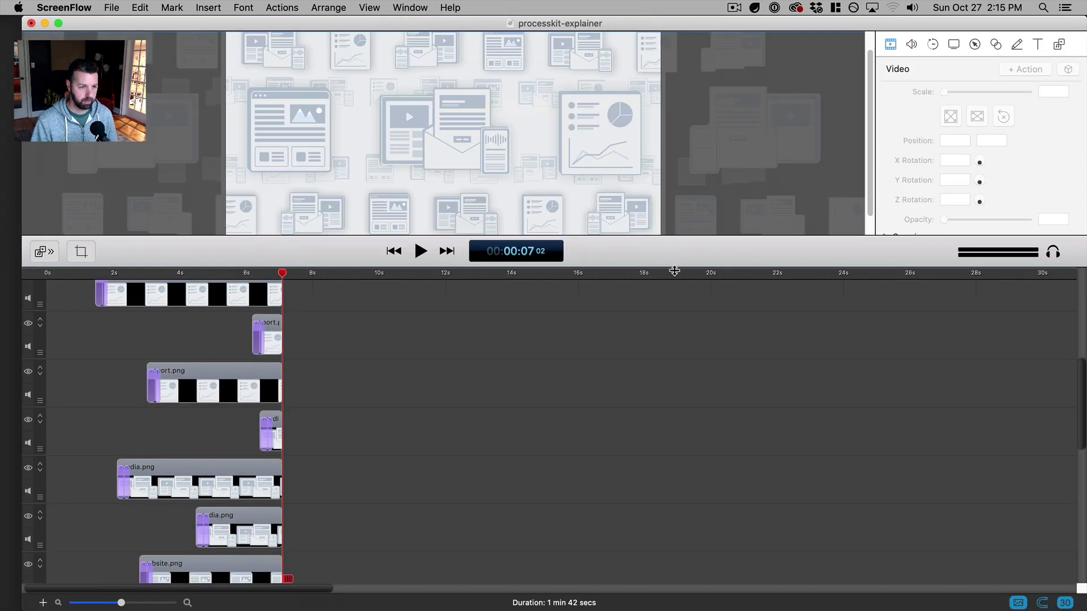
{"action": "left_click_drag", "start_coordinate": [674, 271], "coordinate": [684, 495]}
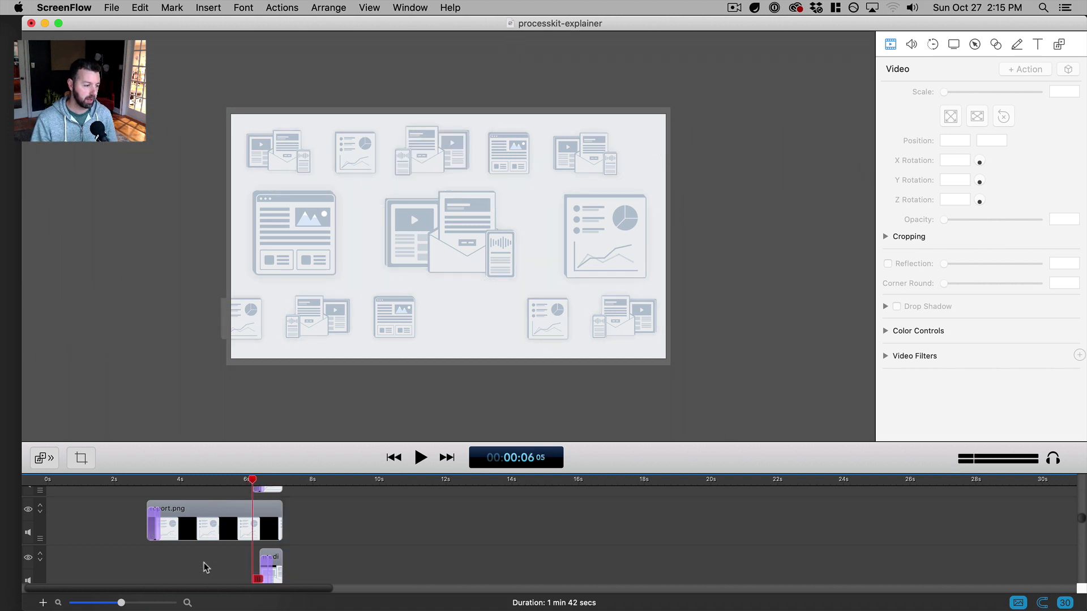
- Play the sequence from about 5 seconds to just before 9 seconds to review the handover to the asset rows
{"action": "left_click", "coordinate": [218, 481]}
{"action": "left_click", "coordinate": [175, 567]}
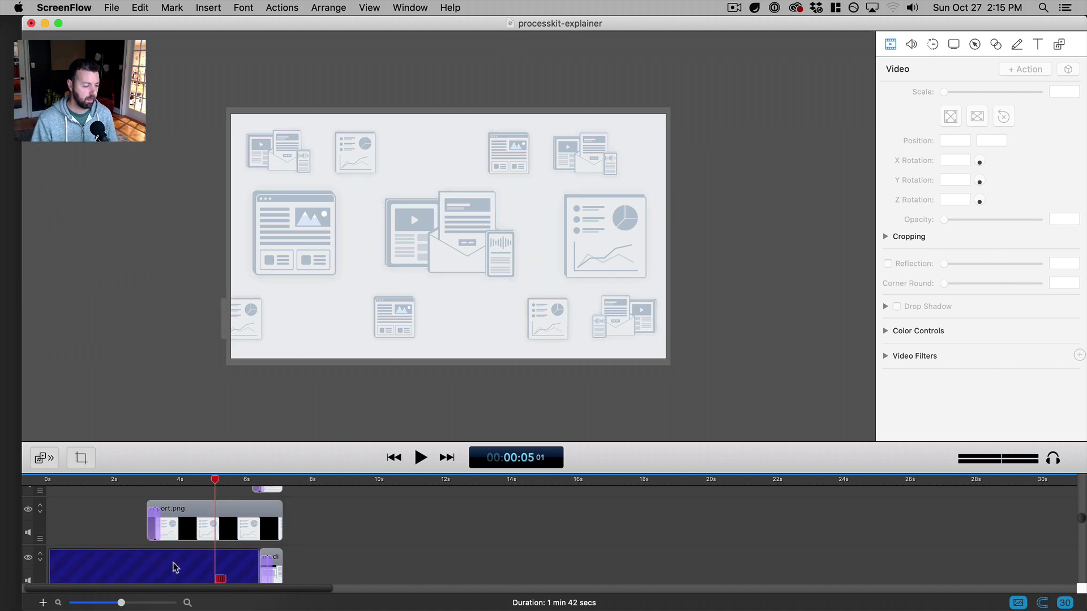
{"action": "left_click", "coordinate": [203, 479]}
{"action": "key", "text": "space"}
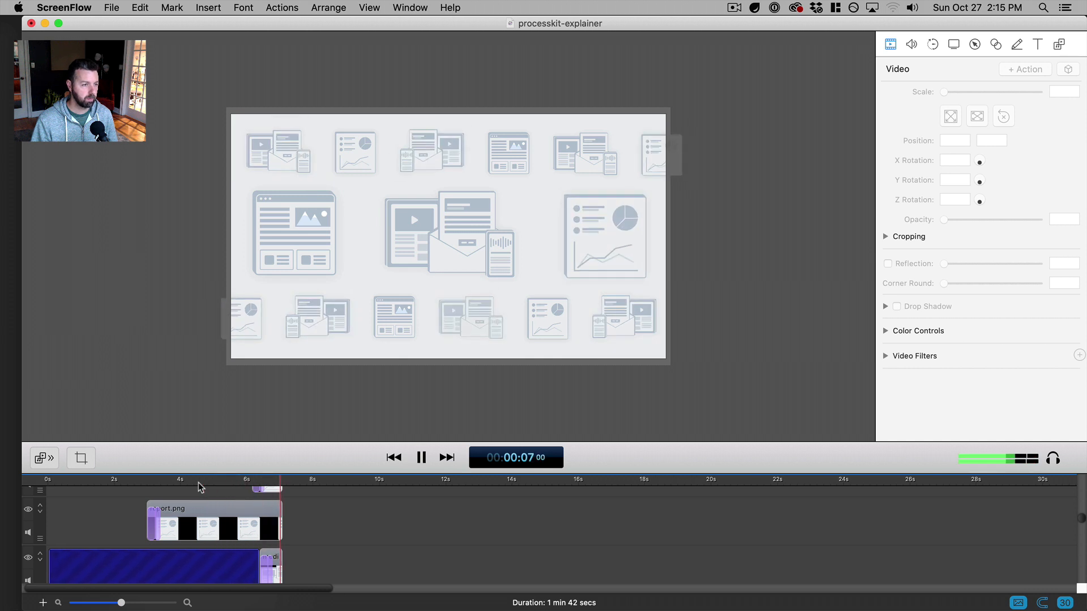
{"action": "key", "text": "space"}
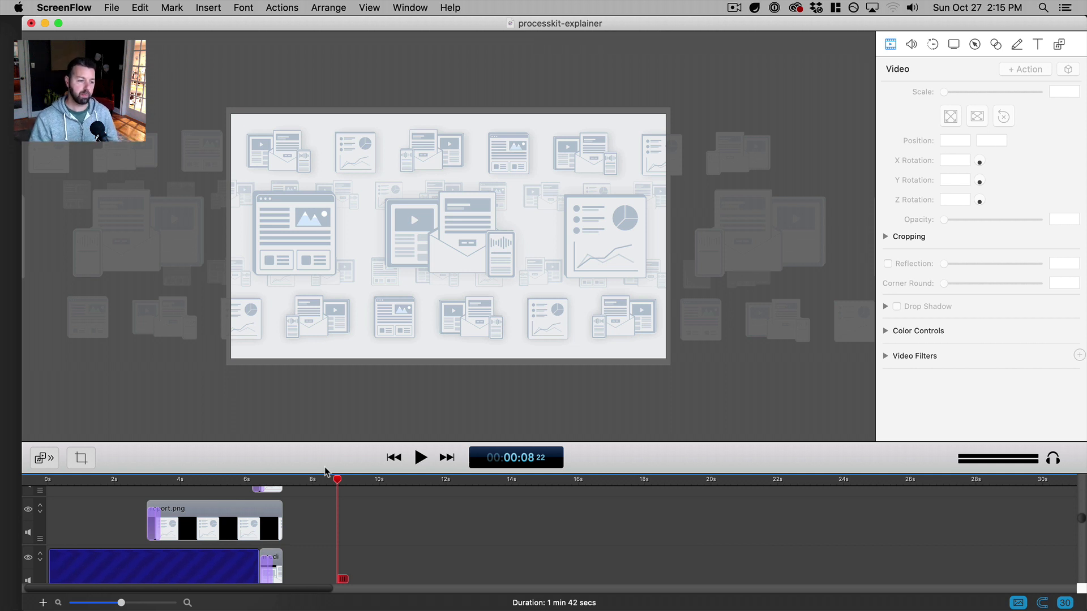
- Add a Cross Blur starting transition to the lower small background assets-row clip, the one at 27% scale and position 68, -134
{"action": "left_click_drag", "start_coordinate": [327, 473], "coordinate": [334, 267]}
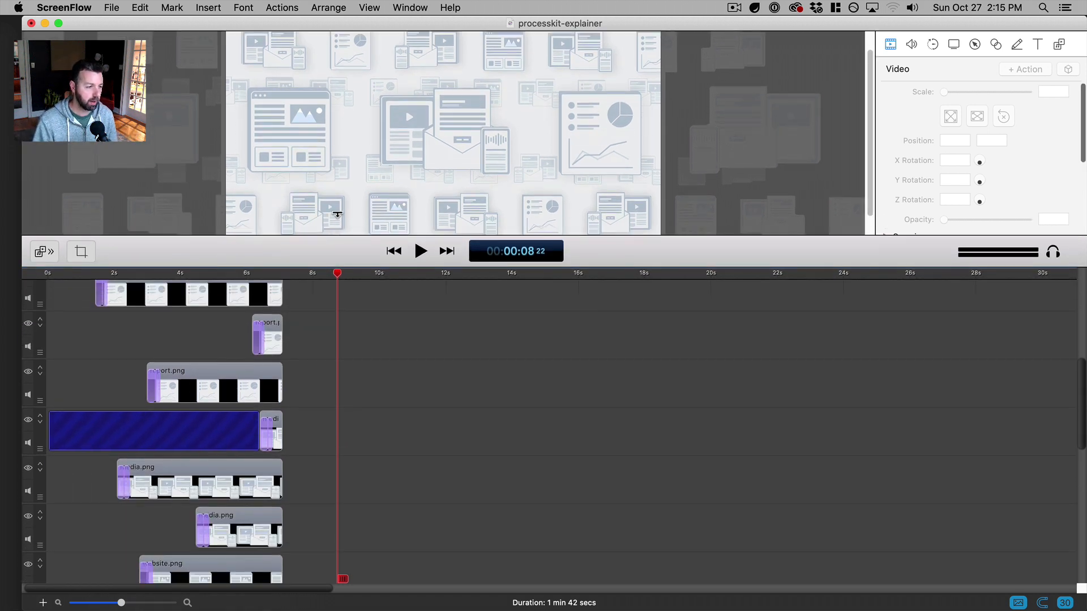
{"action": "left_click", "coordinate": [359, 165]}
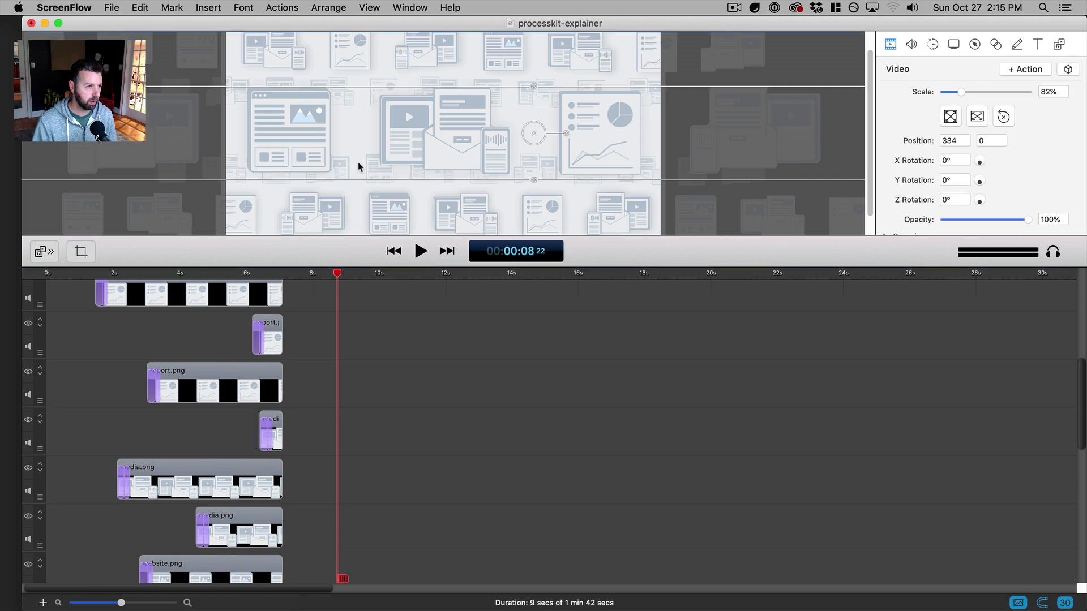
{"action": "scroll", "coordinate": [357, 381], "scroll_direction": "down", "scroll_amount": 10}
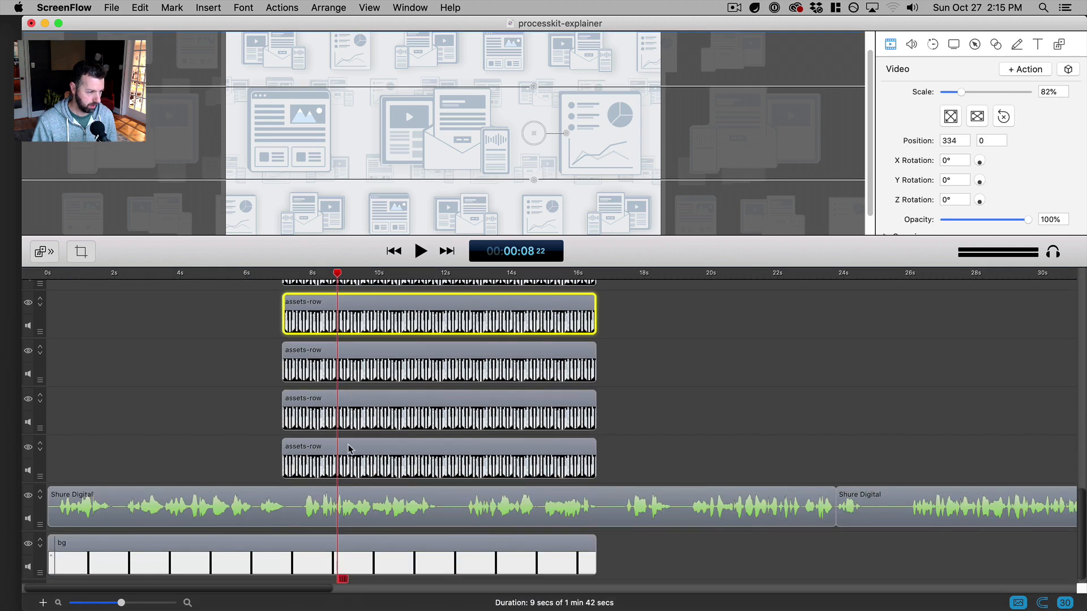
{"action": "left_click", "coordinate": [354, 456]}
{"action": "left_click", "coordinate": [374, 402]}
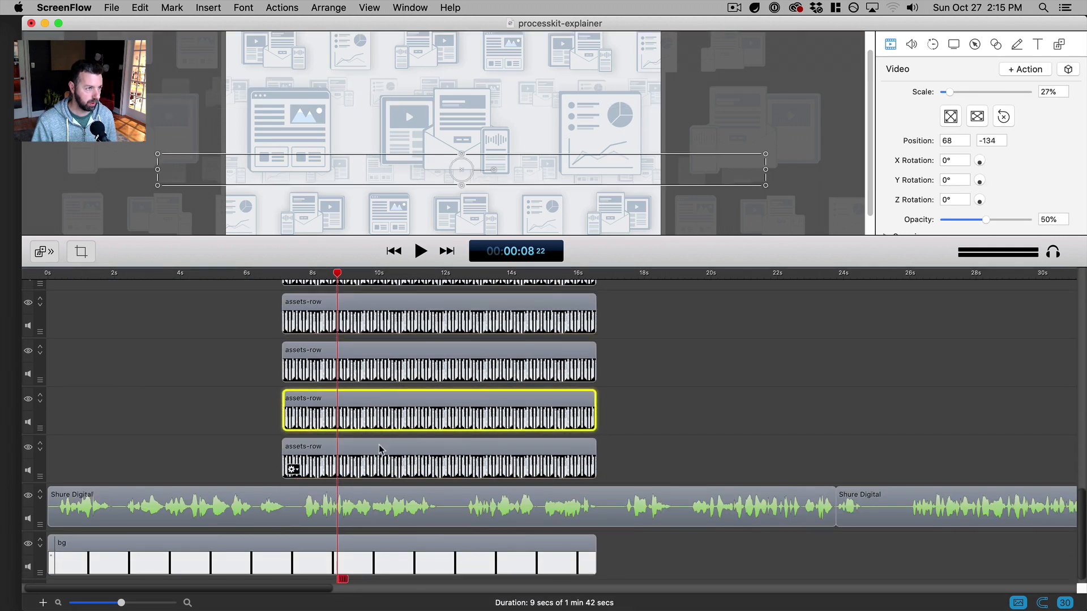
{"action": "left_click", "coordinate": [381, 462]}
{"action": "left_click", "coordinate": [377, 404]}
{"action": "right_click", "coordinate": [362, 409]}
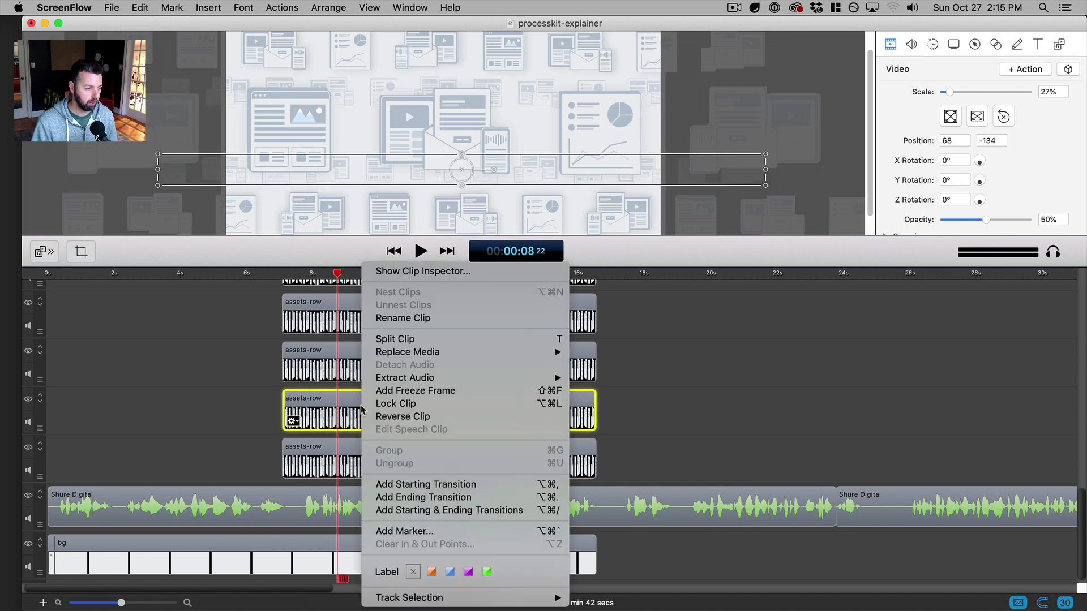
{"action": "left_click", "coordinate": [441, 484]}
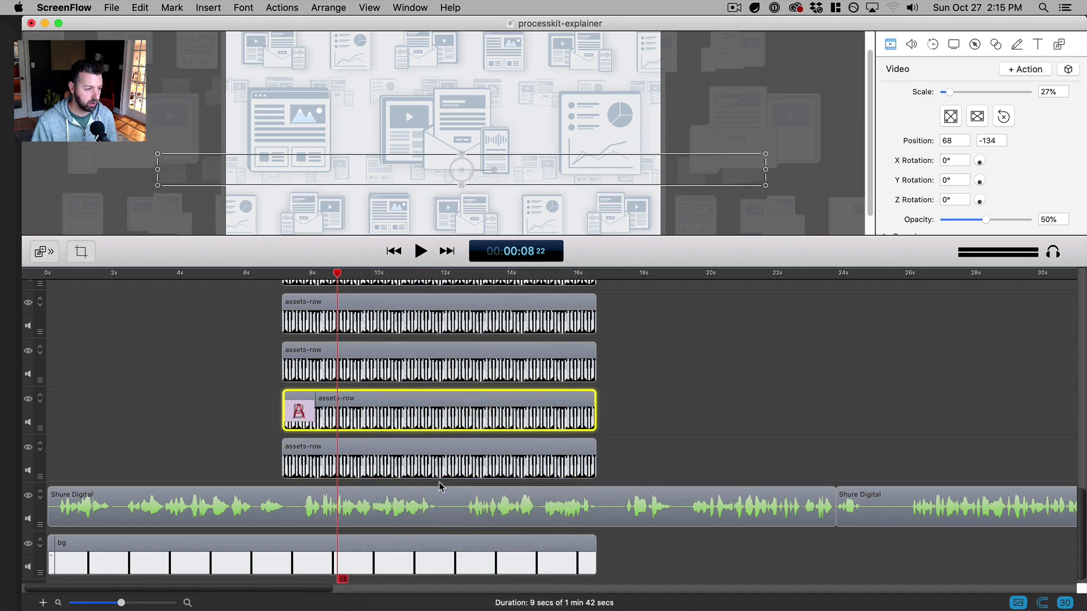
{"action": "double_click", "coordinate": [295, 412]}
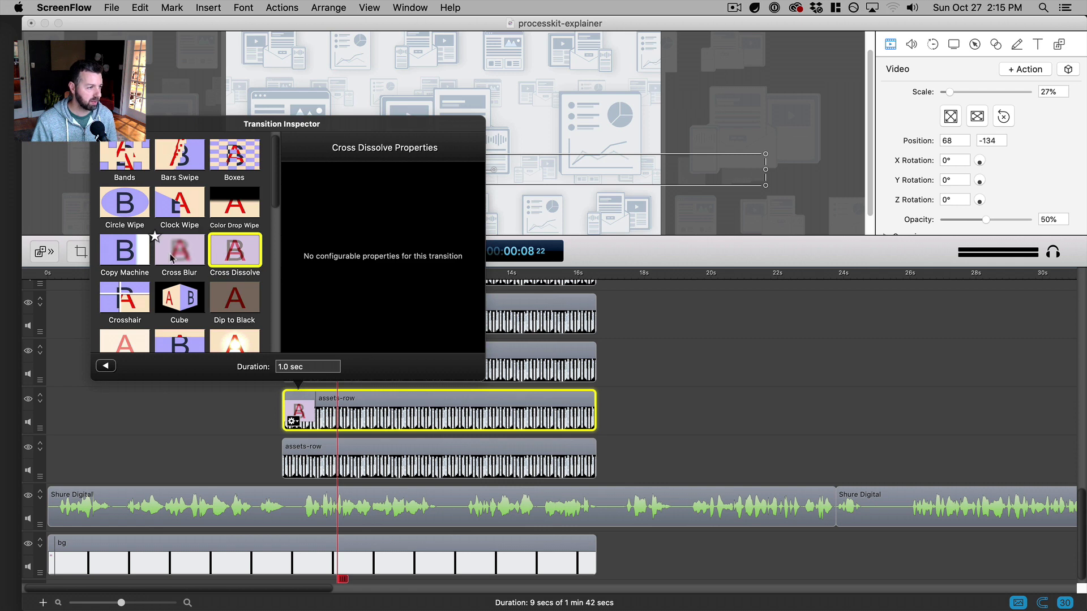
{"action": "left_click", "coordinate": [171, 254]}
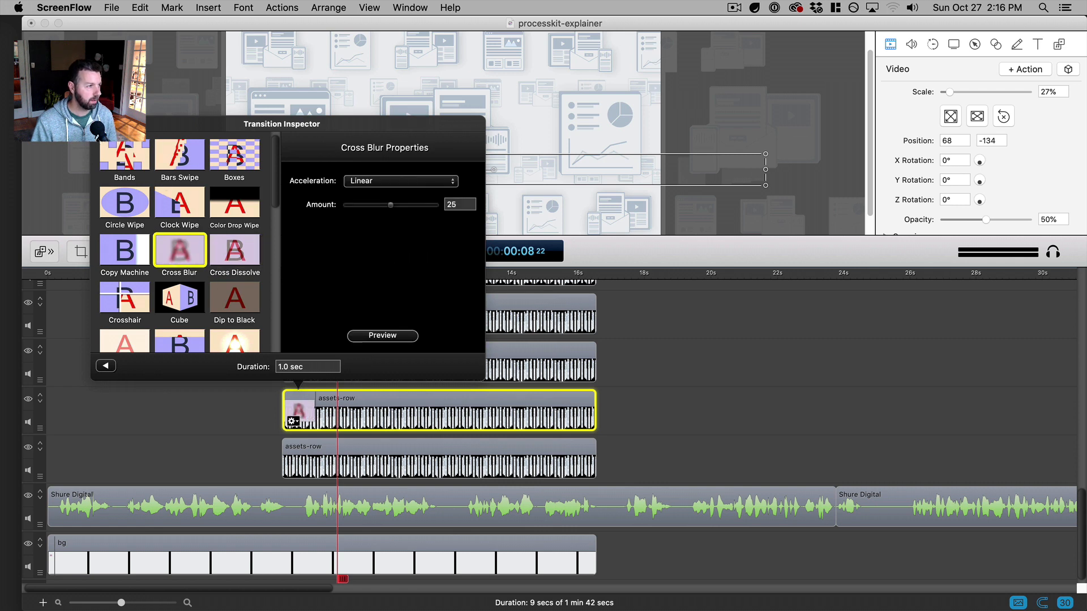
{"action": "left_click", "coordinate": [377, 426]}
- Add a Cross Blur starting transition to the bottommost assets-row clip, directly above the narration track
{"action": "right_click", "coordinate": [330, 460]}
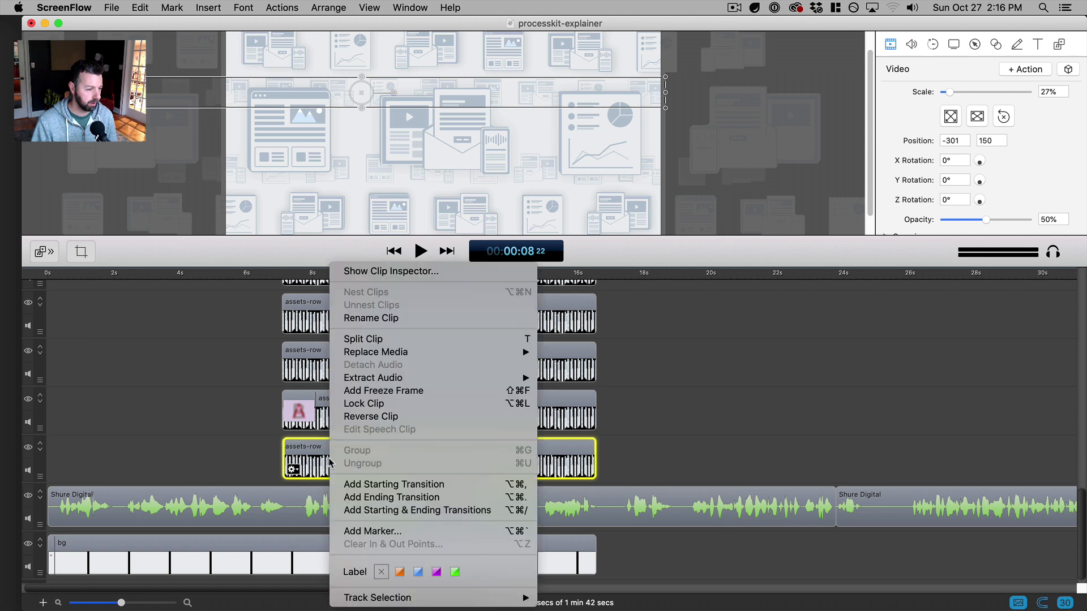
{"action": "left_click", "coordinate": [351, 484]}
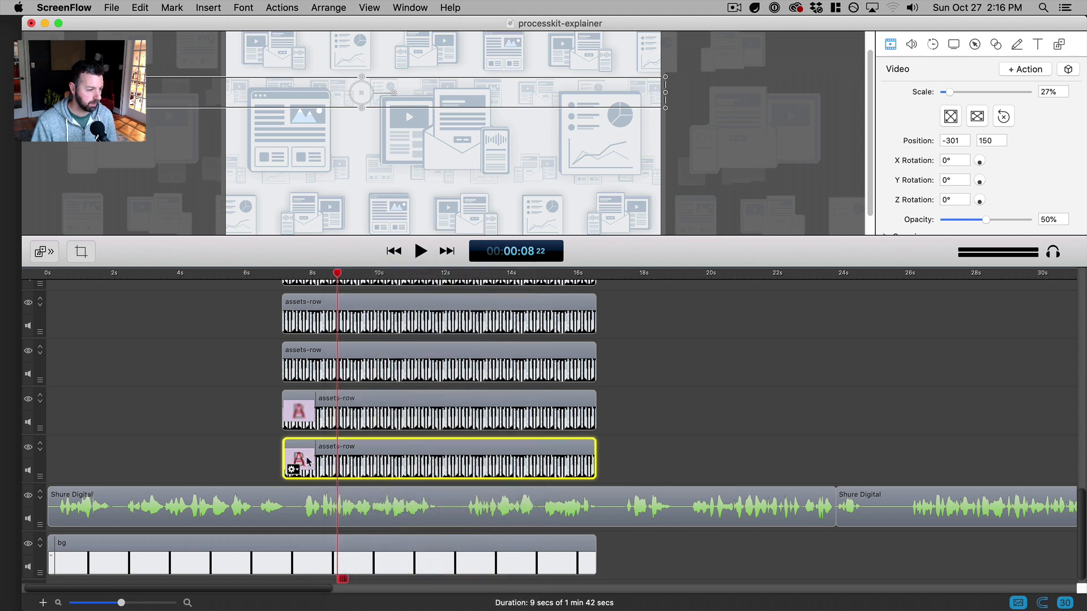
{"action": "double_click", "coordinate": [307, 462]}
{"action": "left_click", "coordinate": [190, 302]}
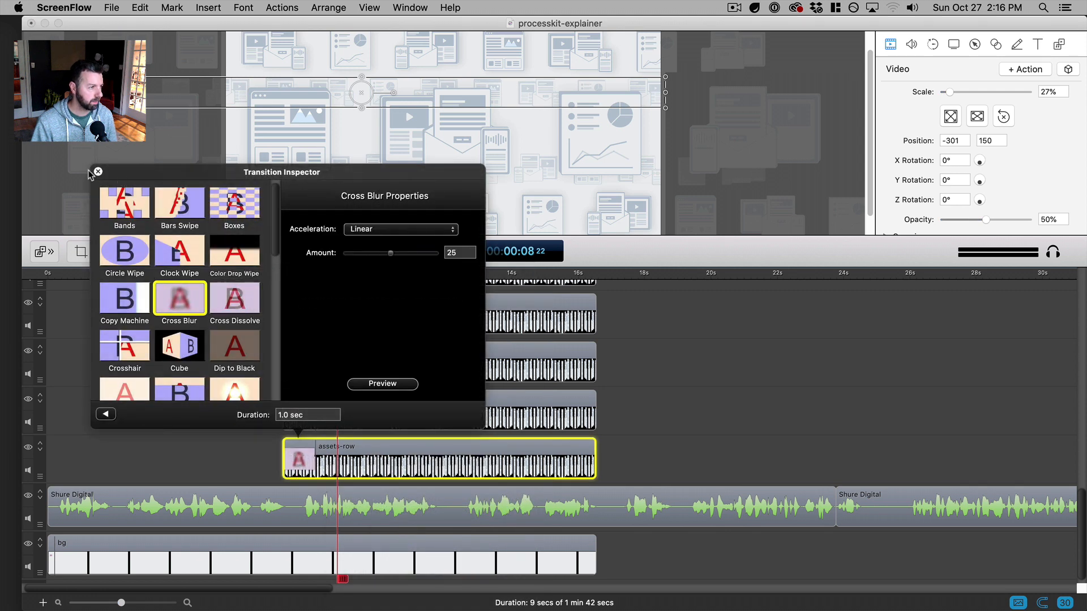
{"action": "left_click", "coordinate": [98, 171]}
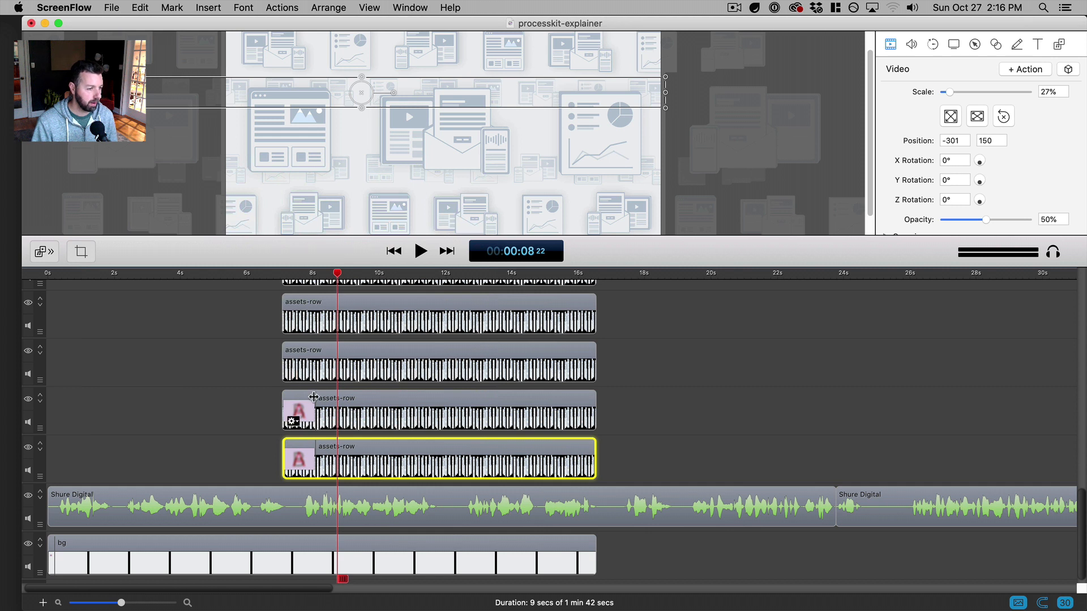
- Lengthen the Cross Blur starting transitions of both background assets-row clips to reach the playhead at 8:22
{"action": "left_click_drag", "start_coordinate": [313, 397], "coordinate": [337, 403]}
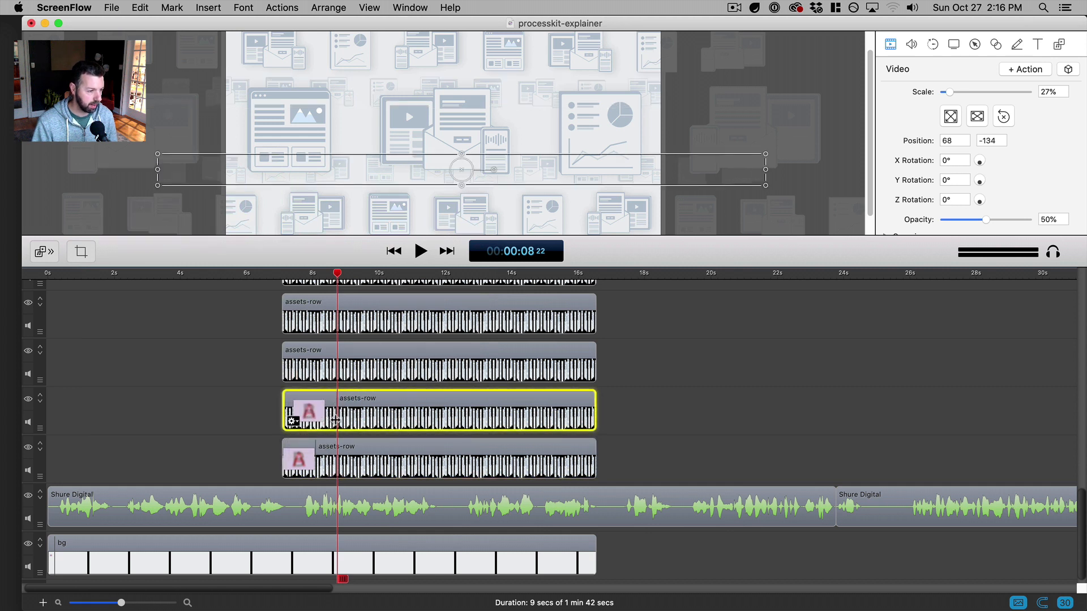
{"action": "left_click_drag", "start_coordinate": [317, 461], "coordinate": [336, 463]}
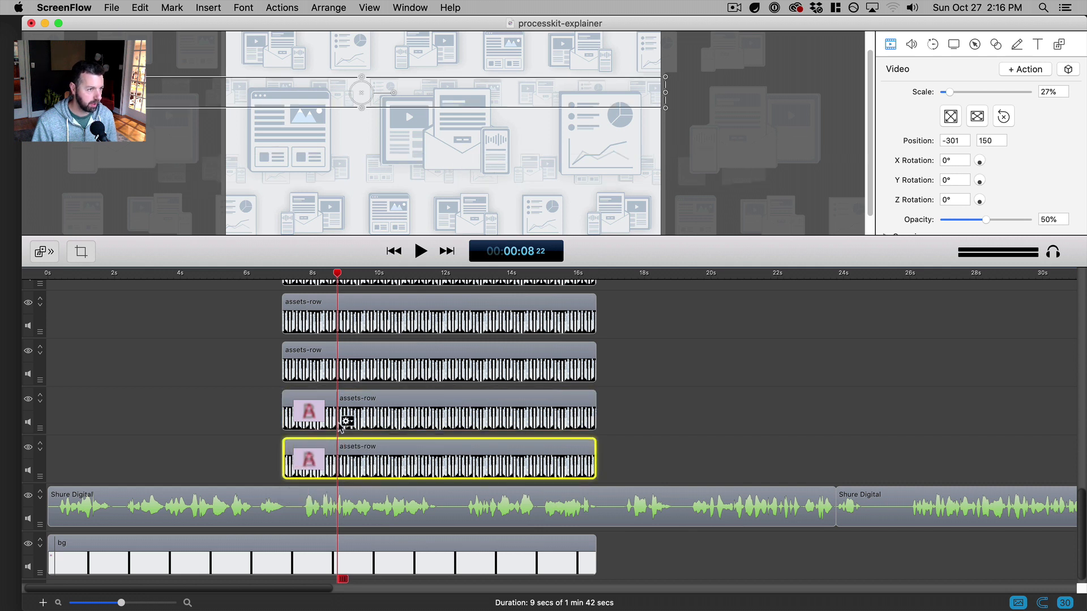
{"action": "left_click", "coordinate": [237, 403]}
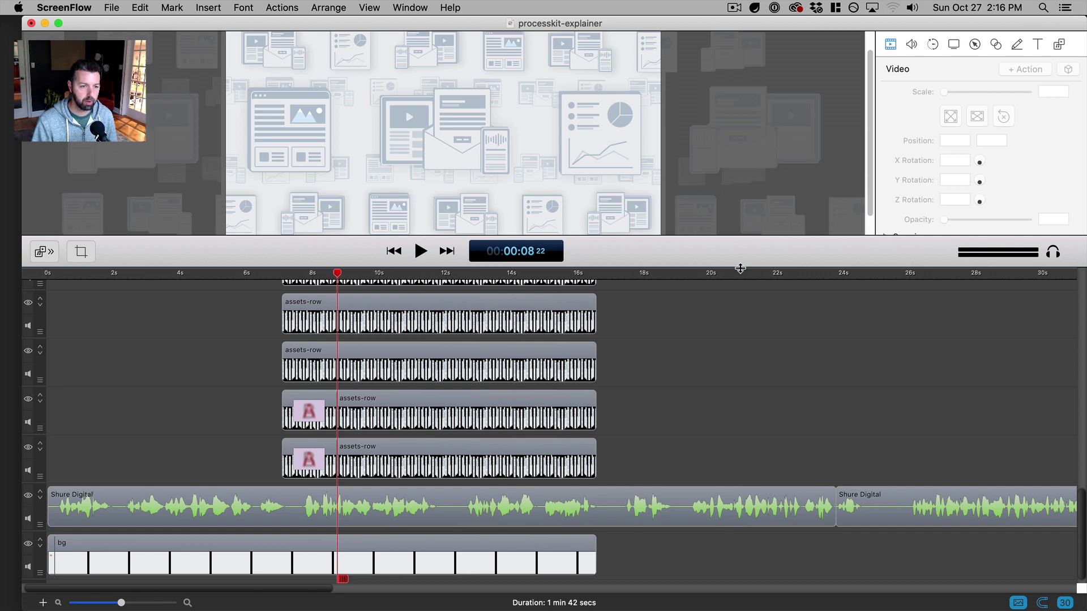
- Enlarge the preview and play the sequence from about 3.5 to 12 seconds to review the blurred background rows
{"action": "left_click_drag", "start_coordinate": [740, 268], "coordinate": [764, 429]}
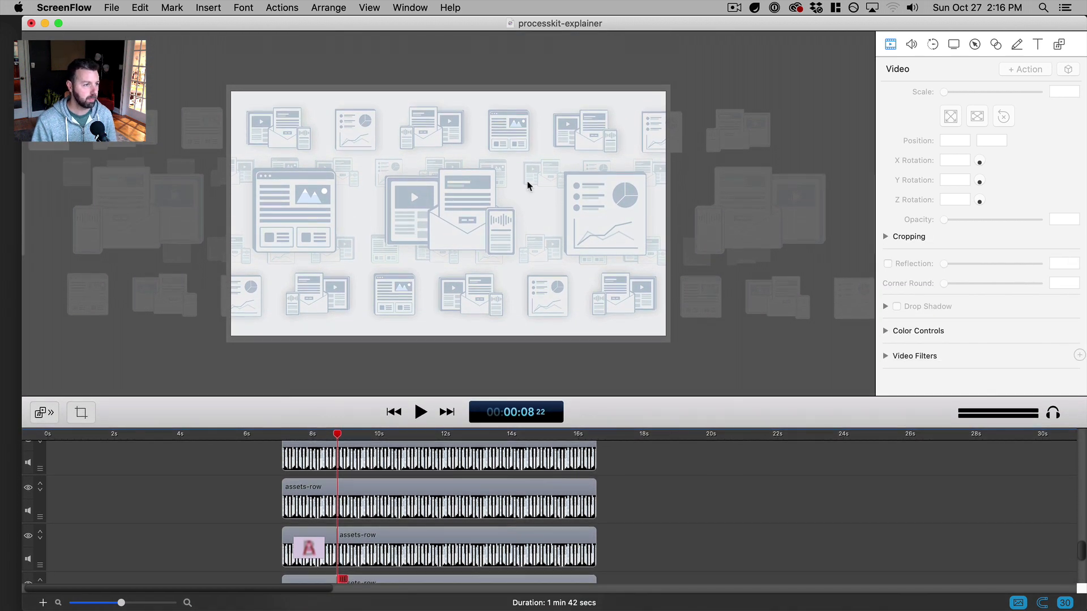
{"action": "left_click", "coordinate": [165, 436]}
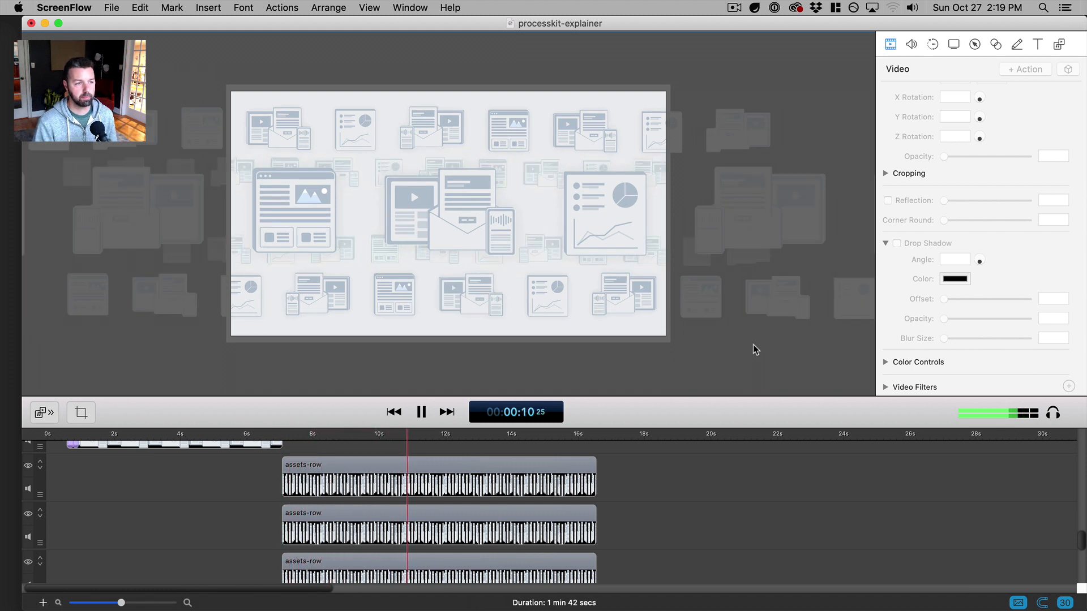
{"action": "key", "text": "space"}
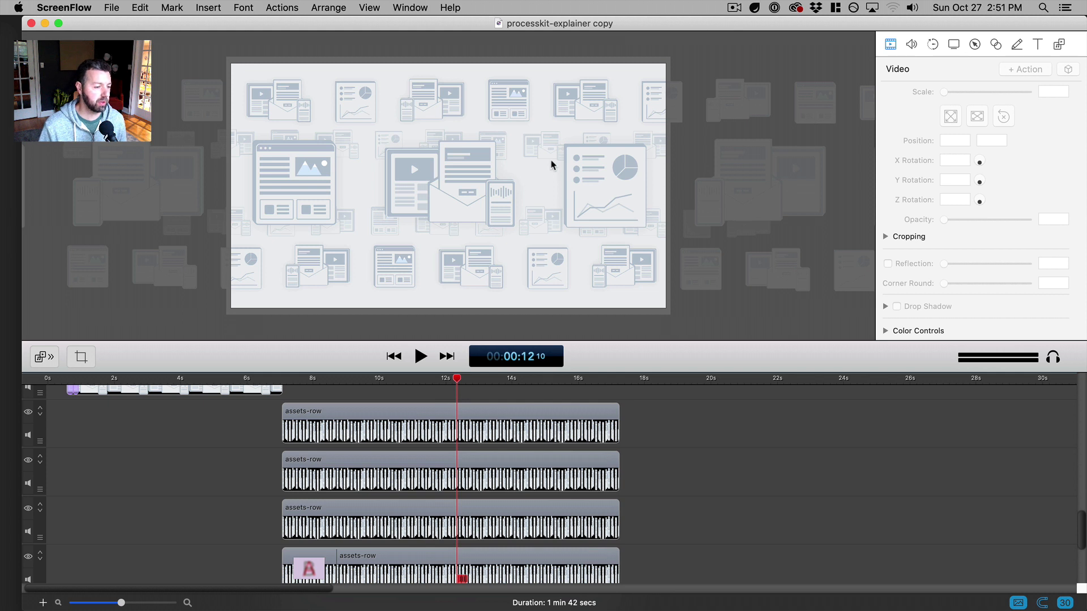
- Add a video action to the uppermost assets-row clip and stretch it across the clip's full length
{"action": "left_click", "coordinate": [382, 429]}
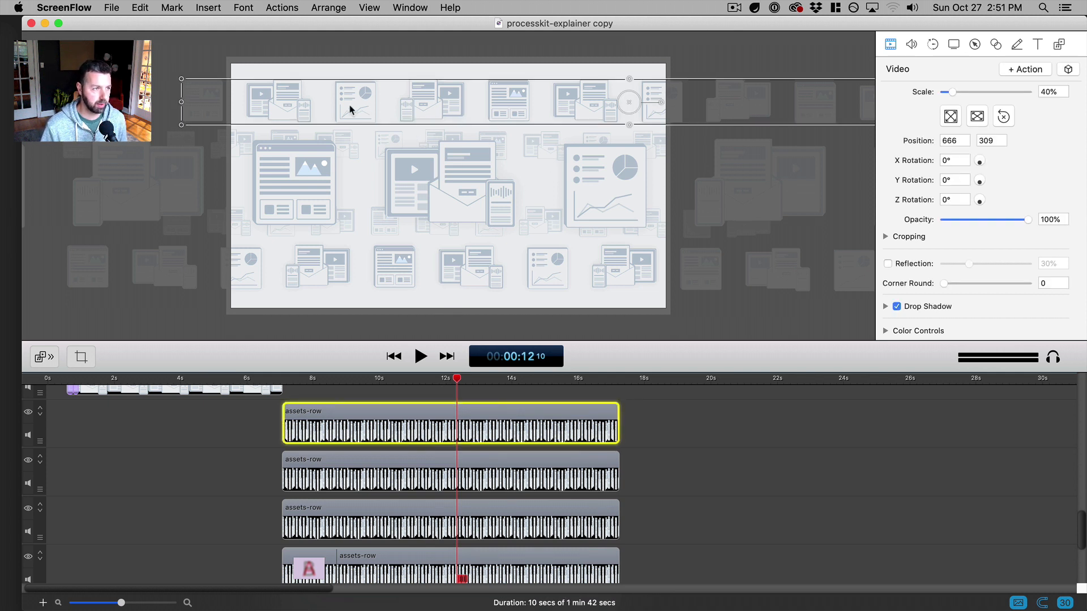
{"action": "left_click", "coordinate": [1024, 69]}
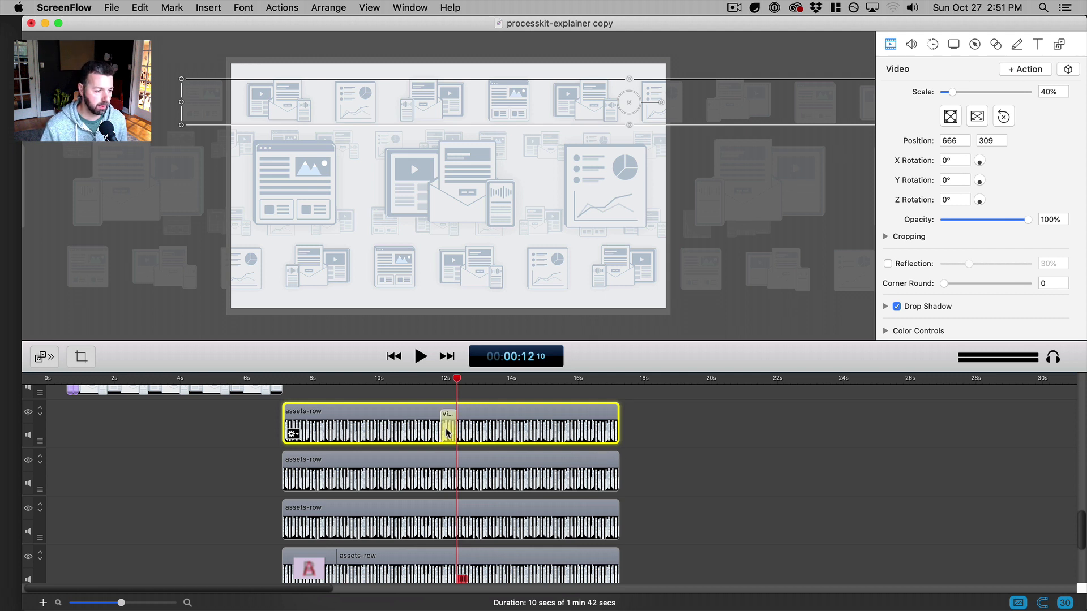
{"action": "left_click_drag", "start_coordinate": [442, 428], "coordinate": [284, 429]}
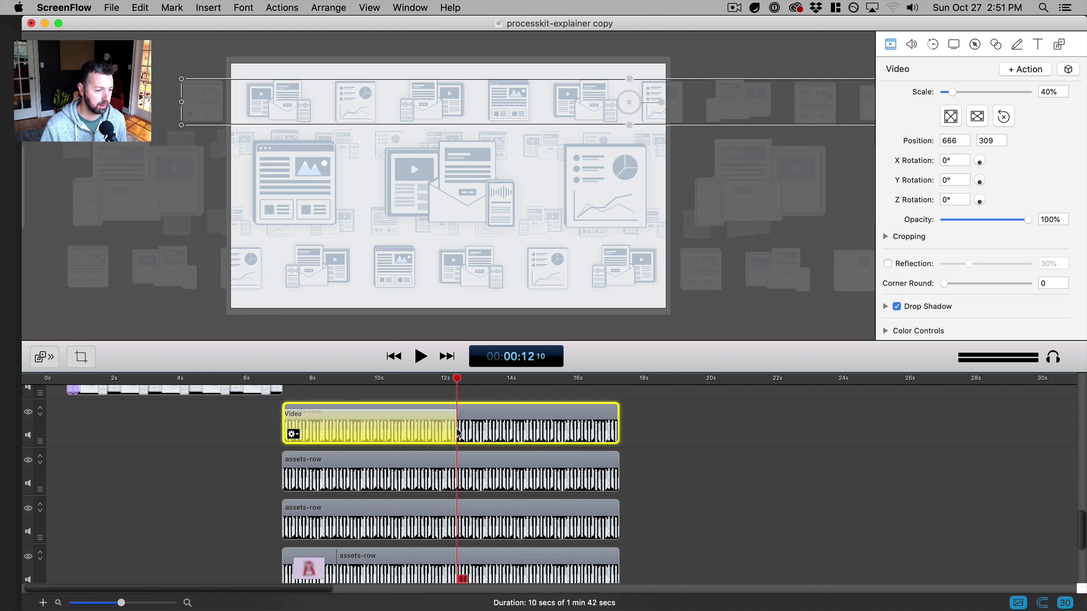
{"action": "left_click_drag", "start_coordinate": [456, 429], "coordinate": [617, 429]}
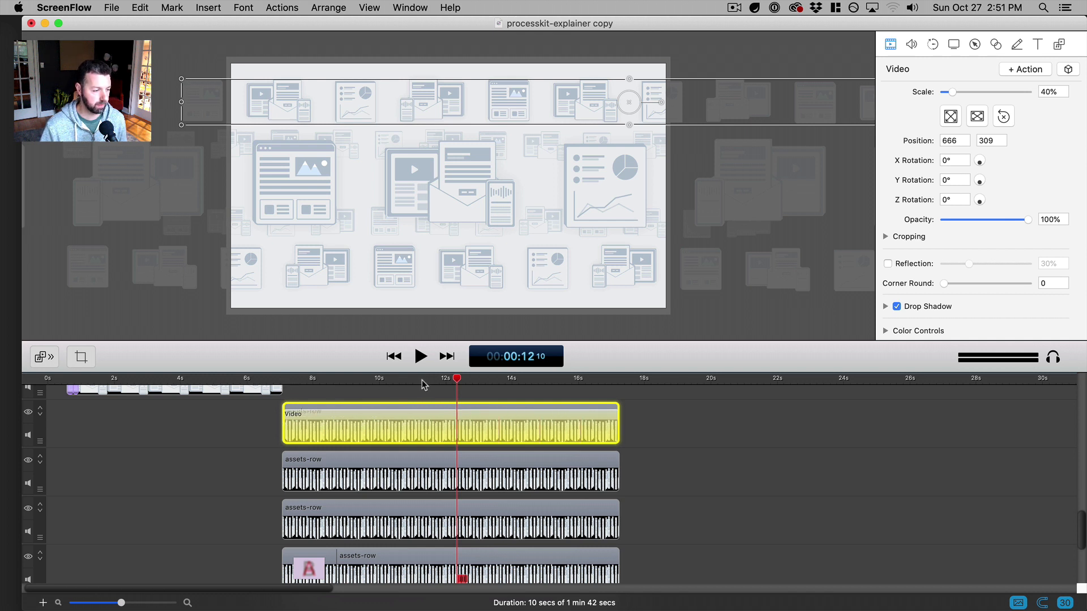
- With the playhead at the action's end at 17:07, shift the upper asset row left to X position 366
{"action": "left_click", "coordinate": [444, 379]}
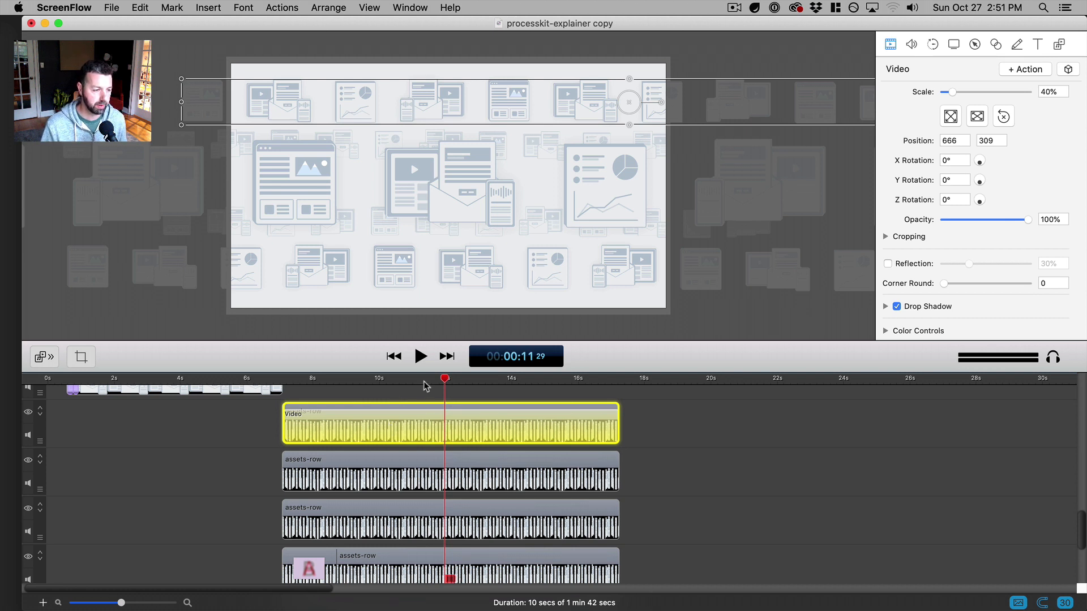
{"action": "left_click_drag", "start_coordinate": [444, 379], "coordinate": [281, 390]}
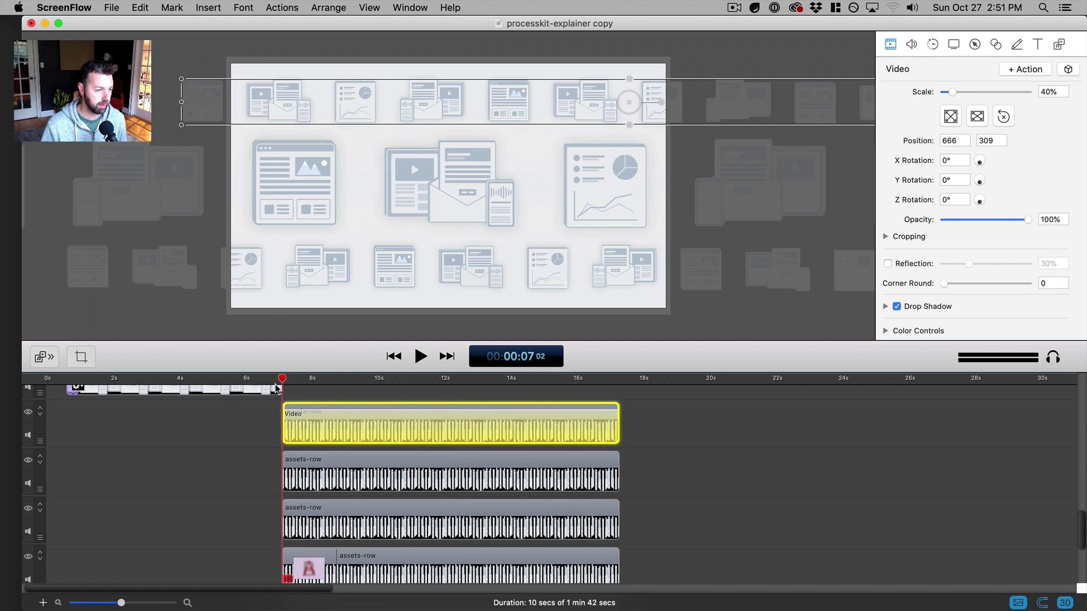
{"action": "left_click_drag", "start_coordinate": [283, 378], "coordinate": [624, 380]}
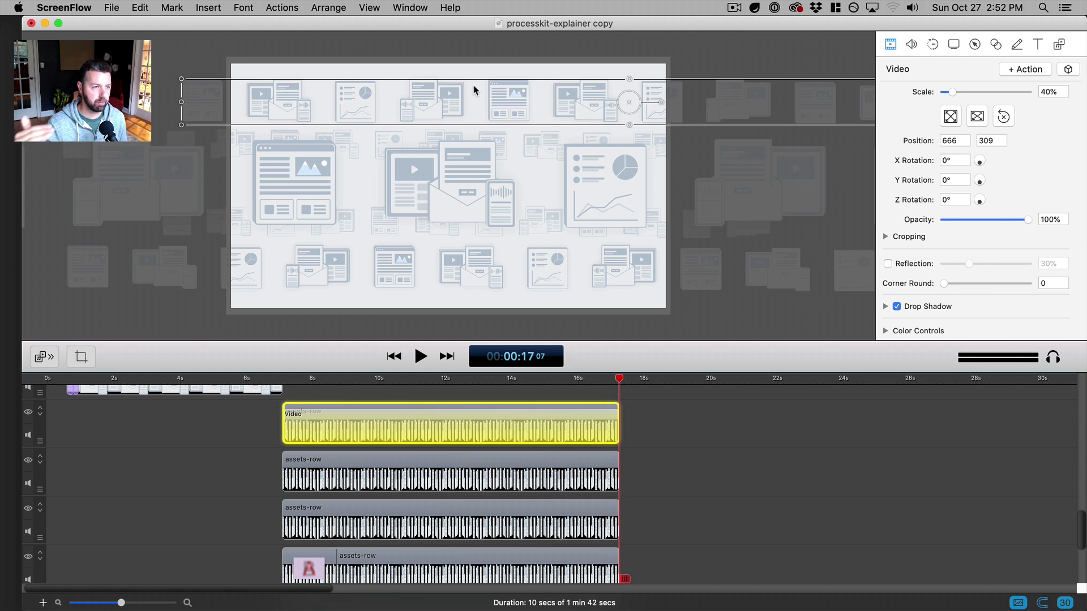
{"action": "left_click", "coordinate": [523, 113]}
{"action": "key", "text": "shift+Left"}
{"action": "key", "text": "shift+Left"}
{"action": "key", "text": "shift+Left"}
{"action": "key", "text": "shift+Left"}
{"action": "key", "text": "shift+Left"}
{"action": "key", "text": "shift+Left"}
{"action": "key", "text": "shift+Left"}
{"action": "key", "text": "shift+Left"}
{"action": "key", "text": "shift+Left"}
{"action": "key", "text": "shift+Left"}
{"action": "key", "text": "shift+Left"}
{"action": "key", "text": "shift+Left"}
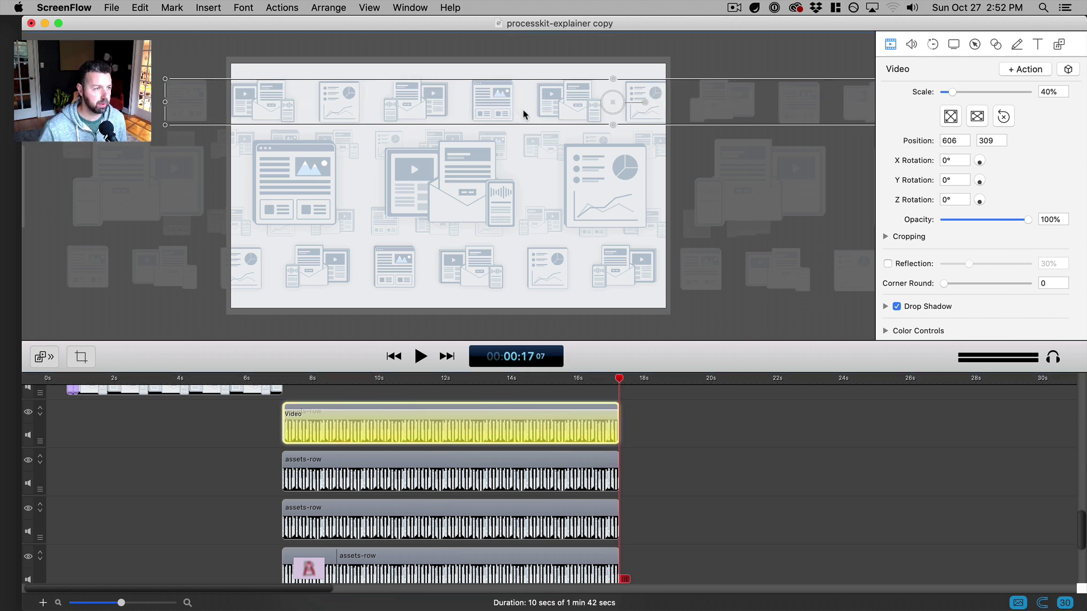
{"action": "key", "text": "shift+Left"}
{"action": "key", "text": "shift+Left"}
{"action": "key", "text": "shift+Left"}
{"action": "key", "text": "shift+Left"}
{"action": "key", "text": "shift+Left"}
{"action": "key", "text": "shift+Left"}
{"action": "key", "text": "shift+Left"}
{"action": "key", "text": "shift+Left"}
{"action": "key", "text": "shift+Left"}
{"action": "key", "text": "shift+Left"}
{"action": "key", "text": "shift+Left"}
{"action": "key", "text": "shift+Left"}
{"action": "key", "text": "shift+Left"}
{"action": "key", "text": "shift+Left"}
{"action": "key", "text": "shift+Left"}
{"action": "key", "text": "shift+Left"}
{"action": "key", "text": "shift+Left"}
{"action": "key", "text": "shift+Left"}
{"action": "key", "text": "shift+Left"}
{"action": "key", "text": "shift+Left"}
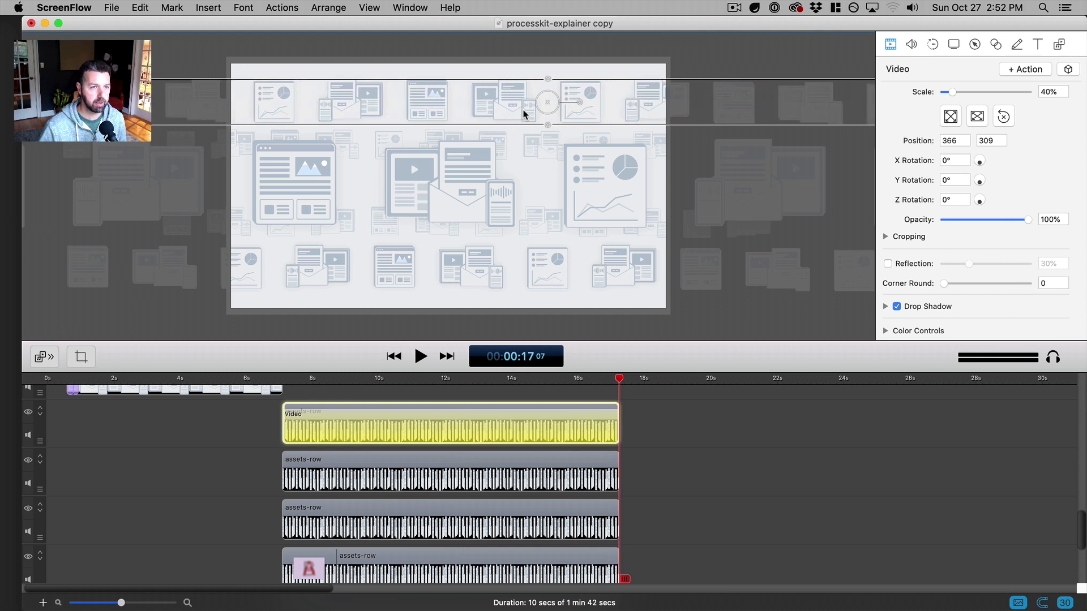
- Shift the upper asset row's end position at 17:07 further left to about X -534, then deselect its action
{"action": "key", "text": "shift+Left"}
{"action": "key", "text": "shift+Left"}
{"action": "key", "text": "shift+Left"}
{"action": "key", "text": "shift+Left"}
{"action": "key", "text": "shift+Left"}
{"action": "key", "text": "shift+Left"}
{"action": "key", "text": "shift+Left"}
{"action": "key", "text": "shift+Left"}
{"action": "key", "text": "shift+Left"}
{"action": "key", "text": "shift+Left"}
{"action": "key", "text": "shift+Left"}
{"action": "key", "text": "shift+Left"}
{"action": "key", "text": "shift+Left"}
{"action": "key", "text": "shift+Left"}
{"action": "key", "text": "shift+Left"}
{"action": "key", "text": "shift+Left"}
{"action": "key", "text": "shift+Left"}
{"action": "key", "text": "shift+Left"}
{"action": "key", "text": "shift+Left"}
{"action": "key", "text": "shift+Left"}
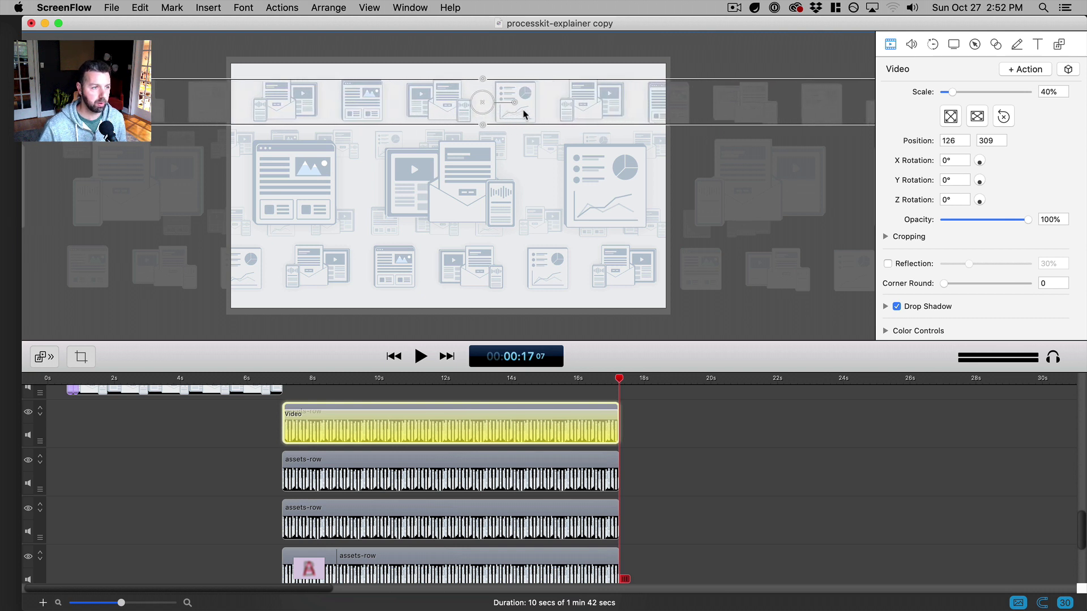
{"action": "key", "text": "shift+Left"}
{"action": "key", "text": "shift+Left"}
{"action": "key", "text": "shift+Left"}
{"action": "key", "text": "shift+Left"}
{"action": "key", "text": "shift+Left"}
{"action": "key", "text": "shift+Left"}
{"action": "key", "text": "shift+Left"}
{"action": "key", "text": "shift+Left"}
{"action": "key", "text": "shift+Left"}
{"action": "key", "text": "shift+Left"}
{"action": "key", "text": "shift+Left"}
{"action": "key", "text": "shift+Left"}
{"action": "key", "text": "shift+Left"}
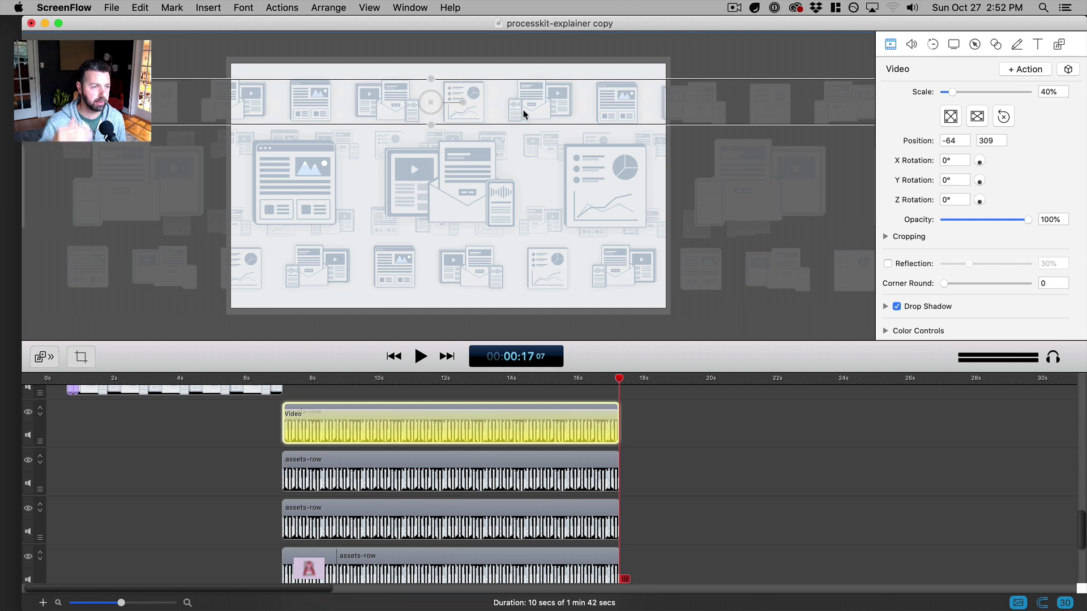
{"action": "key", "text": "shift+Left"}
{"action": "key", "text": "shift+Left"}
{"action": "key", "text": "shift+Left"}
{"action": "key", "text": "shift+Left"}
{"action": "key", "text": "shift+Left"}
{"action": "key", "text": "shift+Left"}
{"action": "key", "text": "shift+Left"}
{"action": "key", "text": "shift+Left"}
{"action": "key", "text": "shift+Left"}
{"action": "key", "text": "shift+Left"}
{"action": "key", "text": "shift+Left"}
{"action": "key", "text": "shift+Left"}
{"action": "key", "text": "shift+Left"}
{"action": "key", "text": "shift+Left"}
{"action": "key", "text": "shift+Left"}
{"action": "key", "text": "shift+Left"}
{"action": "key", "text": "shift+Left"}
{"action": "key", "text": "shift+Left"}
{"action": "key", "text": "shift+Left"}
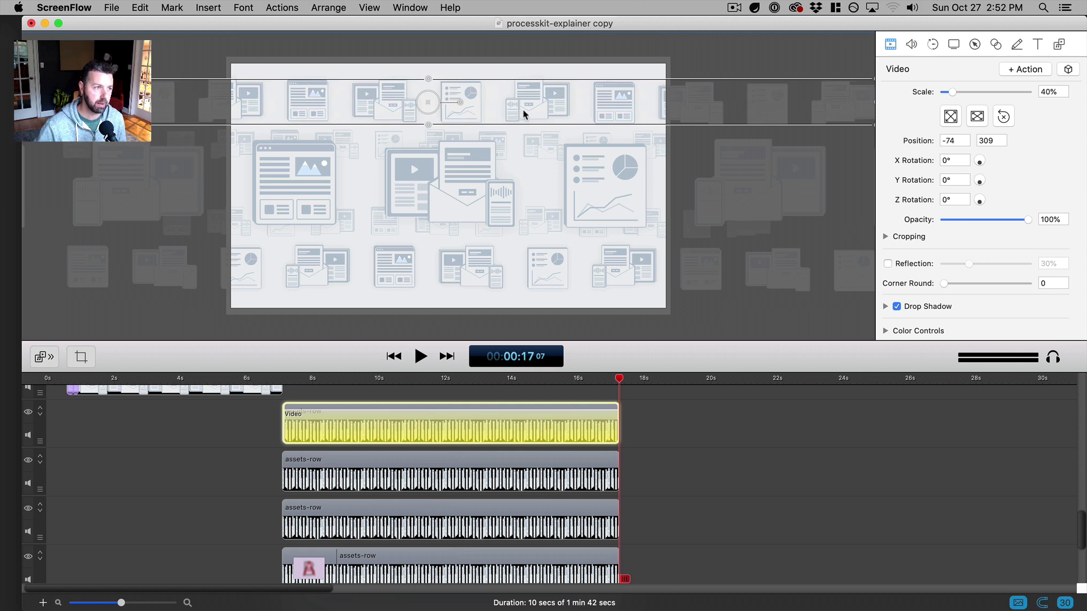
{"action": "key", "text": "shift+Left"}
{"action": "key", "text": "shift+Left"}
{"action": "key", "text": "shift+Left"}
{"action": "key", "text": "shift+Left"}
{"action": "key", "text": "shift+Left"}
{"action": "key", "text": "shift+Left"}
{"action": "key", "text": "shift+Left"}
{"action": "key", "text": "shift+Left"}
{"action": "key", "text": "shift+Left"}
{"action": "key", "text": "shift+Left"}
{"action": "key", "text": "shift+Left"}
{"action": "key", "text": "shift+Left"}
{"action": "key", "text": "shift+Left"}
{"action": "key", "text": "shift+Left"}
{"action": "key", "text": "shift+Left"}
{"action": "key", "text": "shift+Left"}
{"action": "key", "text": "shift+Left"}
{"action": "key", "text": "shift+Left"}
{"action": "key", "text": "shift+Left"}
{"action": "key", "text": "shift+Left"}
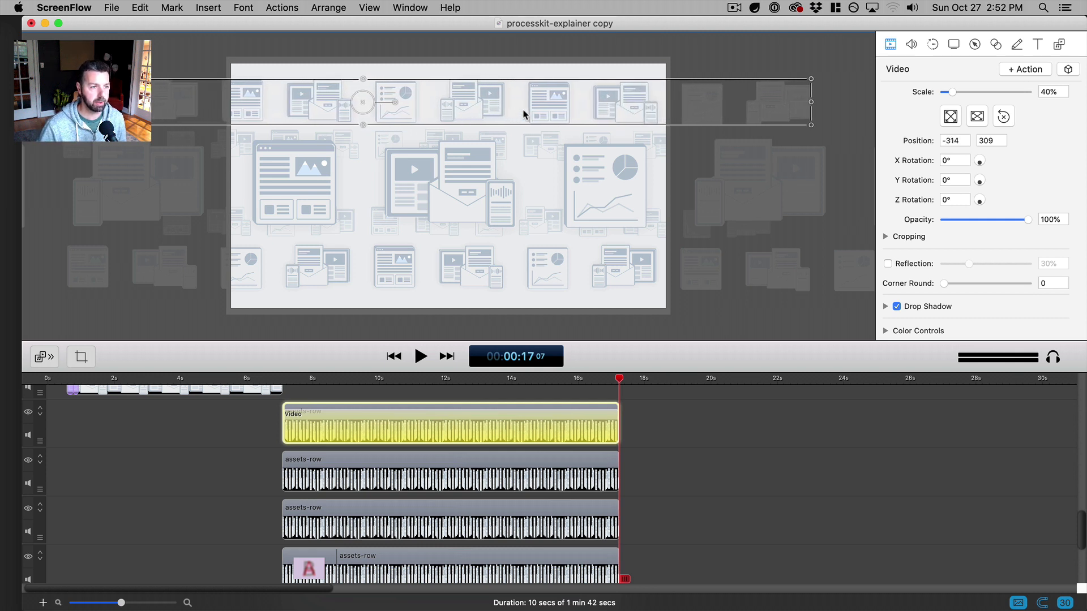
{"action": "key", "text": "shift+Left"}
{"action": "key", "text": "shift+Left"}
{"action": "key", "text": "shift+Left"}
{"action": "key", "text": "shift+Left"}
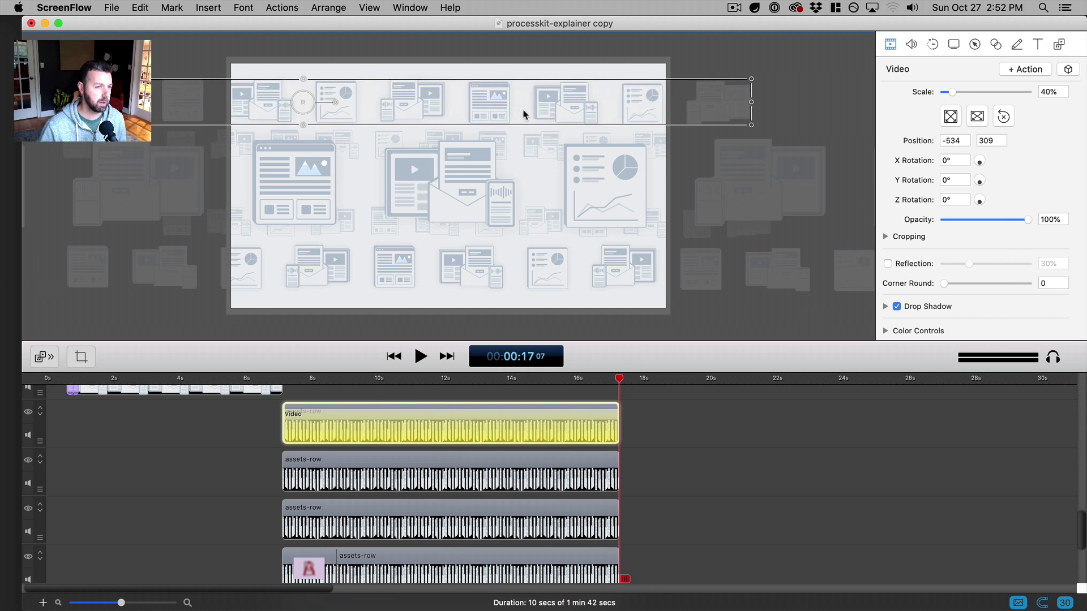
{"action": "left_click", "coordinate": [742, 465]}
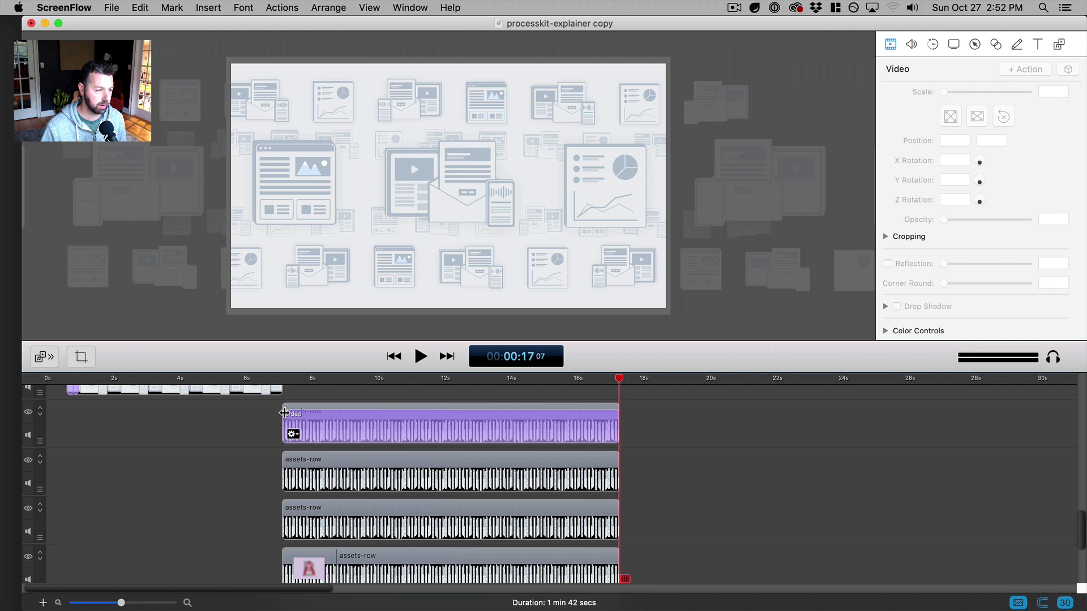
- Play the sequence from about 6 seconds to 14:22 to review the upper row's slide
{"action": "left_click", "coordinate": [241, 381]}
{"action": "key", "text": "space"}
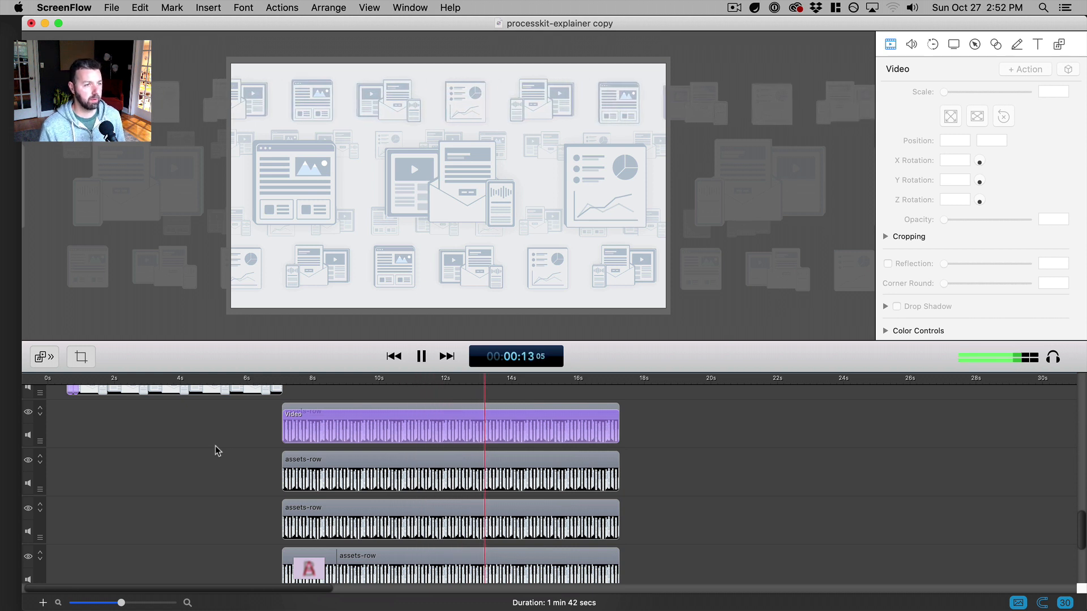
{"action": "key", "text": "space"}
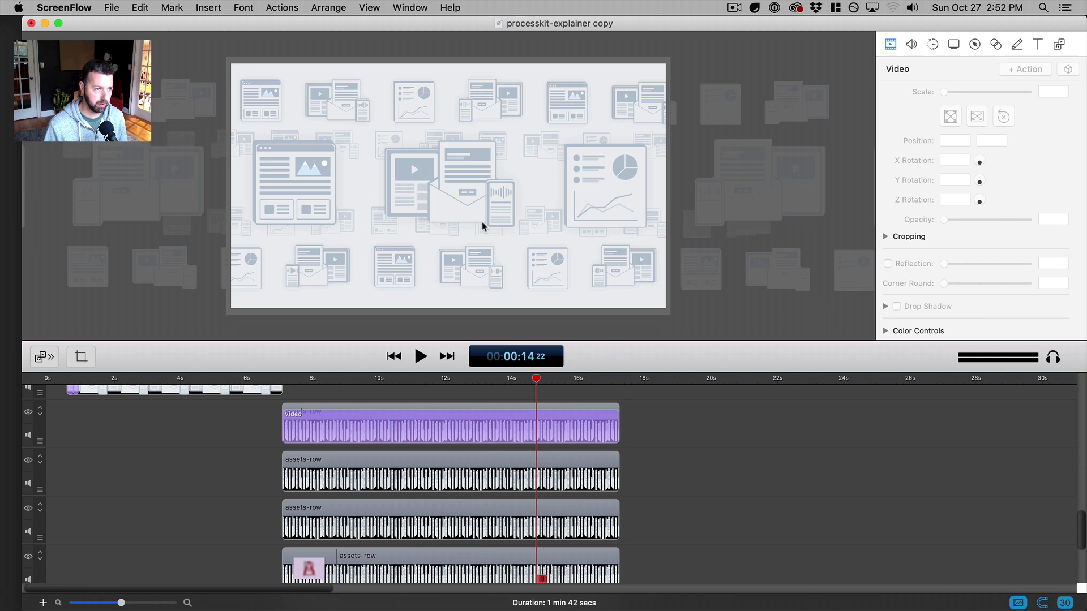
- Add a video action to the large middle assets-row clip and stretch it across the clip's full length
{"action": "left_click", "coordinate": [470, 200]}
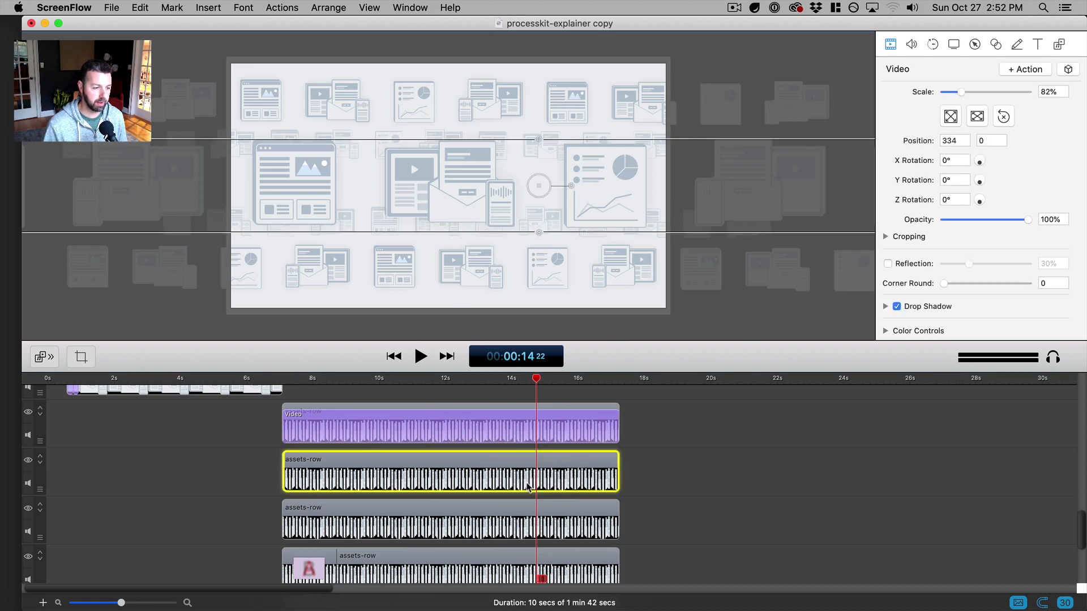
{"action": "left_click", "coordinate": [1014, 70]}
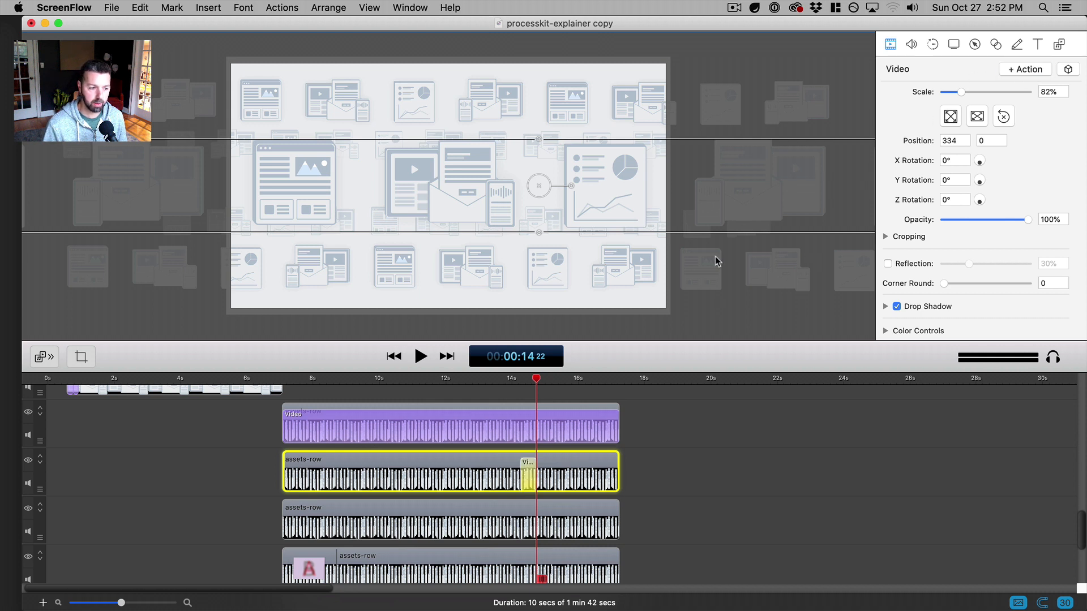
{"action": "left_click_drag", "start_coordinate": [516, 482], "coordinate": [283, 476]}
{"action": "left_click_drag", "start_coordinate": [537, 476], "coordinate": [619, 475]}
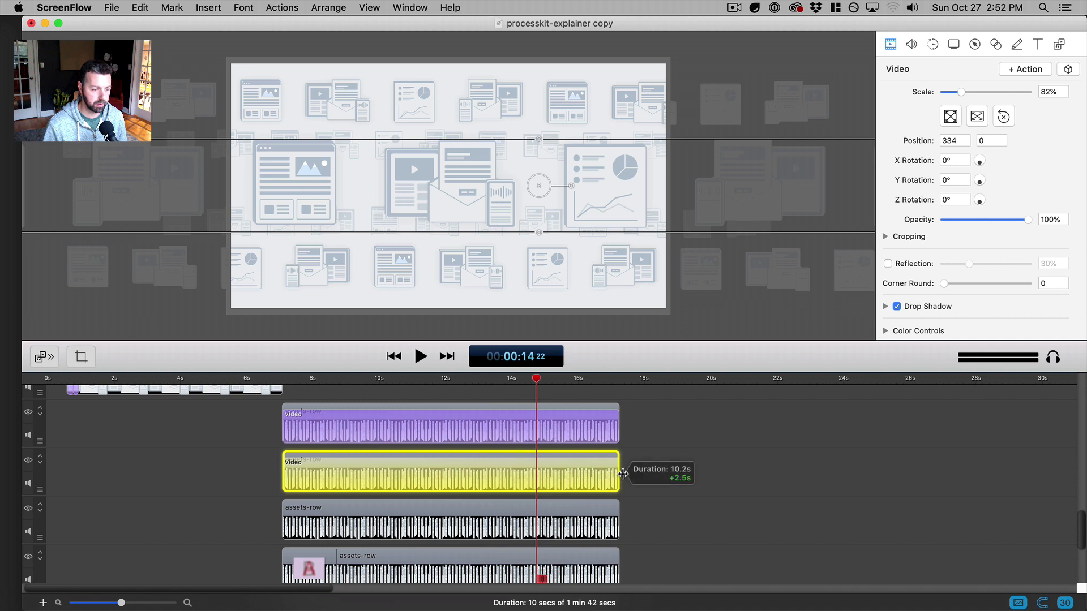
- With the playhead at the action's end at 17:07, shift the middle asset row right to X position 1,274
{"action": "left_click_drag", "start_coordinate": [536, 383], "coordinate": [619, 382]}
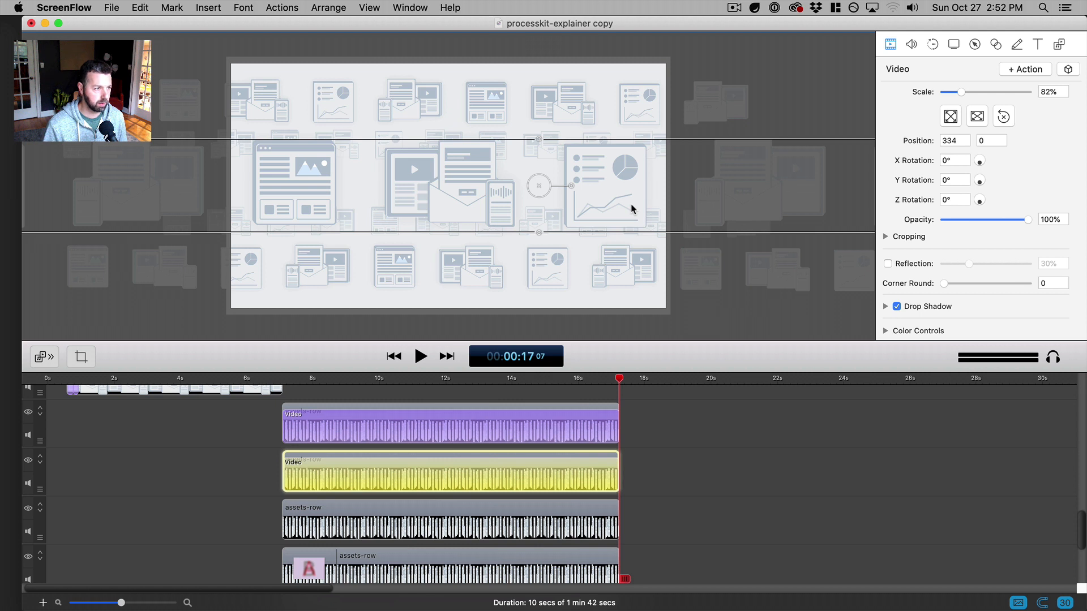
{"action": "key", "text": "shift+Right"}
{"action": "key", "text": "shift+Right"}
{"action": "key", "text": "shift+Right"}
{"action": "key", "text": "shift+Right"}
{"action": "key", "text": "shift+Right"}
{"action": "key", "text": "shift+Right"}
{"action": "key", "text": "shift+Right"}
{"action": "key", "text": "shift+Right"}
{"action": "key", "text": "shift+Right"}
{"action": "key", "text": "shift+Right"}
{"action": "key", "text": "shift+Right"}
{"action": "key", "text": "shift+Right"}
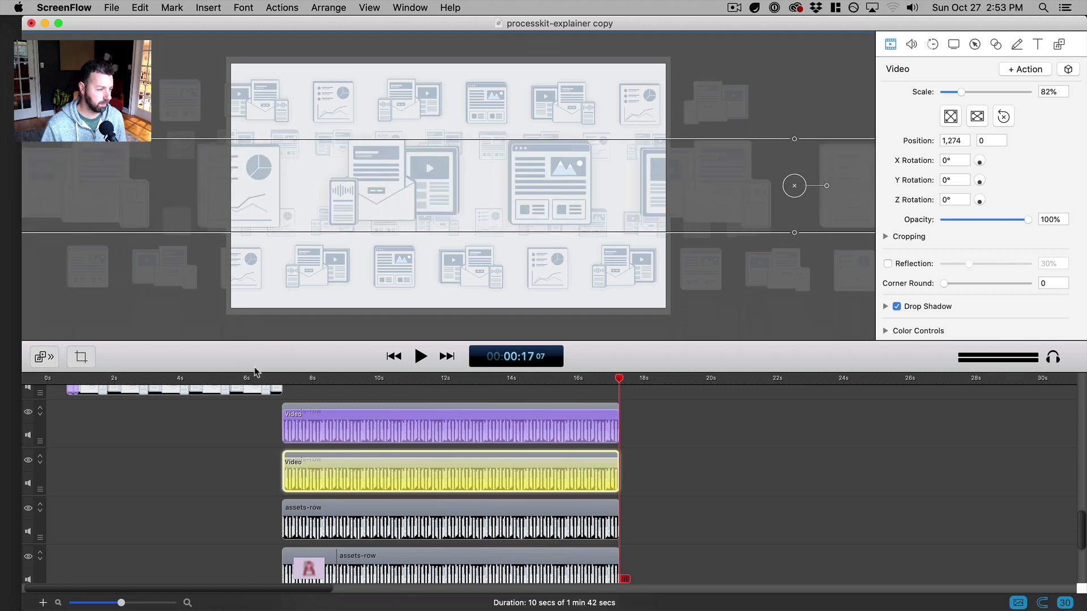
- Play the sequence from about 7 seconds to 12:06 to review the upper and middle rows sliding in opposite directions
{"action": "left_click", "coordinate": [285, 380]}
{"action": "left_click", "coordinate": [673, 492]}
{"action": "key", "text": "space"}
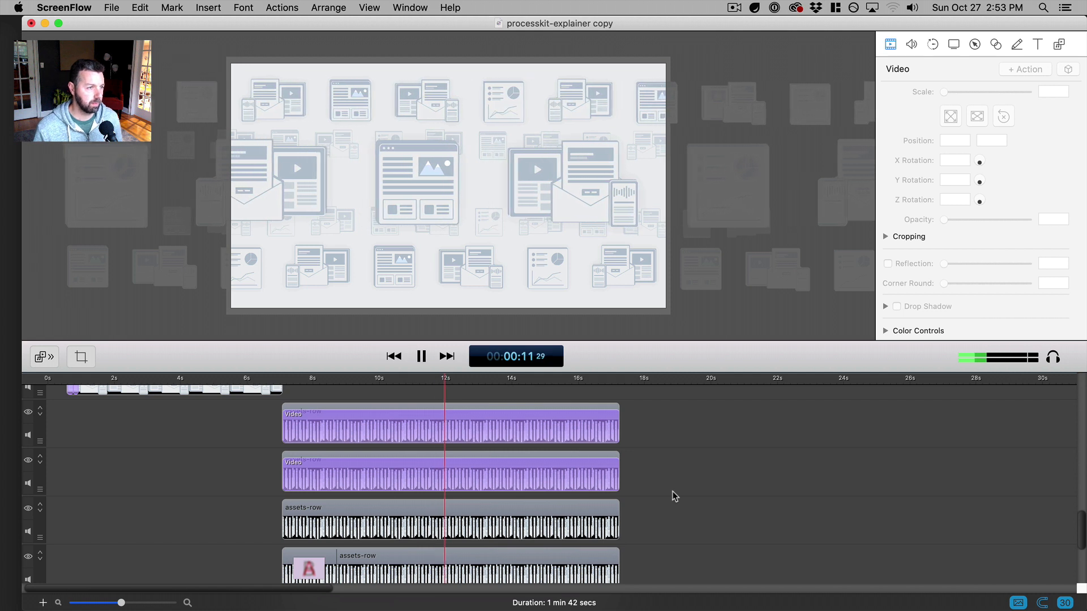
{"action": "key", "text": "space"}
- Select the remaining assets-row clips in turn to identify the lower row and the two background rows
{"action": "scroll", "coordinate": [552, 455], "scroll_direction": "down", "scroll_amount": 4}
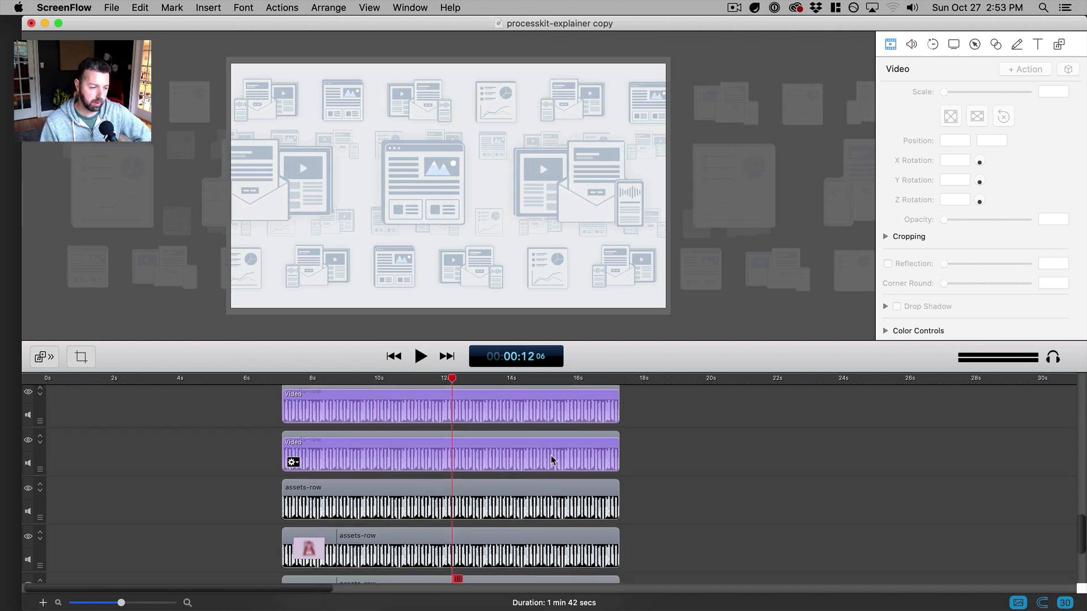
{"action": "left_click", "coordinate": [550, 500]}
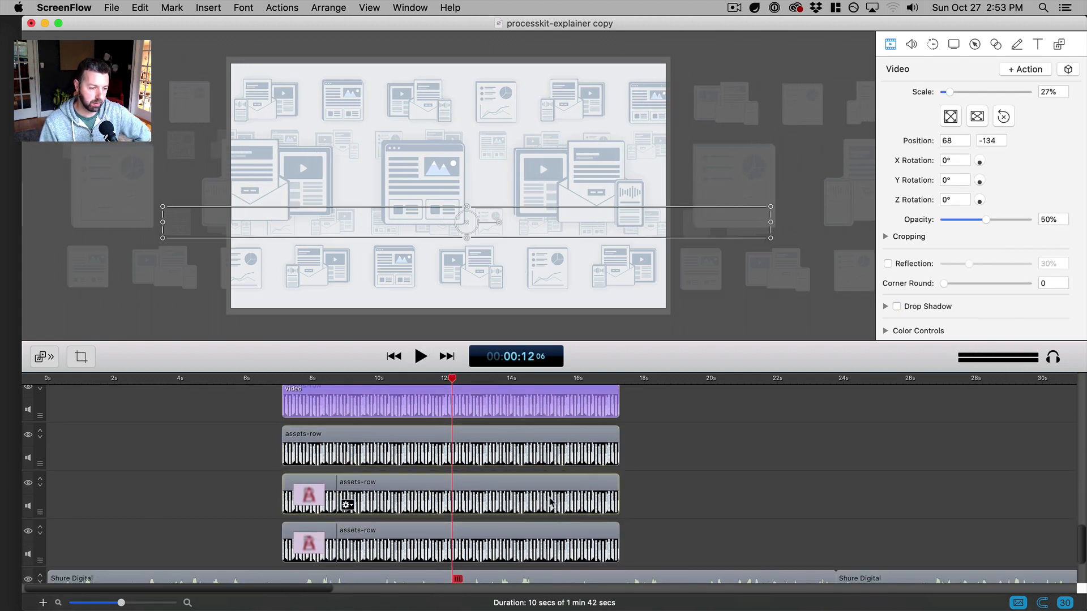
{"action": "left_click", "coordinate": [555, 540]}
{"action": "left_click", "coordinate": [563, 492]}
{"action": "left_click", "coordinate": [568, 429]}
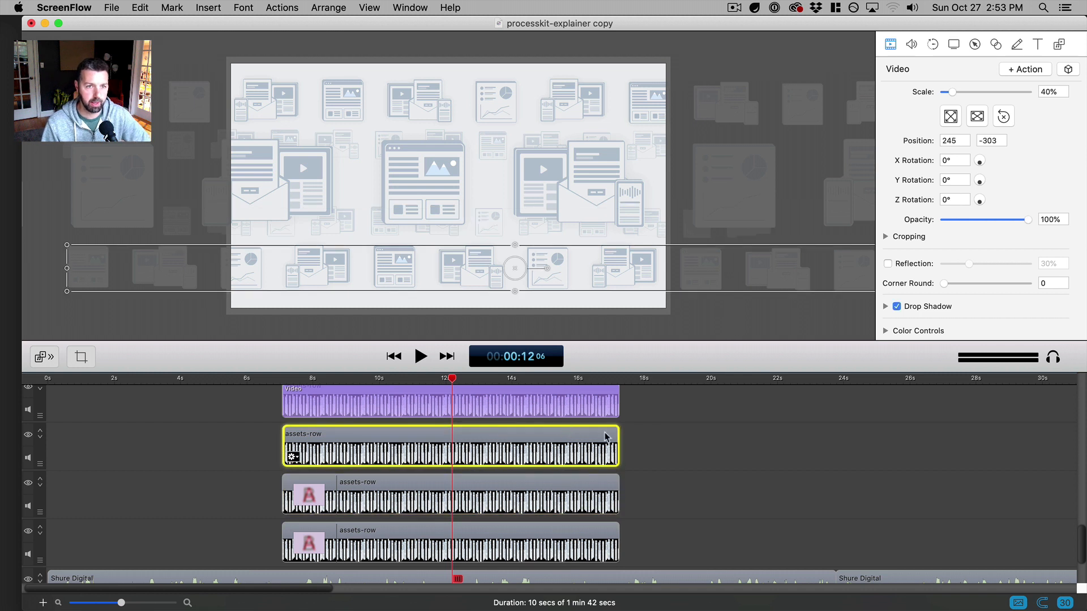
{"action": "left_click", "coordinate": [734, 417]}
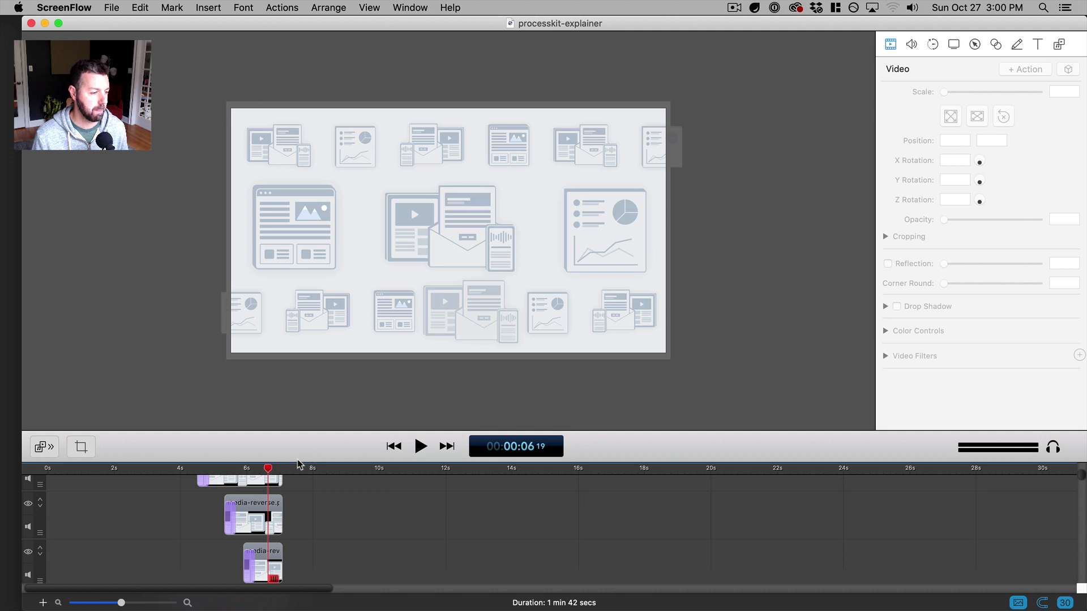
- Play the processkit-explainer project from 6:19 to 16:20 to review all asset rows sliding
{"action": "key", "text": "space"}
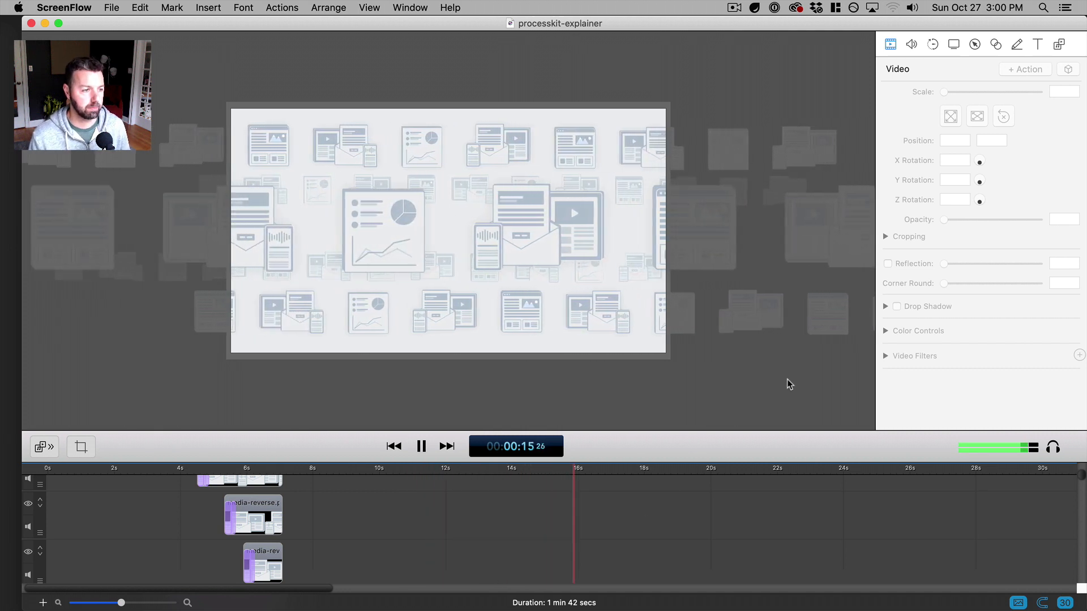
{"action": "key", "text": "space"}
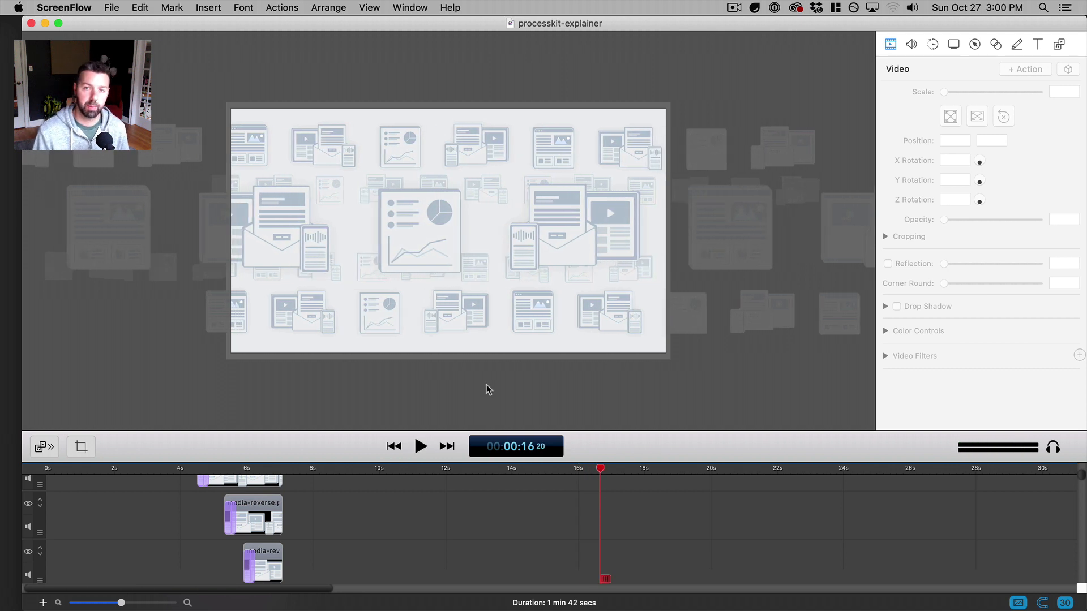